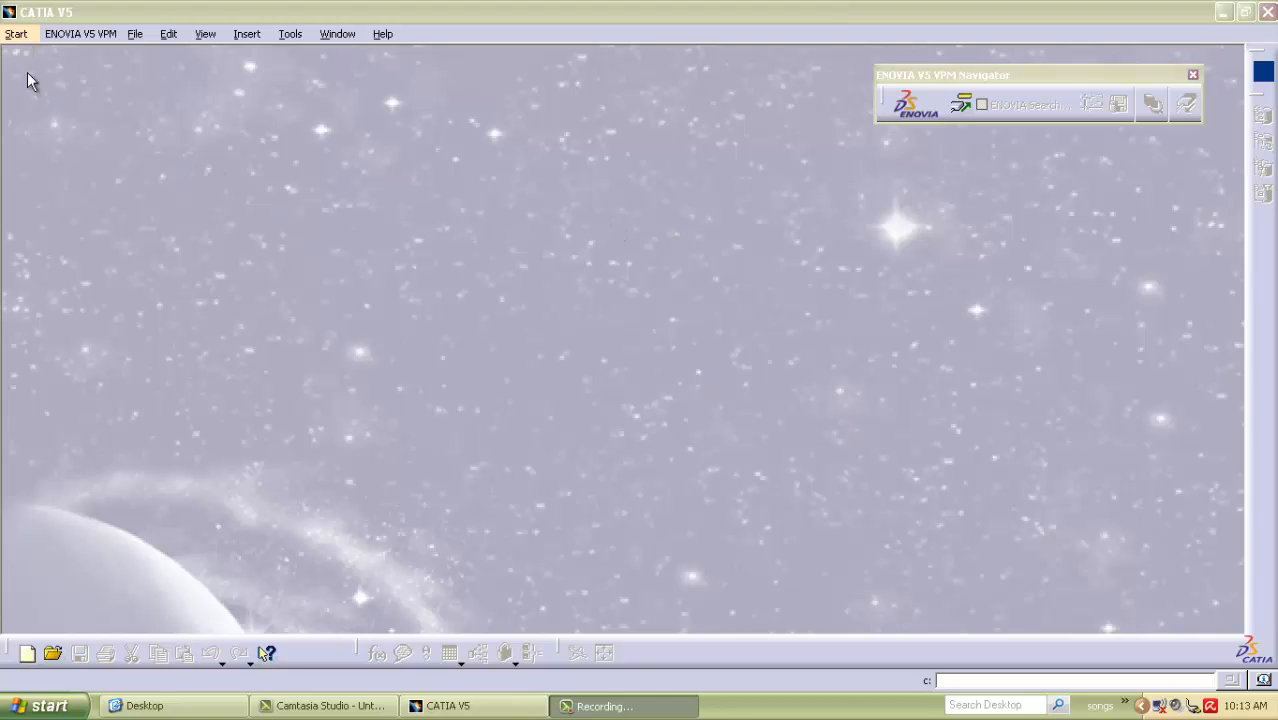
Create a new part in the Part Design workbench.
left_click(15, 34)
mouse_move(170, 78)
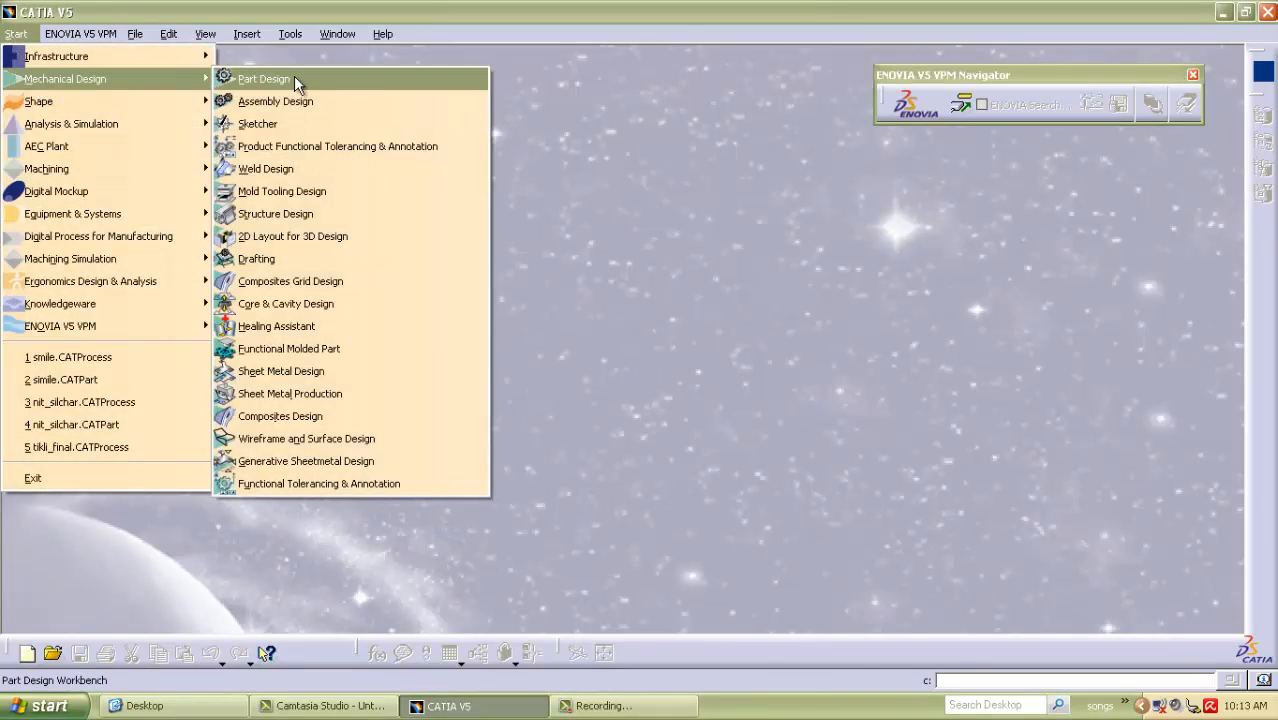
left_click(294, 75)
left_click(1133, 606)
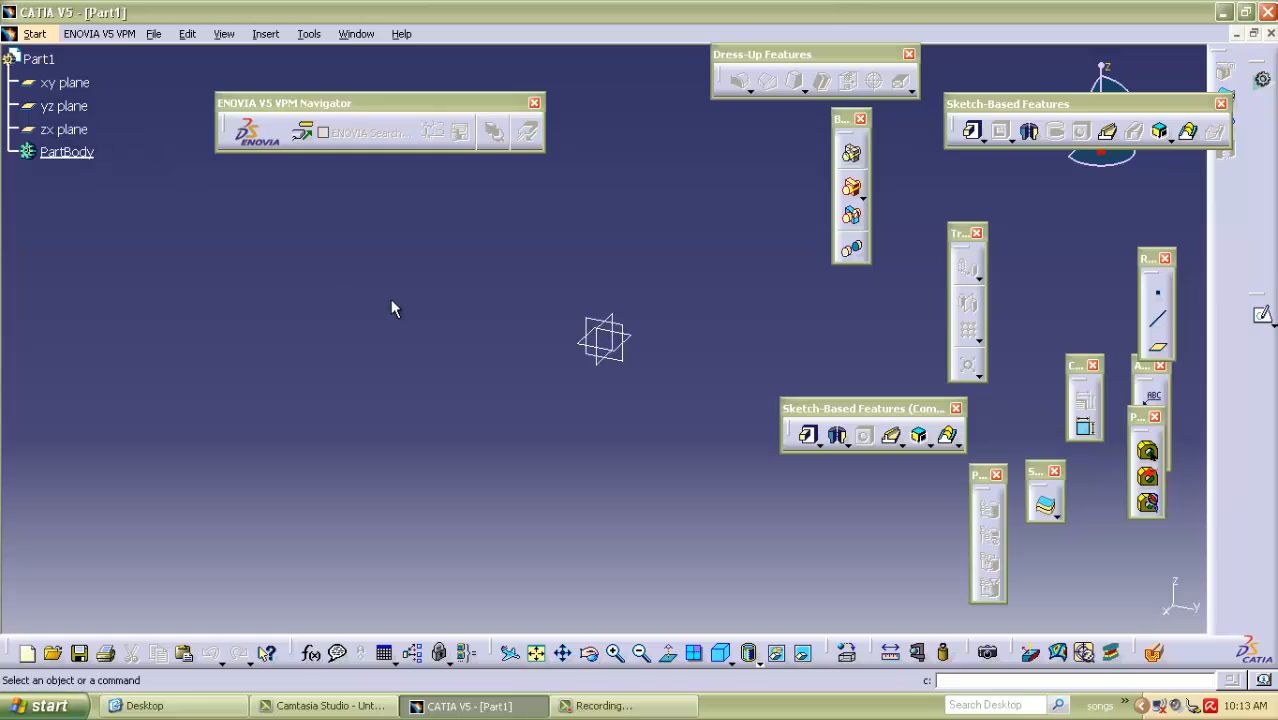
Select the xy plane and start a sketch on it.
left_click(616, 320)
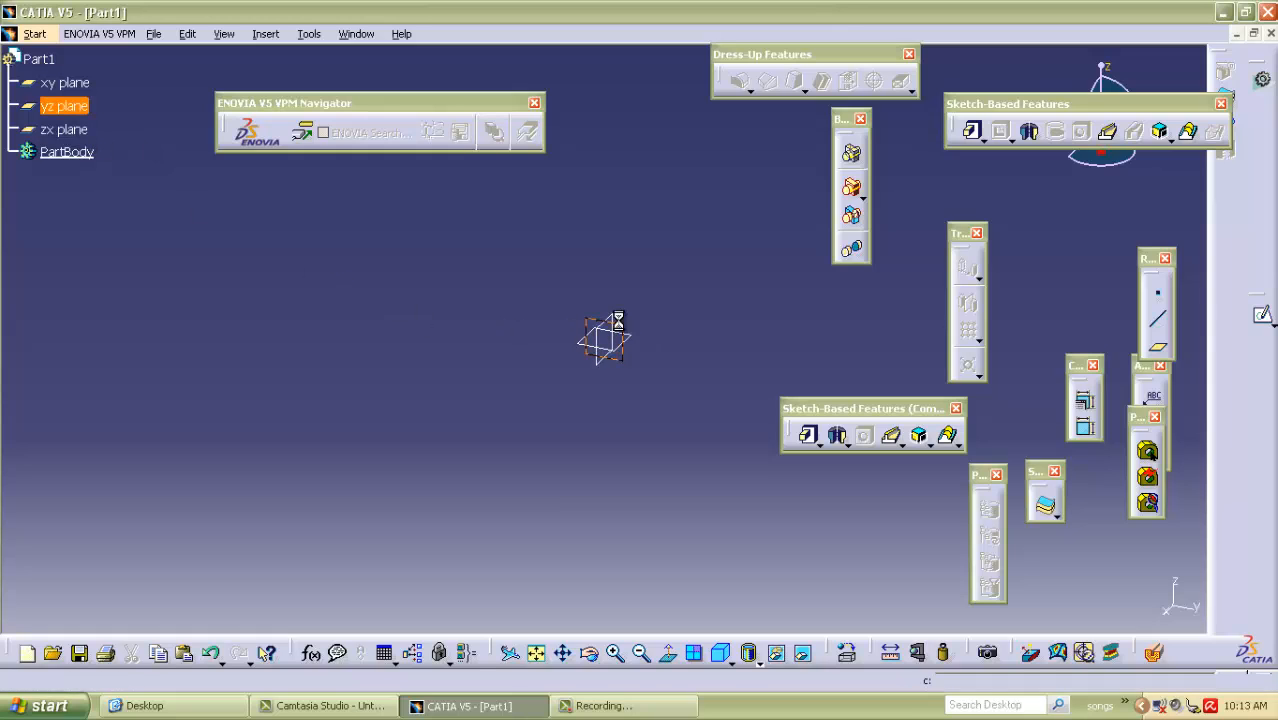
left_click(513, 268)
left_click(616, 320)
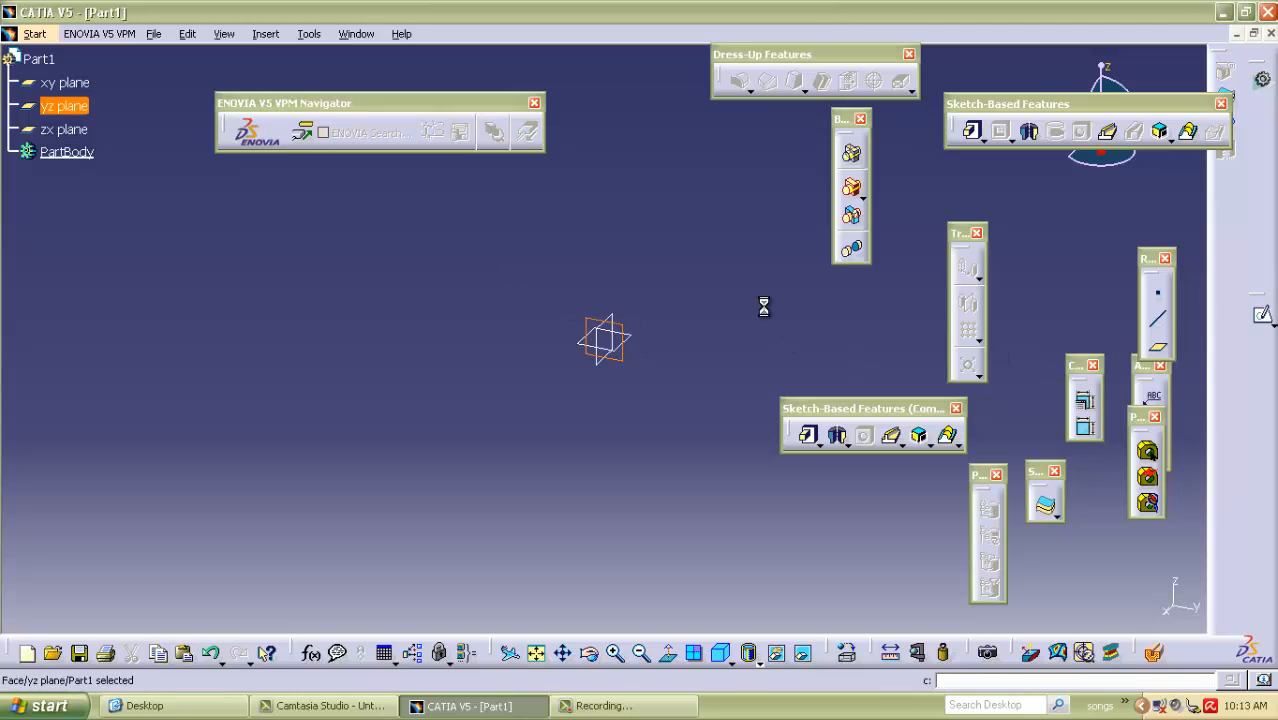
left_click(64, 129)
left_click(66, 84)
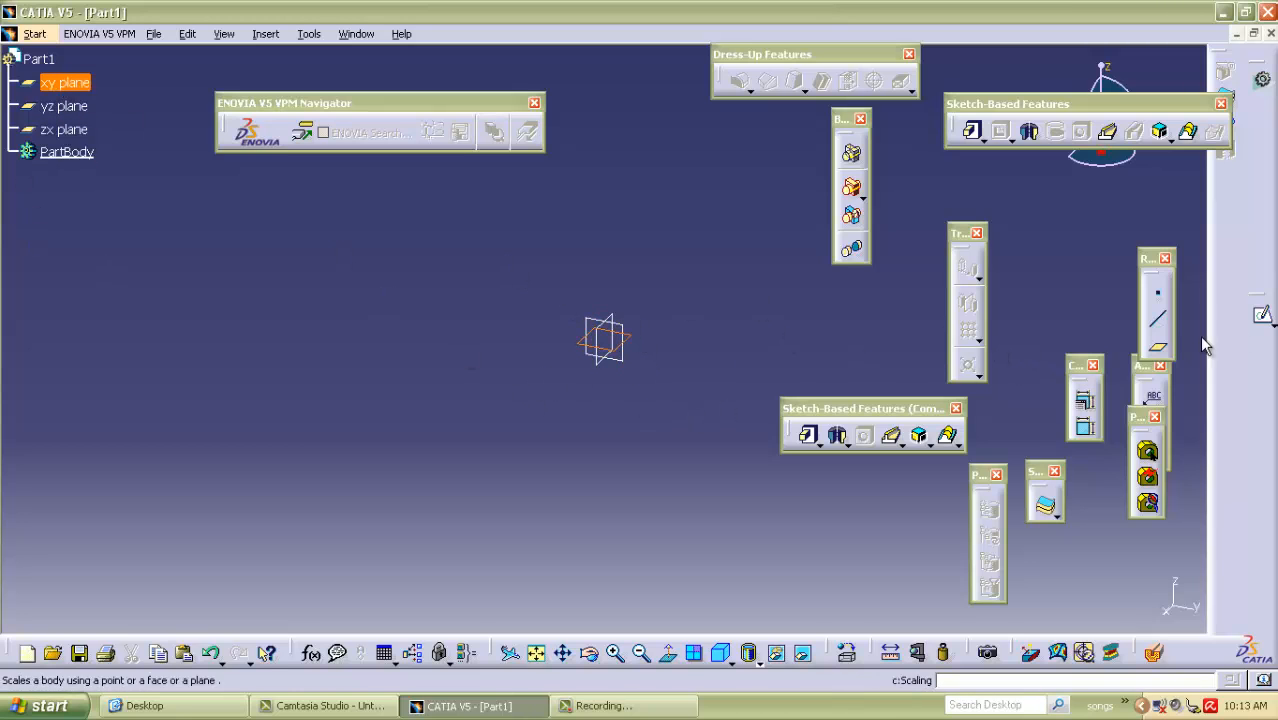
left_click(1262, 316)
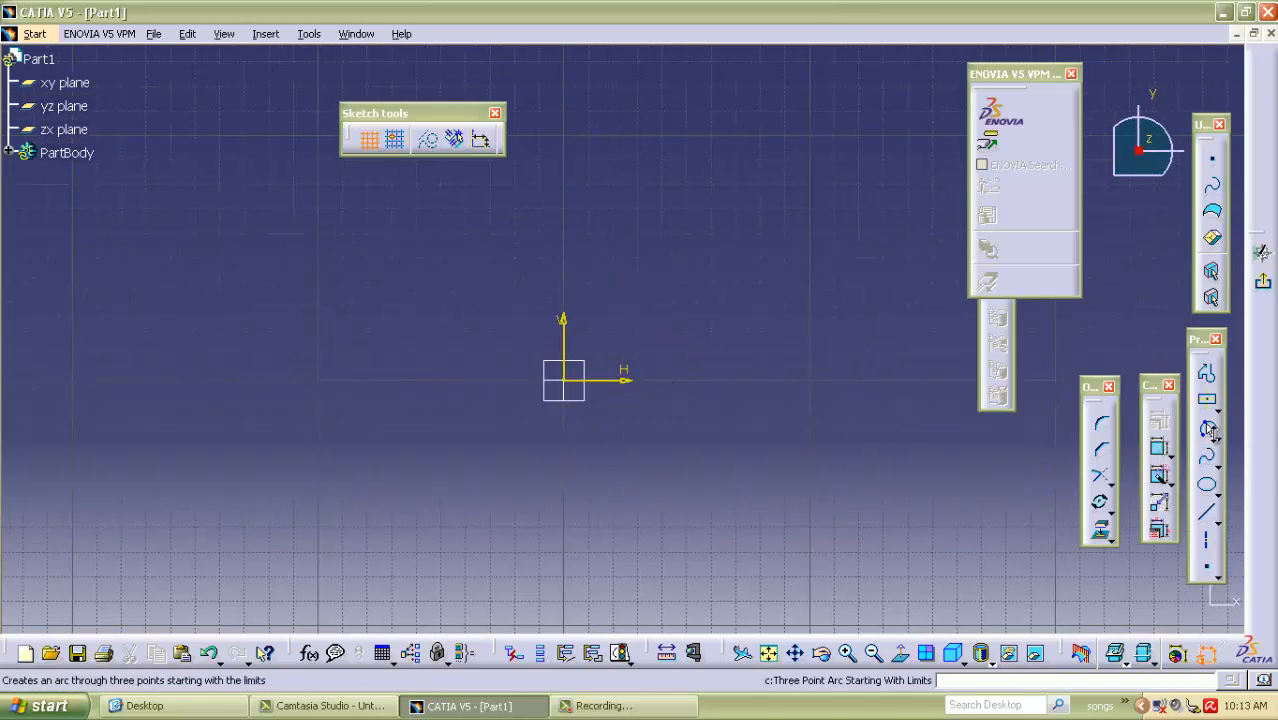
Sketch a circle centred on the origin, about 129 mm in diameter.
left_click(1210, 428)
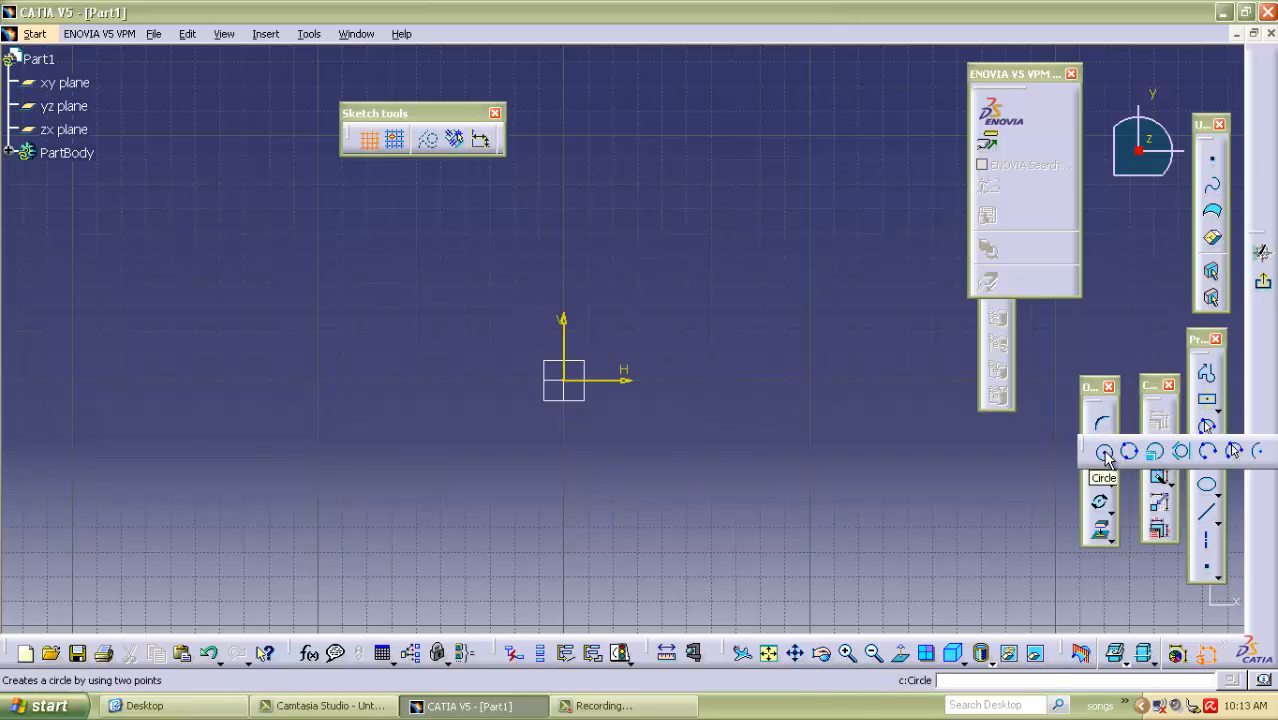
left_click(1105, 453)
left_click(565, 380)
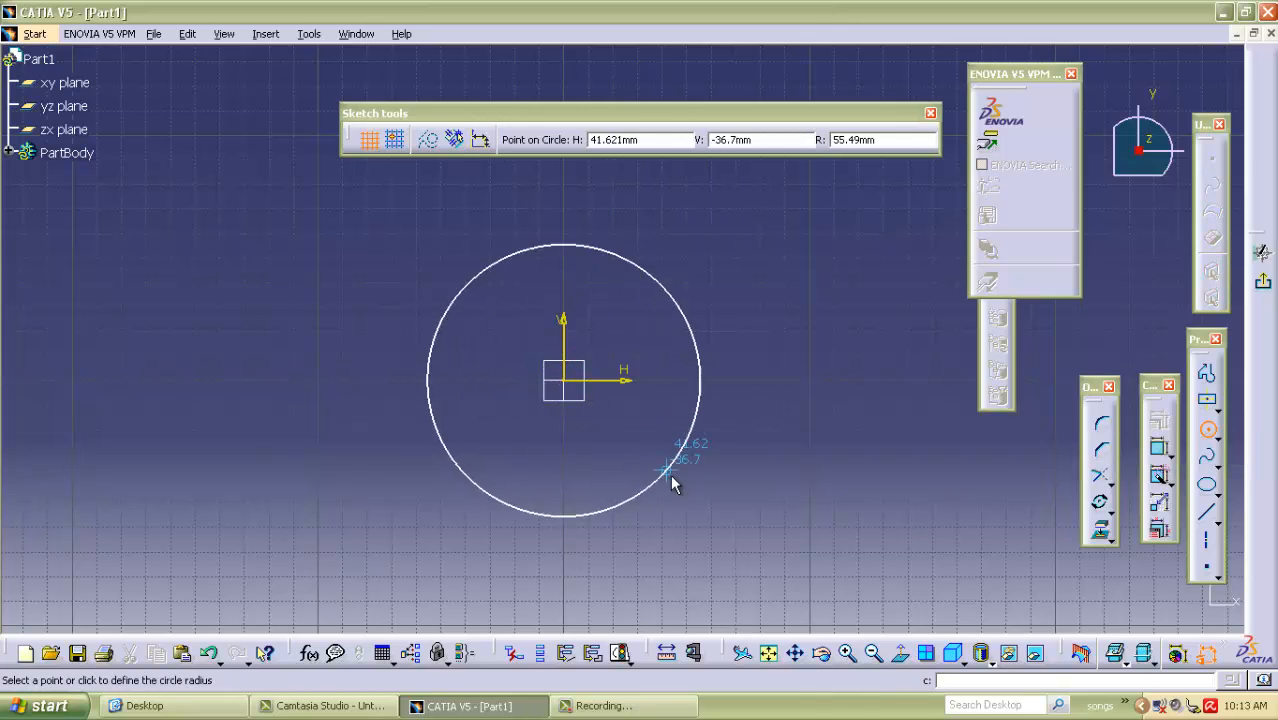
left_click(688, 476)
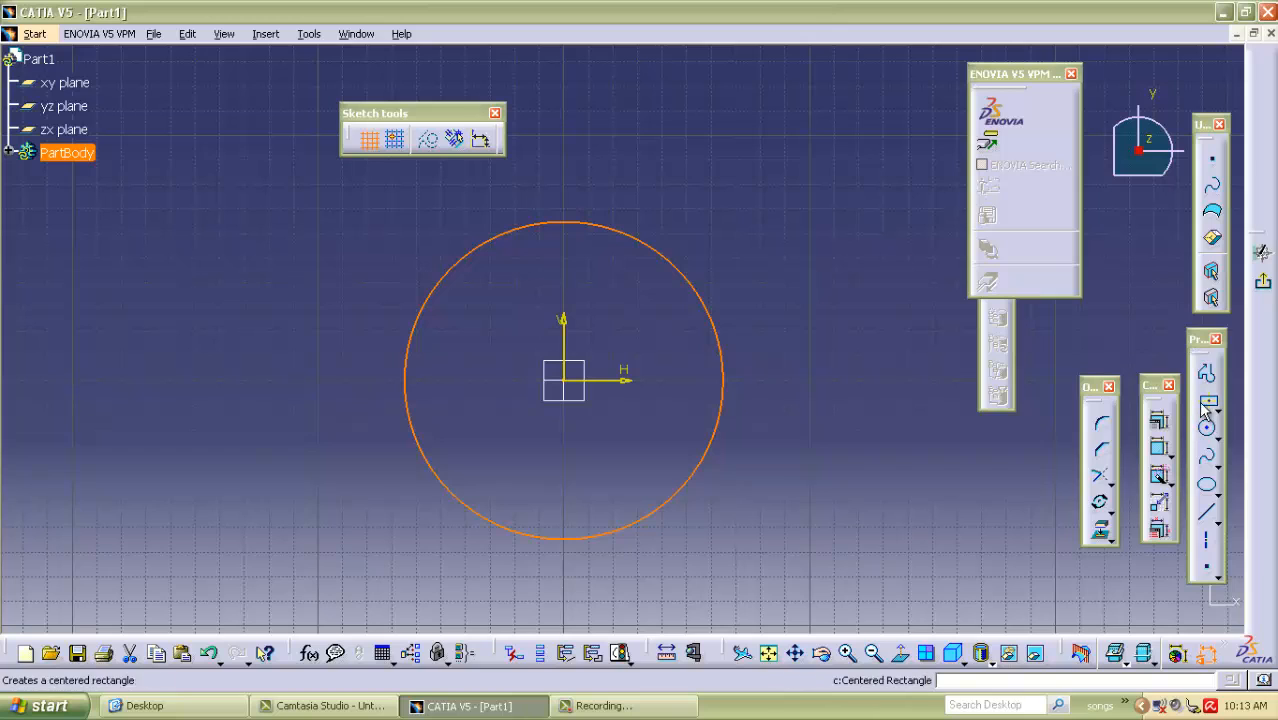
Dimension the circle's diameter and set it to 200 mm.
left_click(1158, 448)
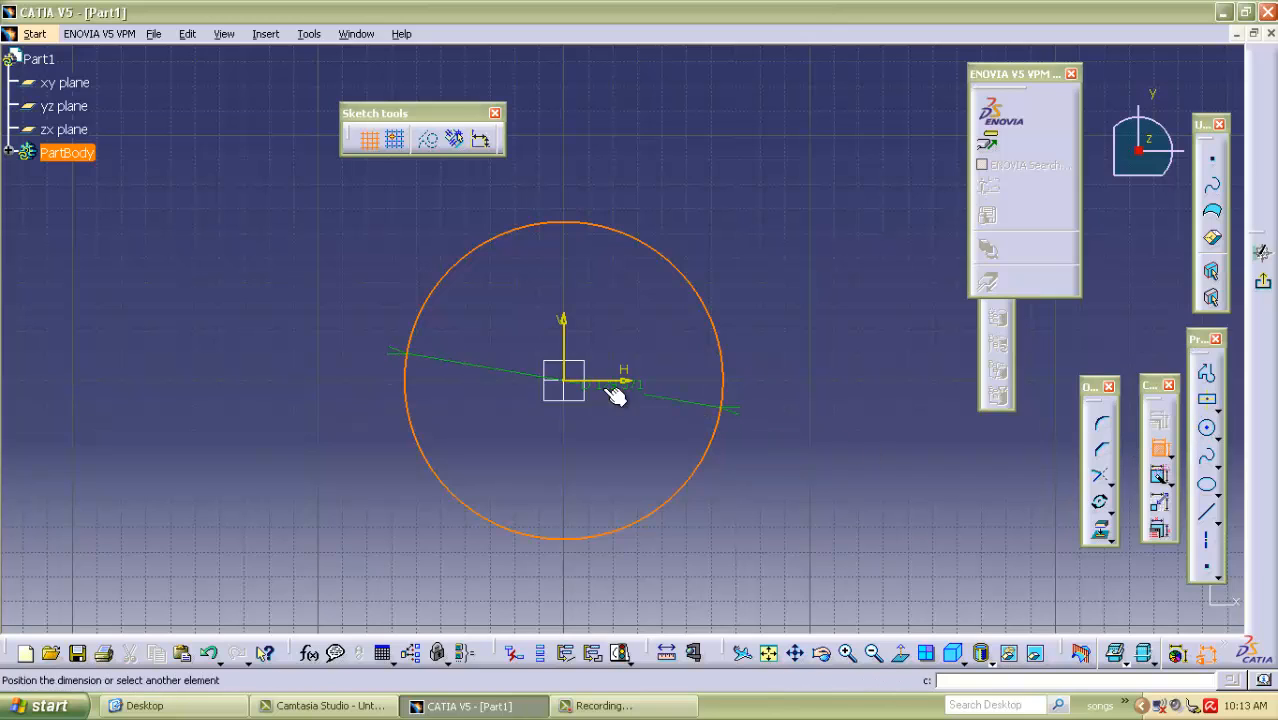
left_click(900, 480)
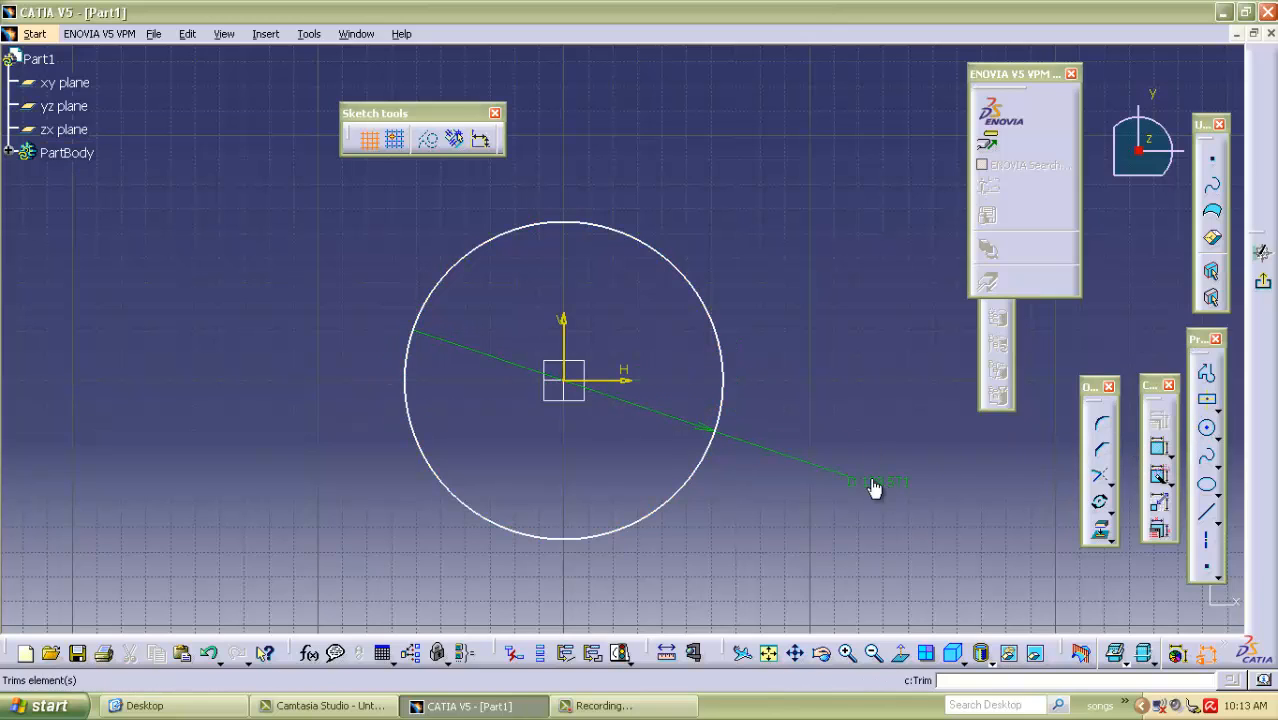
double_click(875, 482)
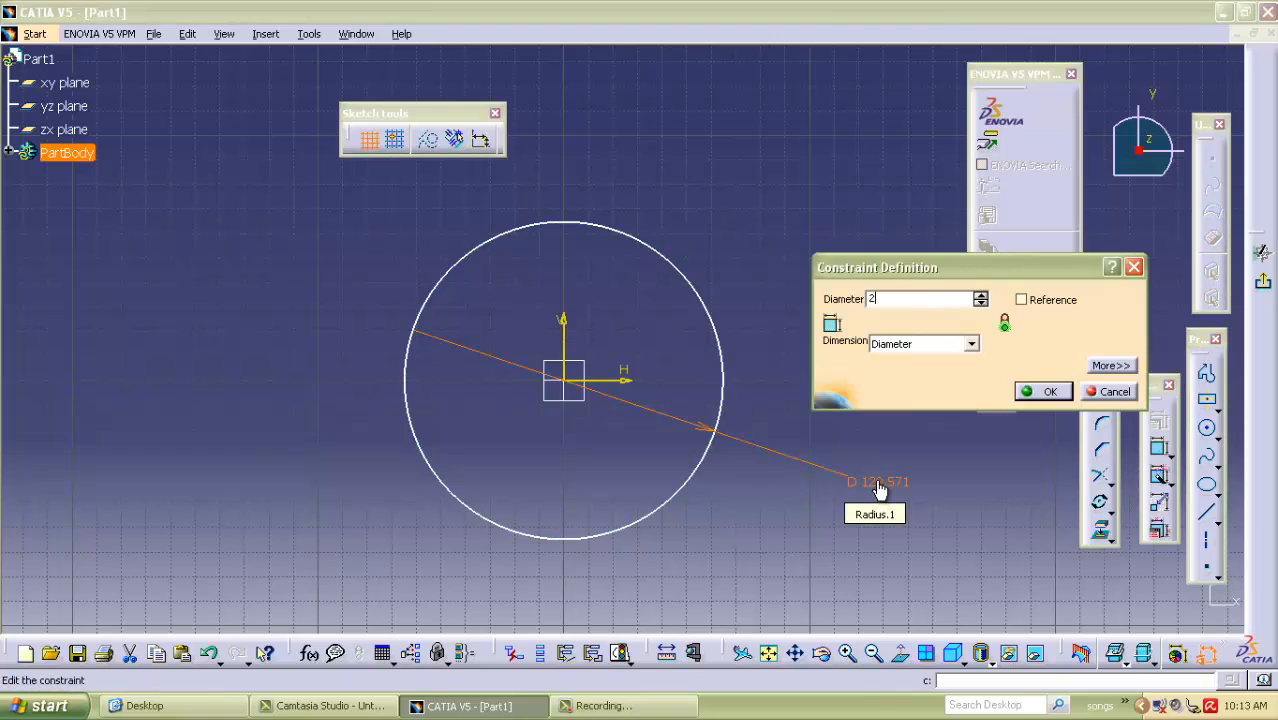
left_click(1045, 391)
mouse_move(819, 260)
middle_mouse_down()
mouse_move(836, 263)
mouse_move(803, 405)
middle_mouse_up()
left_click(900, 653)
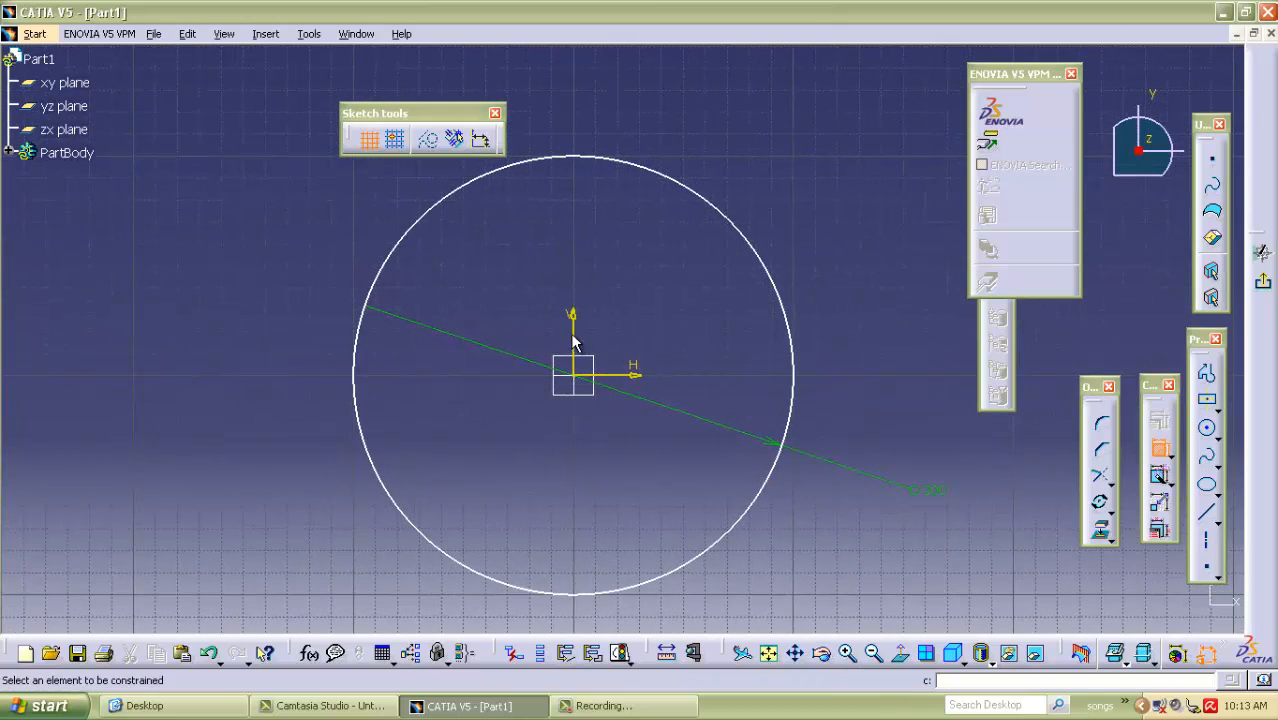
Dimension the distances from the vertical axis to the circle's side and from the horizontal axis to its lower edge.
left_click(794, 350)
left_click(908, 306)
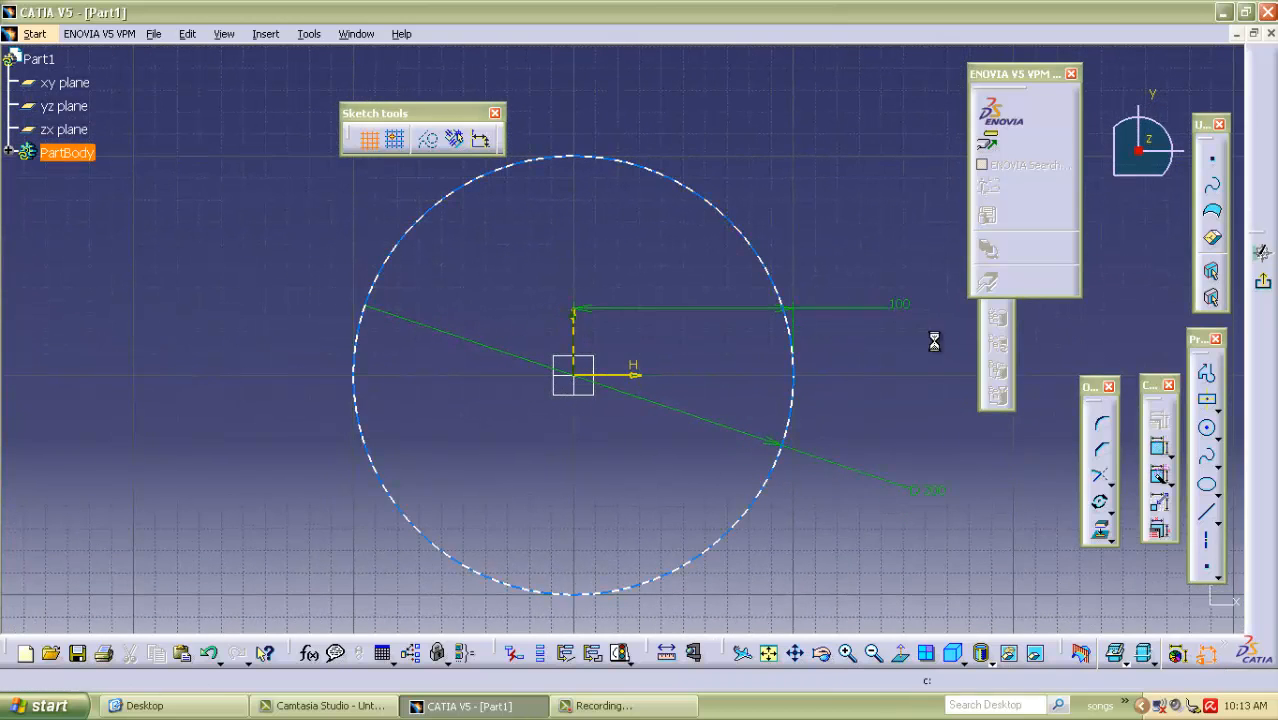
left_click(616, 378)
left_click(628, 590)
left_click(245, 500)
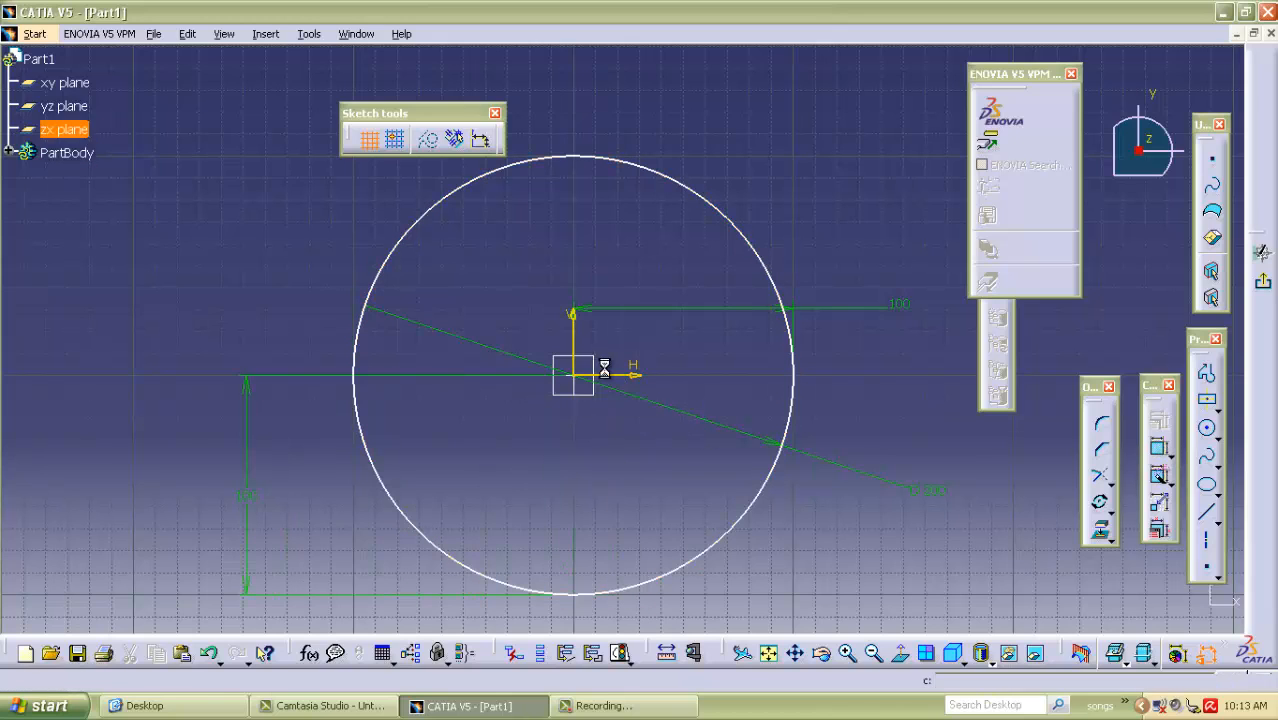
Pad the circle sketch into a solid disc and start a sketch on the disc's top face.
left_click(1264, 285)
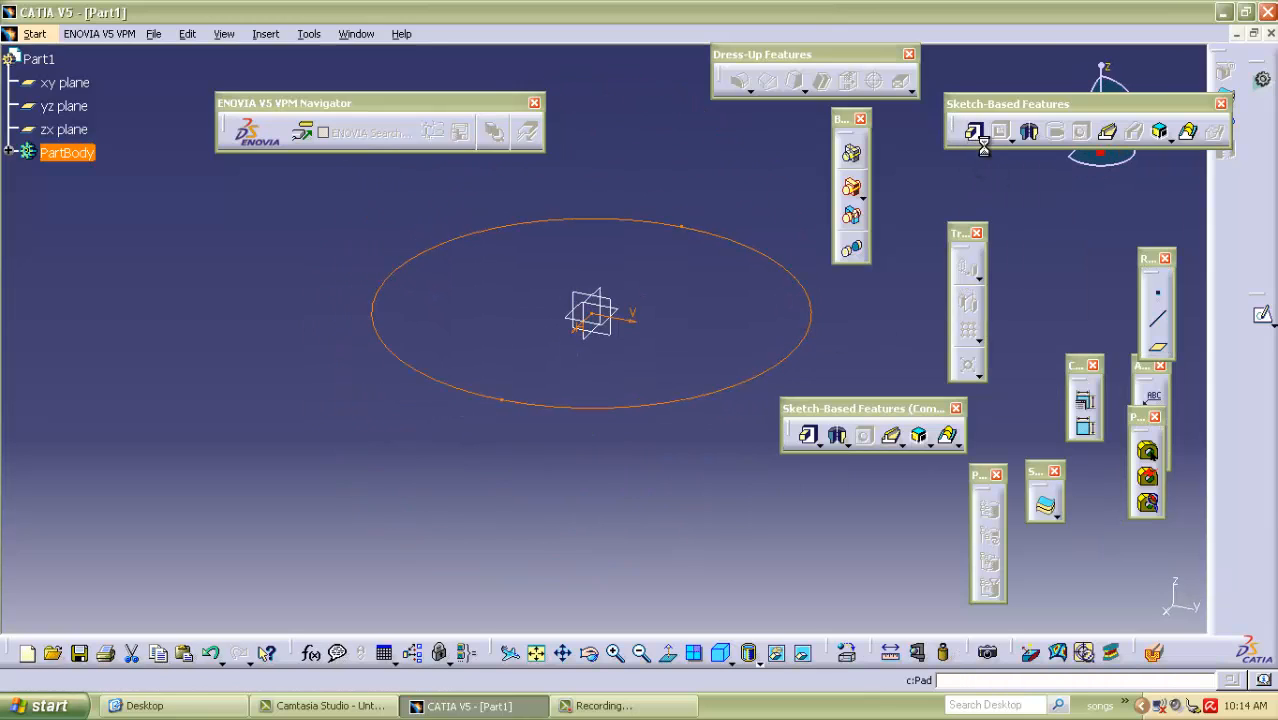
left_click(1089, 320)
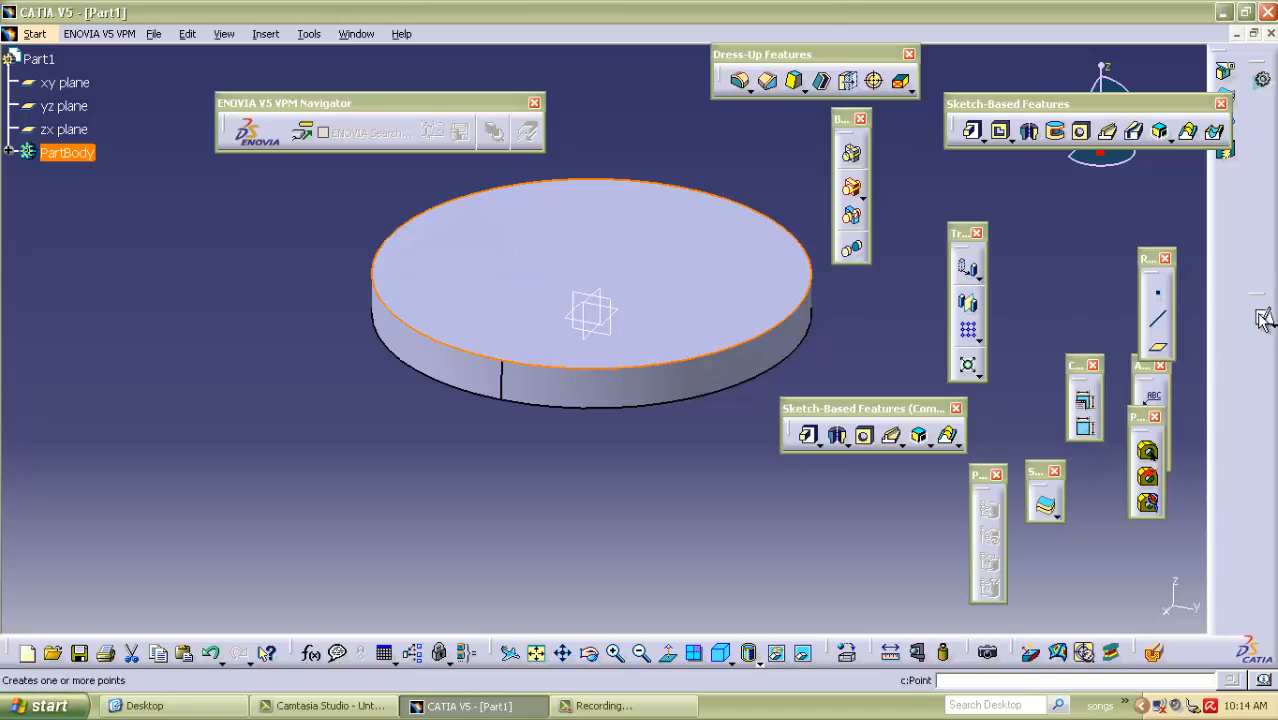
left_click(1263, 314)
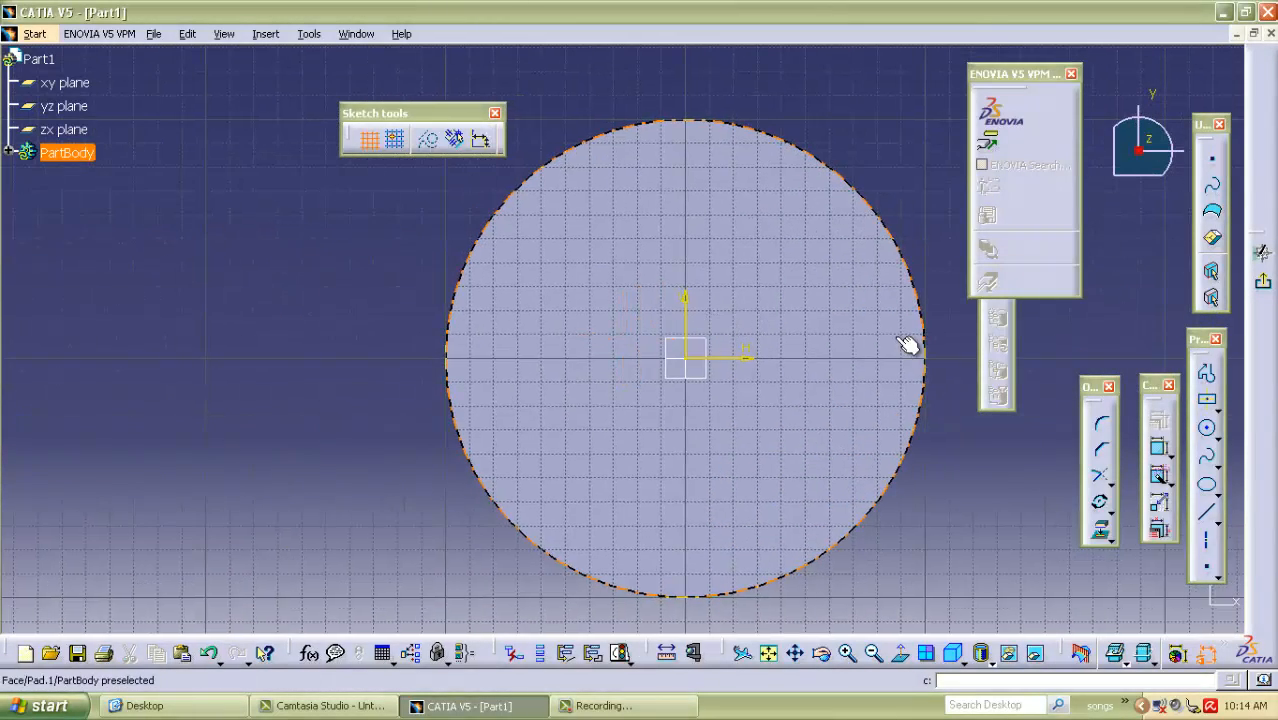
Sketch a circle about 38 mm in diameter in the upper-left area of the disc's face.
left_click(1208, 429)
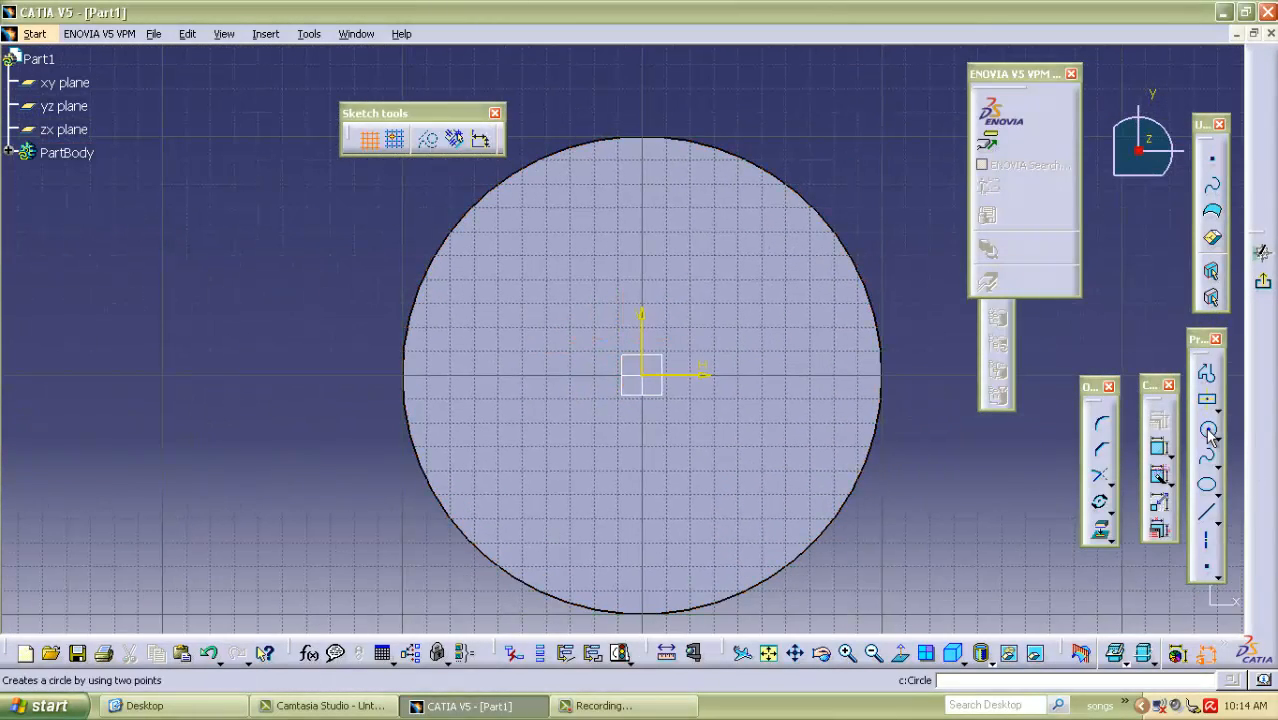
left_click(534, 280)
left_click(563, 313)
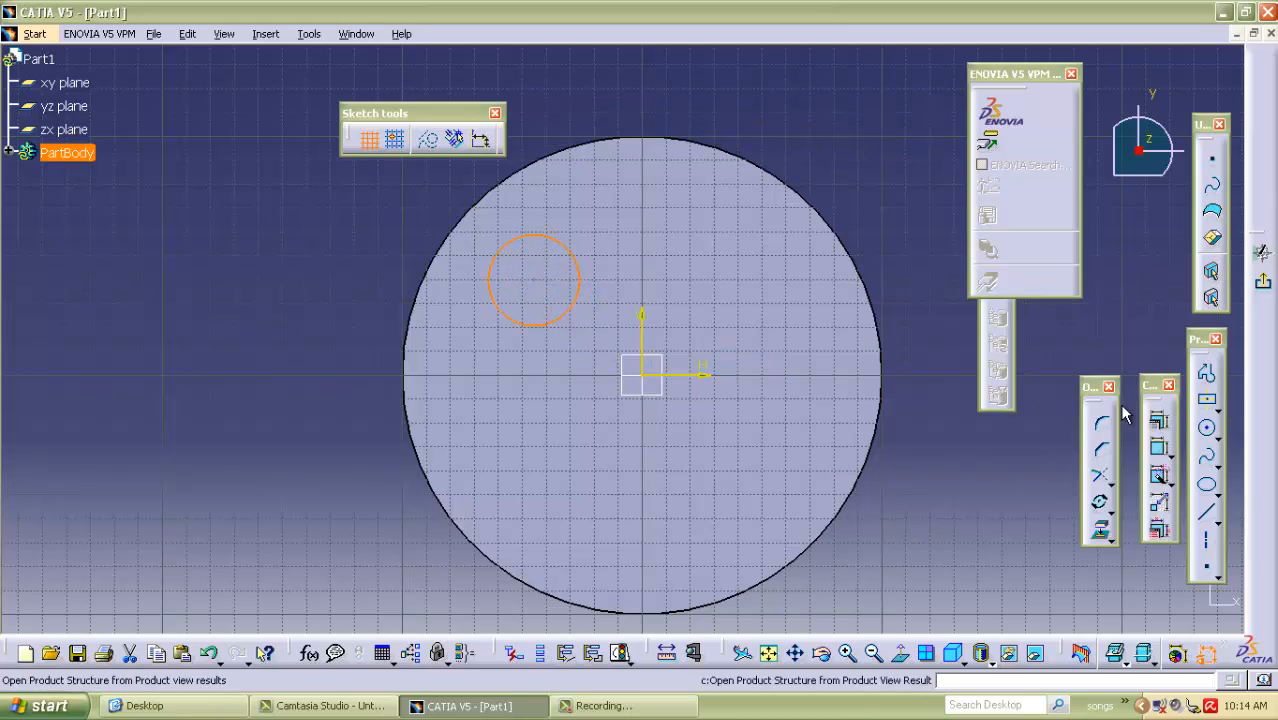
Dimension the small circle's diameter and set it to 40 mm.
left_click(1159, 447)
left_click(275, 313)
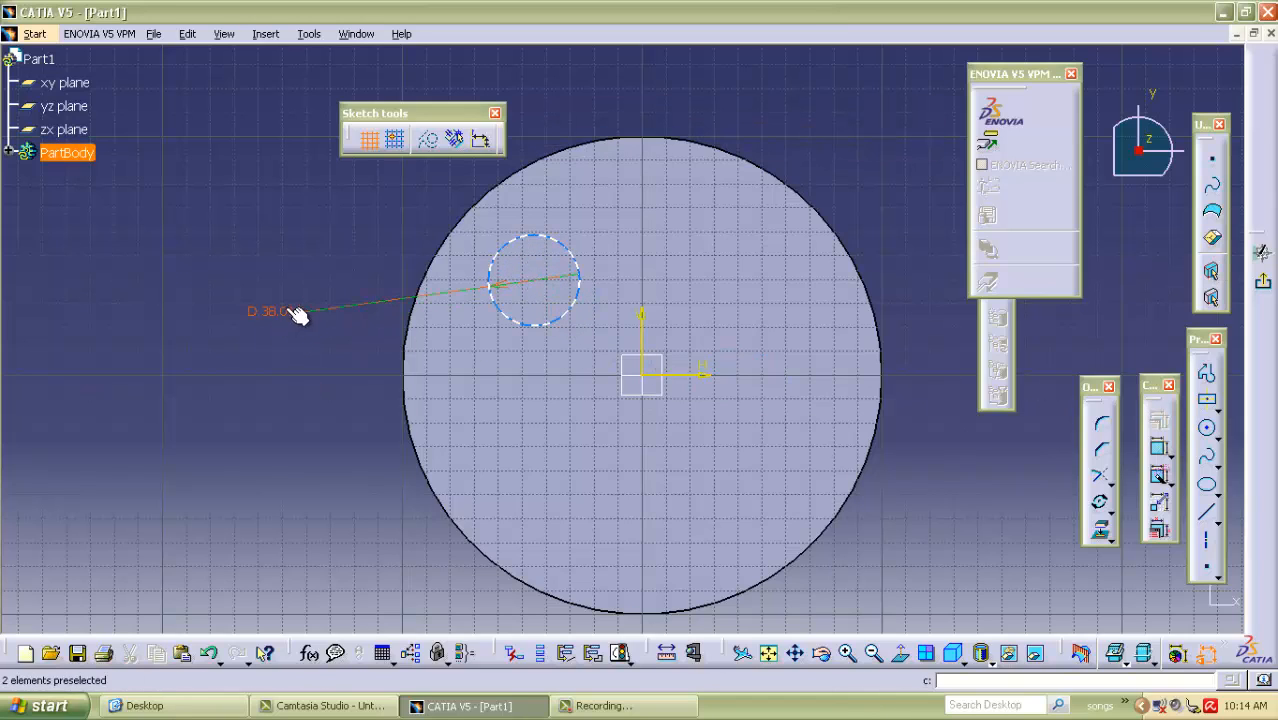
double_click(274, 311)
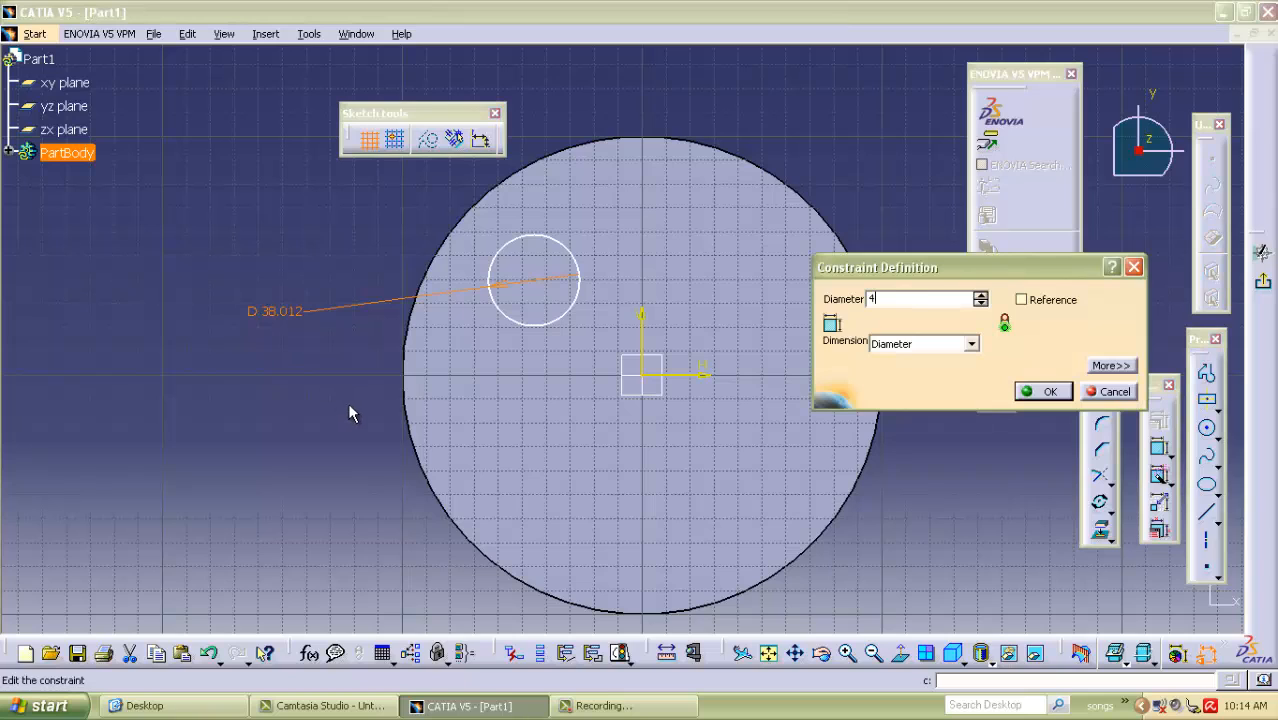
left_click(1045, 392)
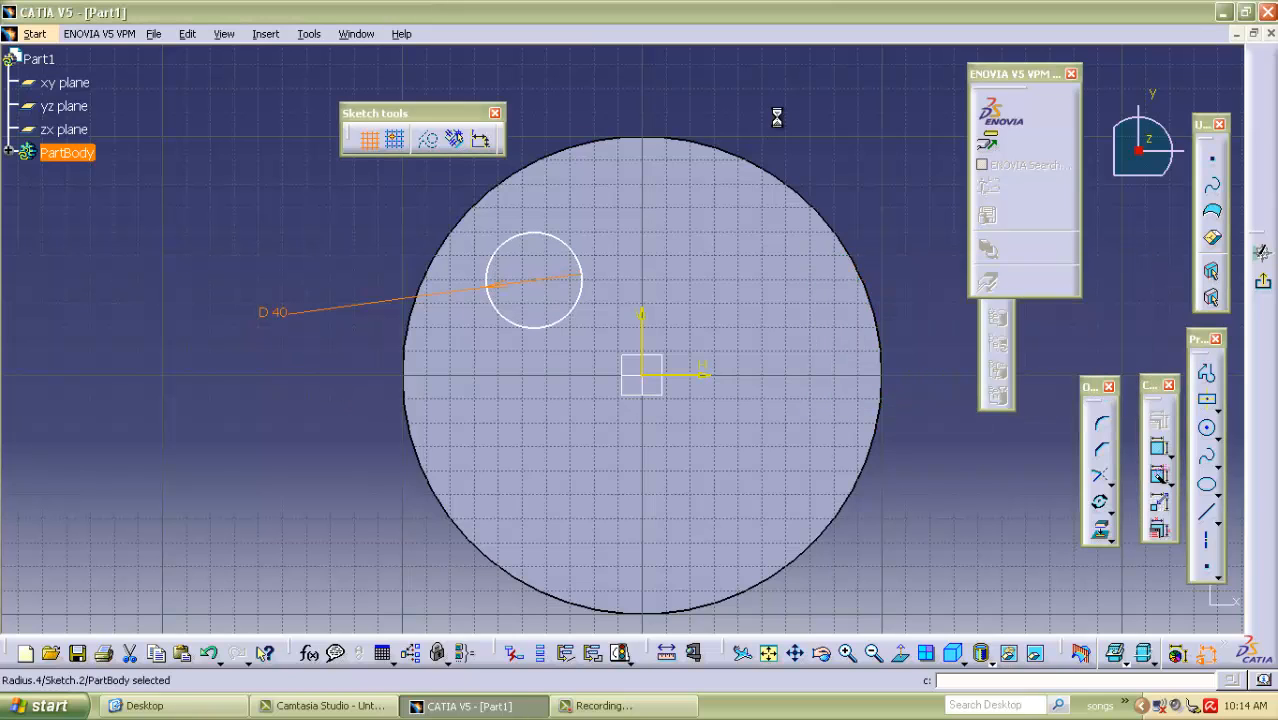
Constrain the small circle's centre to 40 mm from the vertical axis.
left_click(535, 281)
left_click(1159, 447)
left_click(642, 316)
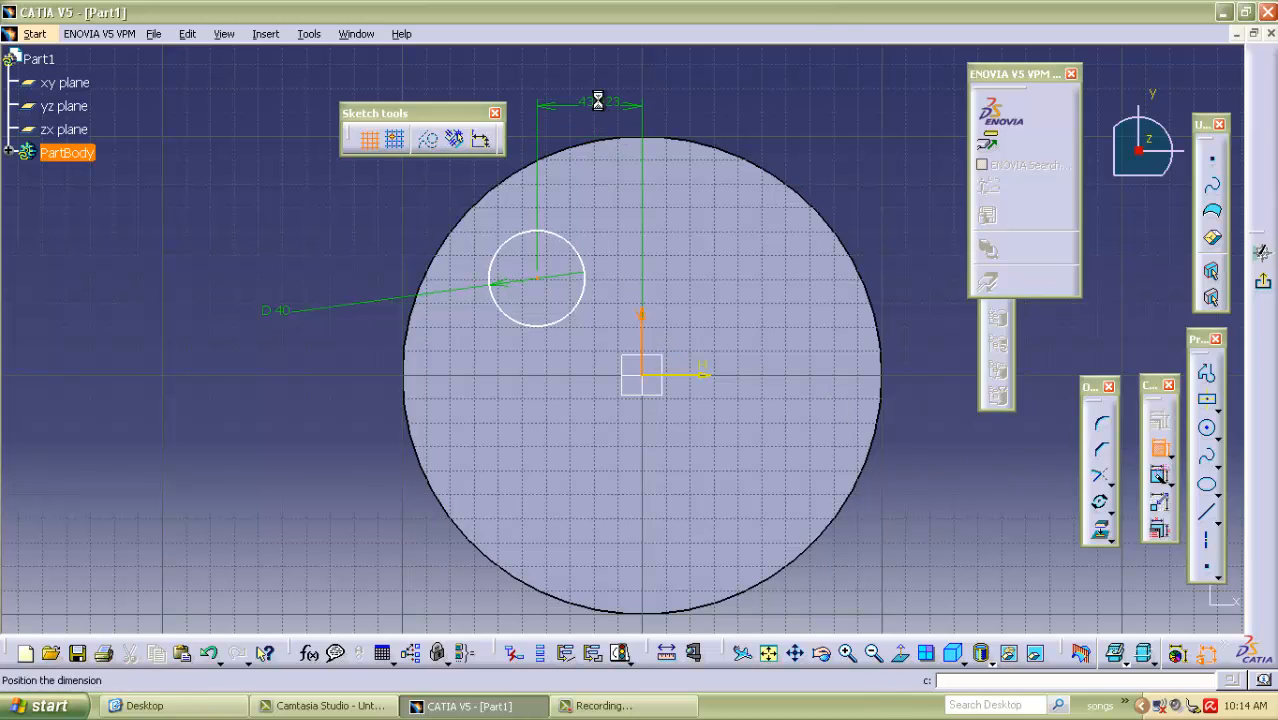
double_click(600, 104)
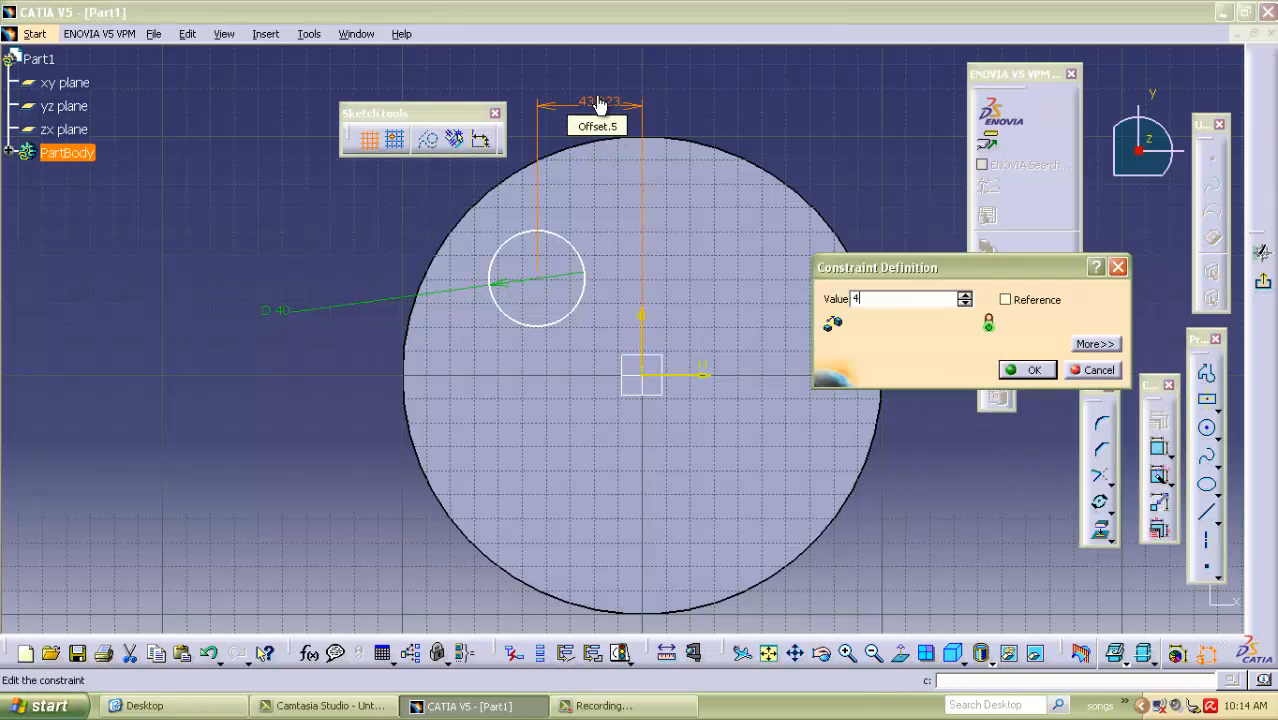
type("40")
left_click(1033, 371)
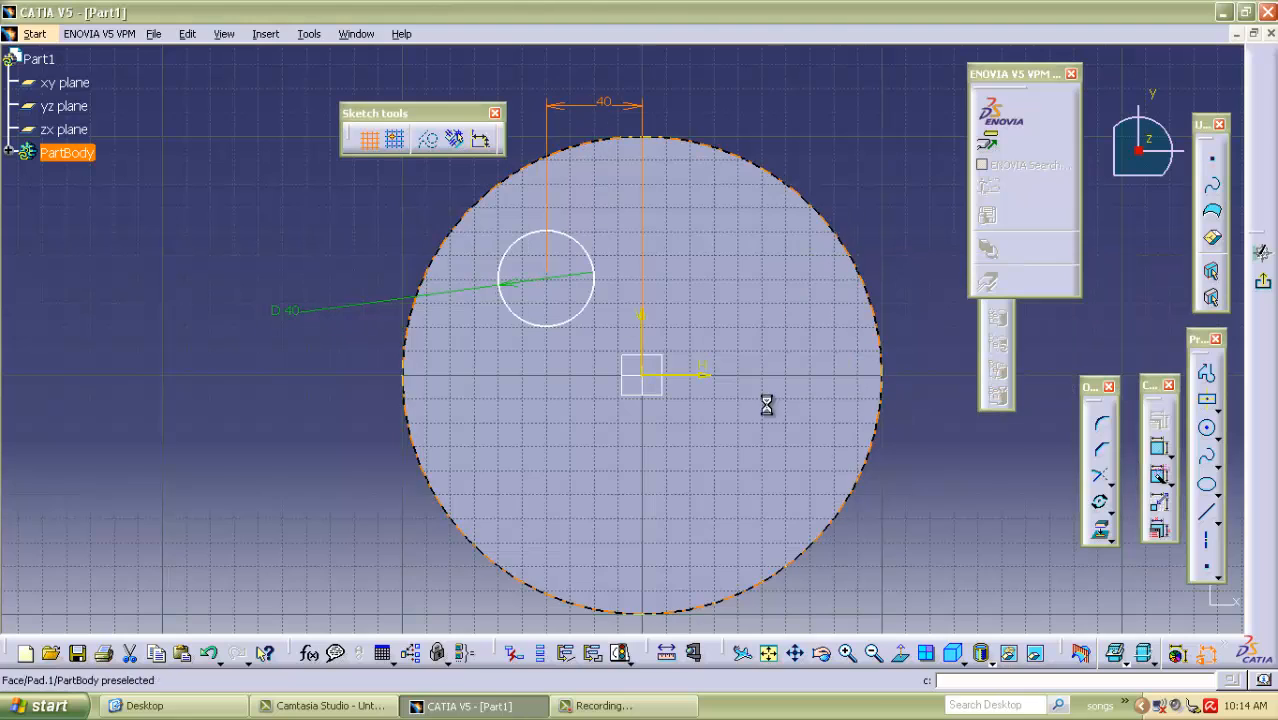
Constrain the small circle's centre to 40 mm from the horizontal axis.
left_click(1160, 451)
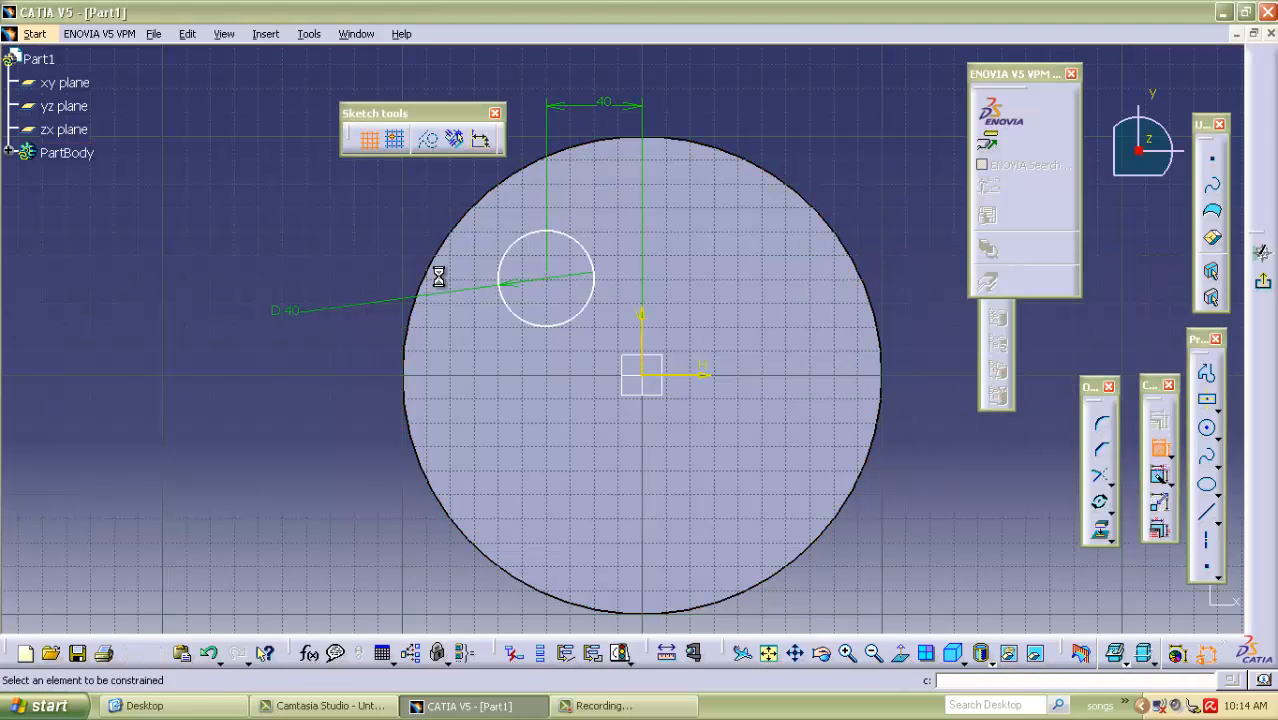
left_click(553, 288)
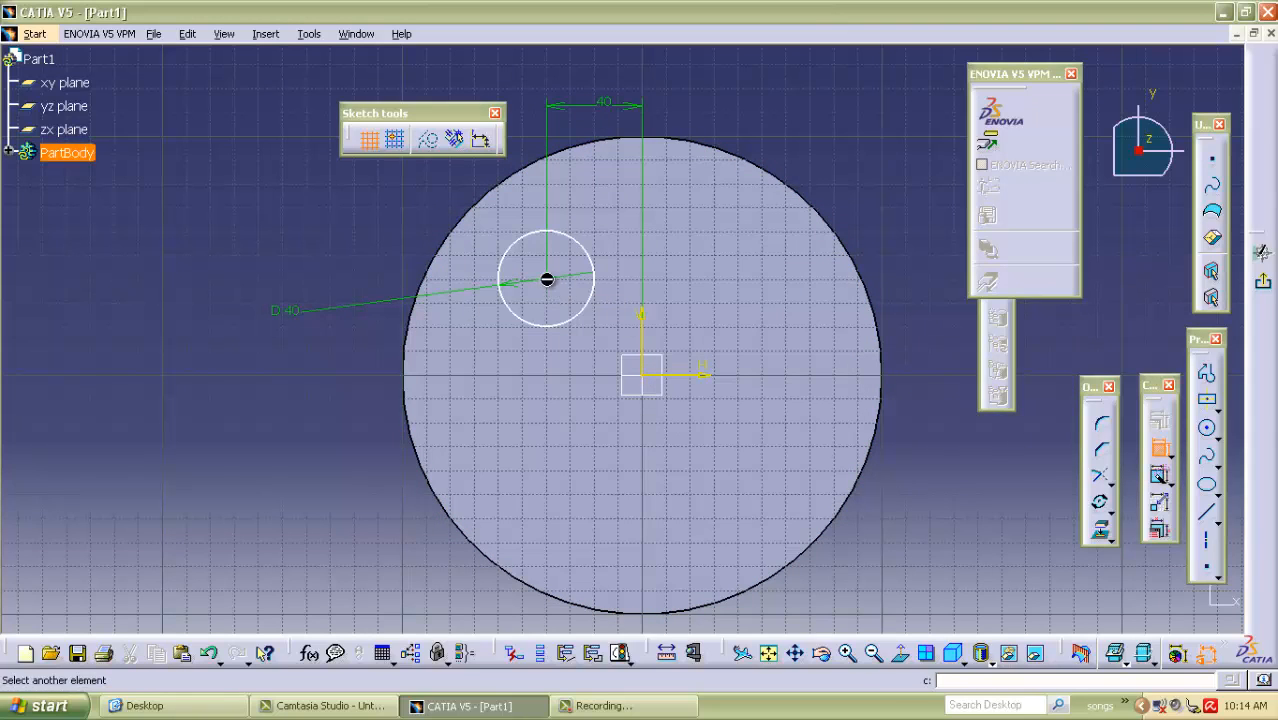
left_click(679, 377)
left_click(358, 373)
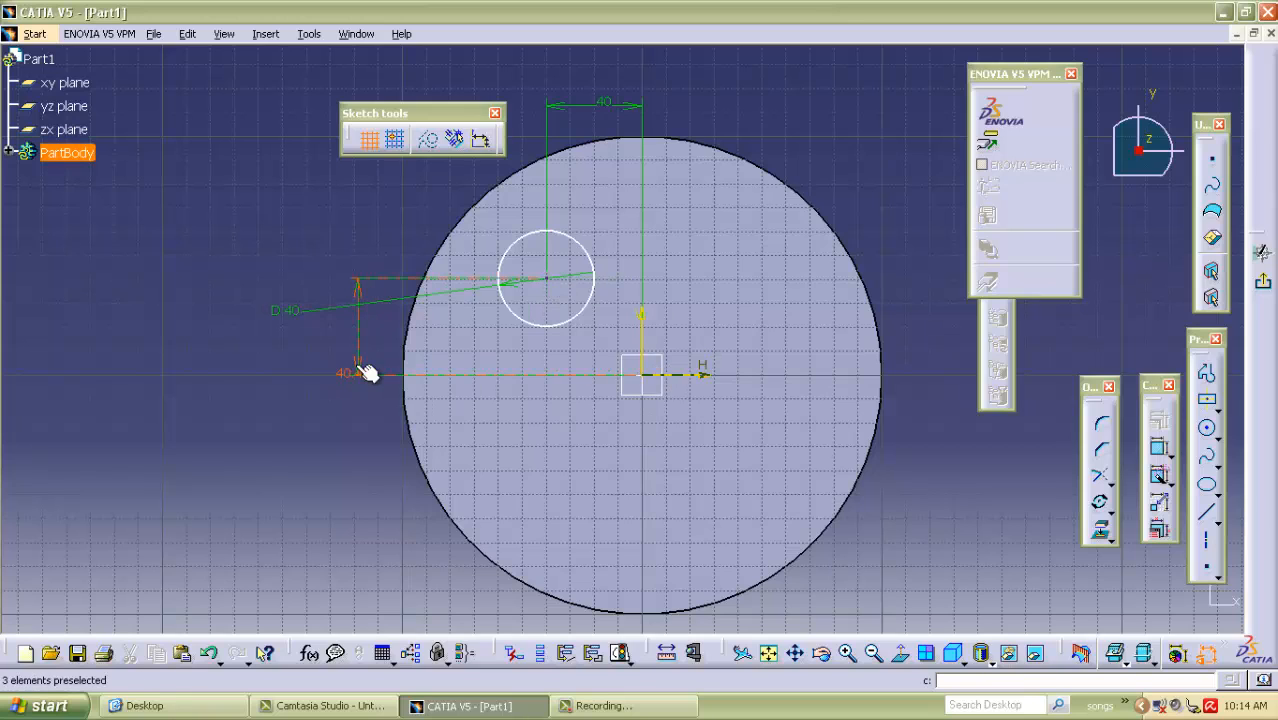
double_click(357, 371)
type("40")
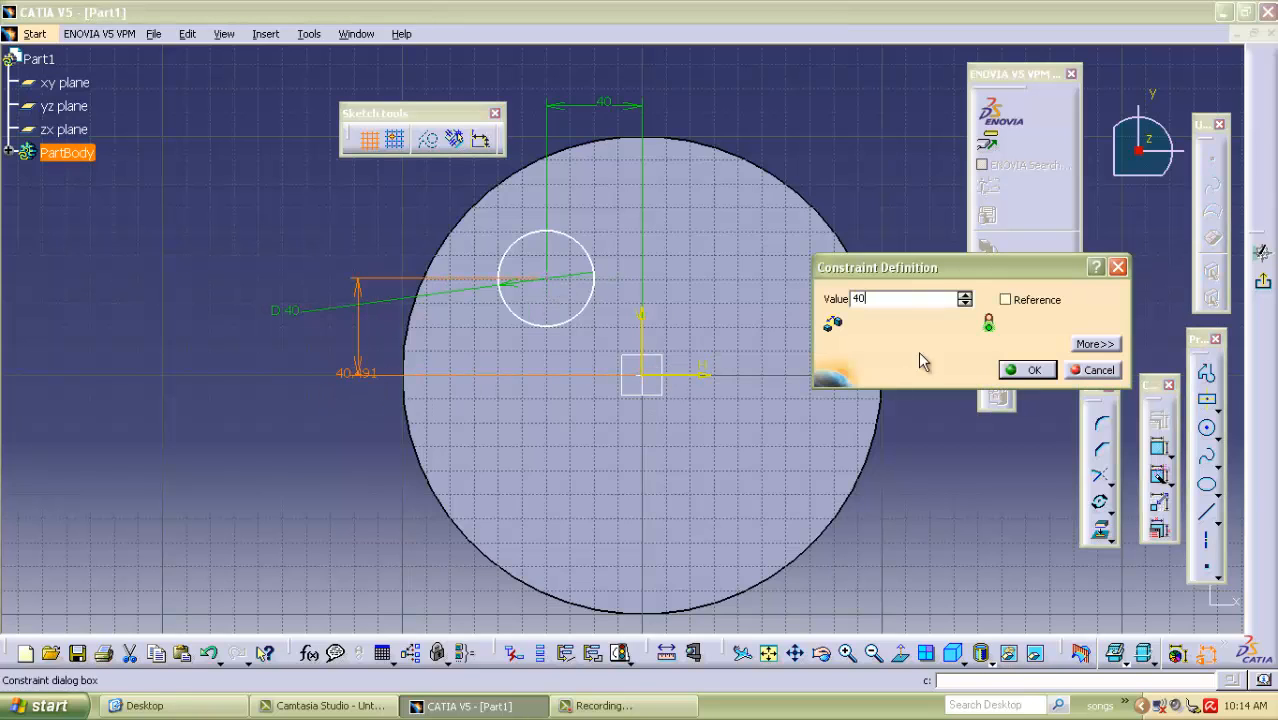
left_click(1029, 373)
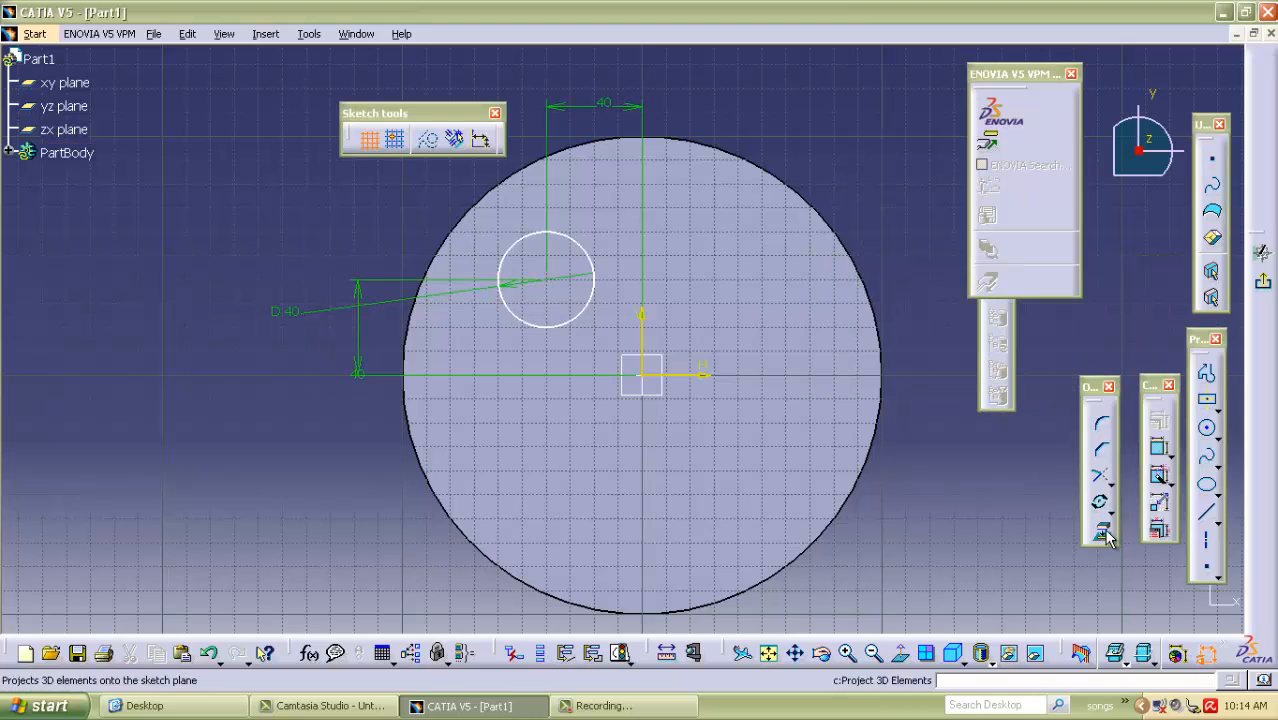
Mirror the small circle about the vertical axis to form a matching second circle.
left_click(1106, 506)
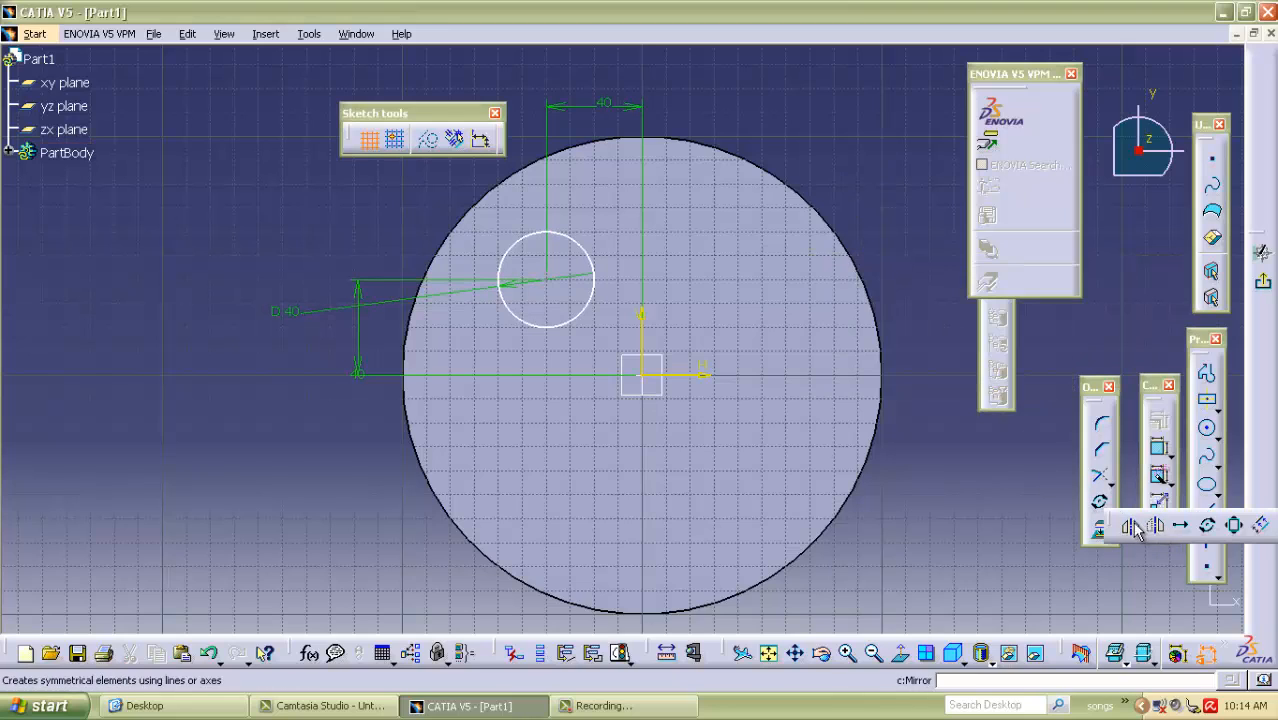
left_click(1131, 527)
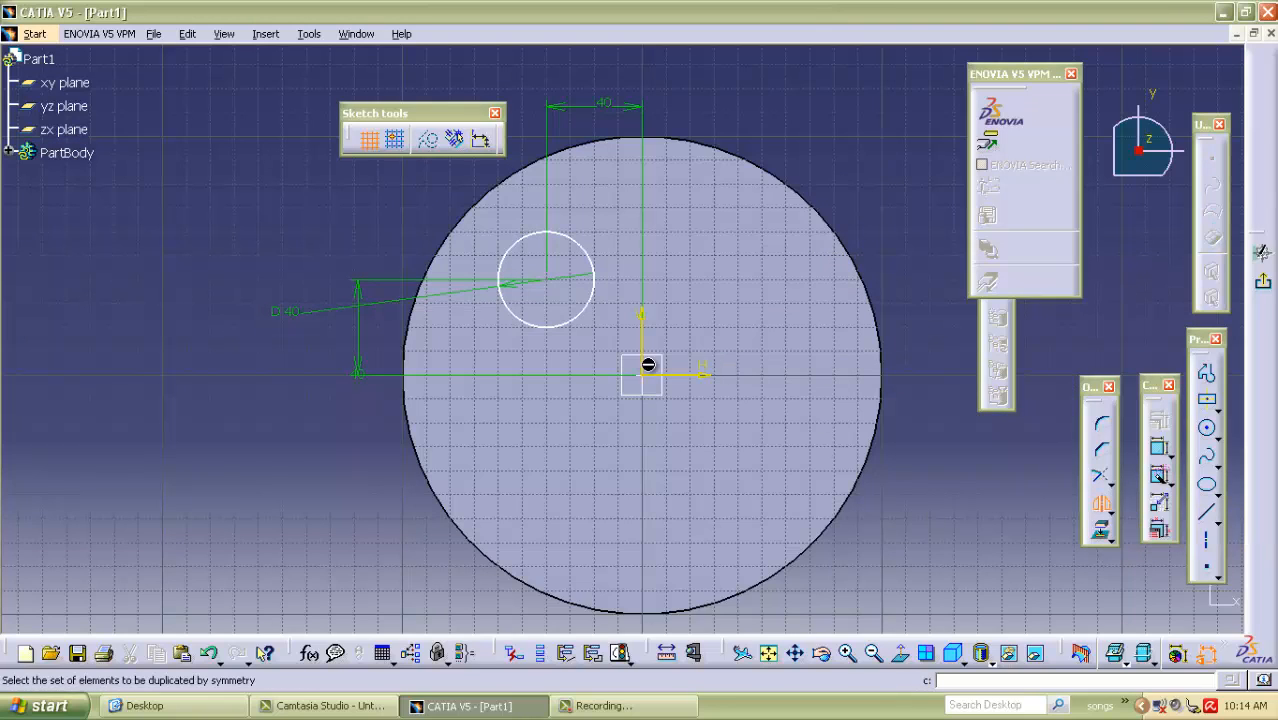
left_click(589, 320)
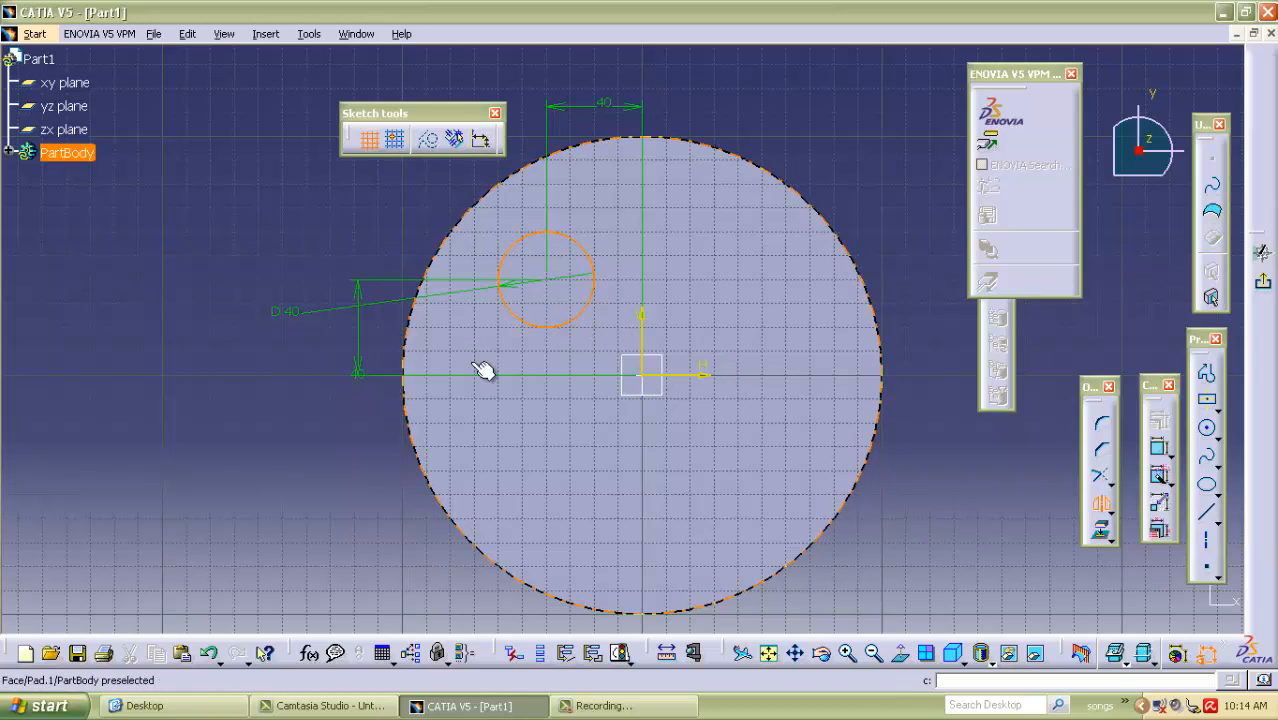
left_click(643, 340)
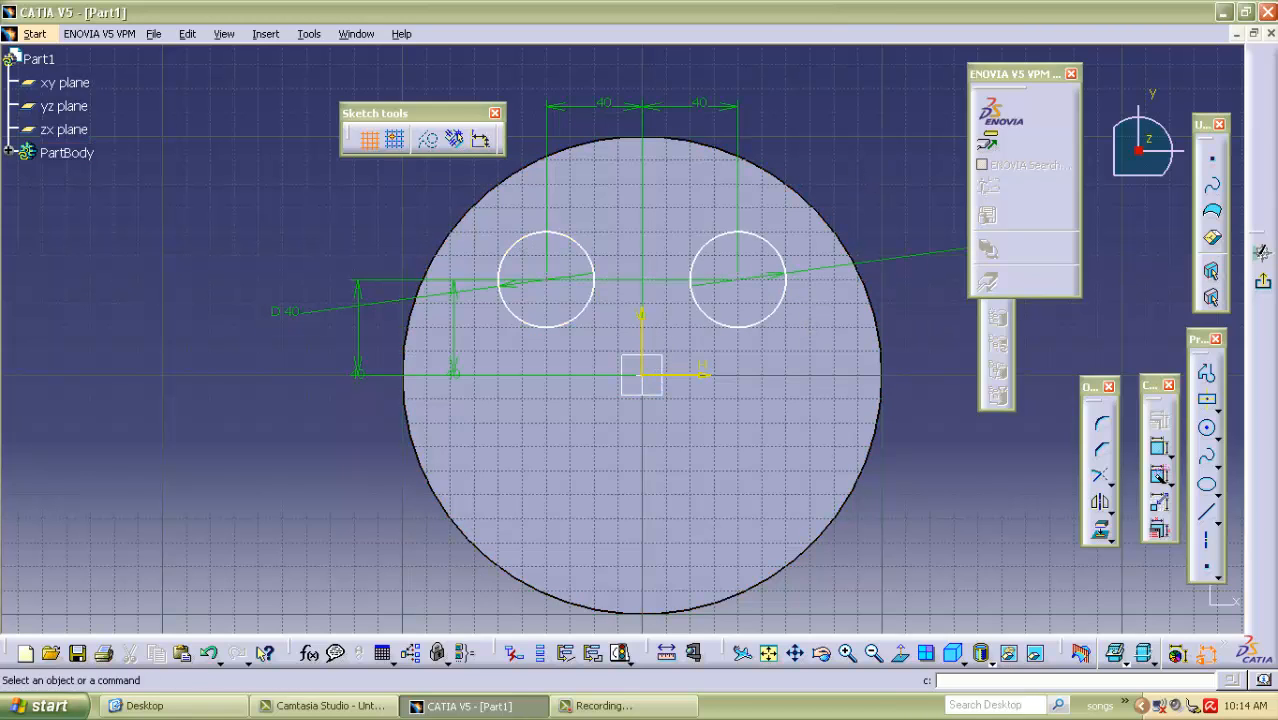
Exit the sketch and cut the two eye circles as a 10 mm deep pocket.
left_click(1264, 284)
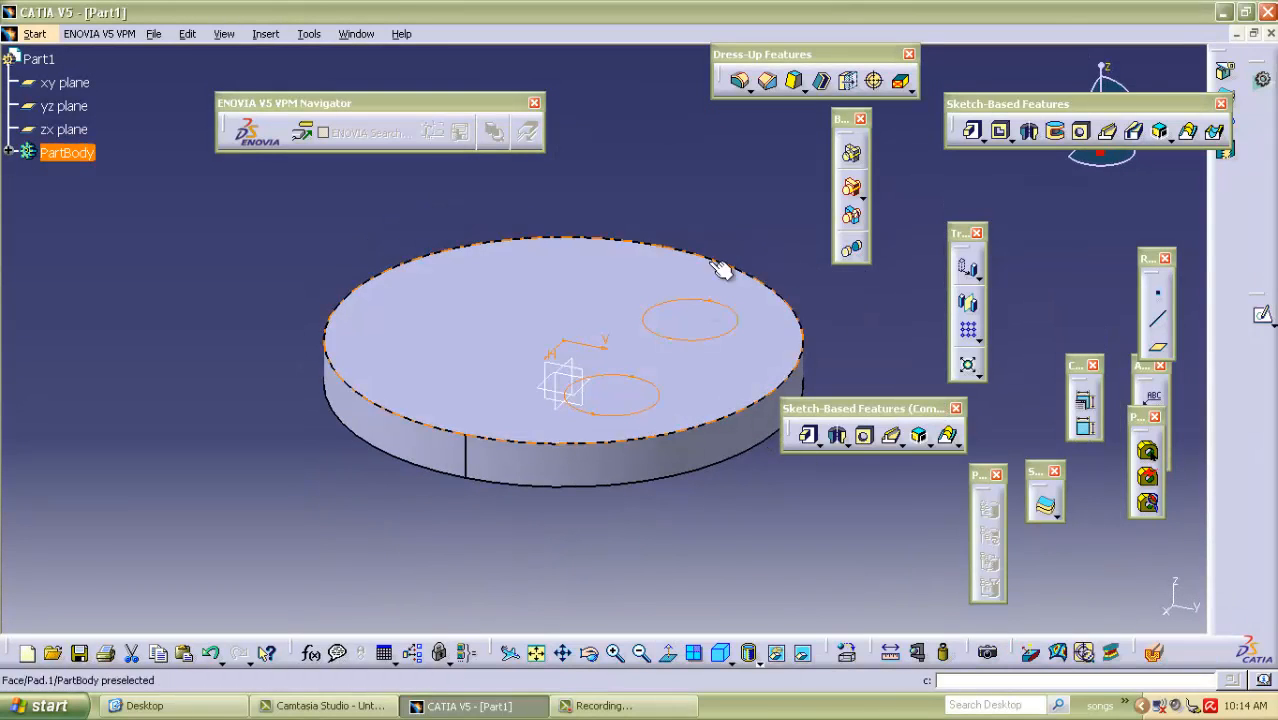
left_click(972, 131)
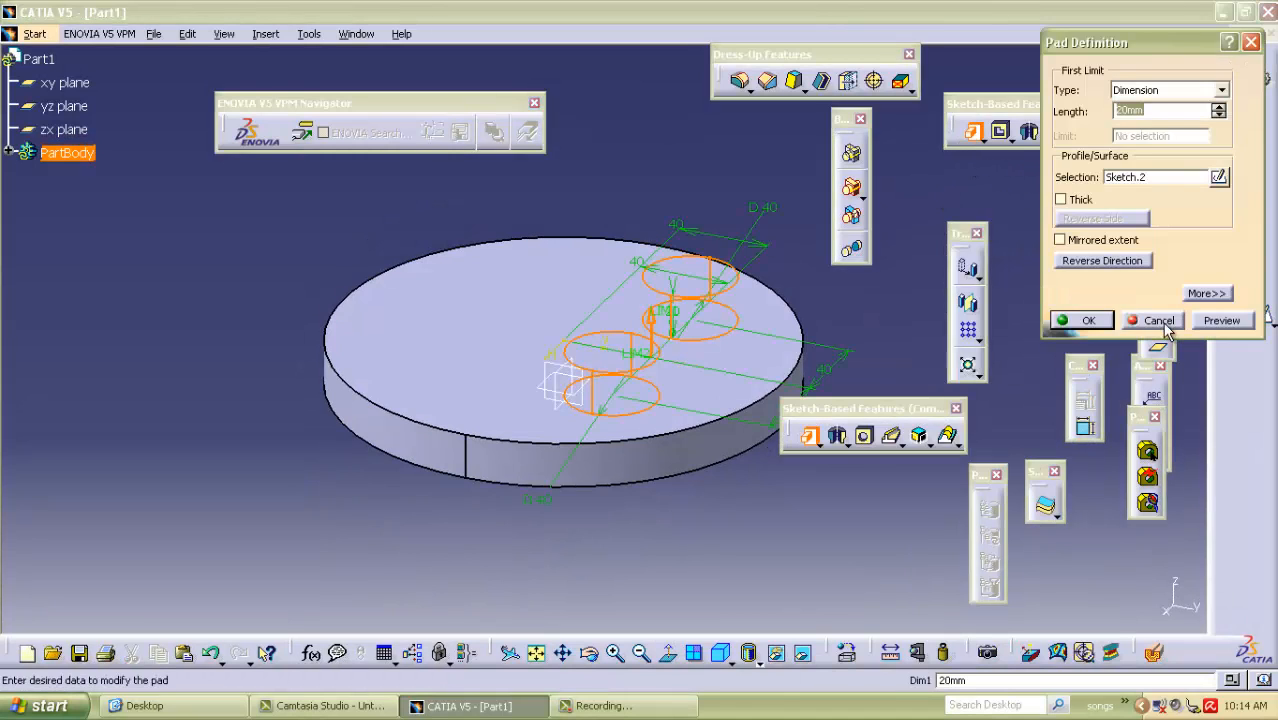
left_click(1160, 321)
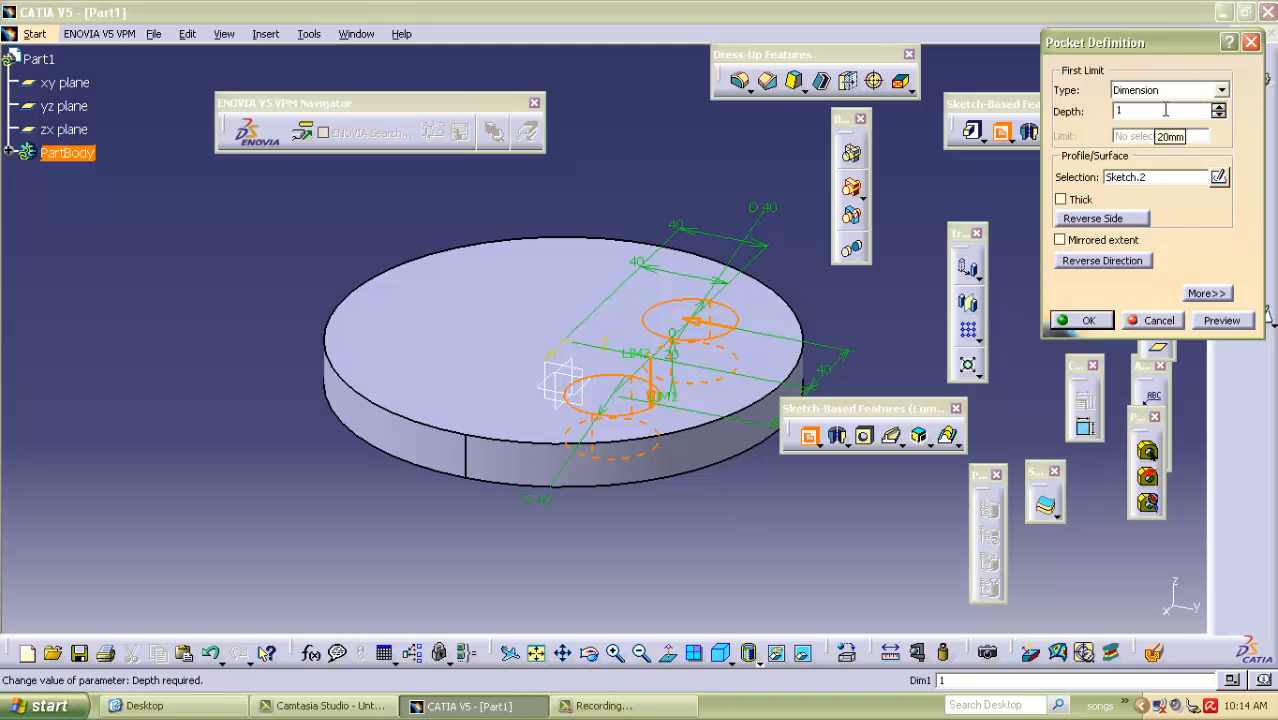
left_click(1089, 320)
Start a sketch on the eye pocket's floor and project the left eye's circular edge into it.
middle_click_drag(516, 194, 727, 322)
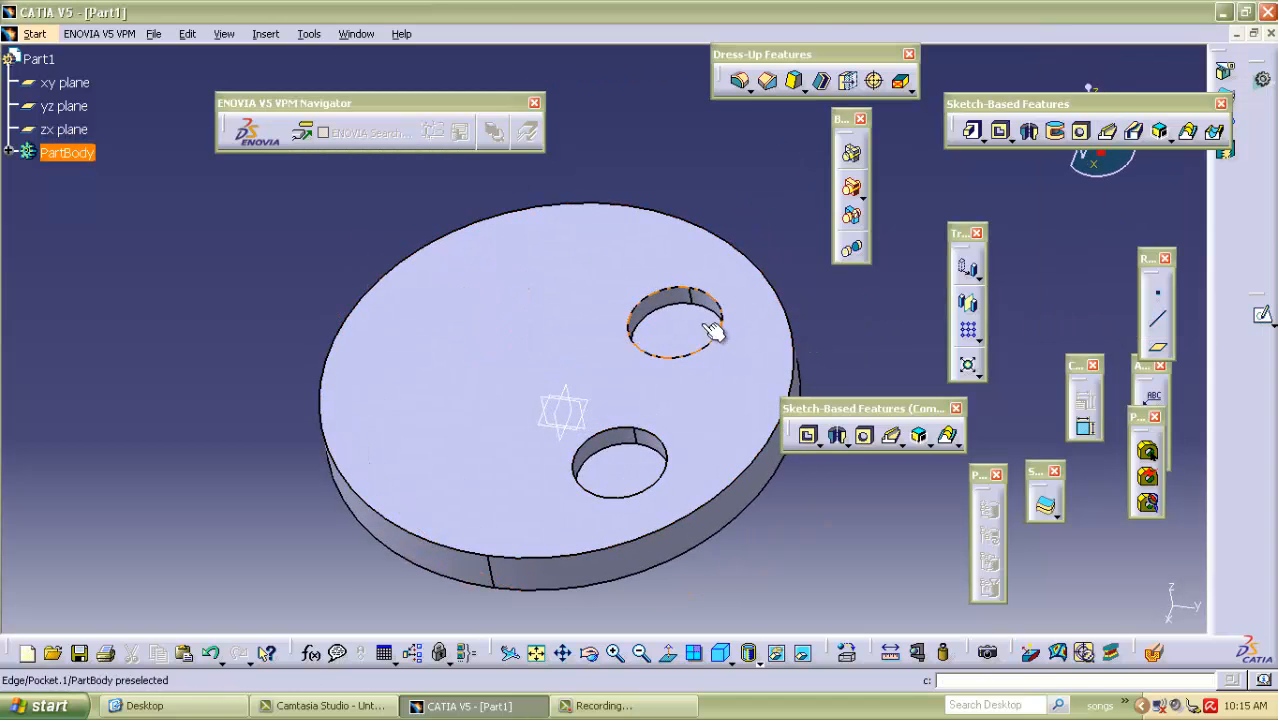
left_click(667, 330)
left_click(1264, 316)
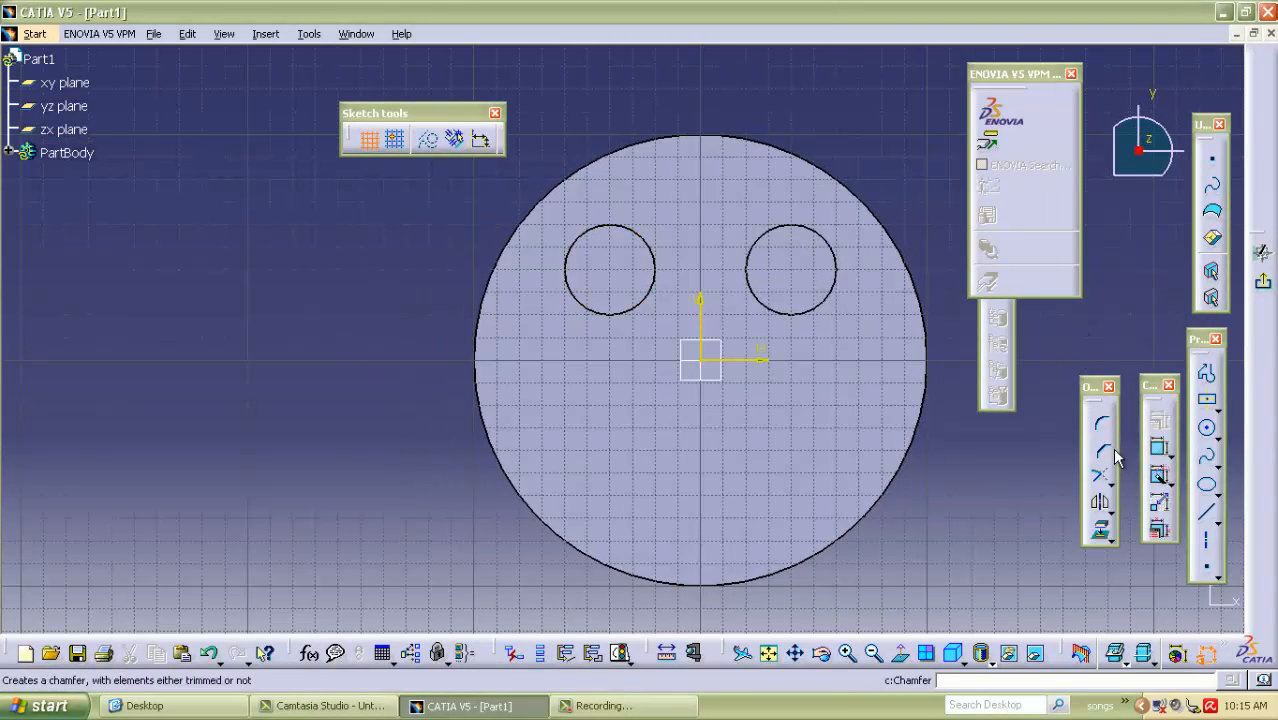
left_click(1207, 428)
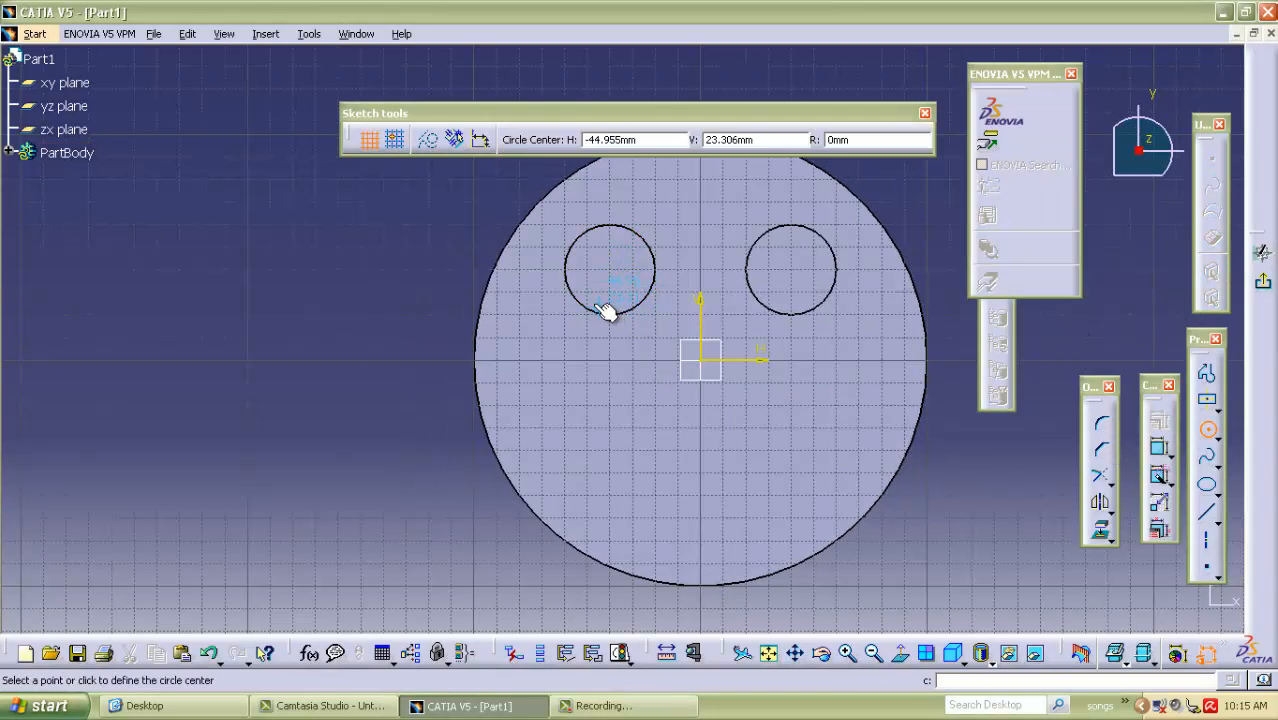
key("Escape")
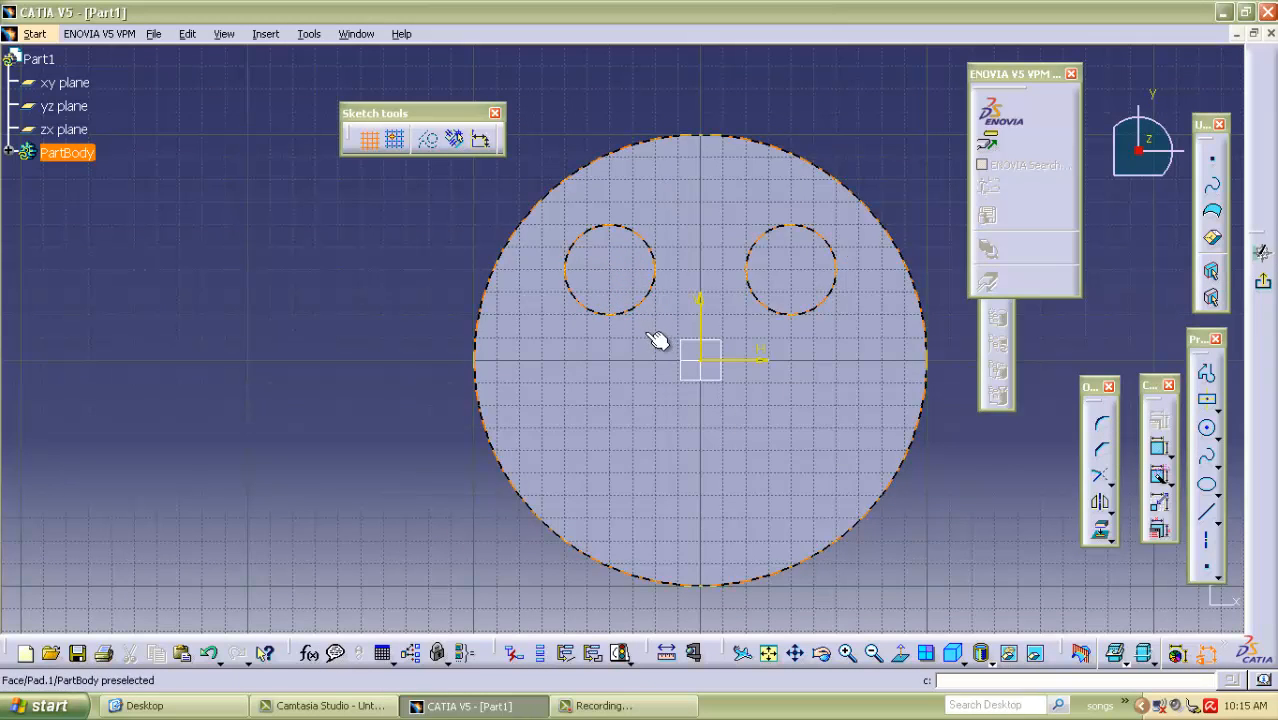
left_click(630, 310)
left_click(1101, 530)
mouse_move(968, 487)
middle_mouse_down()
mouse_move(850, 490)
mouse_move(664, 441)
mouse_move(630, 345)
middle_mouse_up()
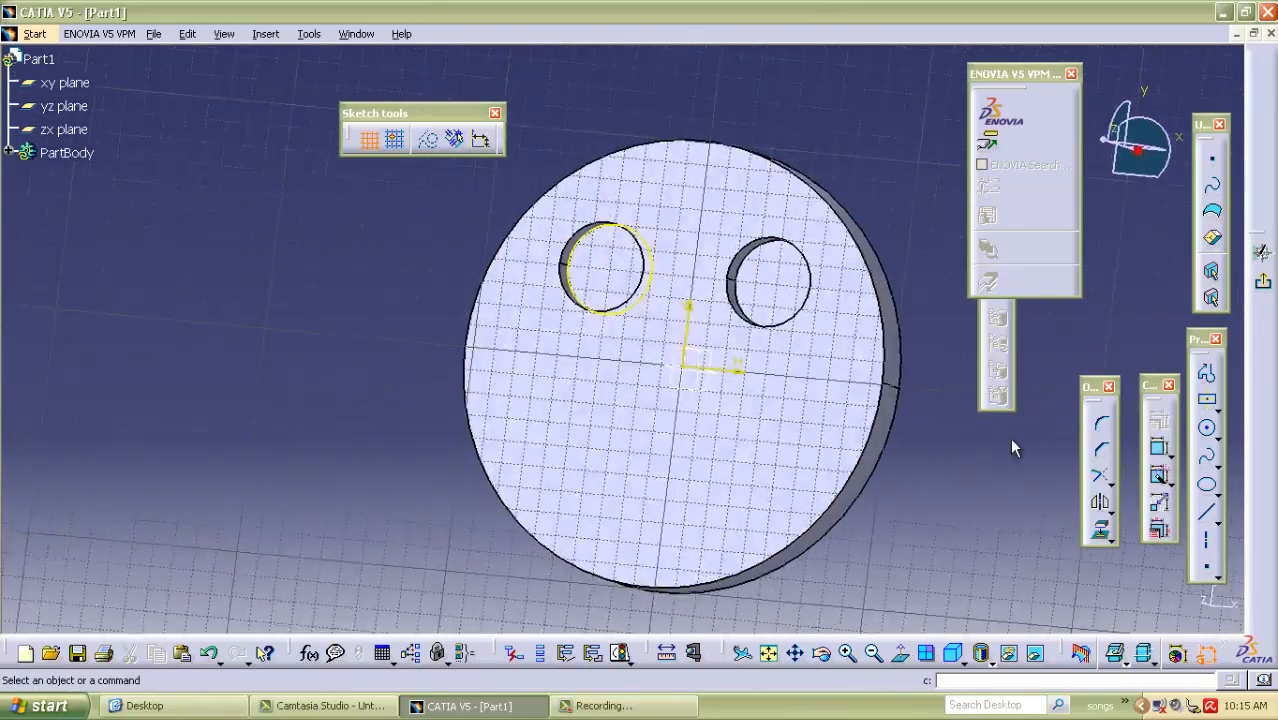
Sketch a pupil circle about 18 mm in diameter, centred in the left eye.
left_click(1206, 429)
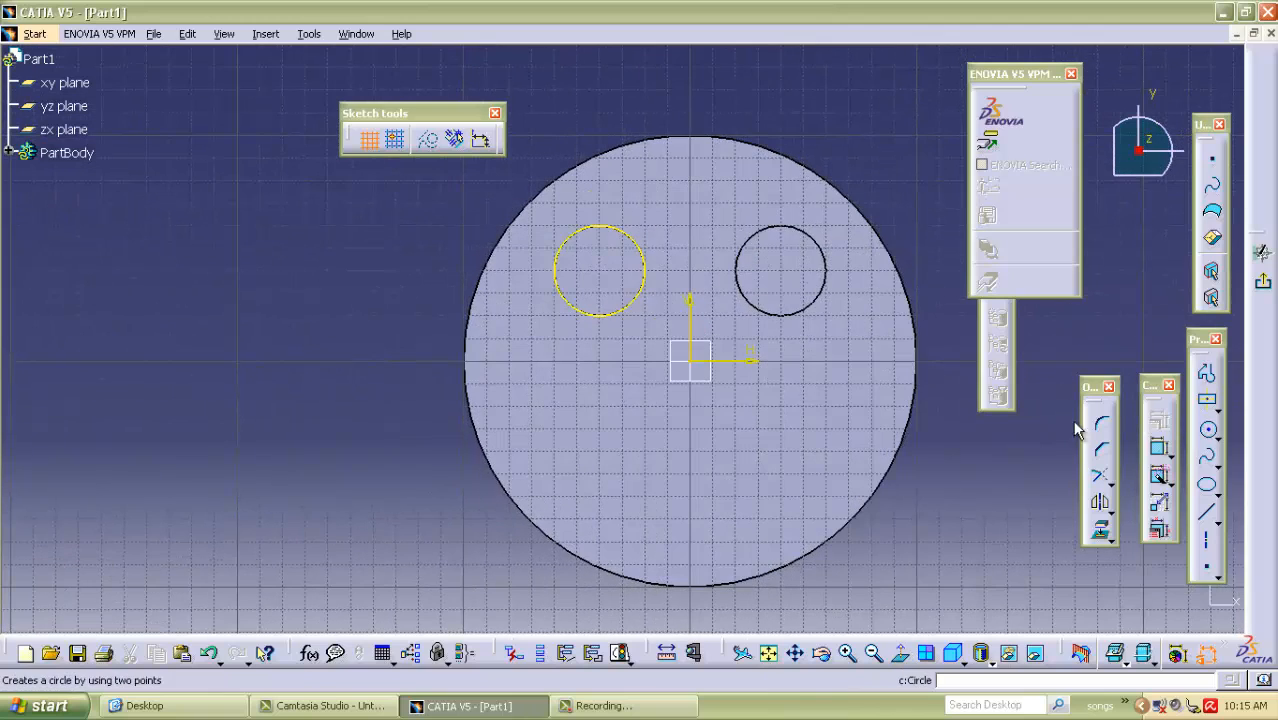
left_click(609, 275)
left_click(617, 283)
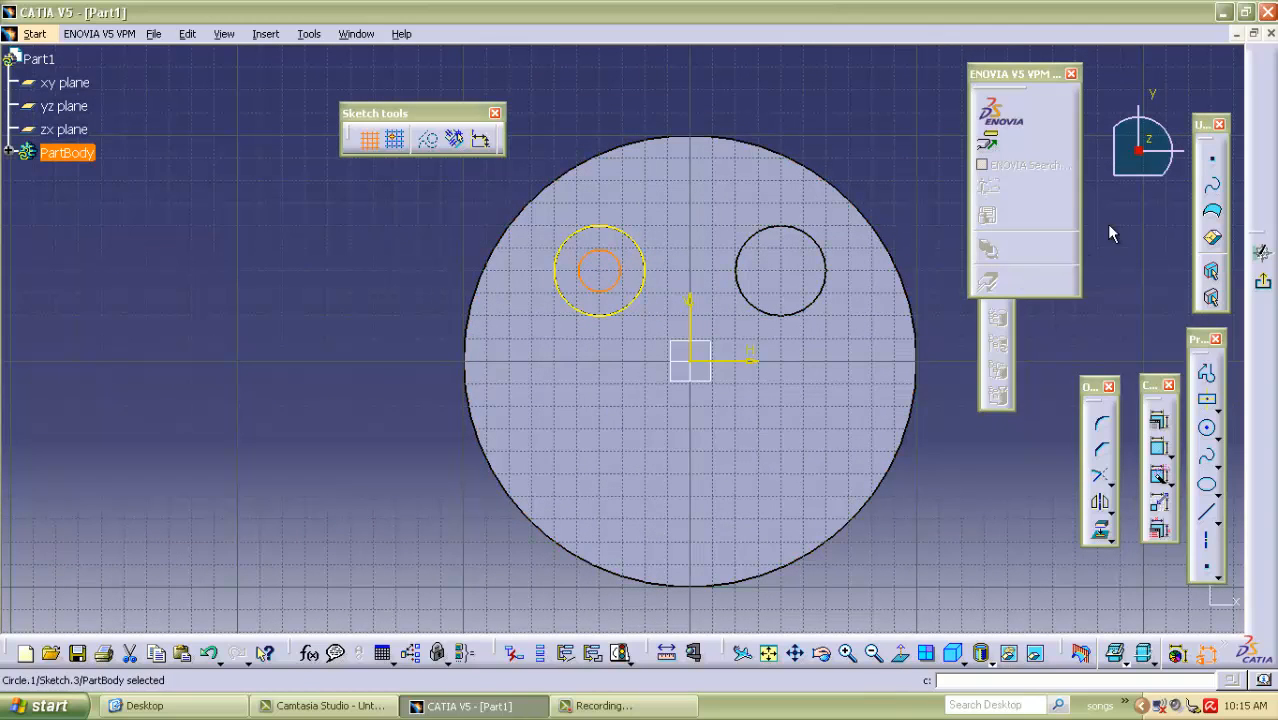
Dimension the pupil circle's diameter and set it to 15 mm.
left_click(1160, 452)
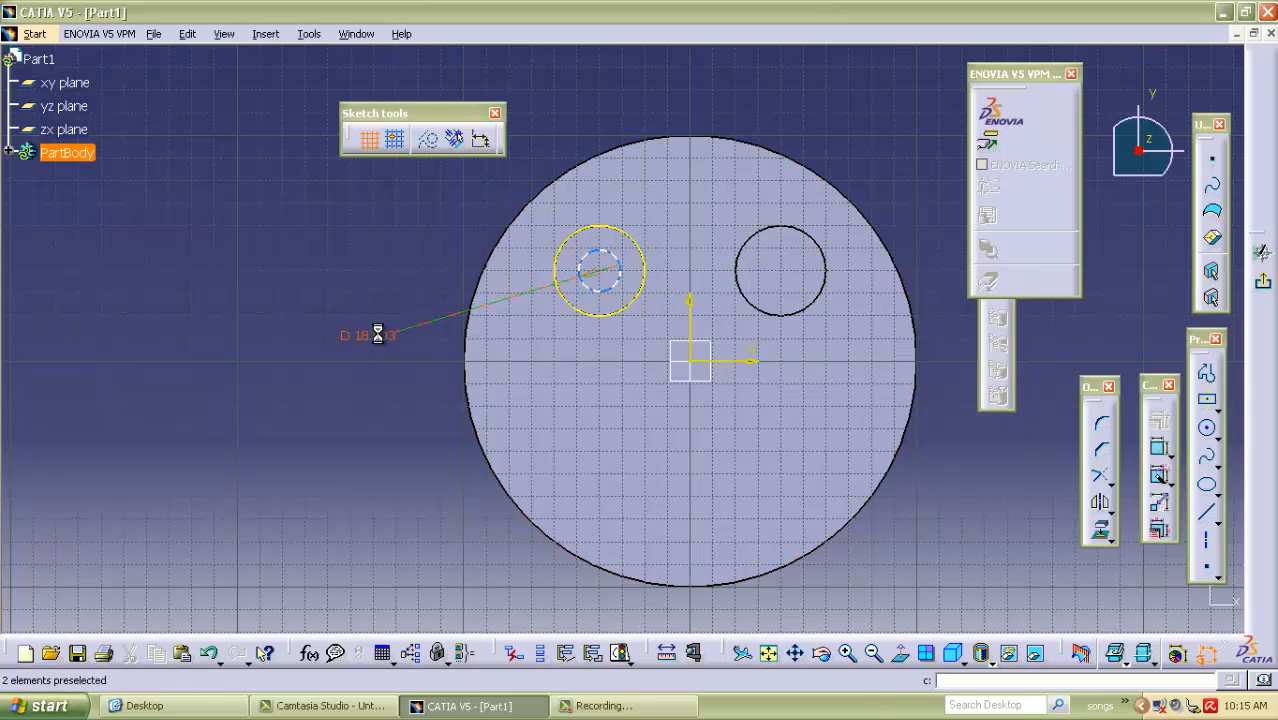
double_click(388, 341)
type("15")
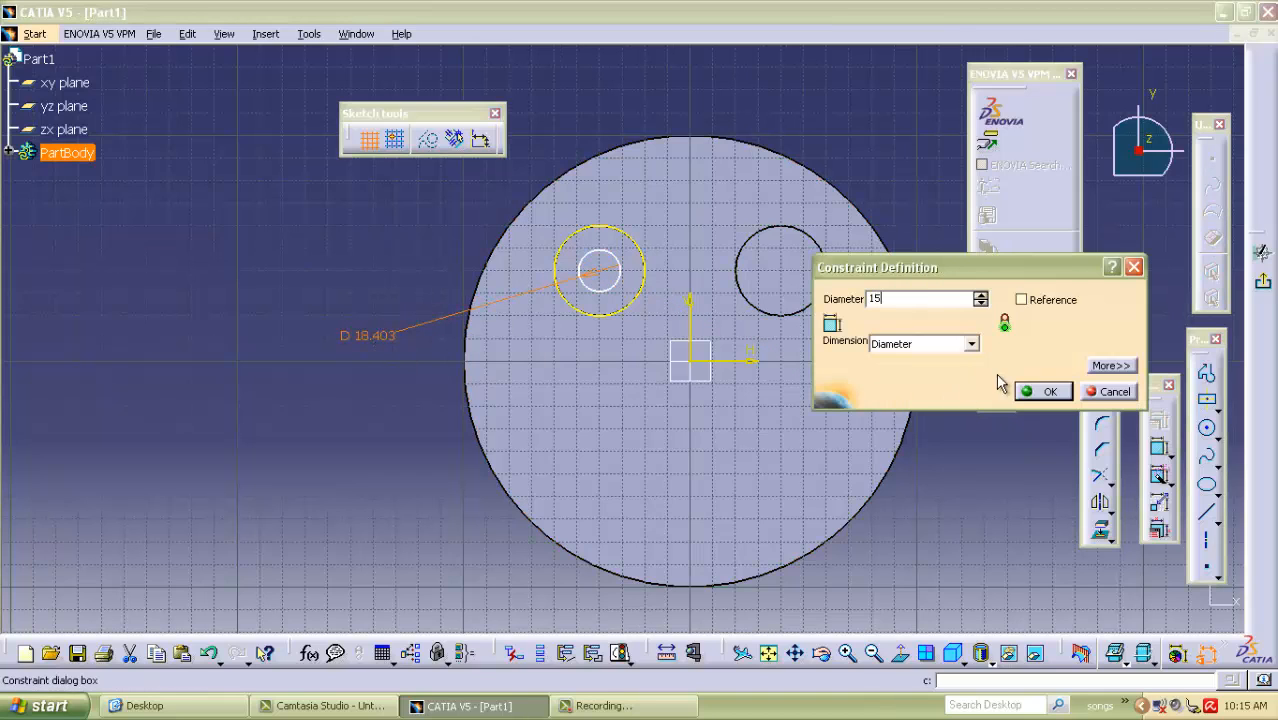
left_click(1045, 391)
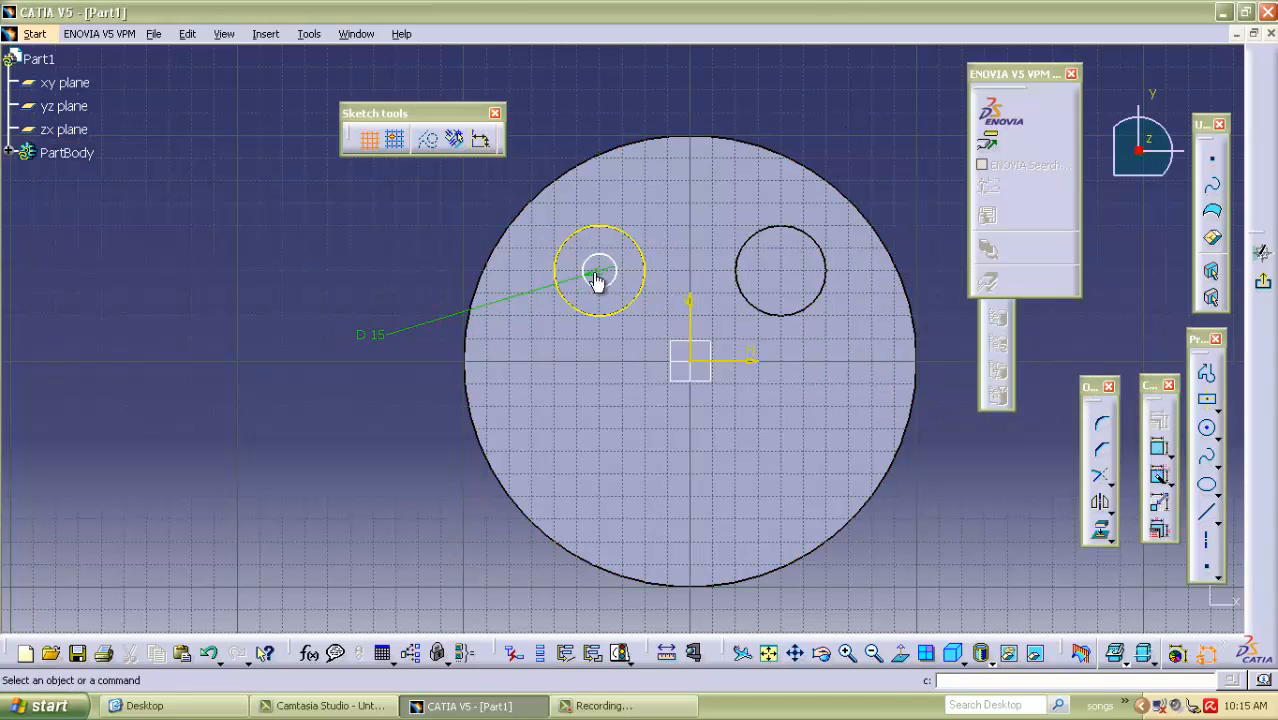
Constrain the pupil circle's centre to 40 mm from both the vertical and the horizontal axis.
left_click(1159, 448)
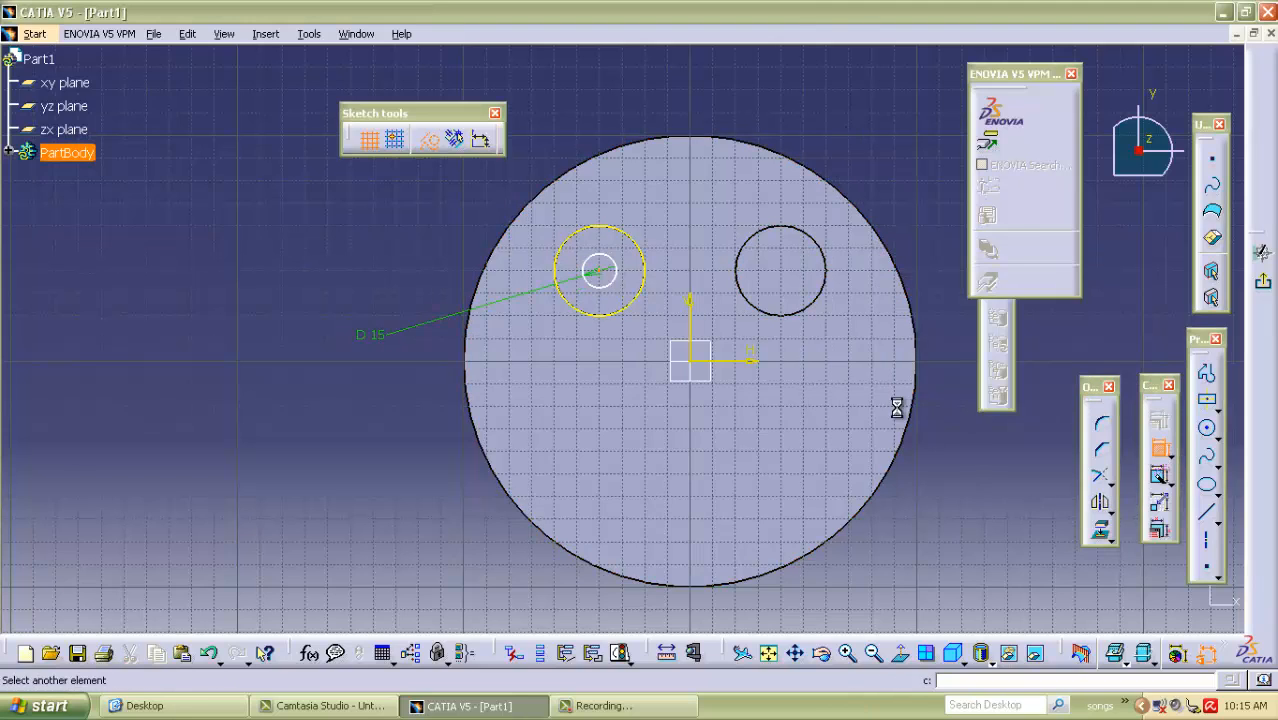
left_click(673, 234)
left_click(642, 89)
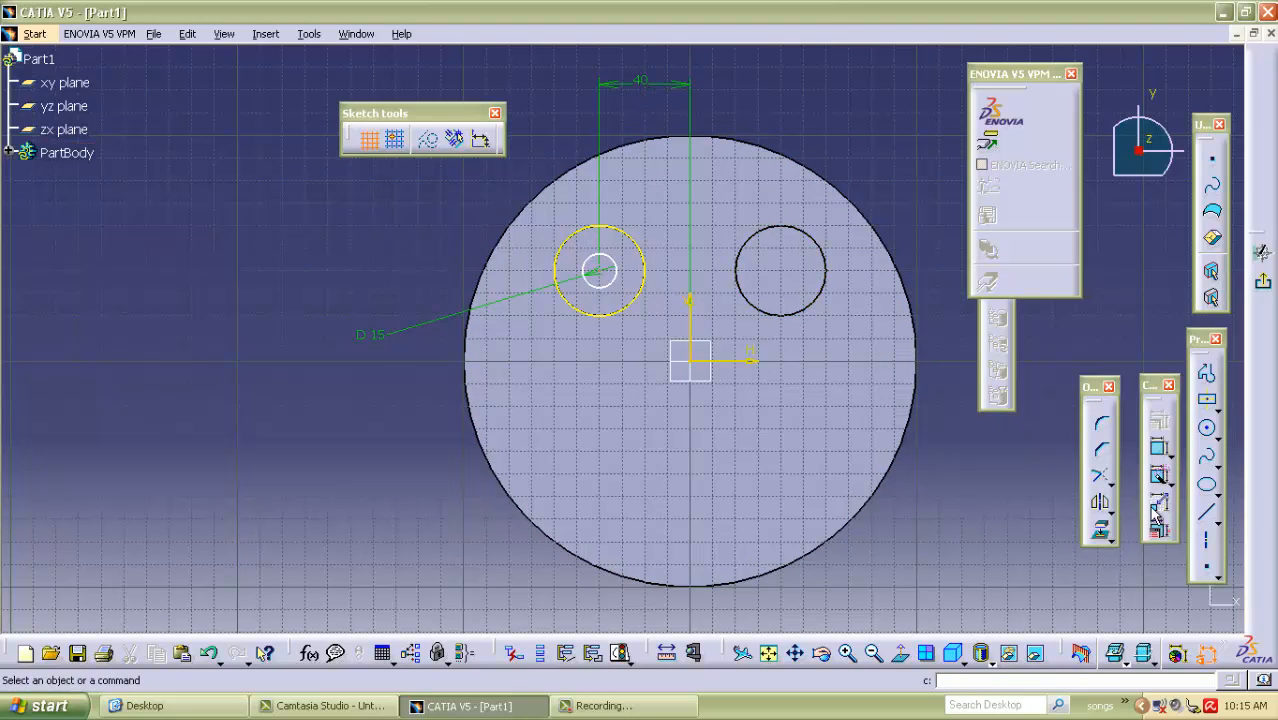
left_click(600, 271)
left_click(732, 368)
left_click(428, 426)
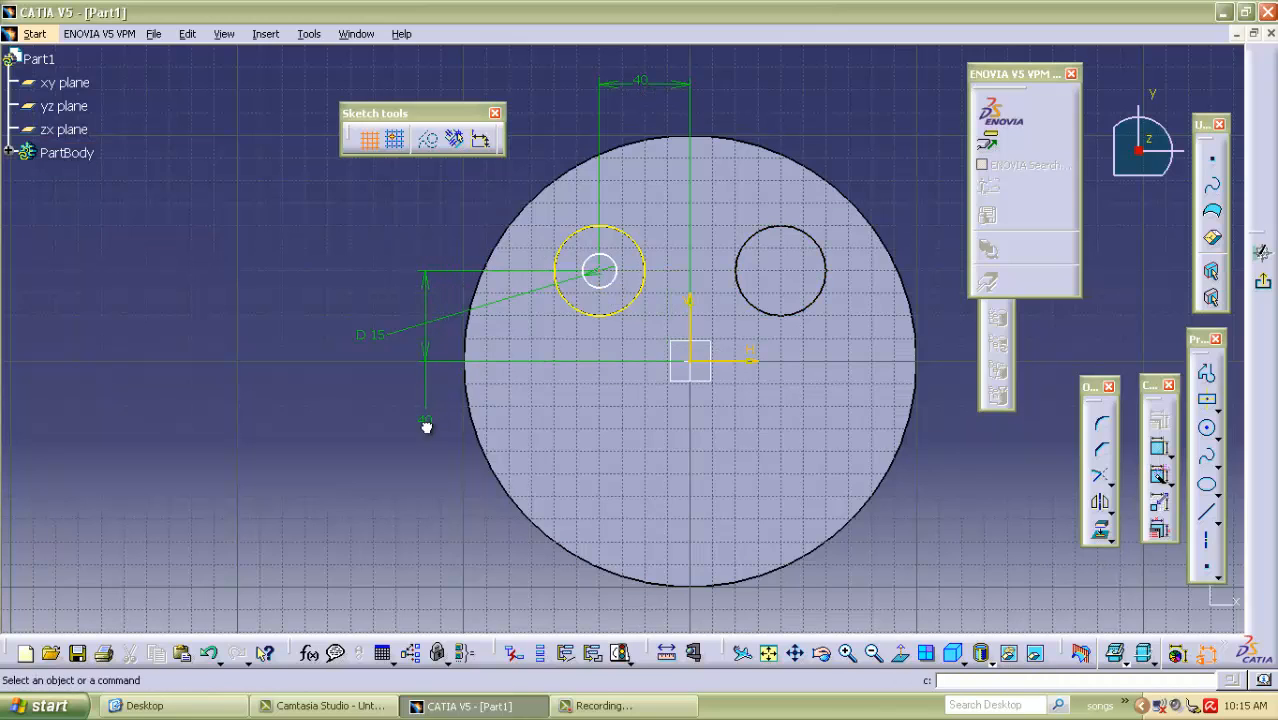
Delete the projected eye edge around the pupil circle from the sketch.
left_click(611, 318)
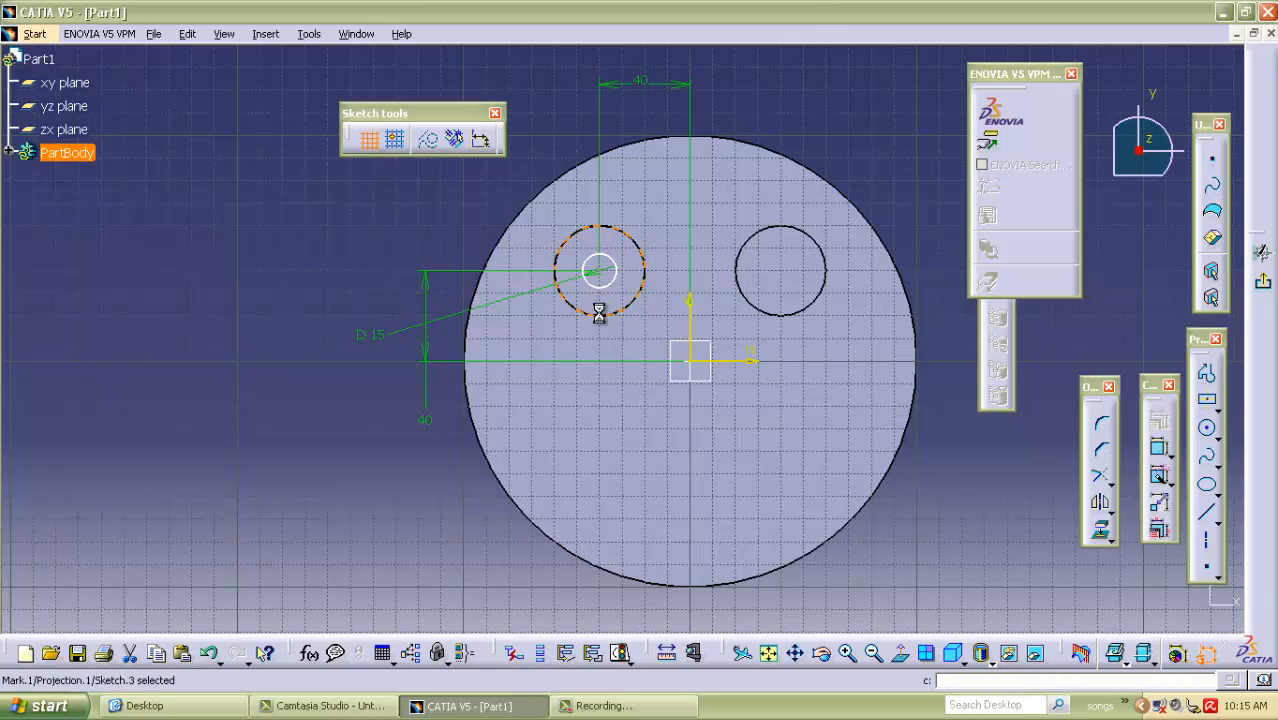
left_click(1099, 475)
left_click(1158, 451)
left_click(599, 271)
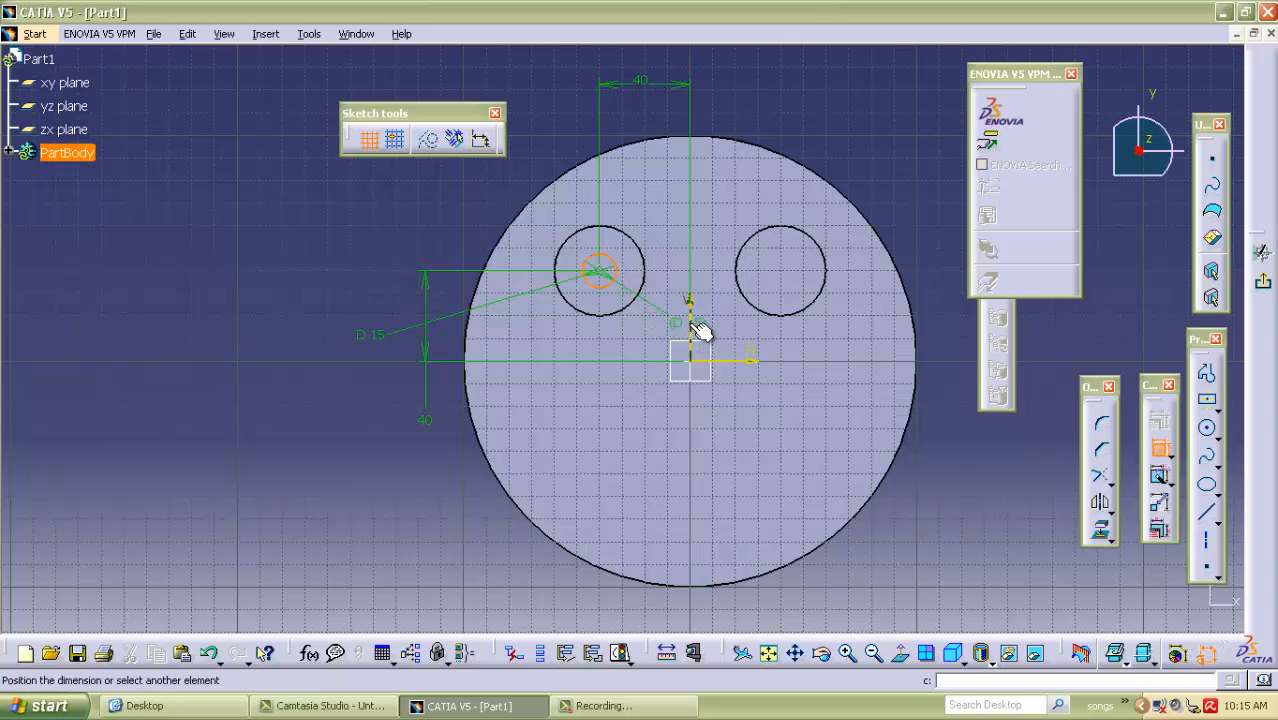
key("Escape")
Mirror the pupil circle about the vertical axis into the right eye and exit the sketch.
left_click(1099, 502)
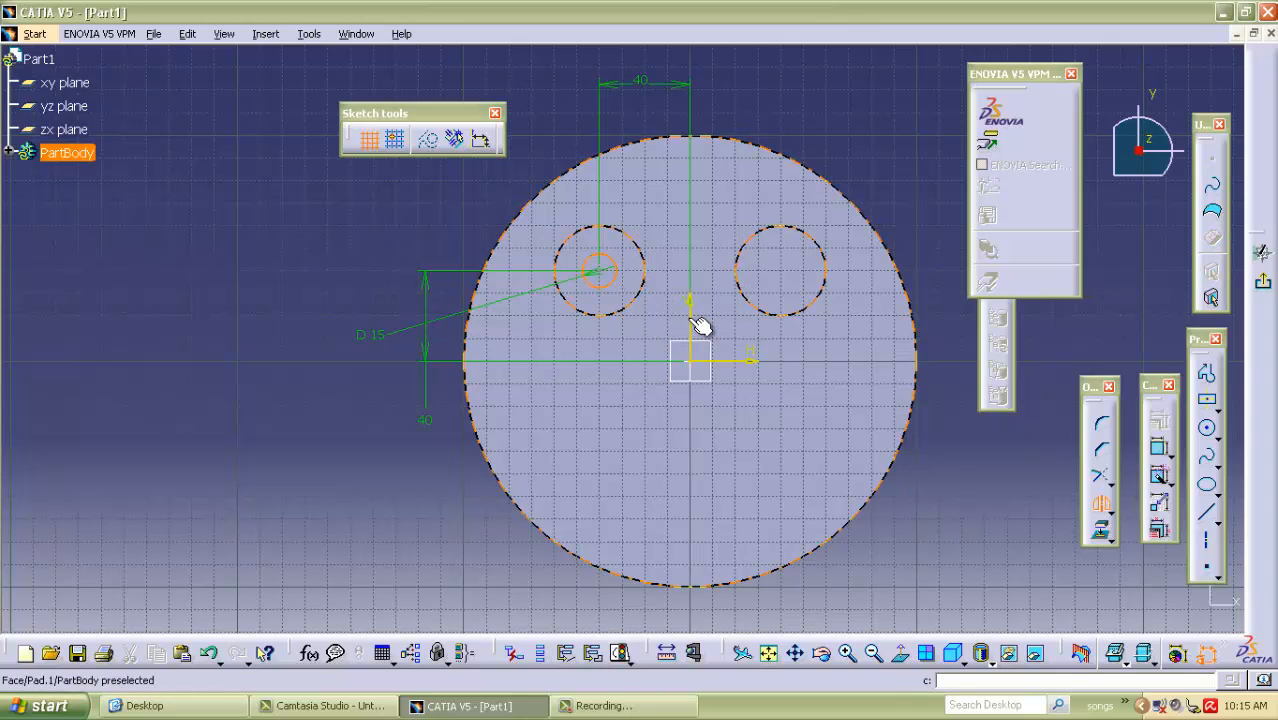
left_click(700, 325)
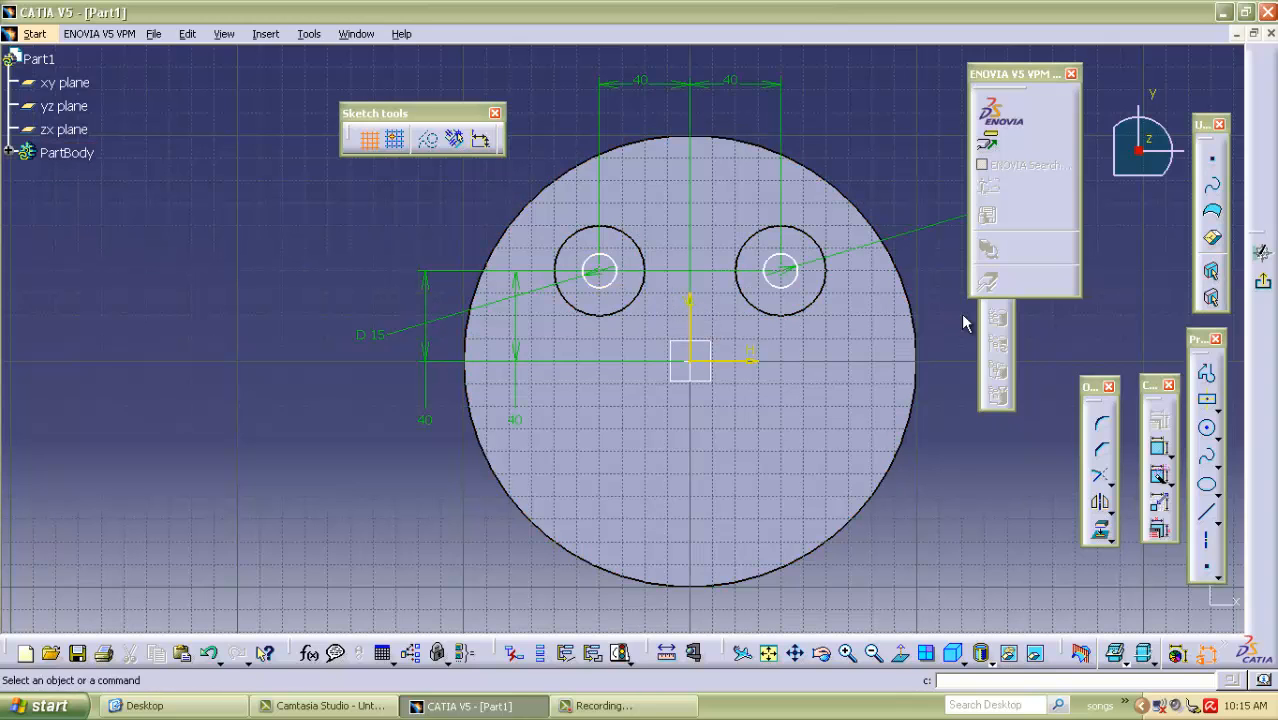
left_click(1262, 281)
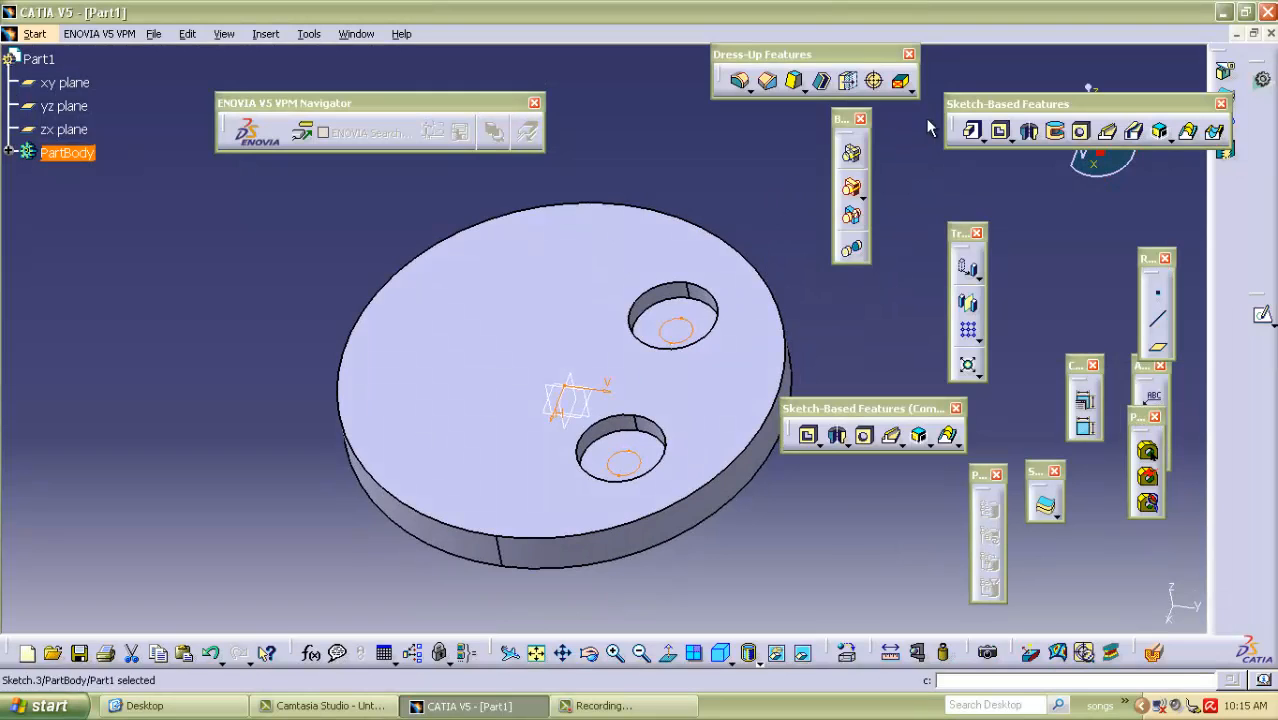
Pad the two pupil circles by 12 mm with the extrusion direction reversed to rise from the pocket floor.
left_click(971, 131)
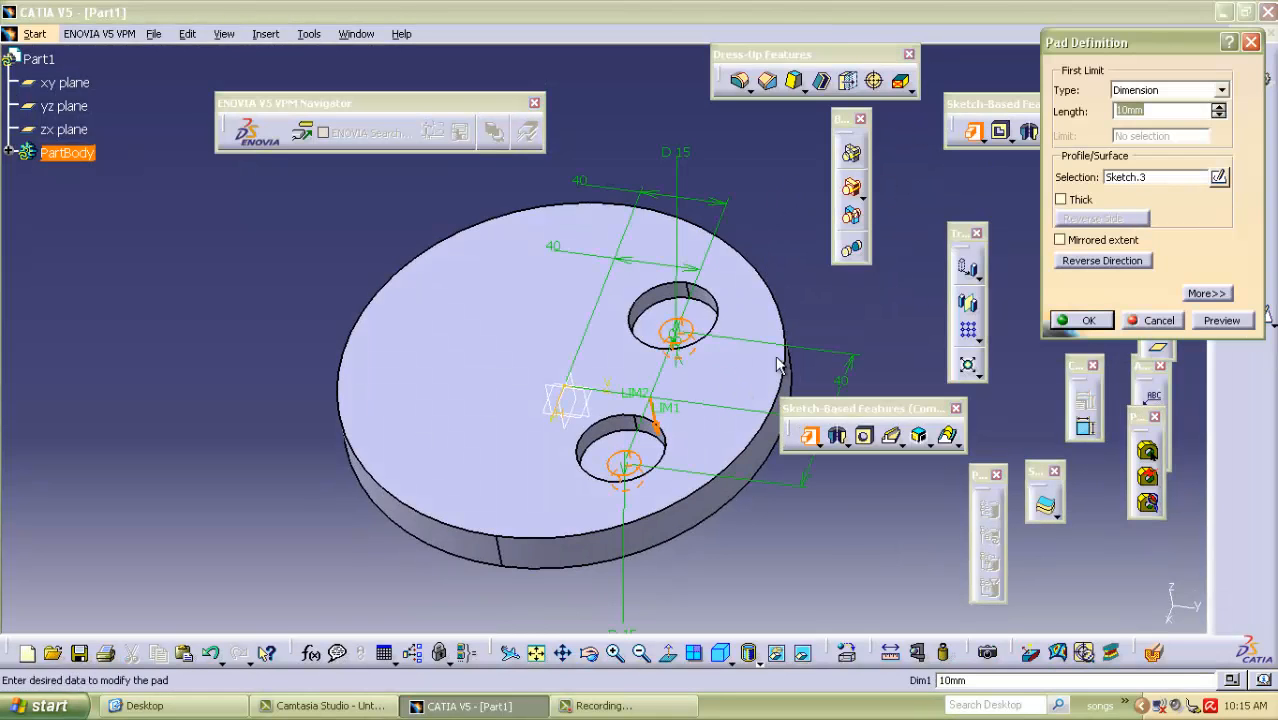
left_click(1090, 270)
middle_click_drag(679, 542, 690, 330)
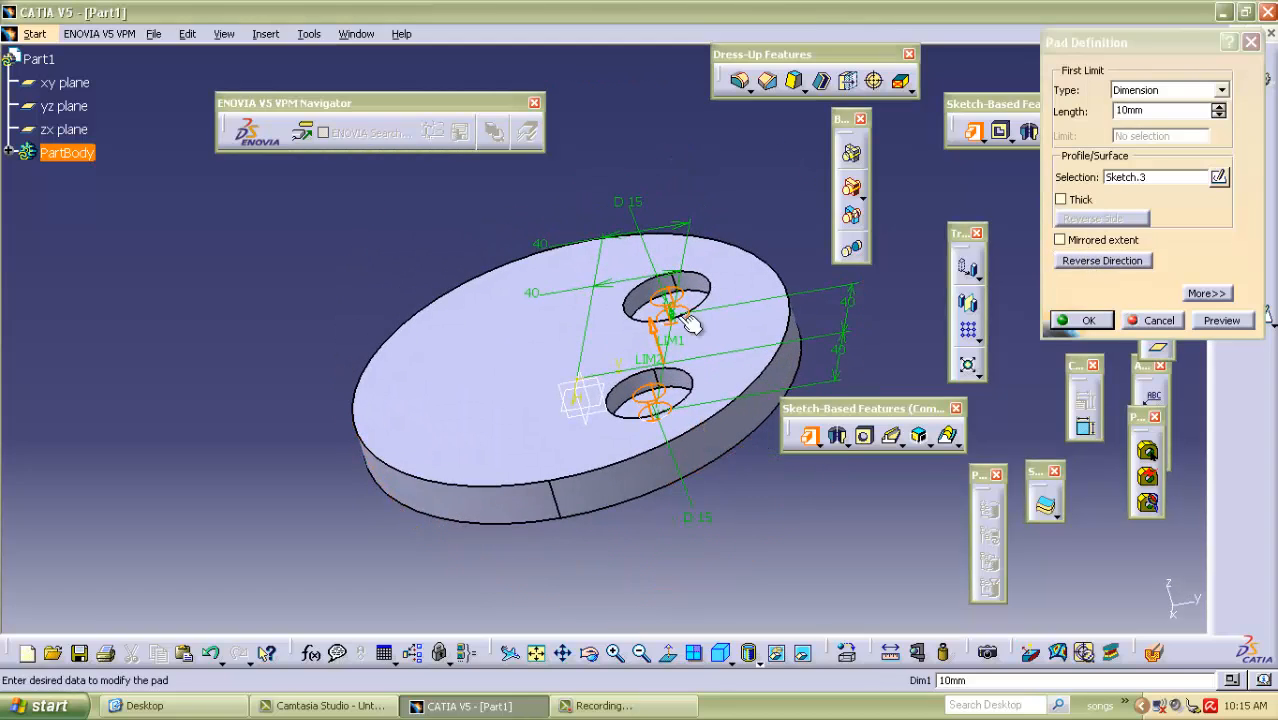
left_click_drag(1168, 110, 981, 138)
type("10")
left_click(1080, 320)
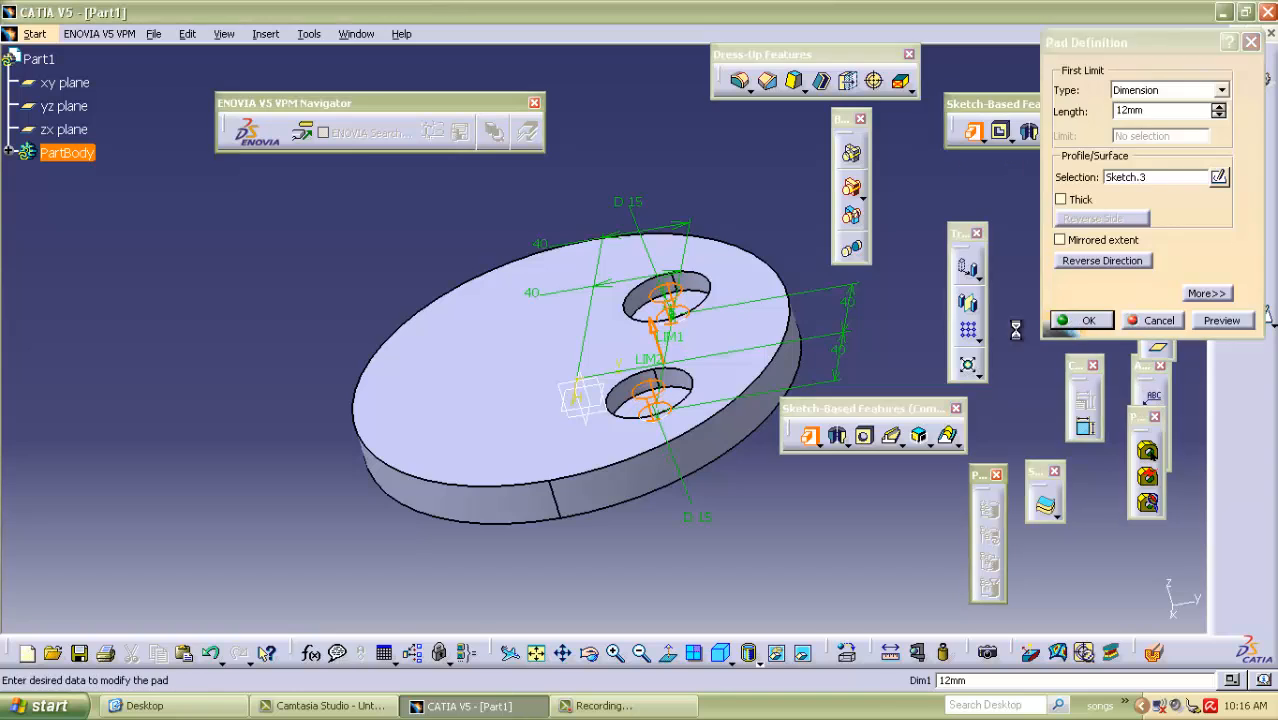
Start a sketch on the disc's top face and draw a centred rectangle about 14 by 39 mm at the origin.
middle_click_drag(356, 291, 695, 310)
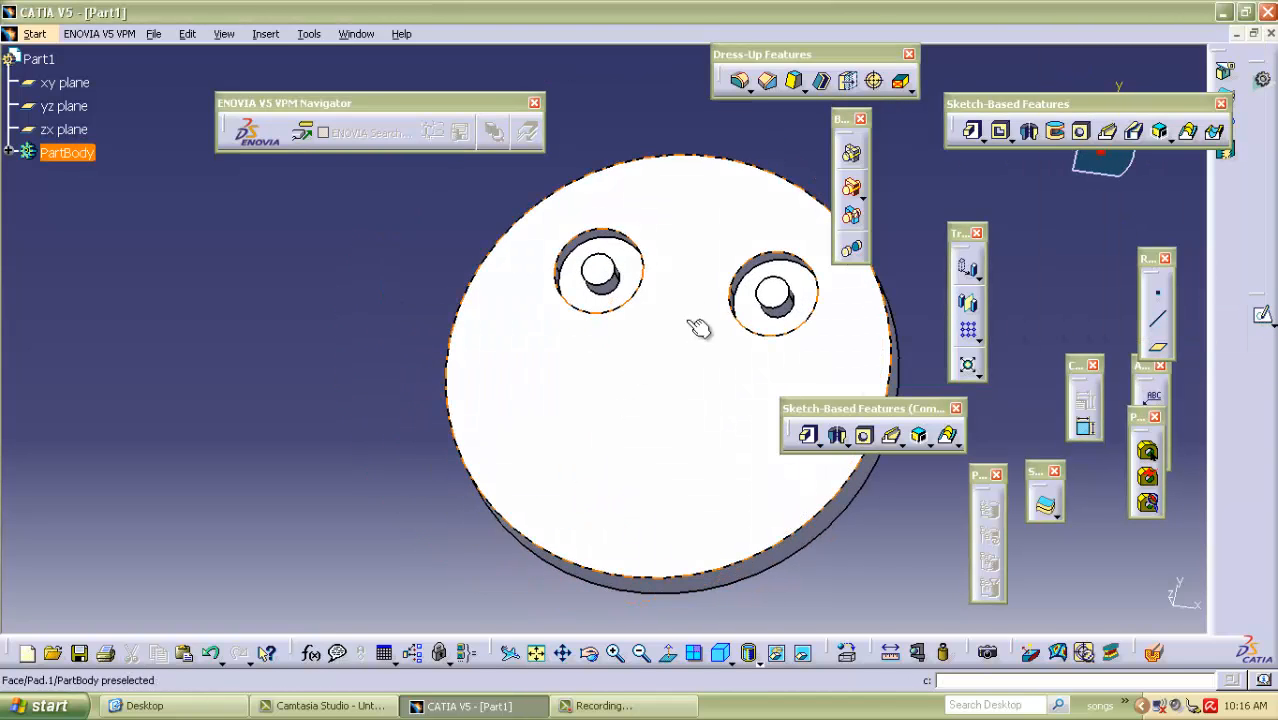
left_click(765, 414)
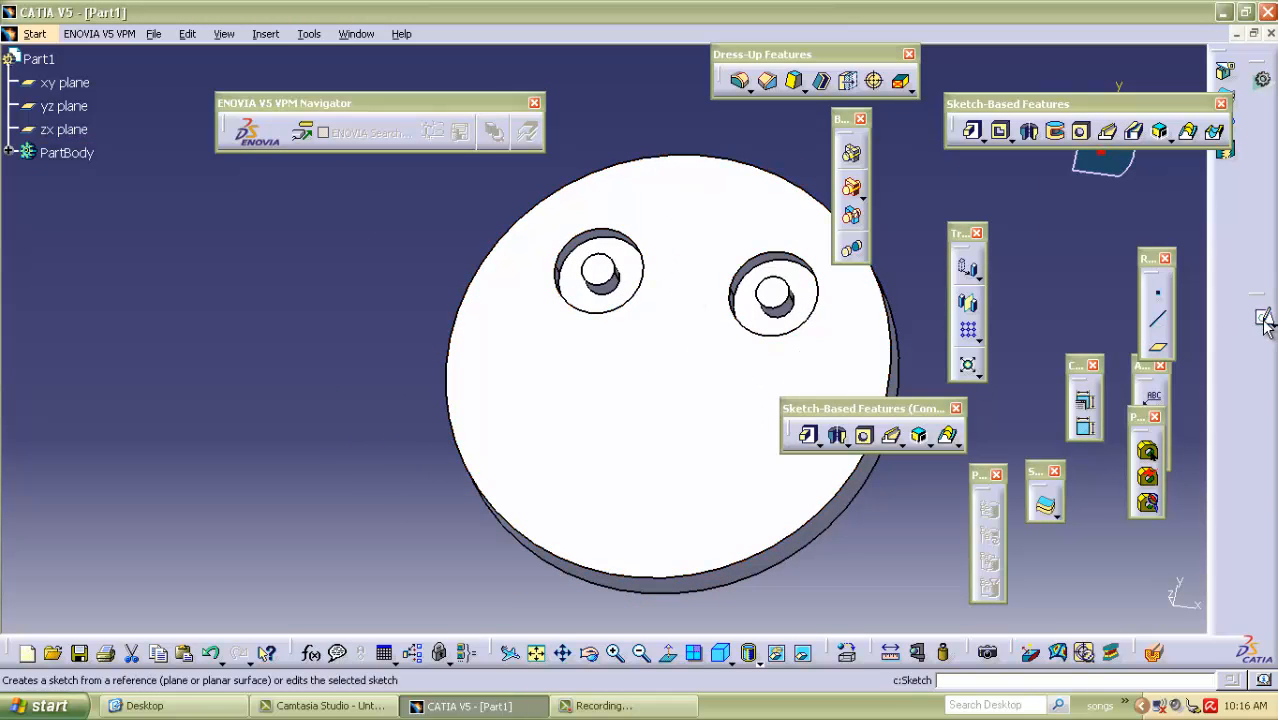
left_click(653, 432)
left_click(1272, 321)
left_click(835, 378)
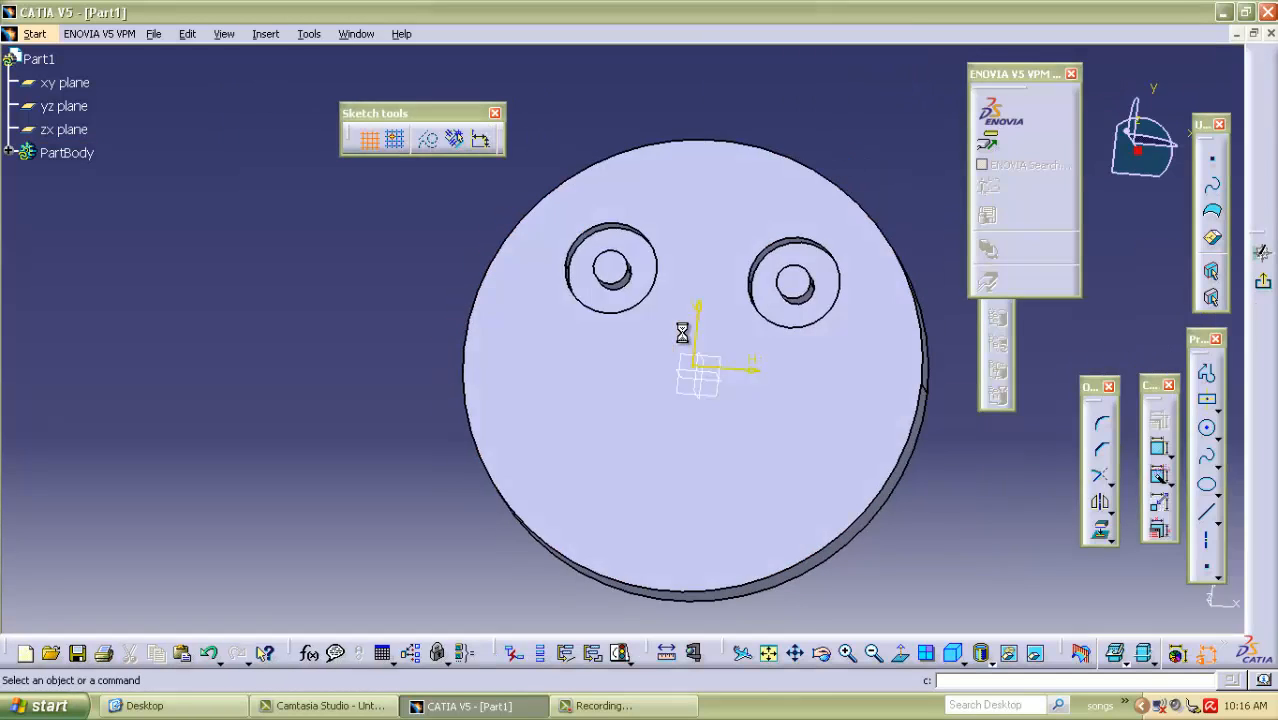
left_click(1208, 400)
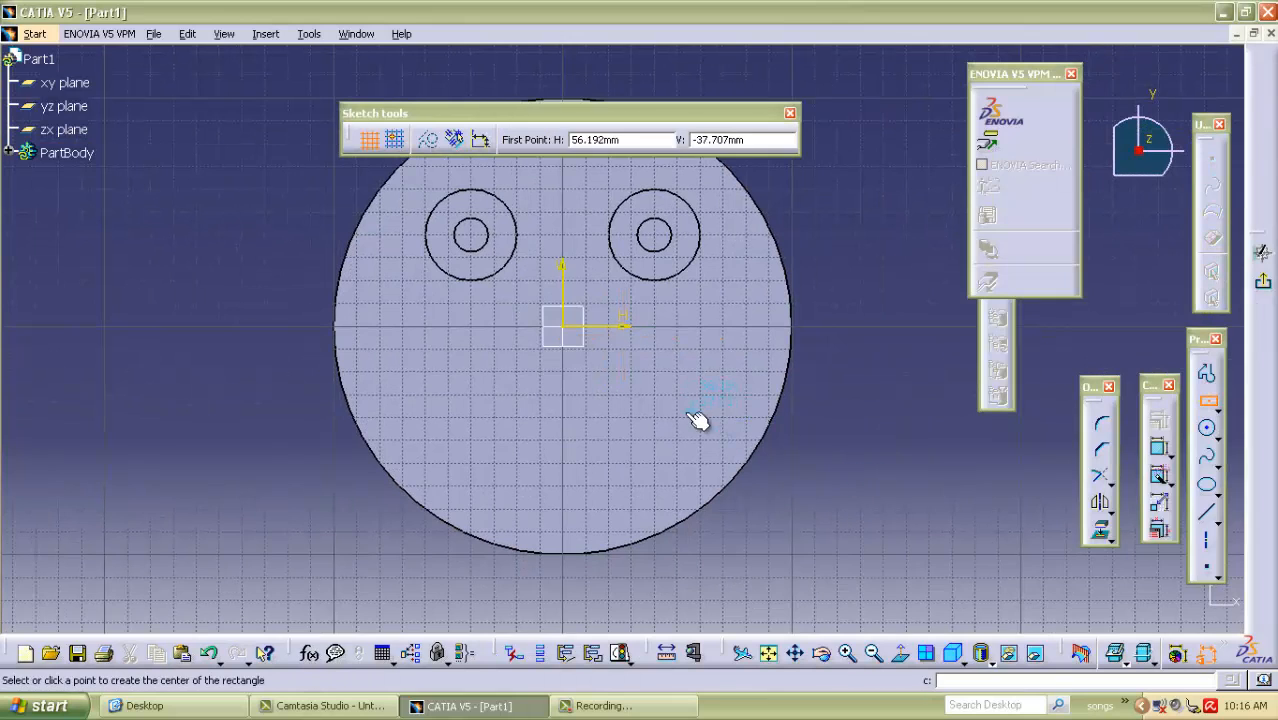
left_click(562, 327)
left_click(587, 376)
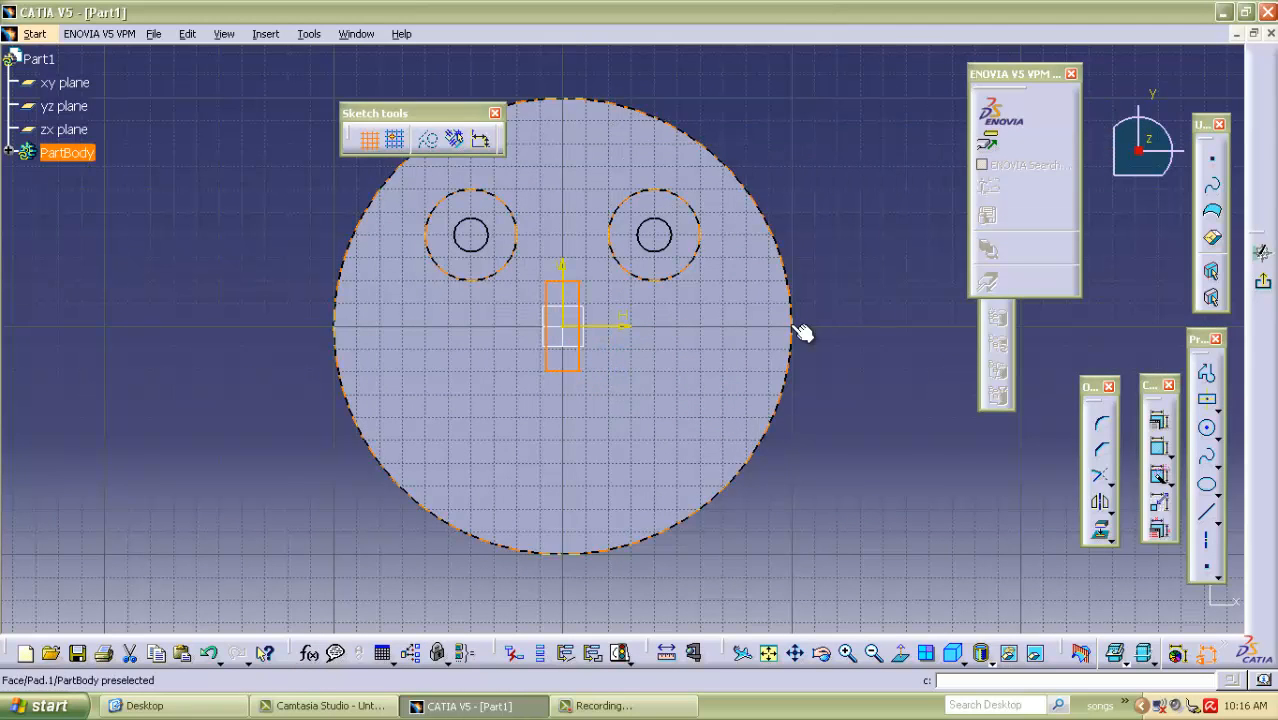
Dimension the distance between the rectangle's upper and lower edges and set it to 45 mm.
left_click(1158, 452)
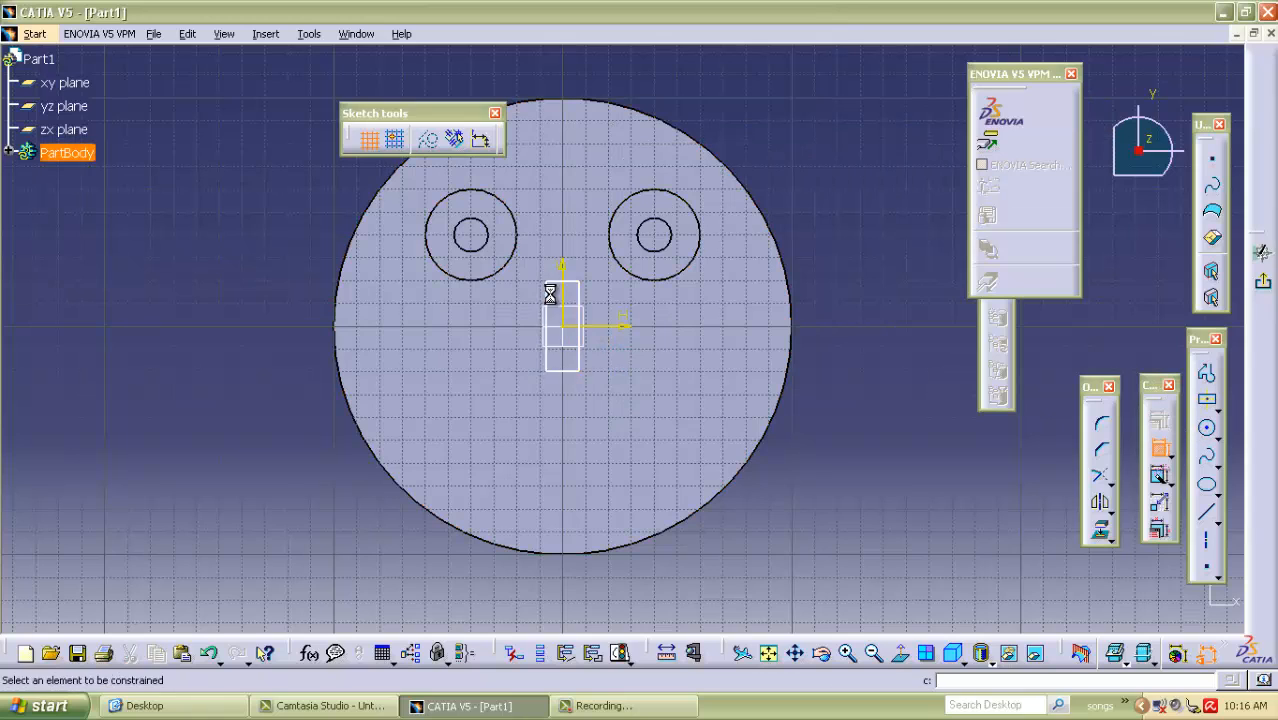
left_click(566, 284)
left_click(572, 374)
double_click(200, 340)
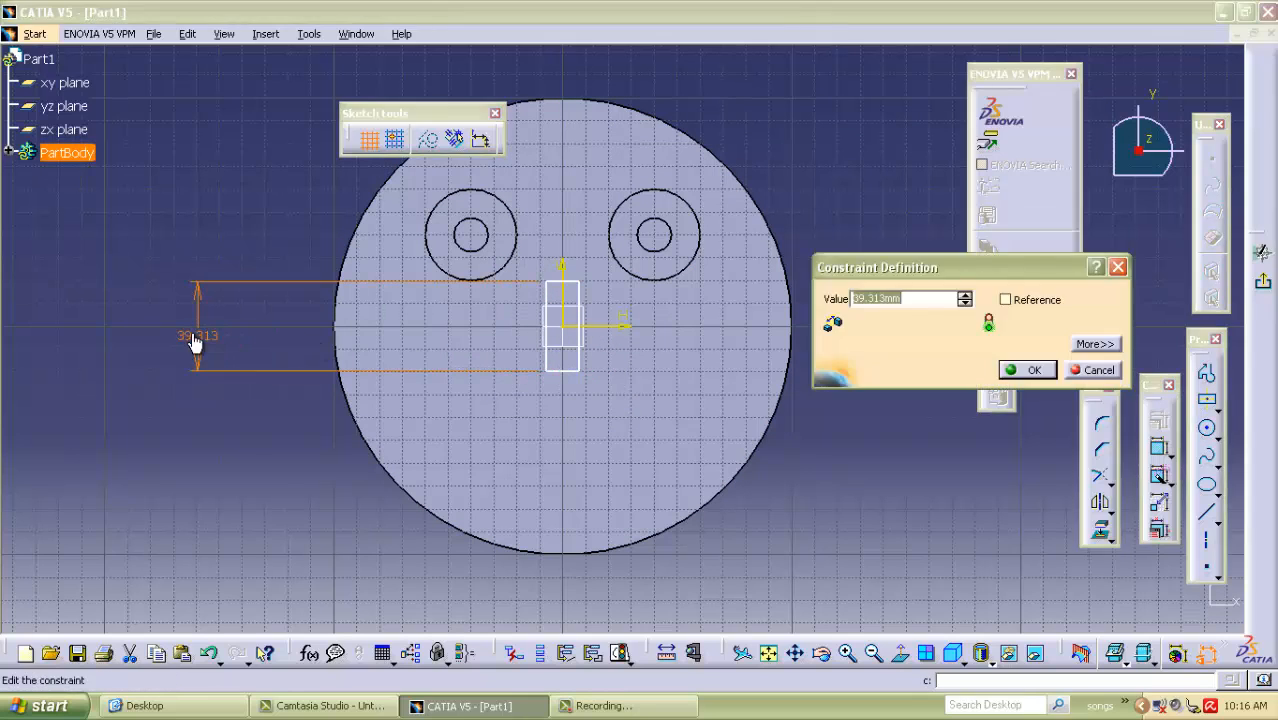
type("45")
left_click(1030, 371)
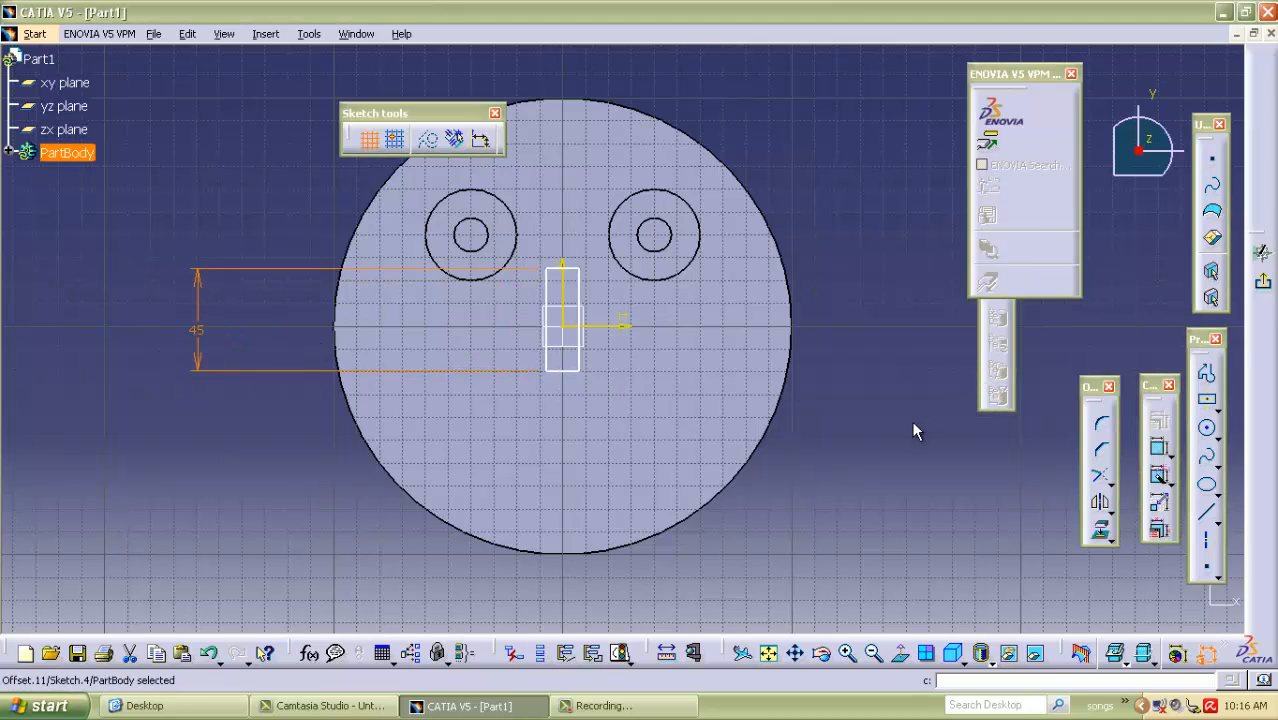
Dimension the distance between the rectangle's vertical sides and set it to 16 mm.
left_click(579, 362)
left_click(550, 359)
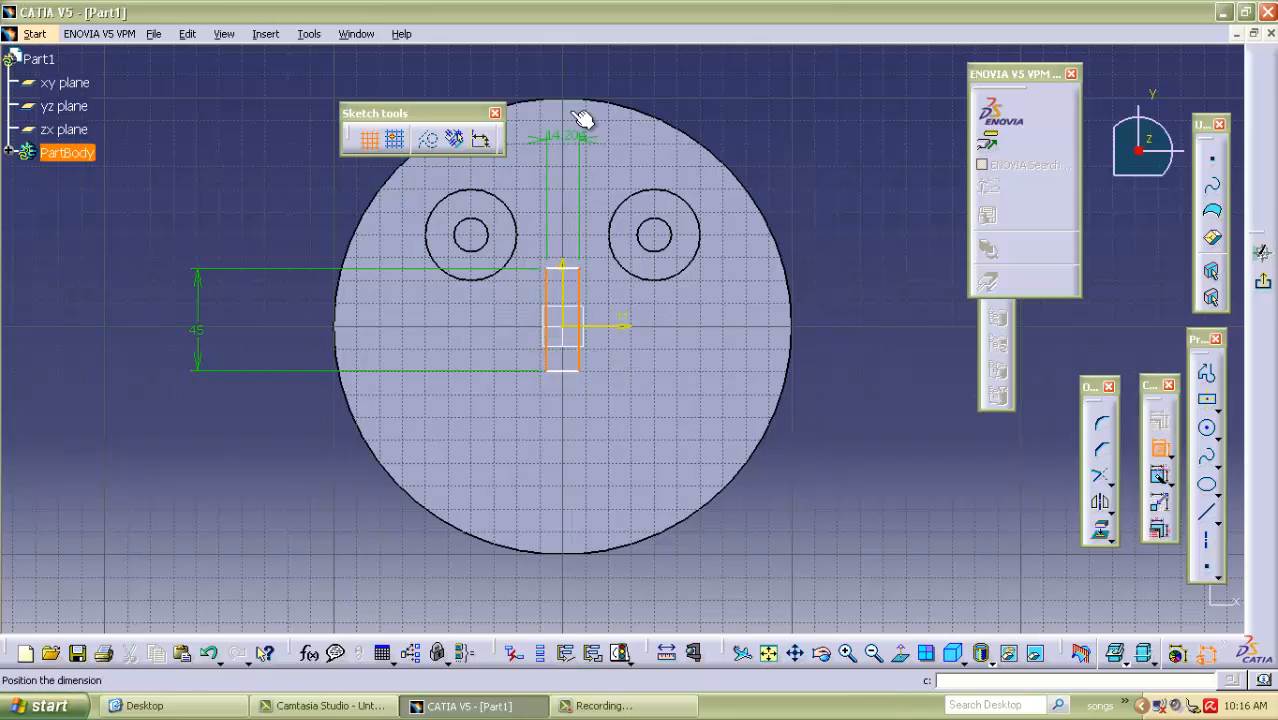
type("16")
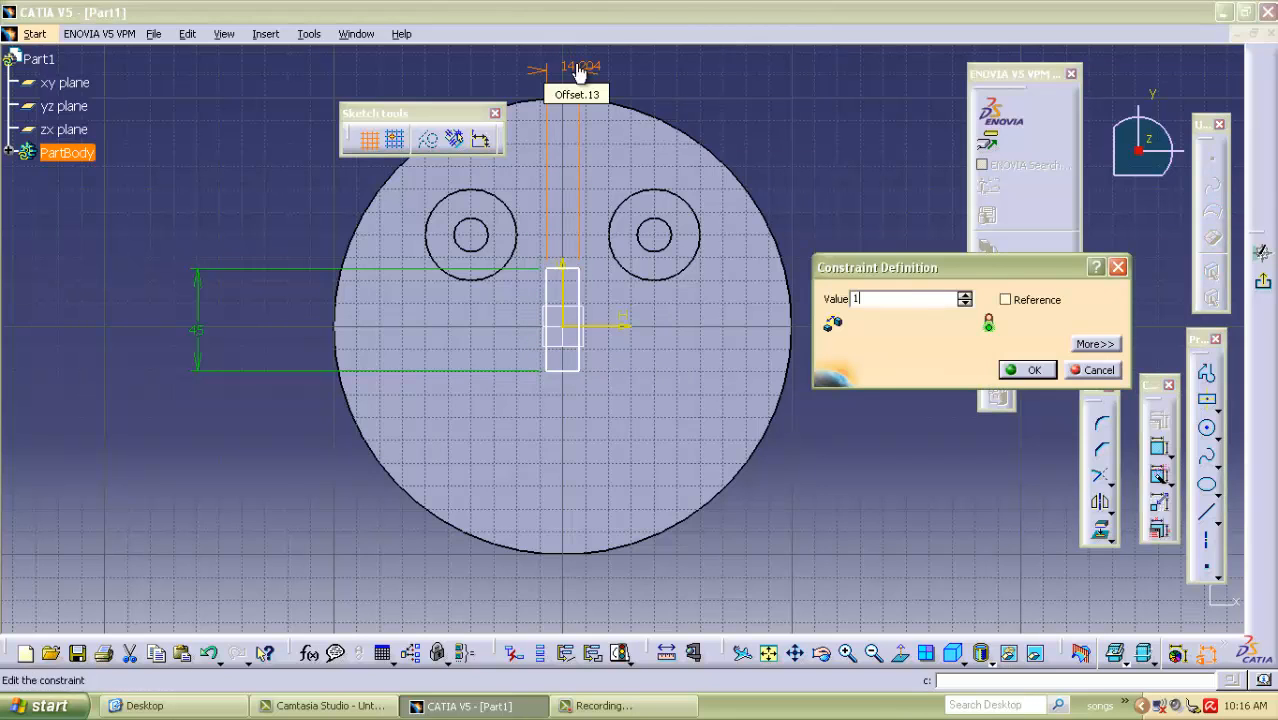
left_click(1030, 370)
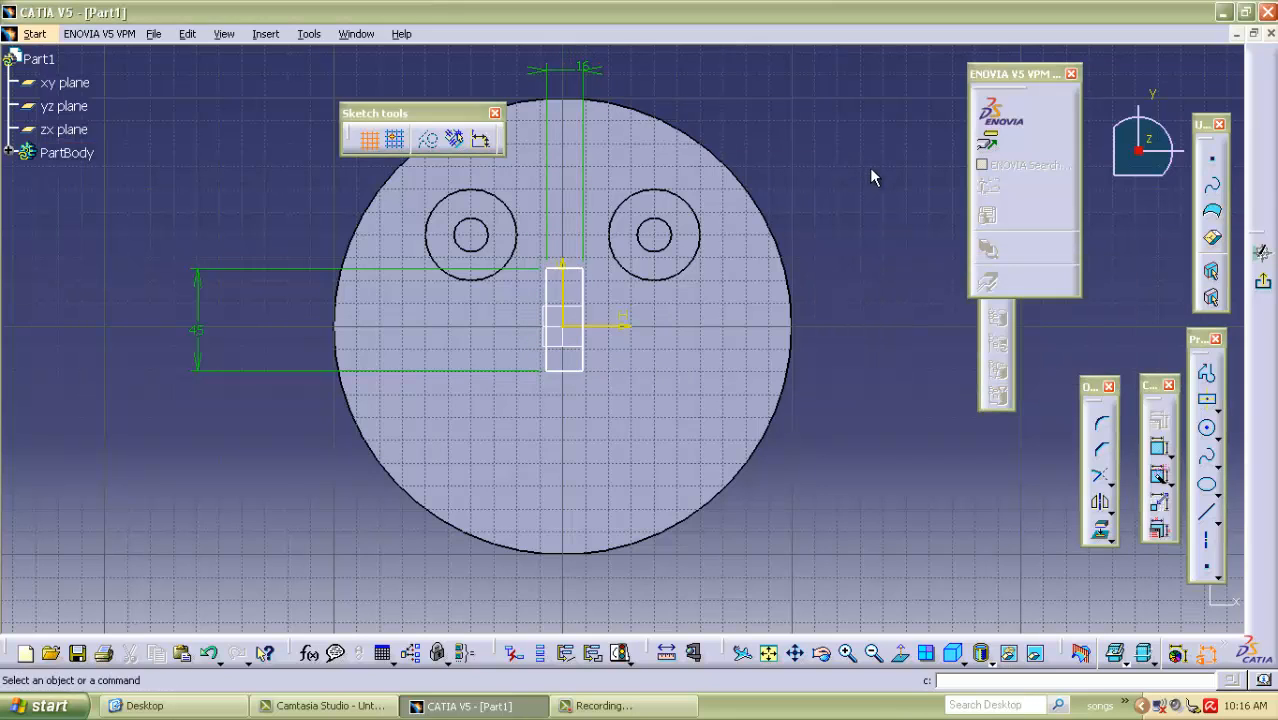
Dimension the distance from the rectangle's right side to the vertical axis and set it to 8 mm.
left_click(1159, 447)
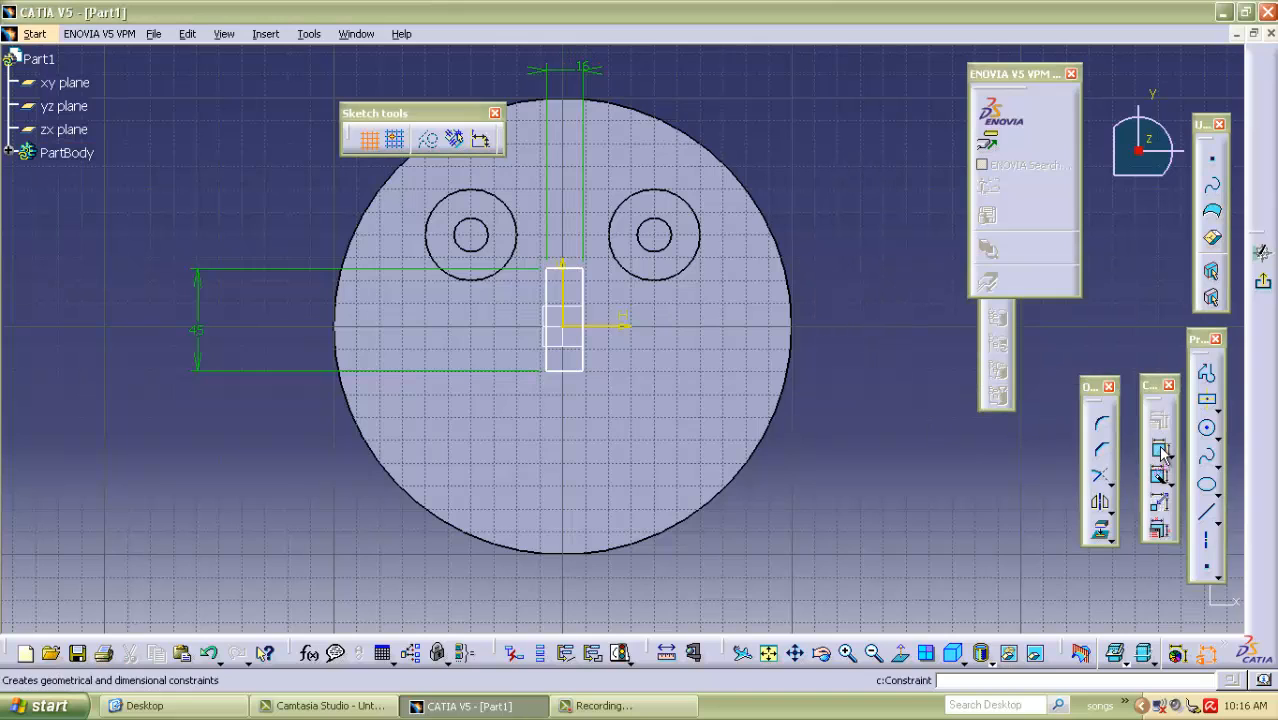
left_click(584, 316)
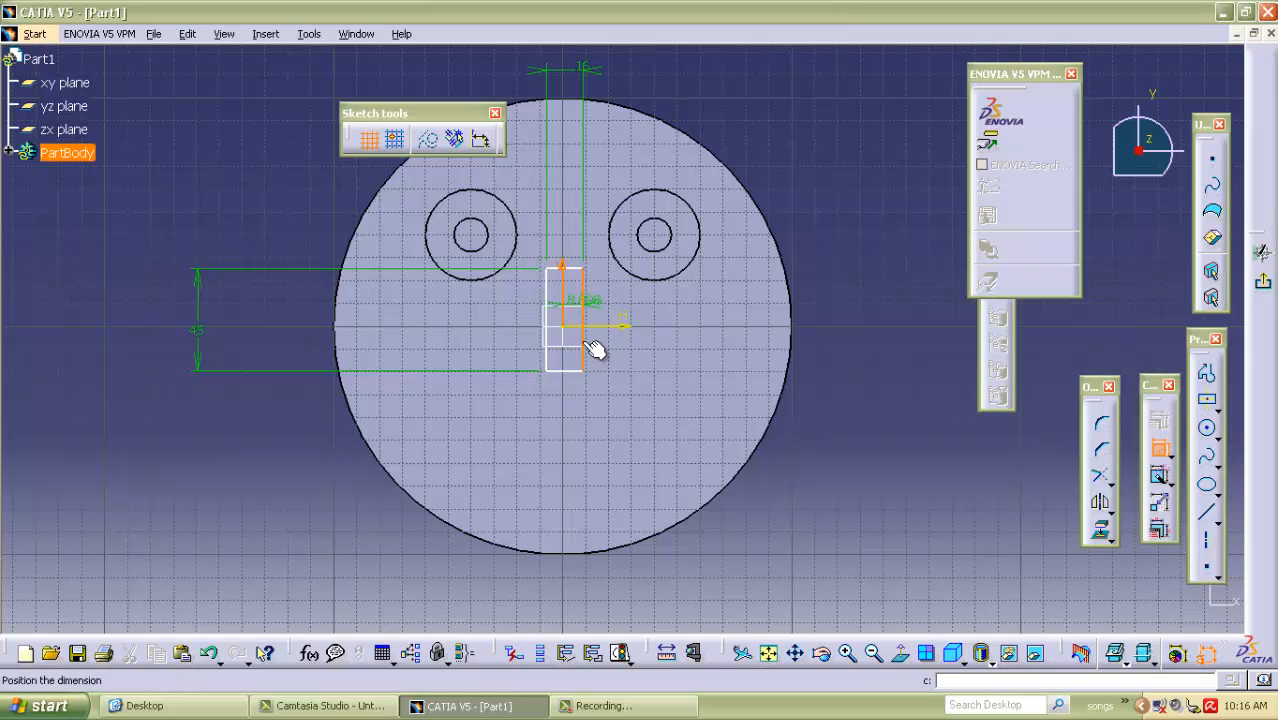
left_click(812, 567)
double_click(800, 562)
type("8")
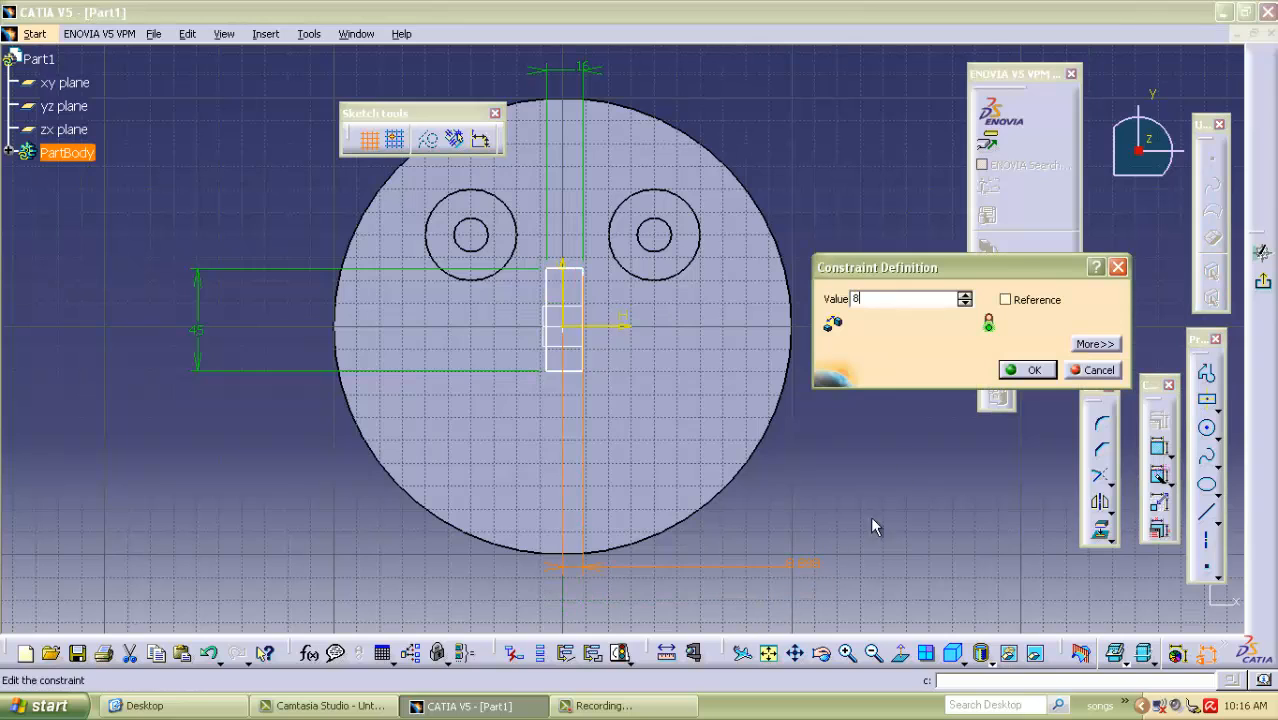
left_click(1025, 372)
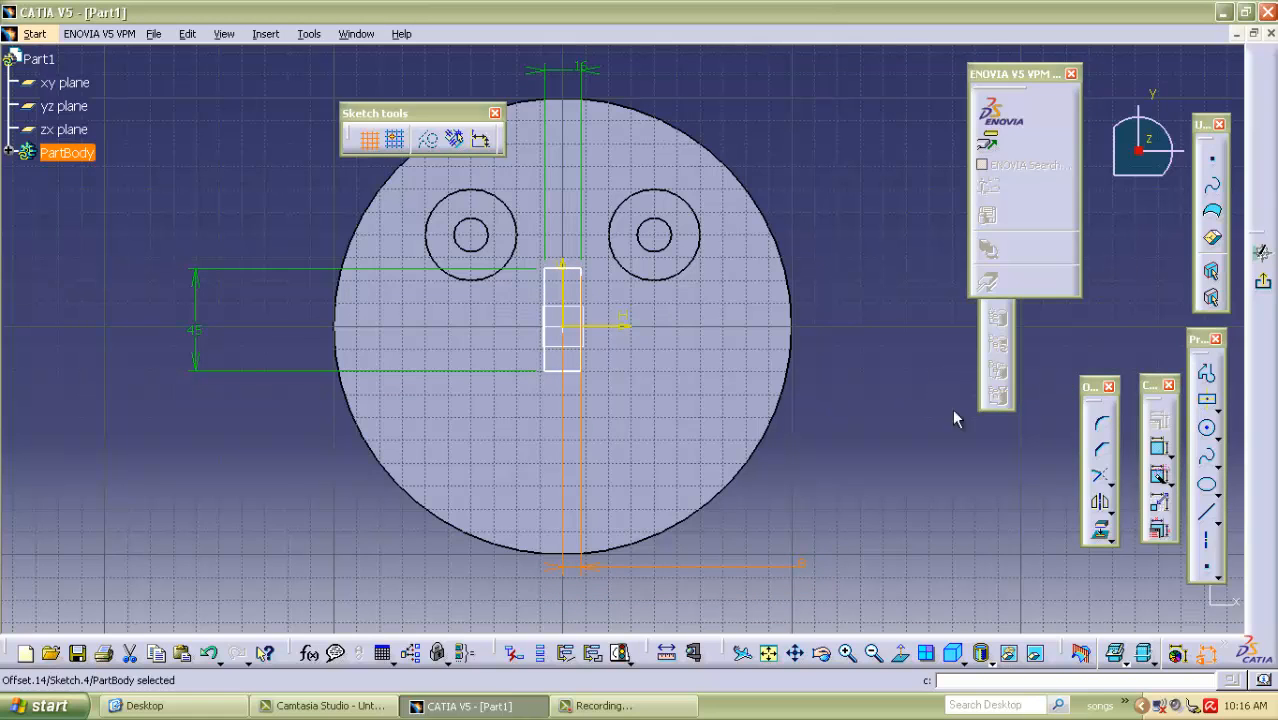
Dimension the distance from the rectangle's lower edge to the horizontal axis and set it to 22.5 mm.
left_click(1160, 450)
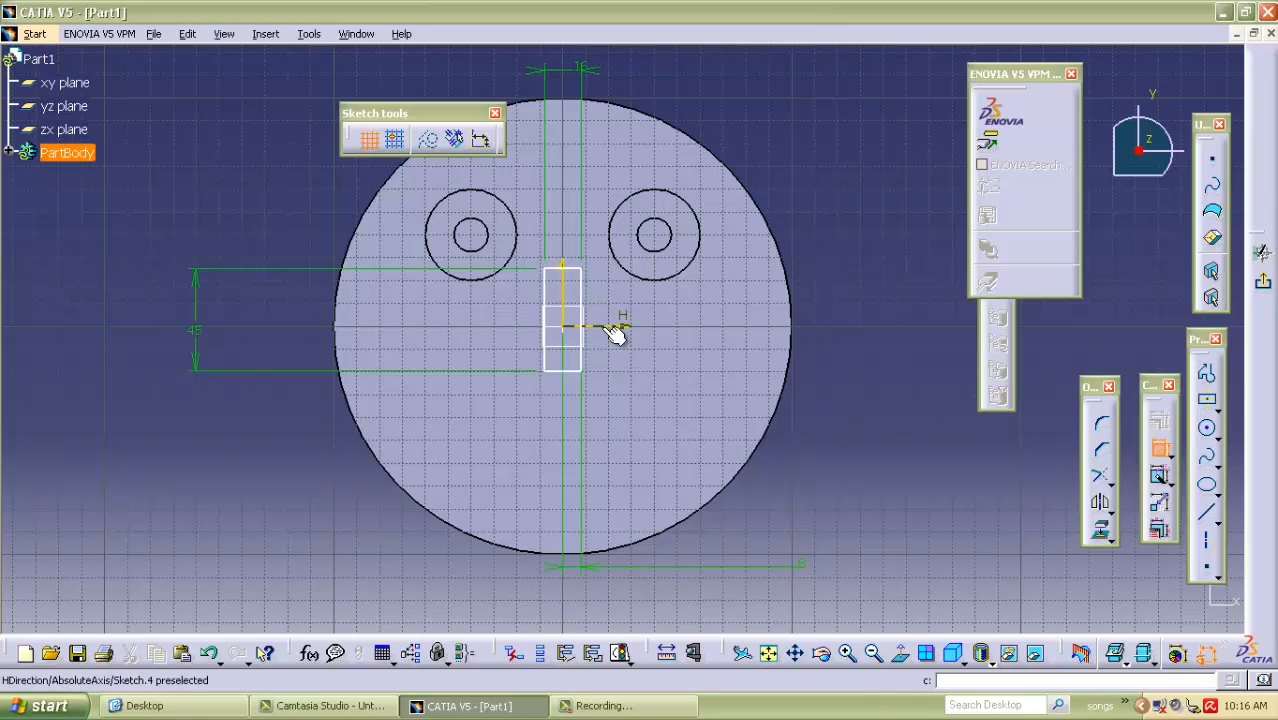
left_click(576, 371)
left_click(855, 366)
double_click(855, 365)
type("22.5")
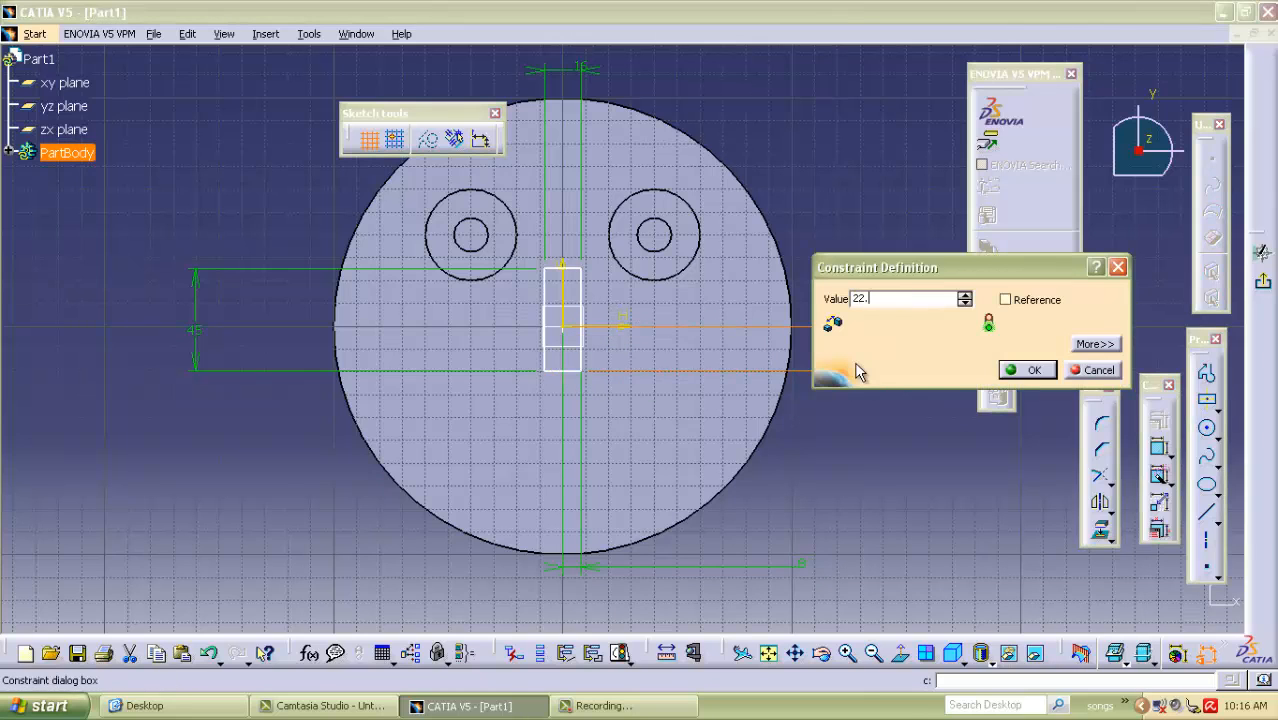
left_click(1028, 370)
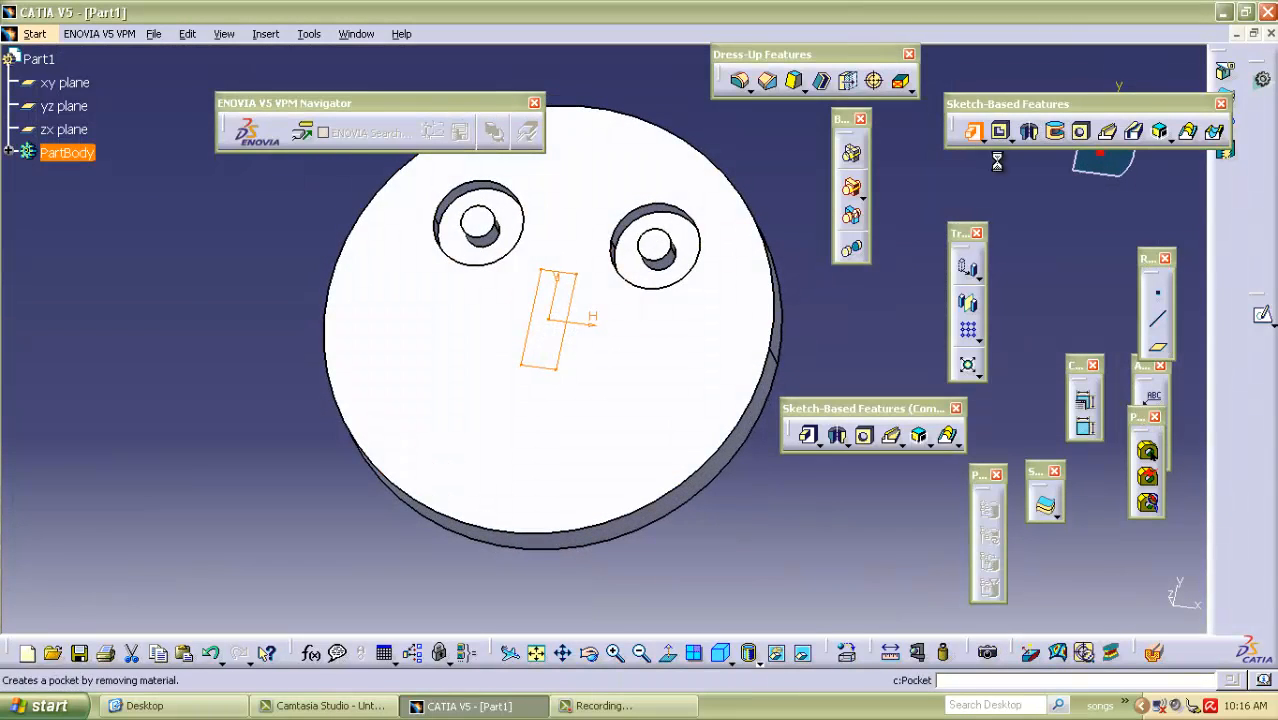
Exit the sketch and pad the nose rectangle by 10 mm from the disc's top face.
left_click(975, 132)
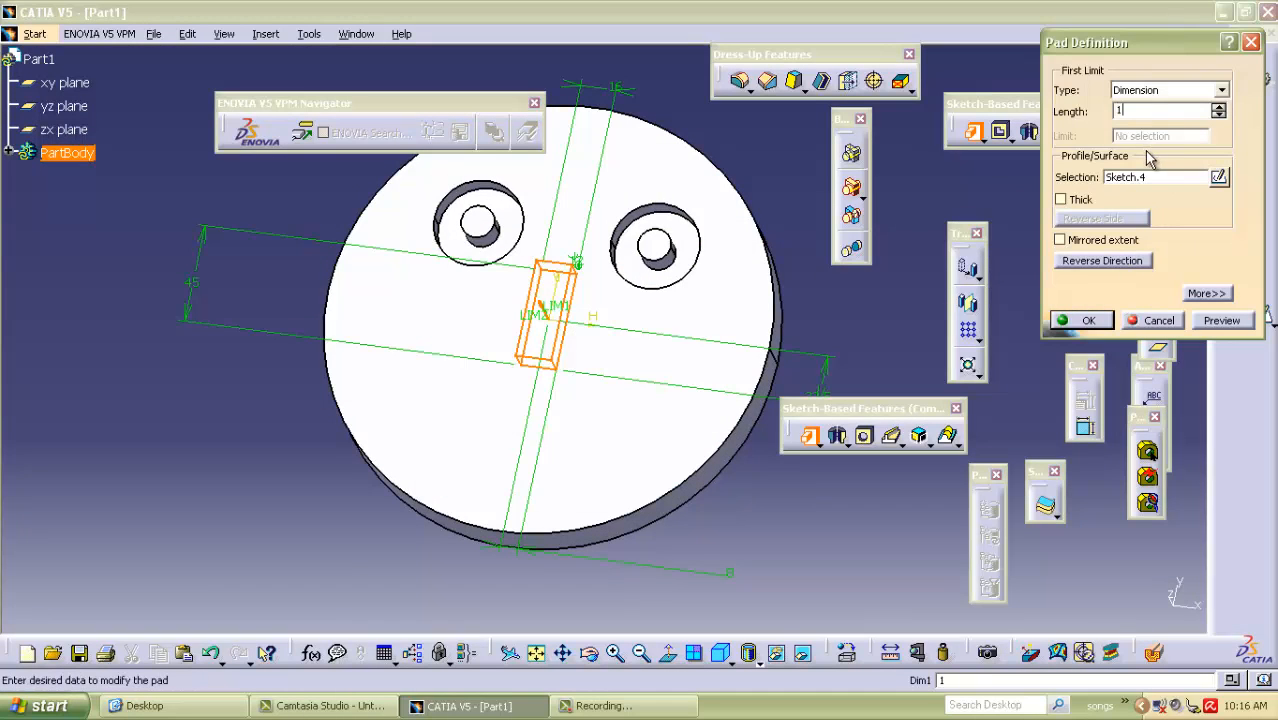
left_click(1218, 320)
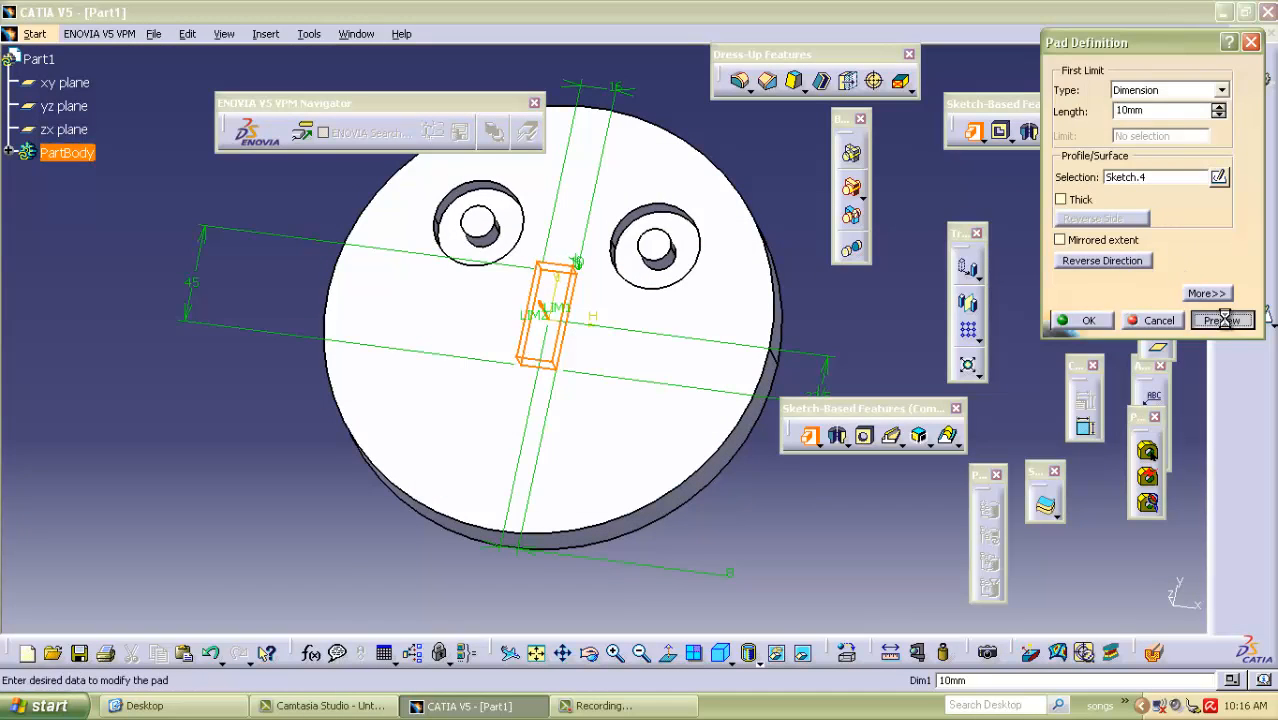
left_click(1082, 320)
Start a sketch on the disc's top face and place a point about 40 mm left of and 52 mm below the origin.
middle_click_drag(616, 136, 590, 217)
middle_click_drag(260, 300, 500, 450)
left_click(572, 460)
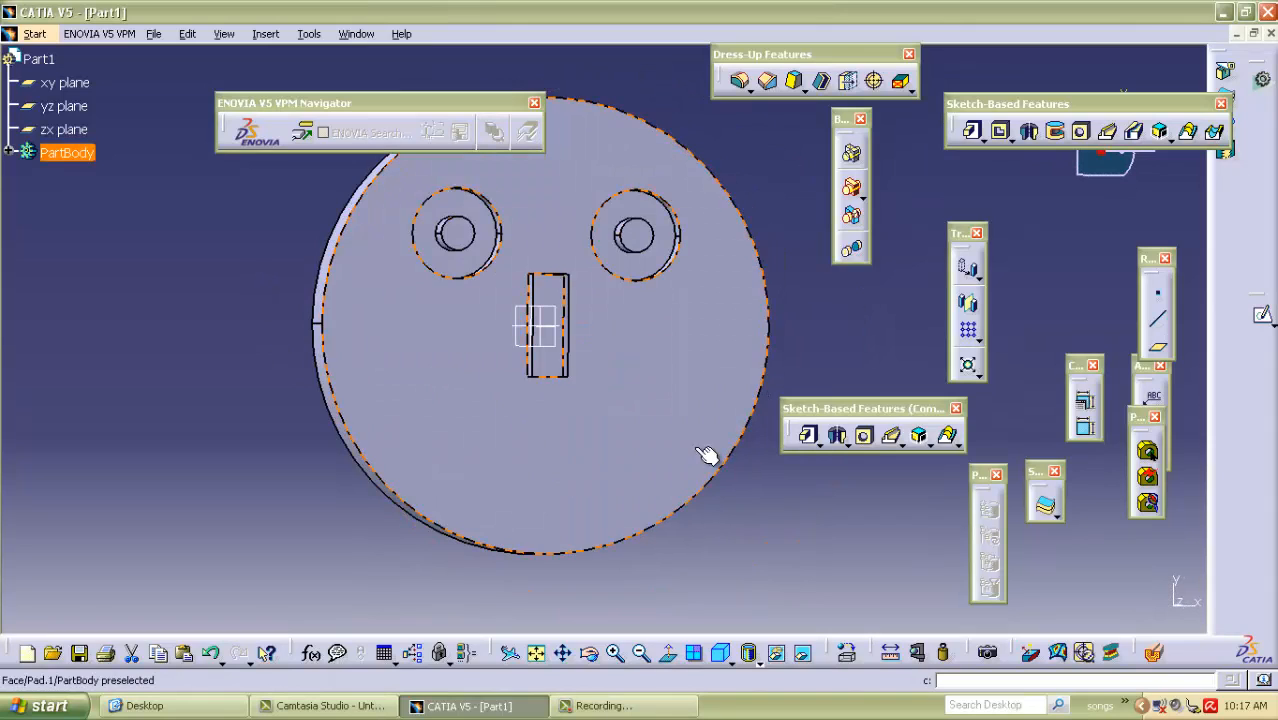
left_click(1263, 315)
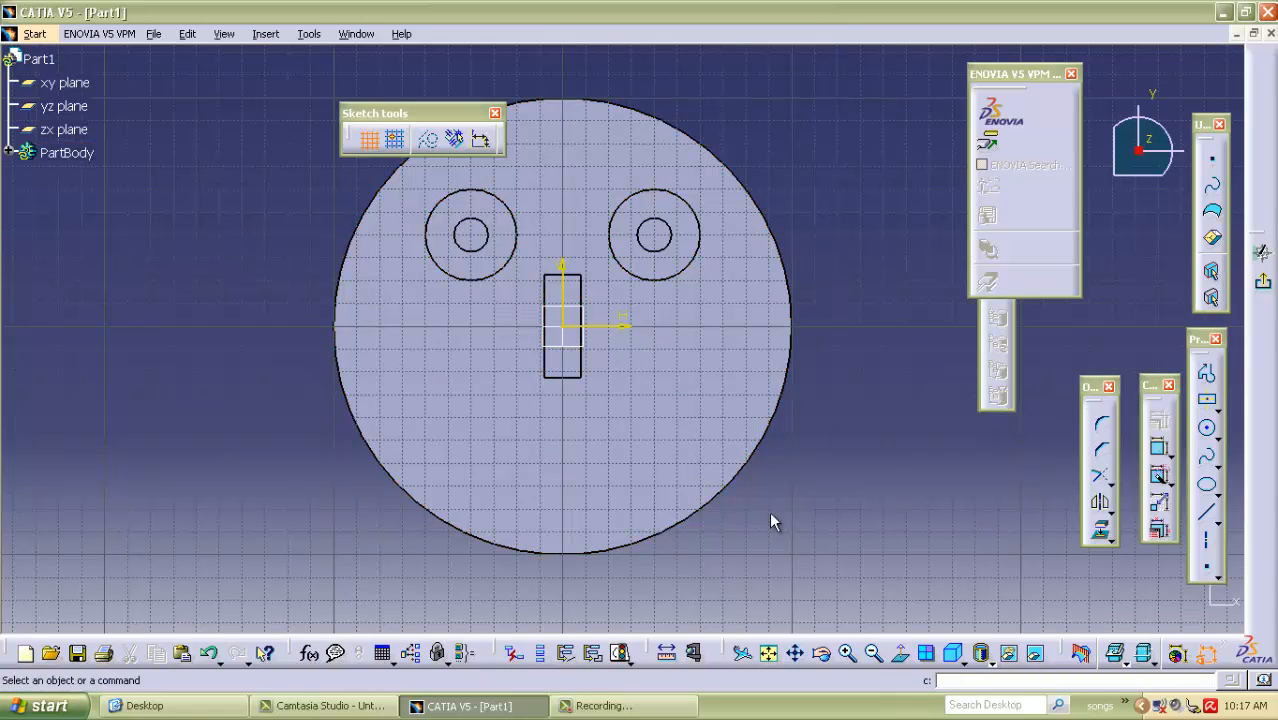
left_click(1206, 566)
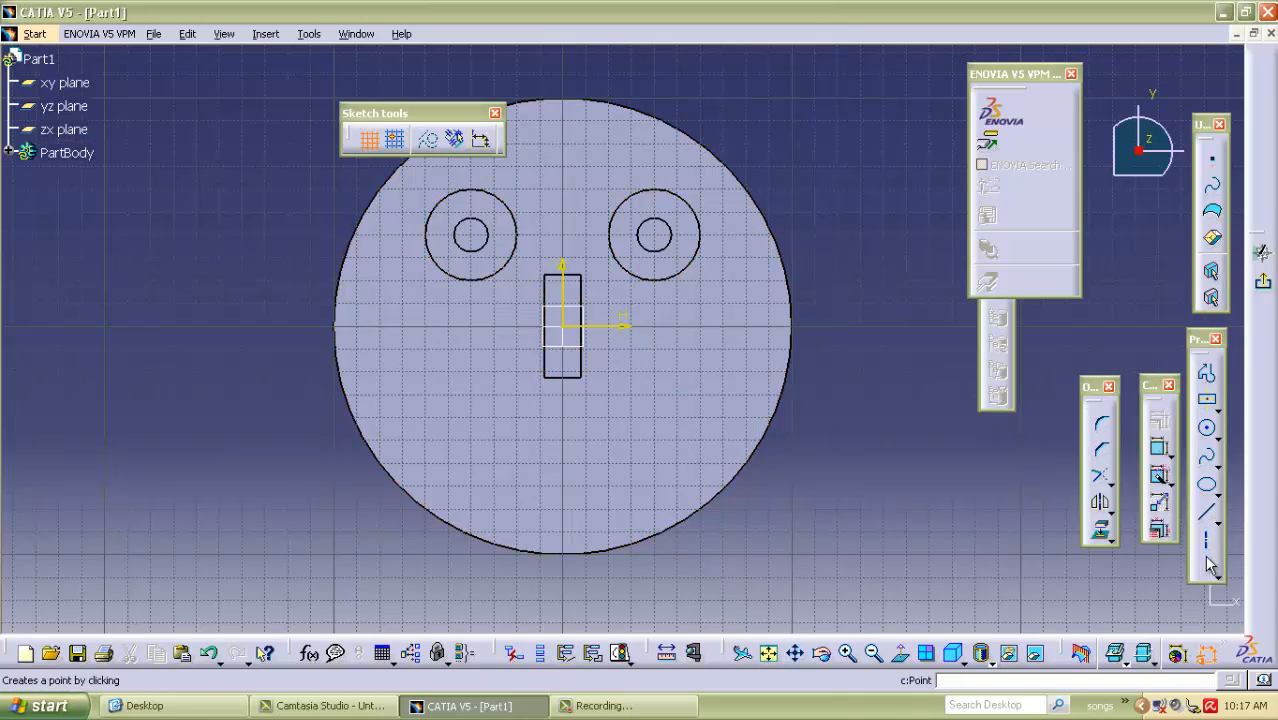
left_click(471, 445)
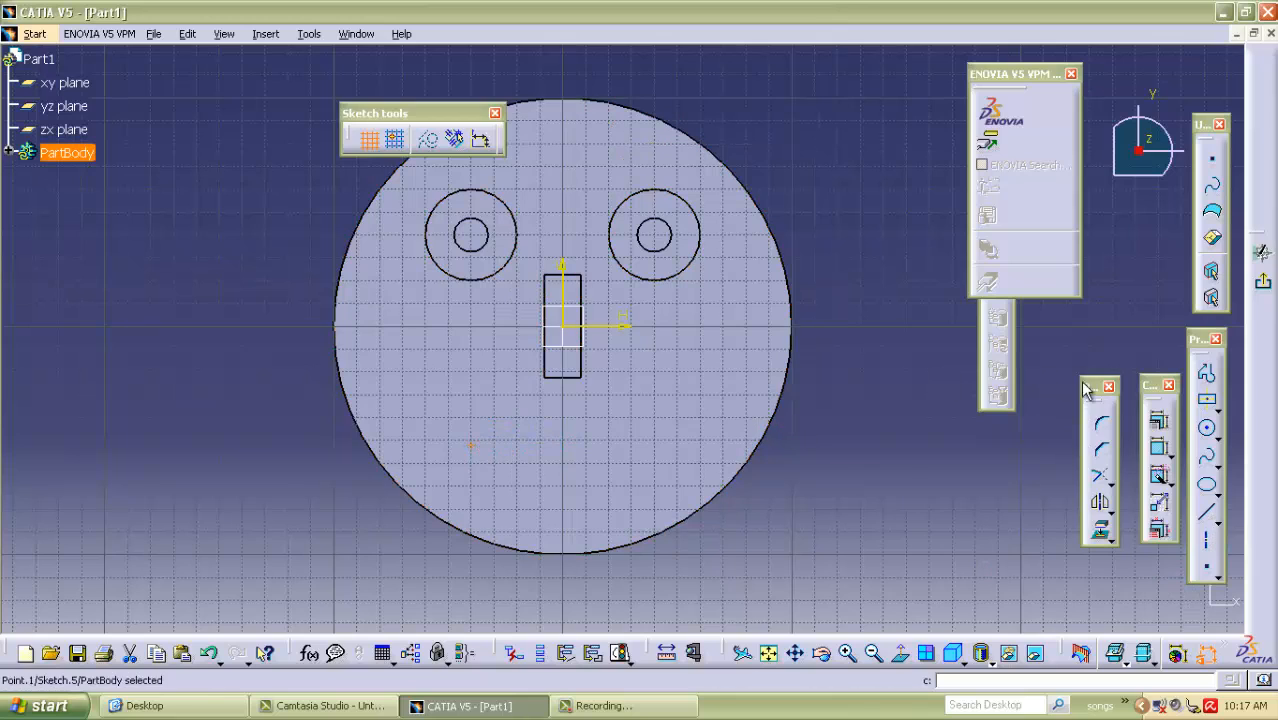
Dimension the vertical distance from the point to the horizontal axis and set it to 45 mm.
left_click(1159, 449)
left_click(567, 327)
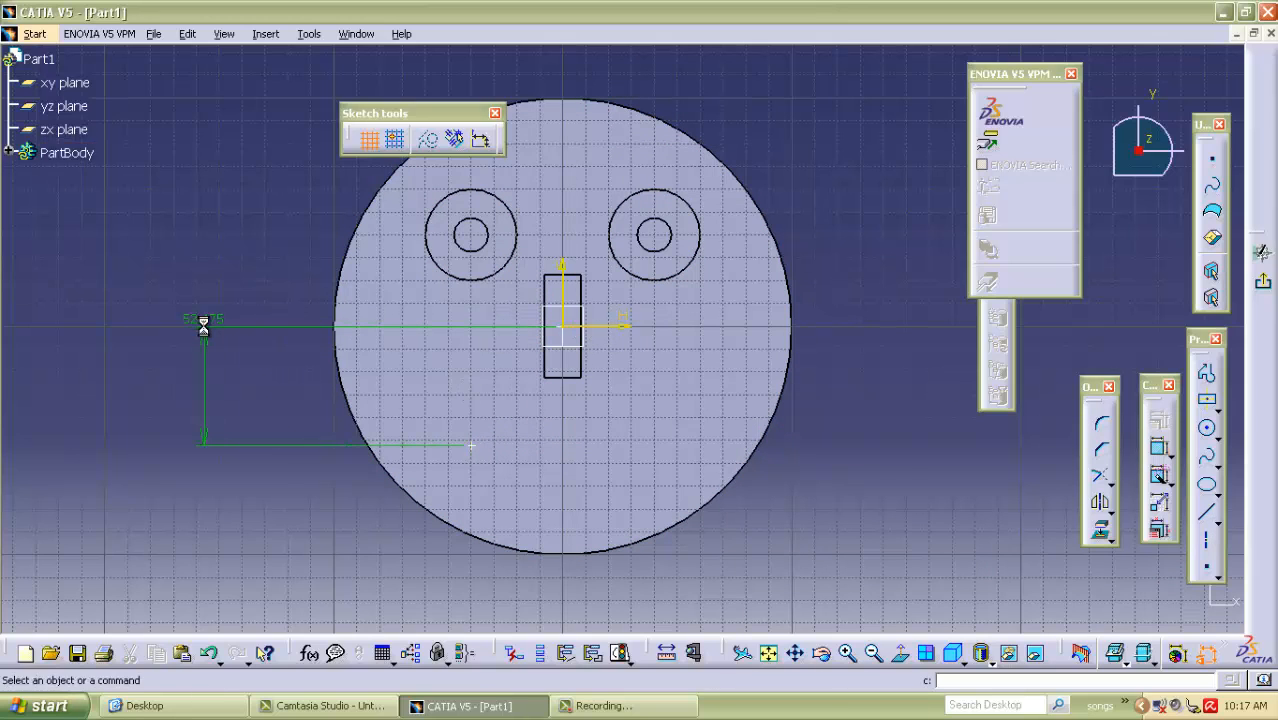
double_click(205, 327)
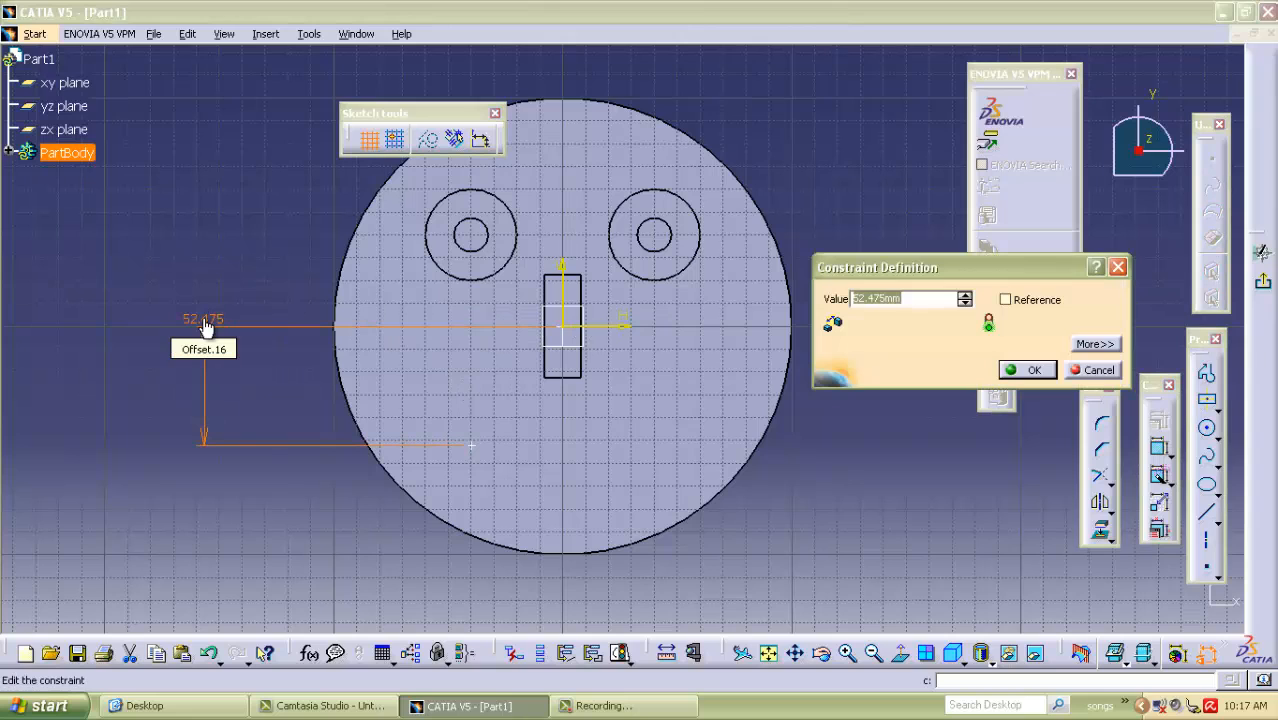
type("45")
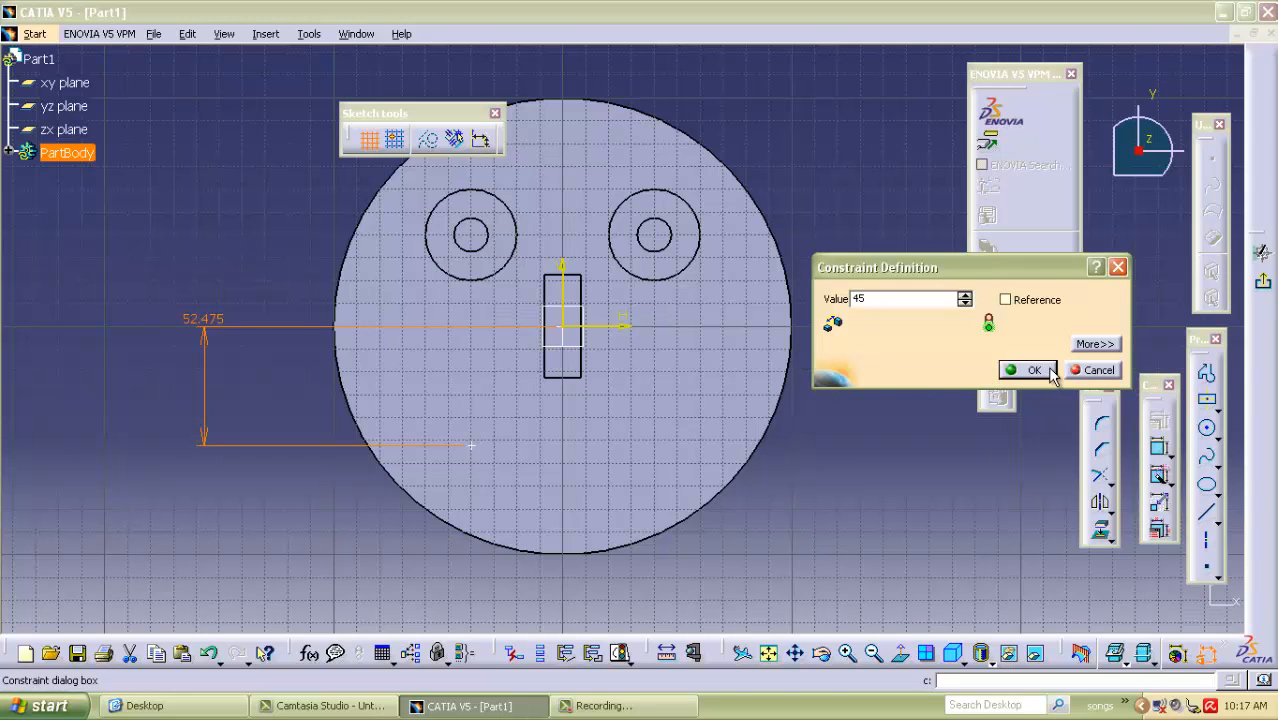
left_click(1033, 370)
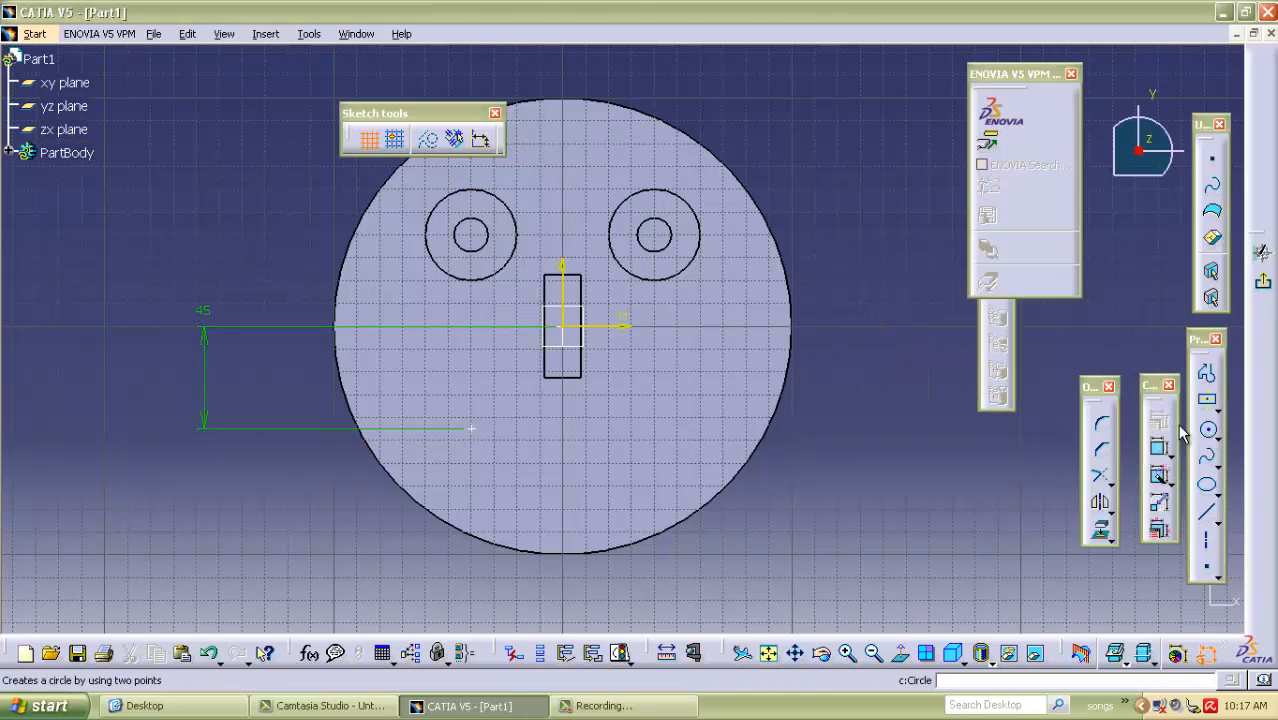
Dimension the horizontal distance from the point to the vertical axis and set it to 40 mm.
left_click(1100, 544)
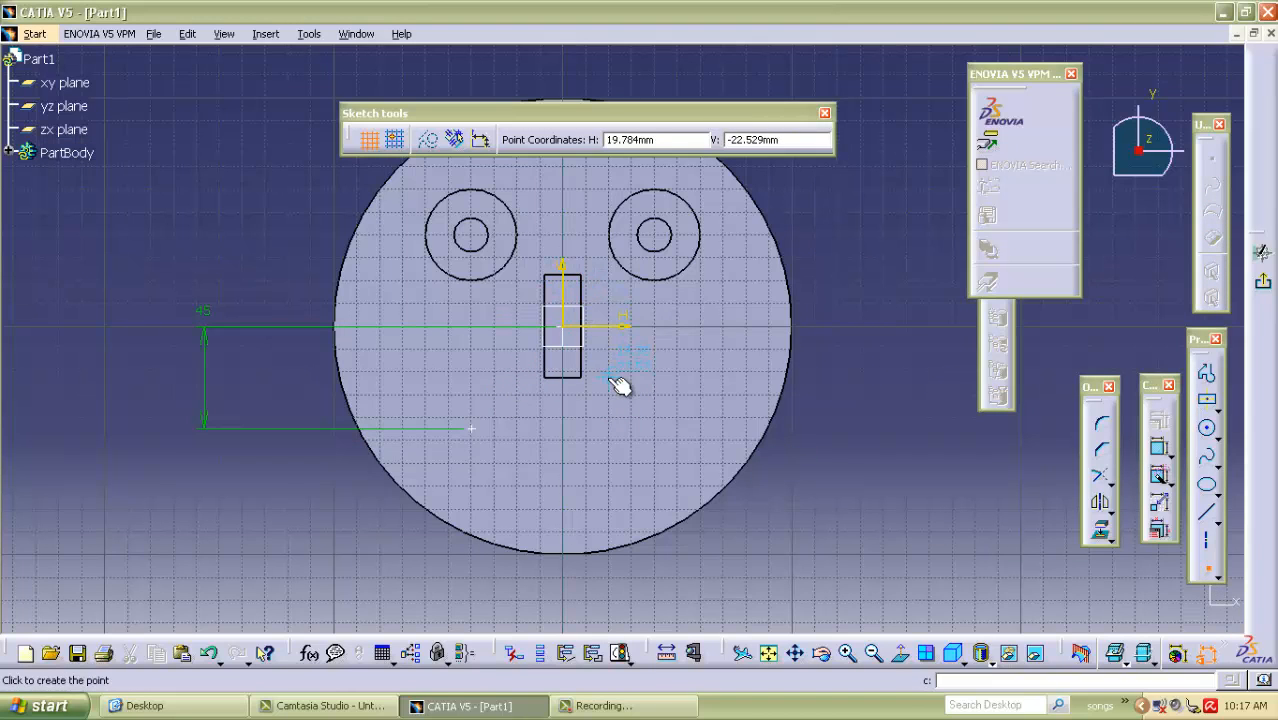
key("Escape")
left_click(1160, 448)
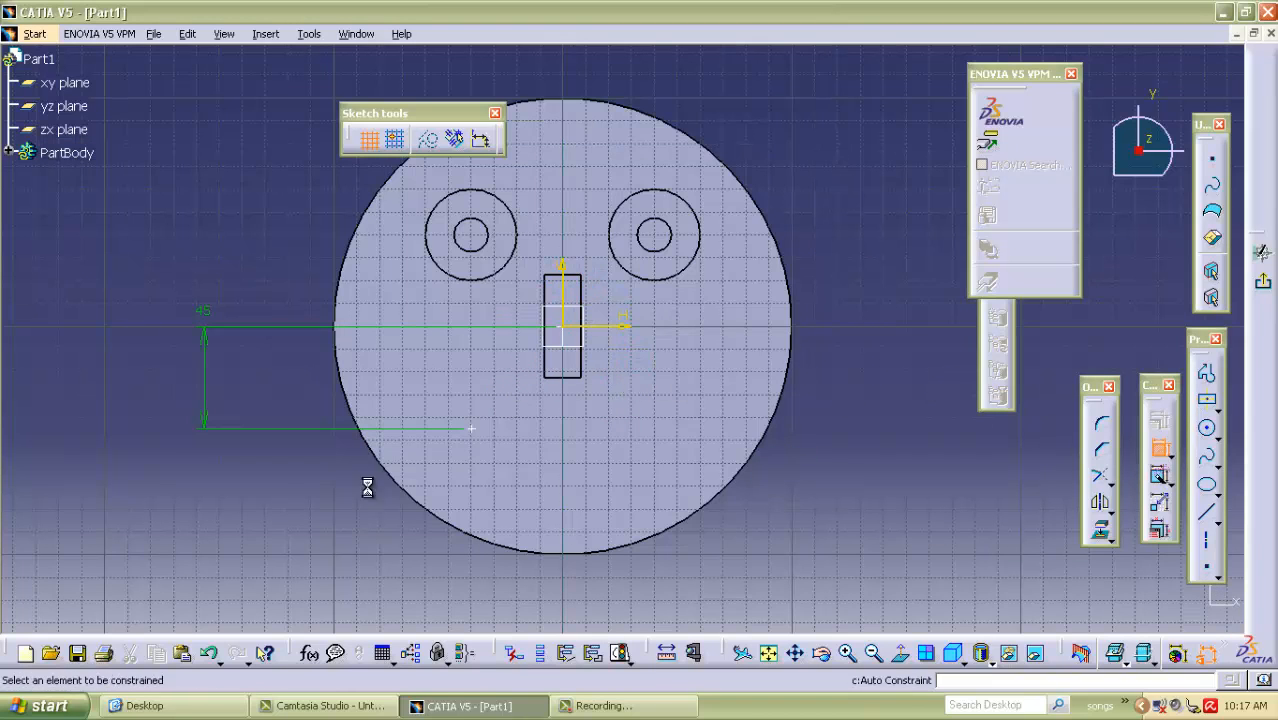
left_click(470, 430)
left_click(563, 290)
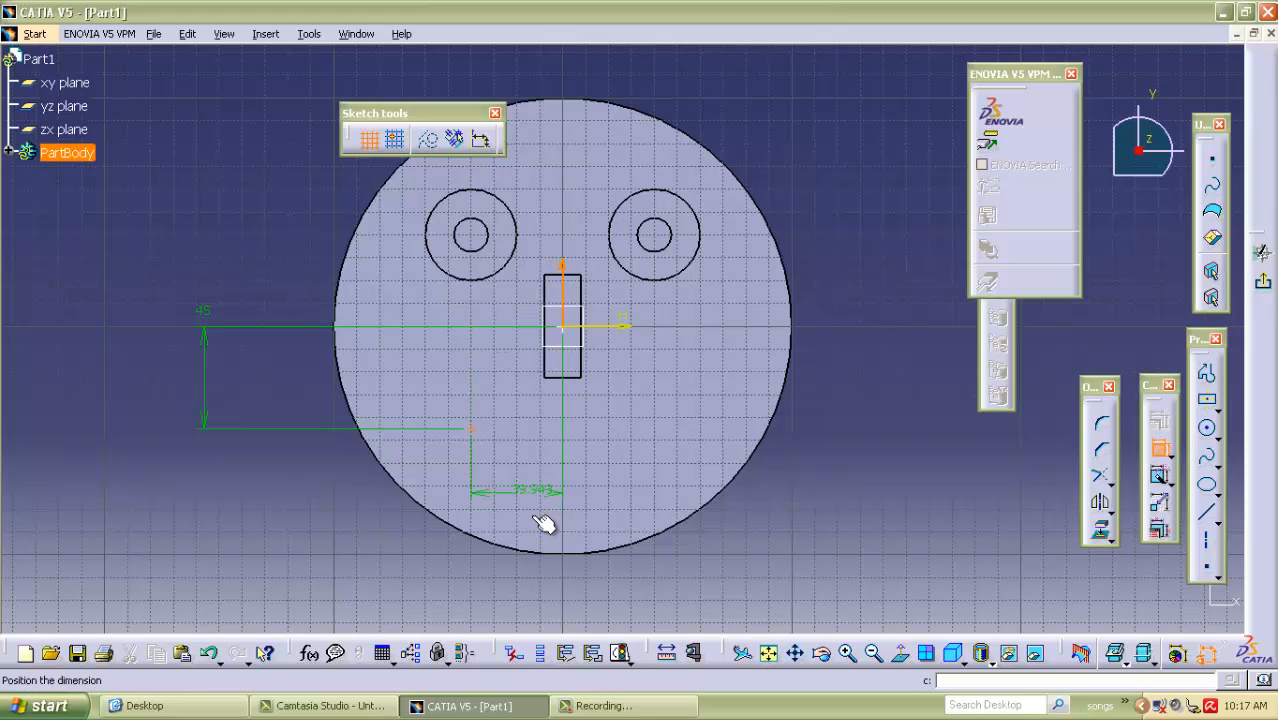
left_click(529, 587)
double_click(559, 569)
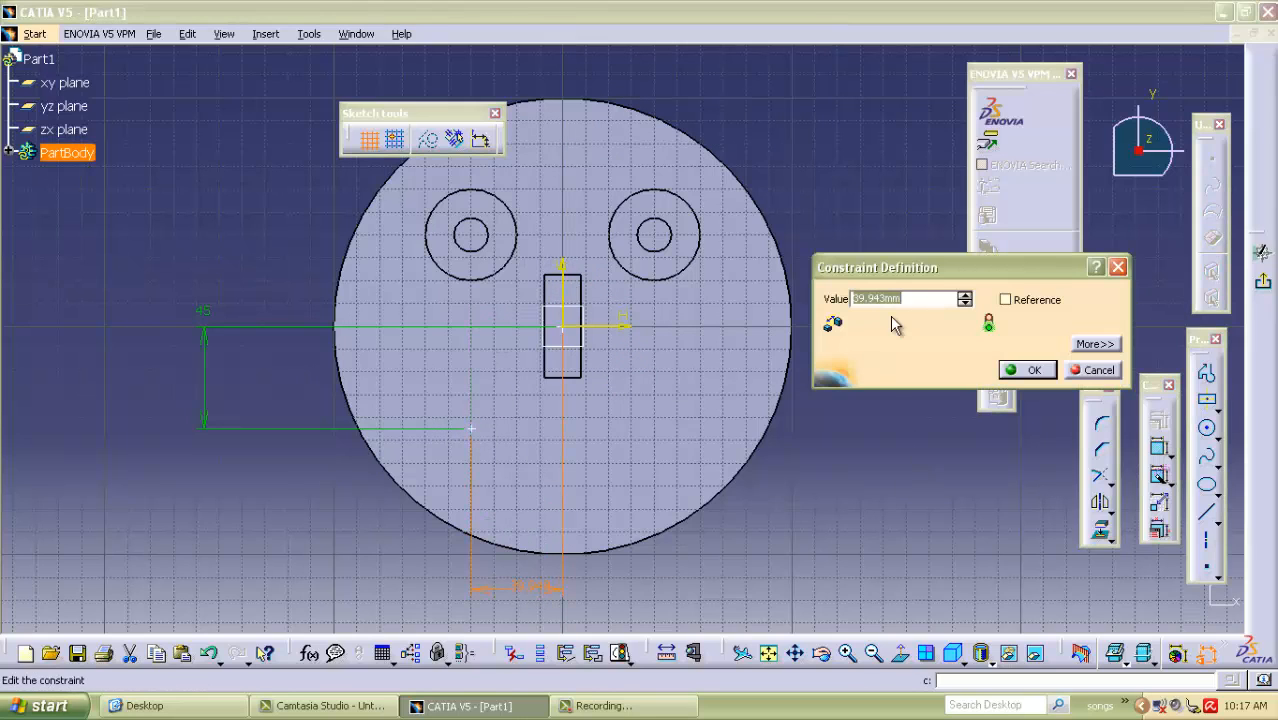
type("40")
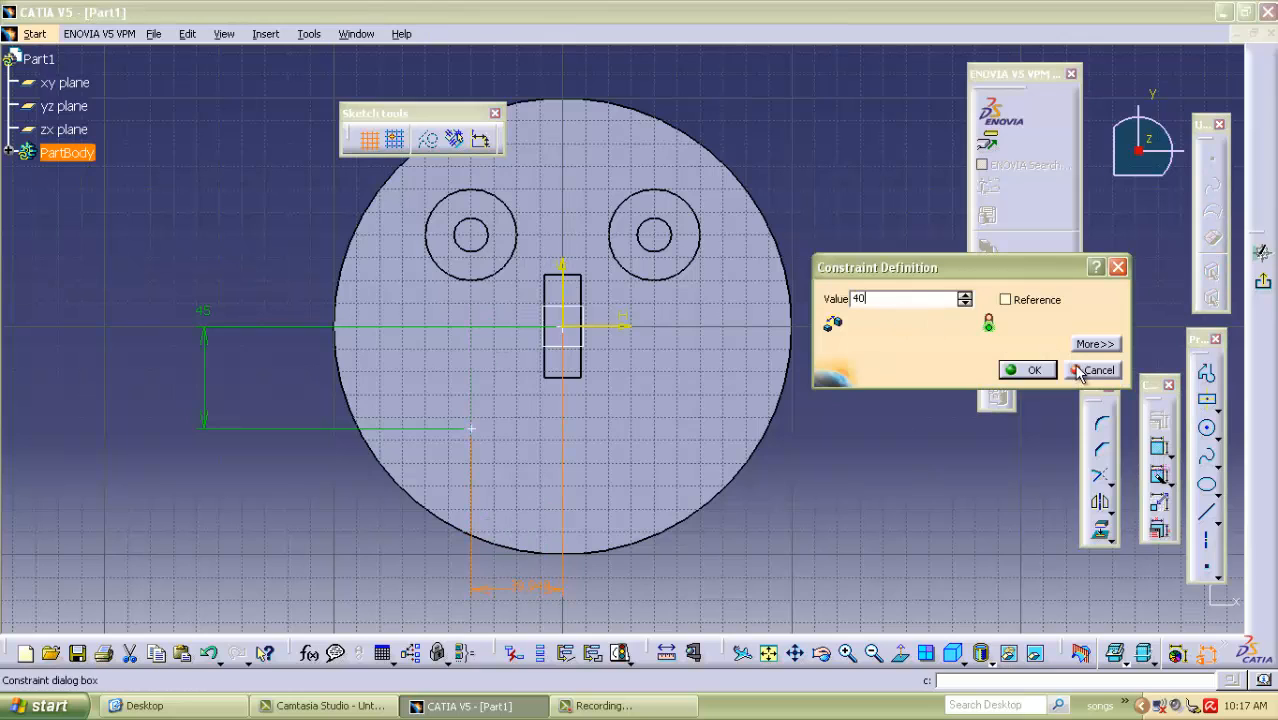
left_click(1036, 371)
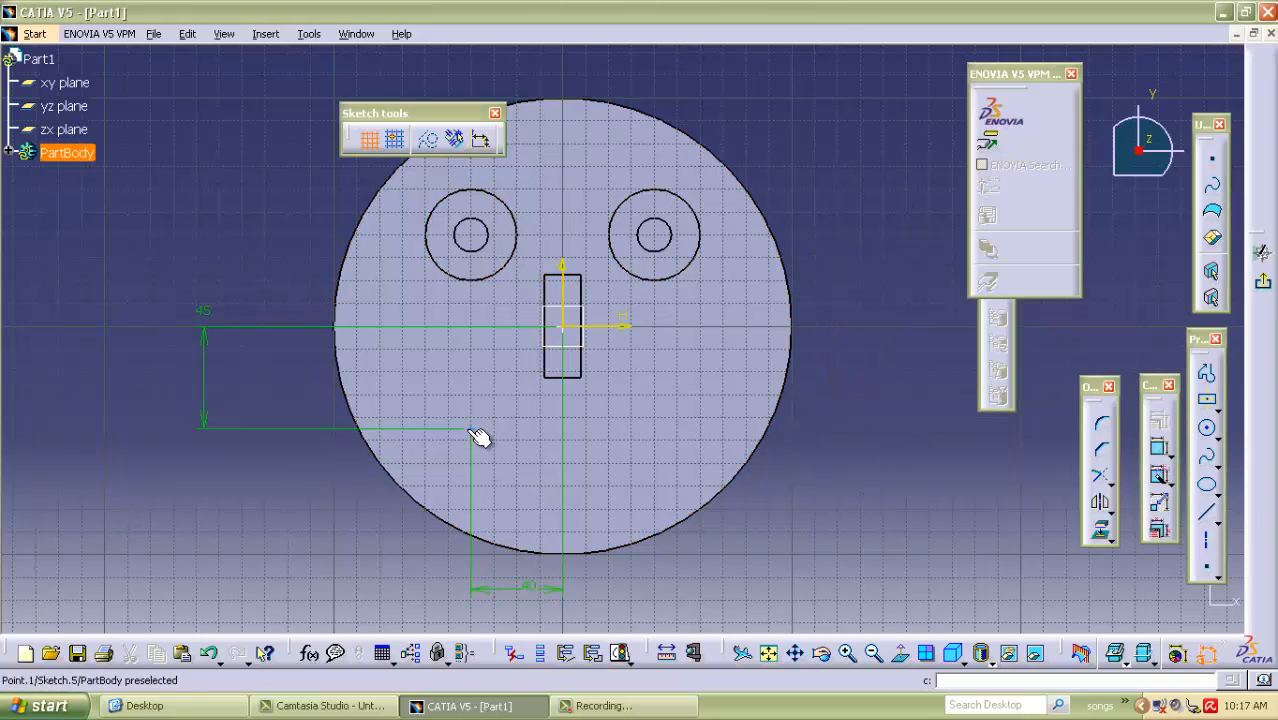
Mirror the point about the sketch's vertical axis to create the mouth's opposite corner.
left_click(470, 428)
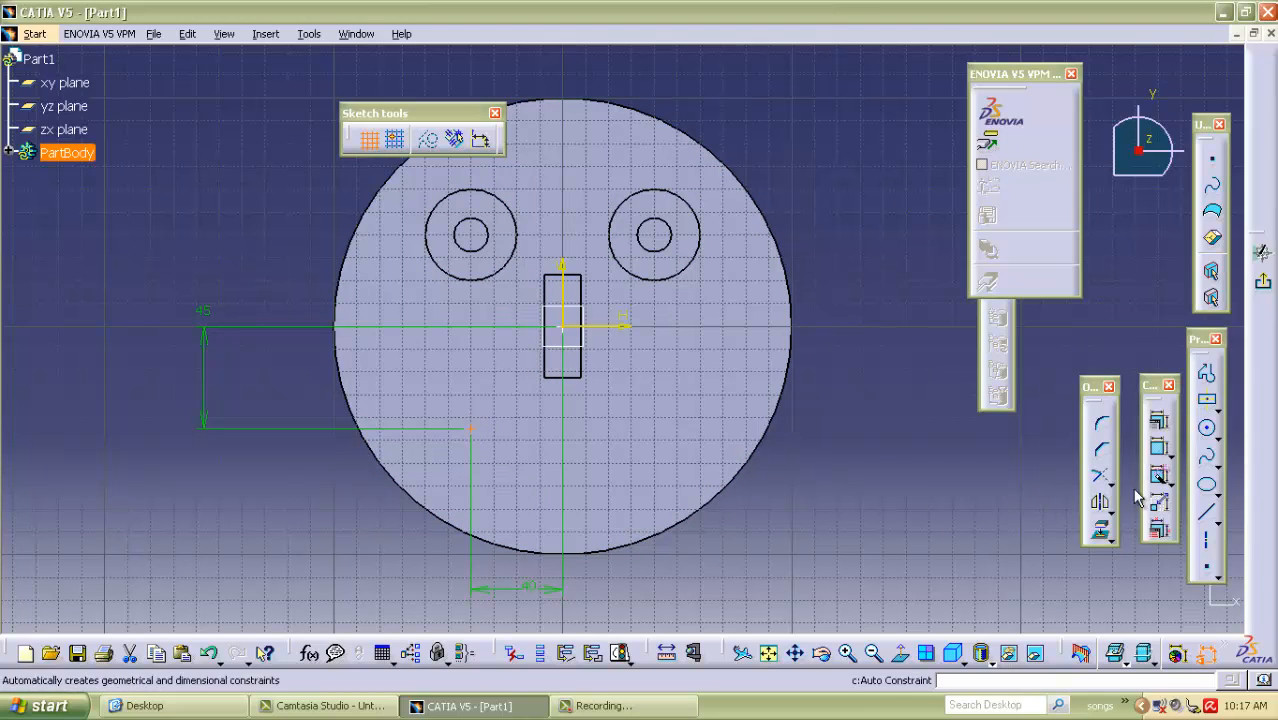
left_click(1101, 505)
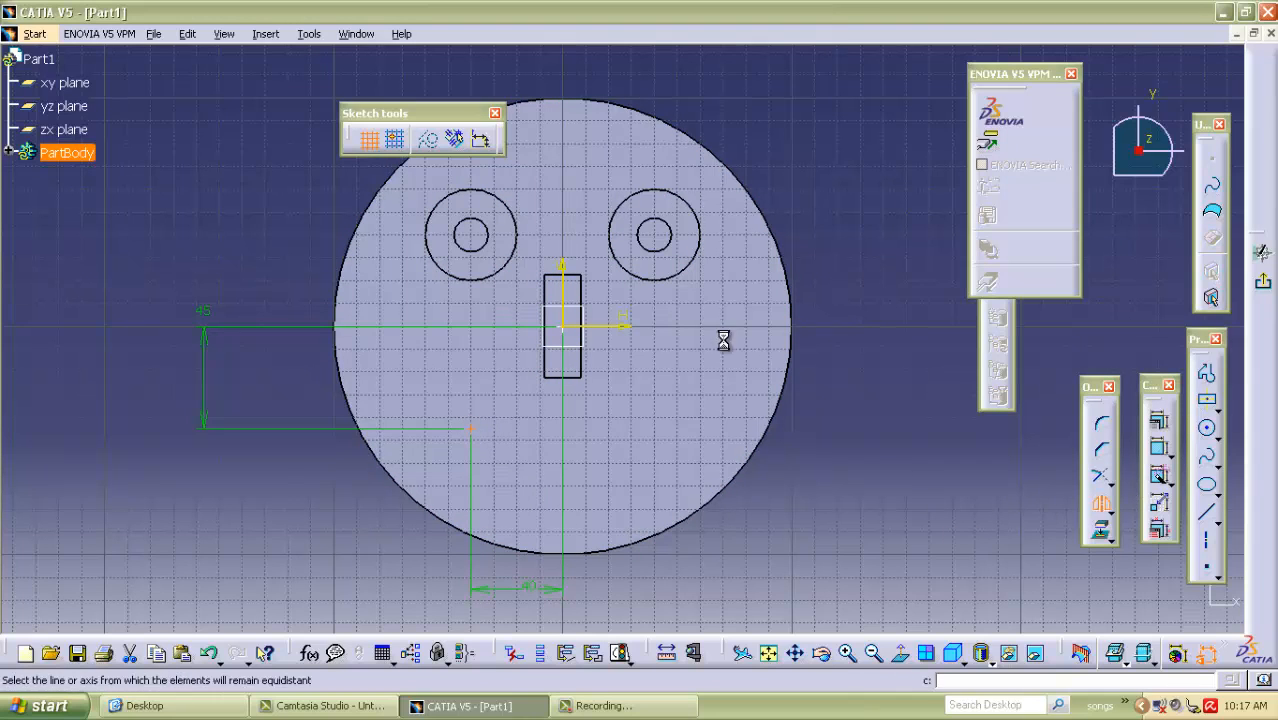
left_click(573, 298)
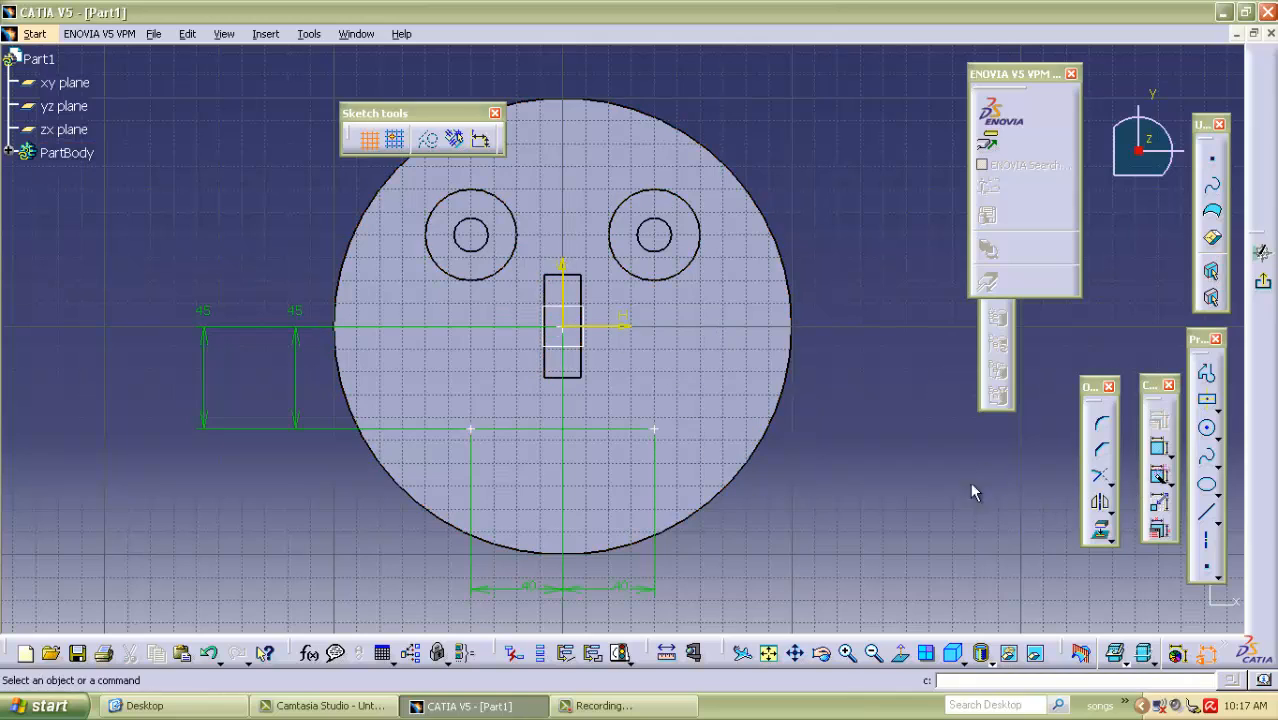
Draw a downward-bulging three-point arc of about 42 mm radius between the two mouth corner points and dimension its radius.
left_click(1216, 434)
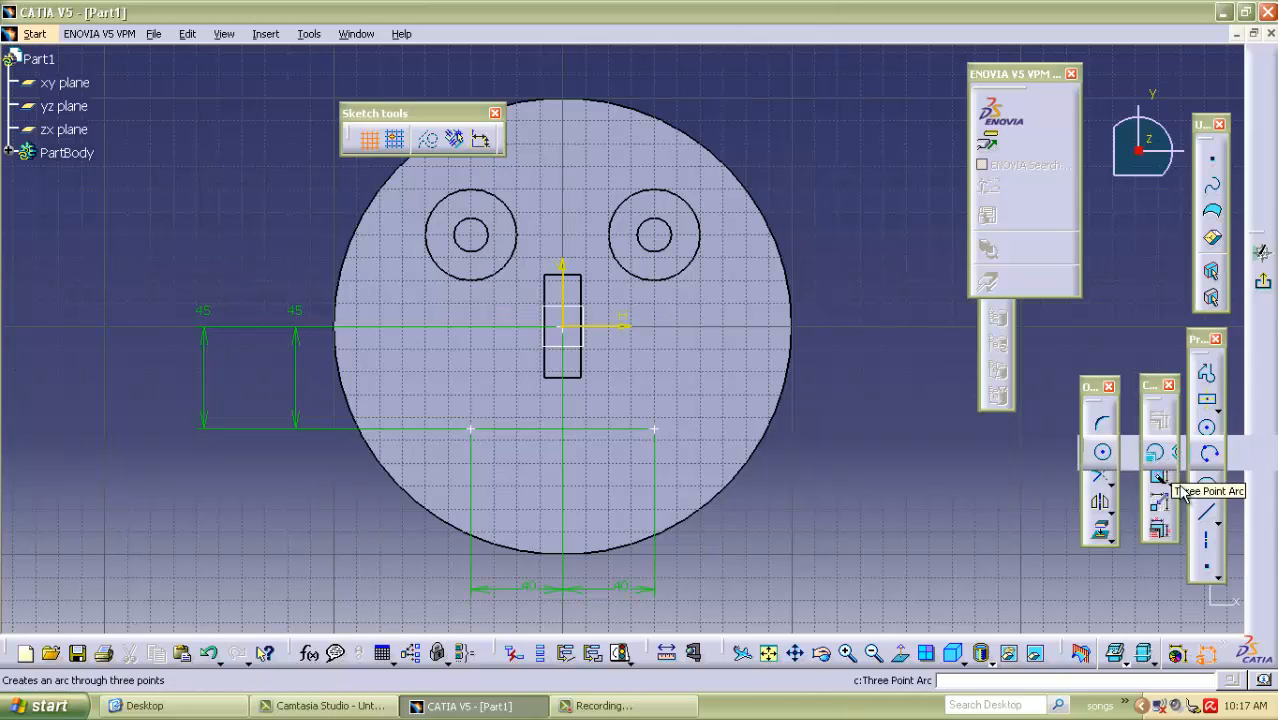
left_click(1236, 452)
left_click(471, 430)
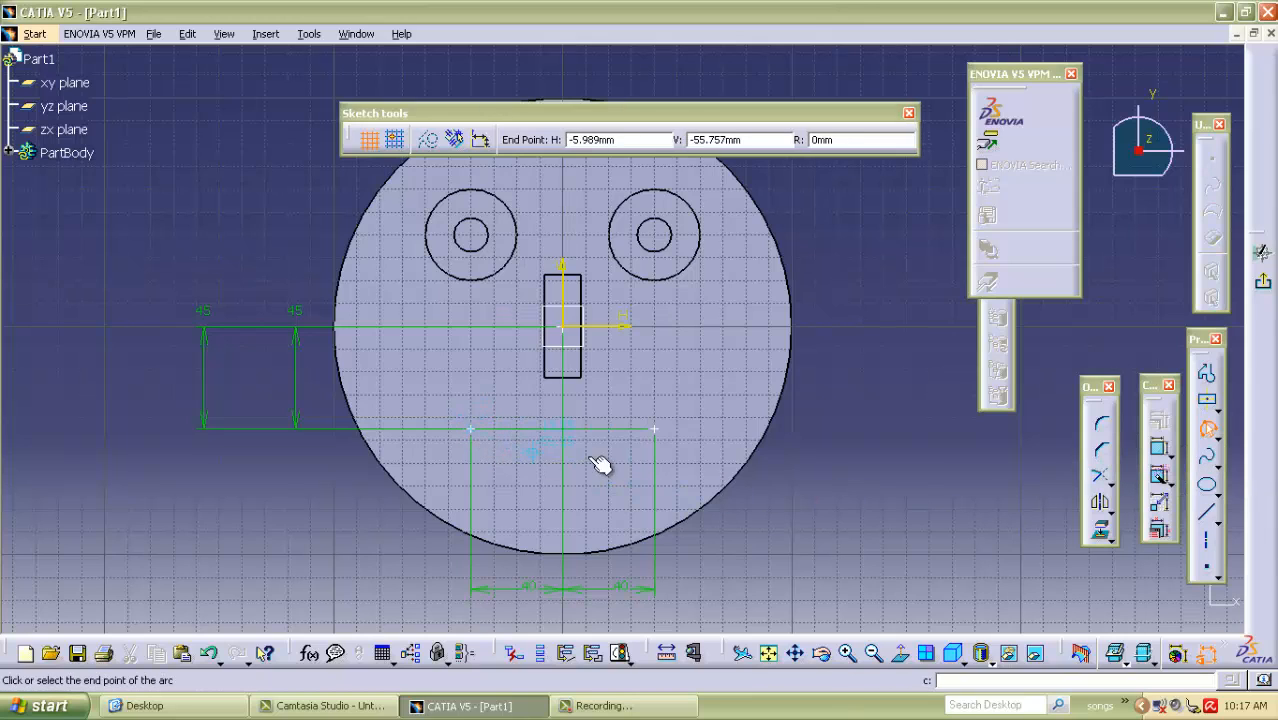
left_click(655, 430)
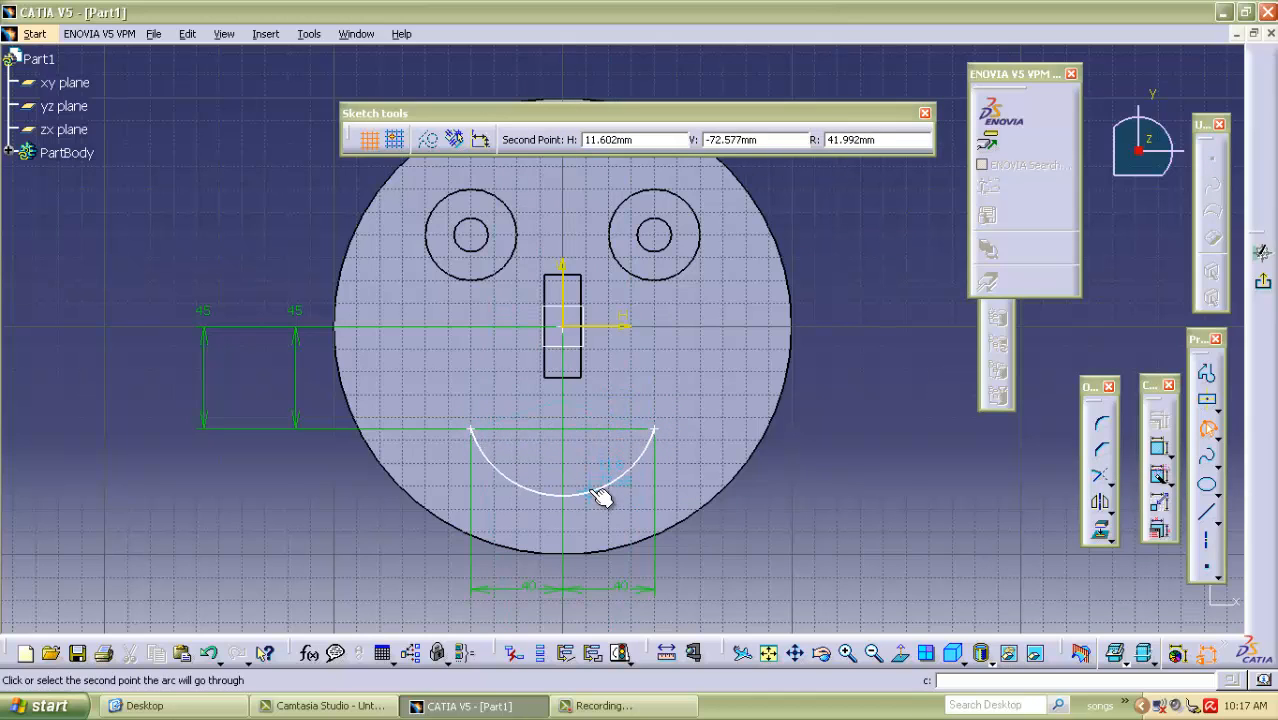
left_click(602, 496)
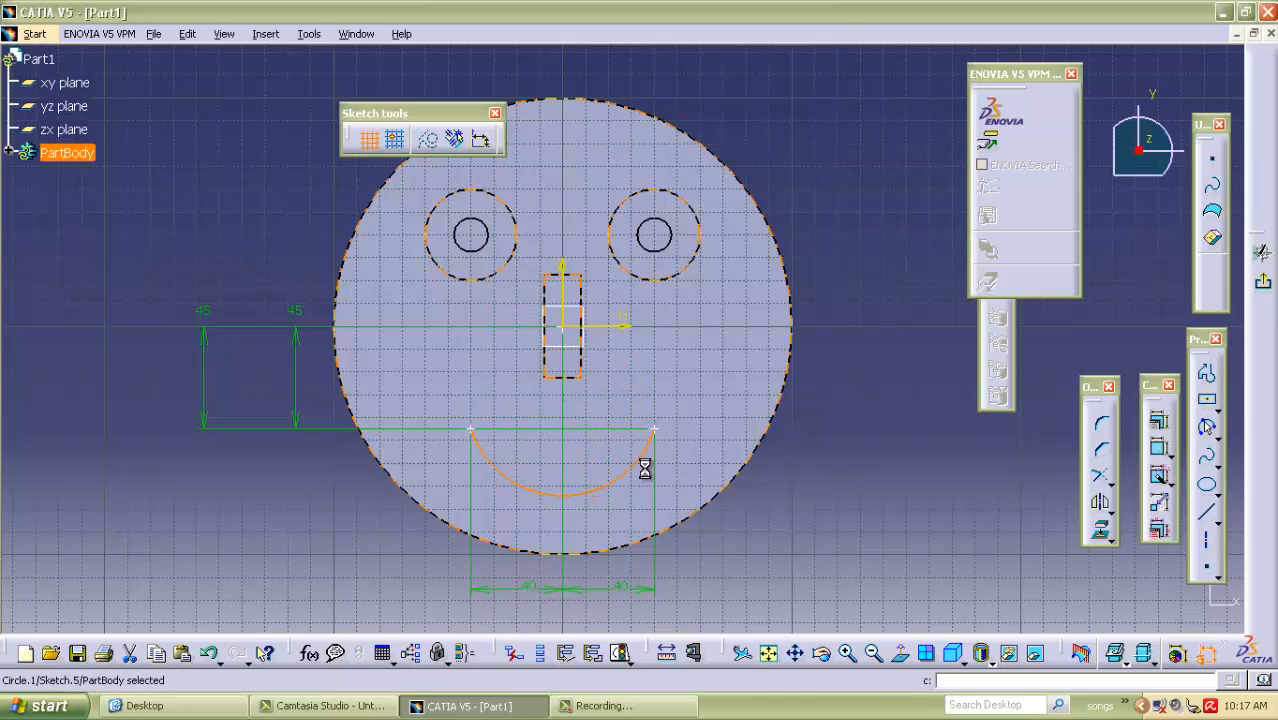
left_click(1160, 448)
left_click(770, 587)
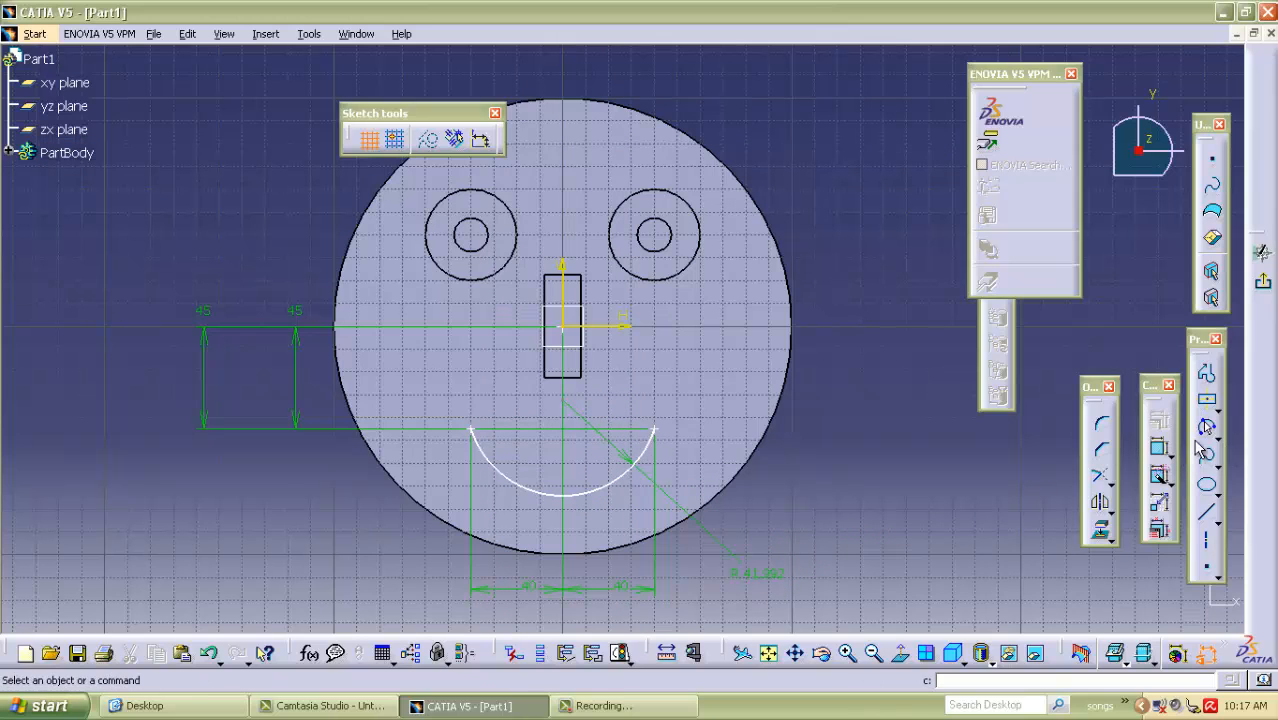
Draw a shallower downward-bulging three-point arc of about 108 mm radius between the two mouth corner points and dimension its radius.
left_click(1207, 427)
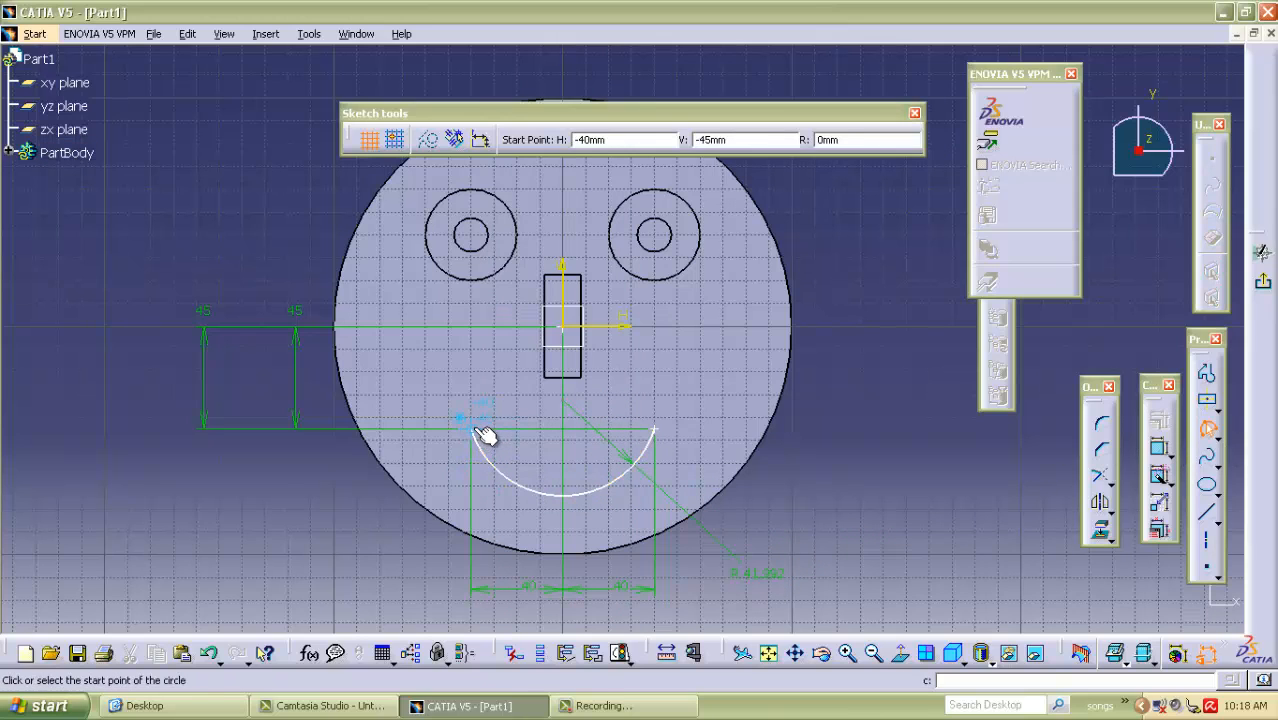
left_click(474, 430)
left_click(655, 431)
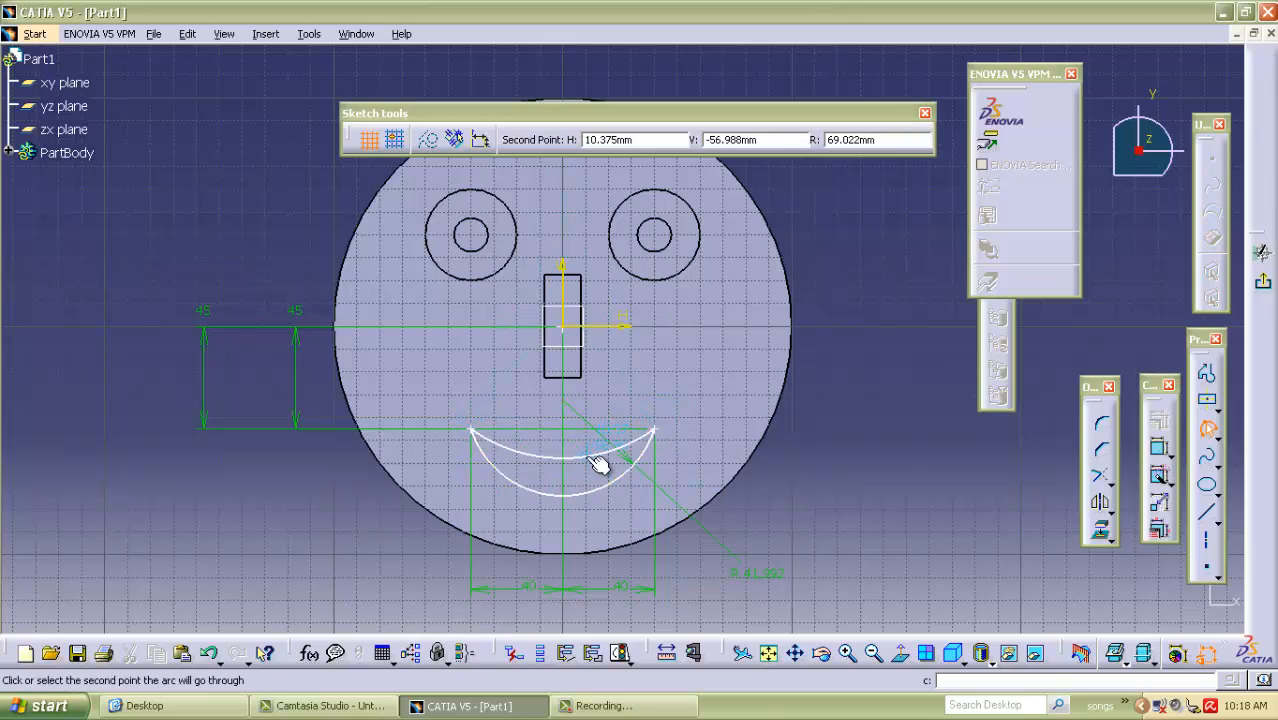
left_click(605, 442)
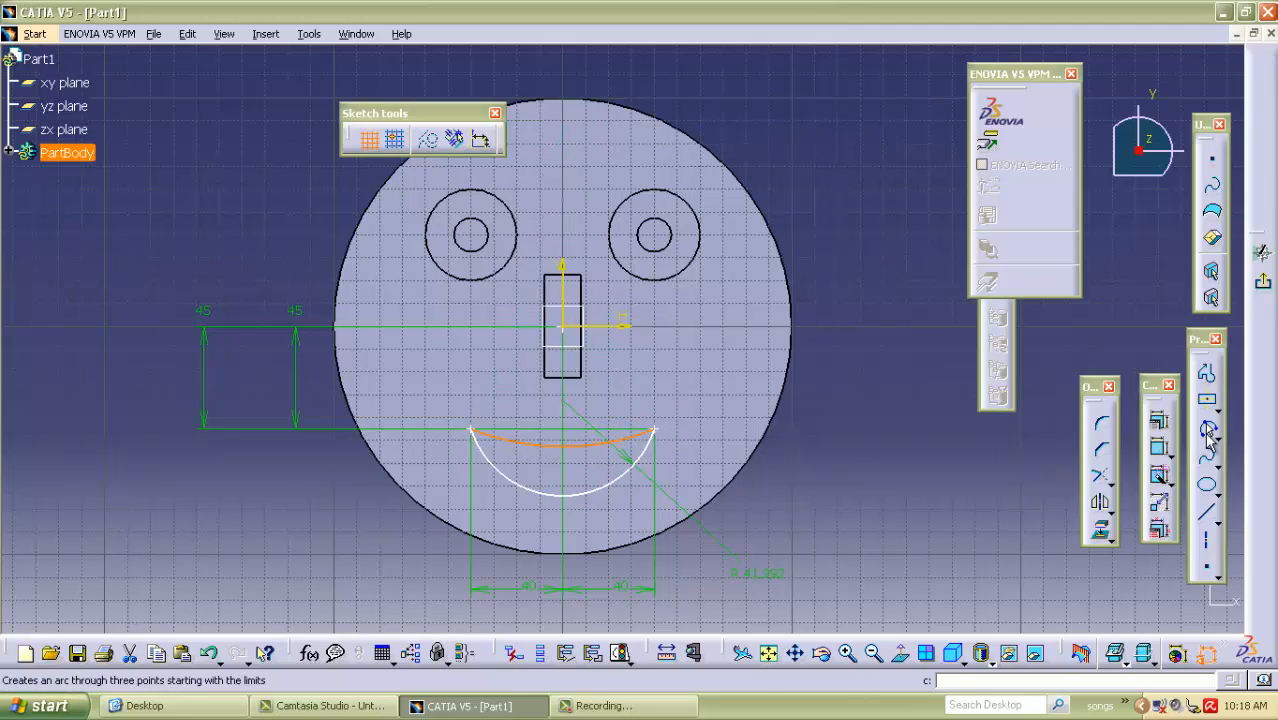
left_click(1159, 447)
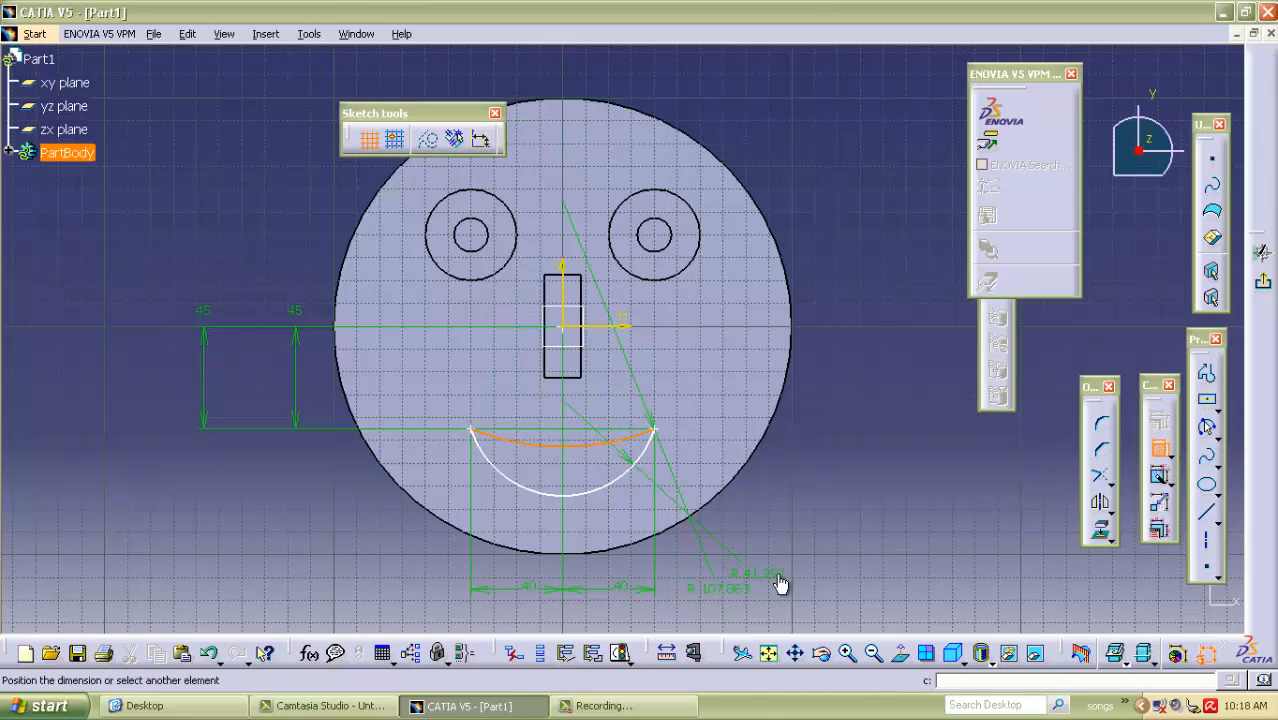
left_click(779, 608)
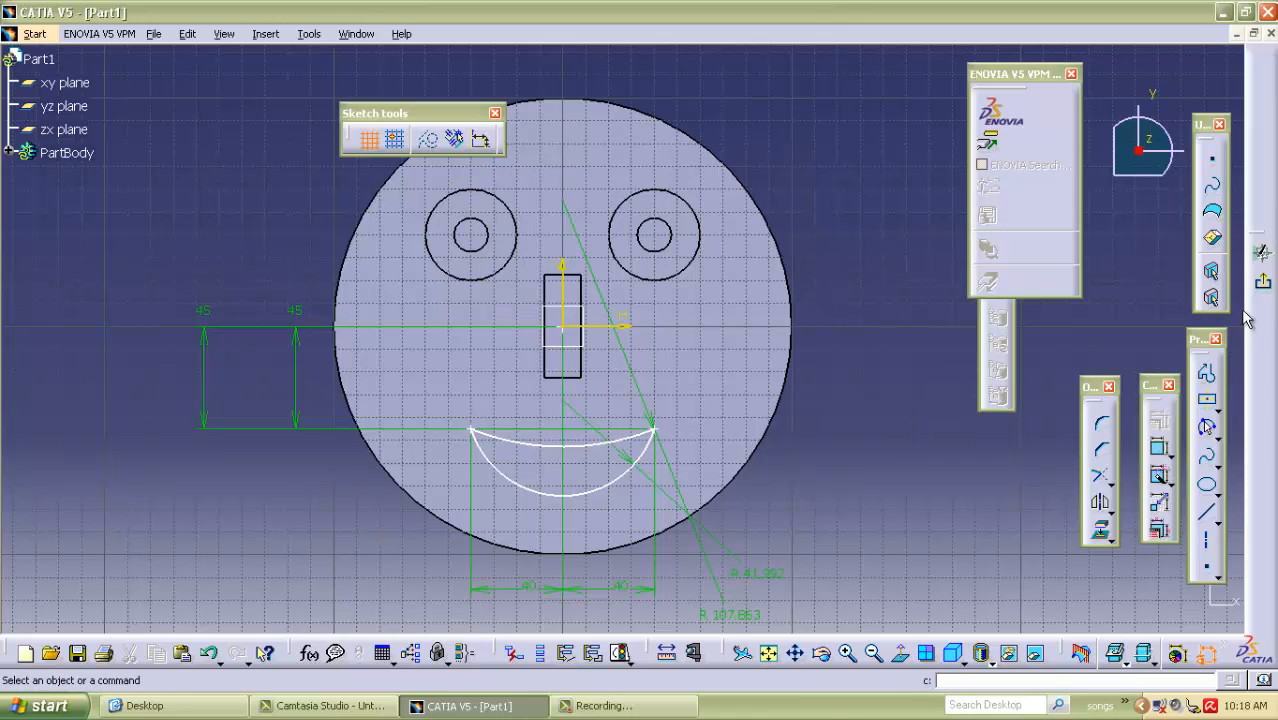
Exit the sketch and cut the crescent mouth profile through the disc with a Pocket.
left_click(1263, 281)
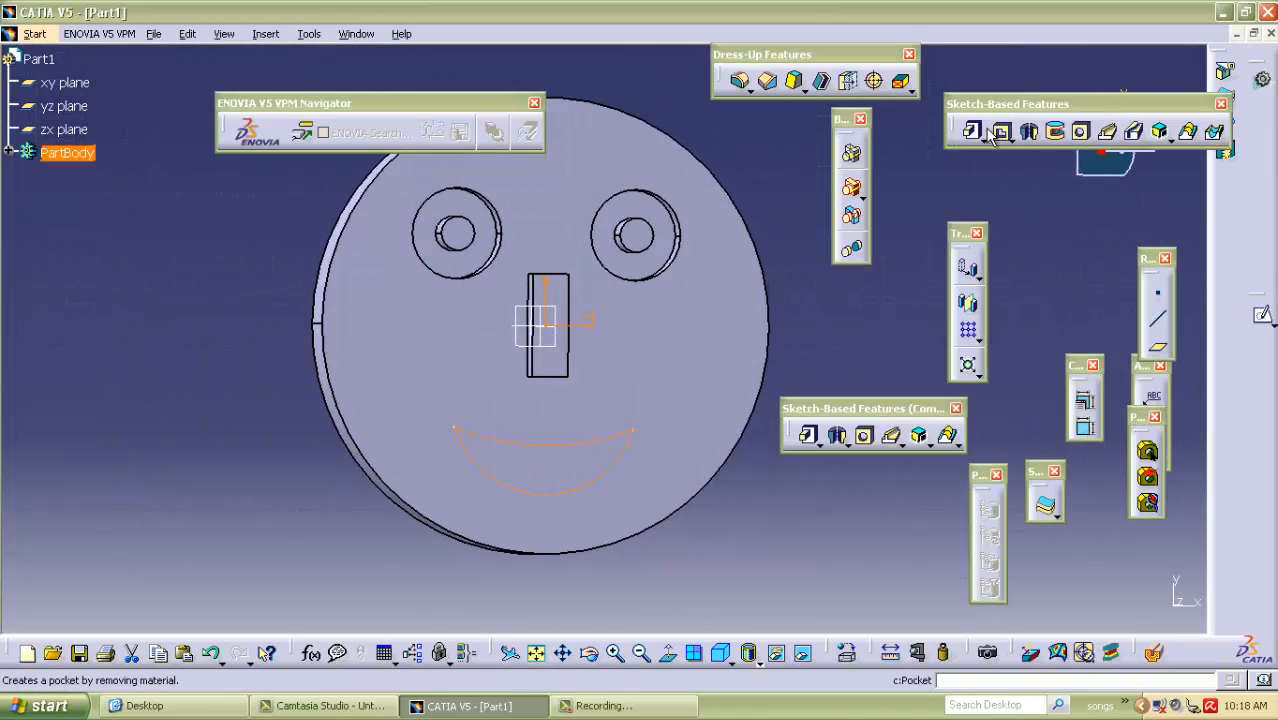
middle_click_drag(770, 505, 452, 352)
double_click(1158, 112)
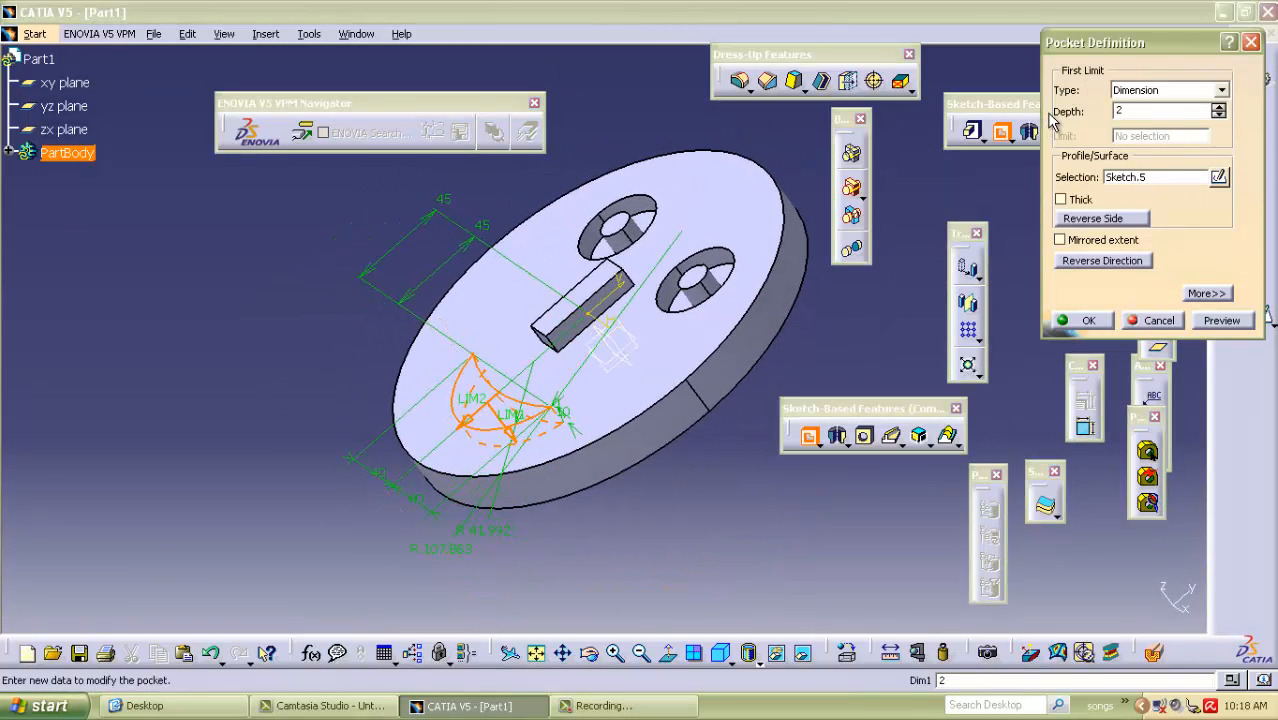
left_click(1206, 331)
left_click(1086, 321)
left_click(198, 341)
middle_click_drag(262, 300, 516, 476)
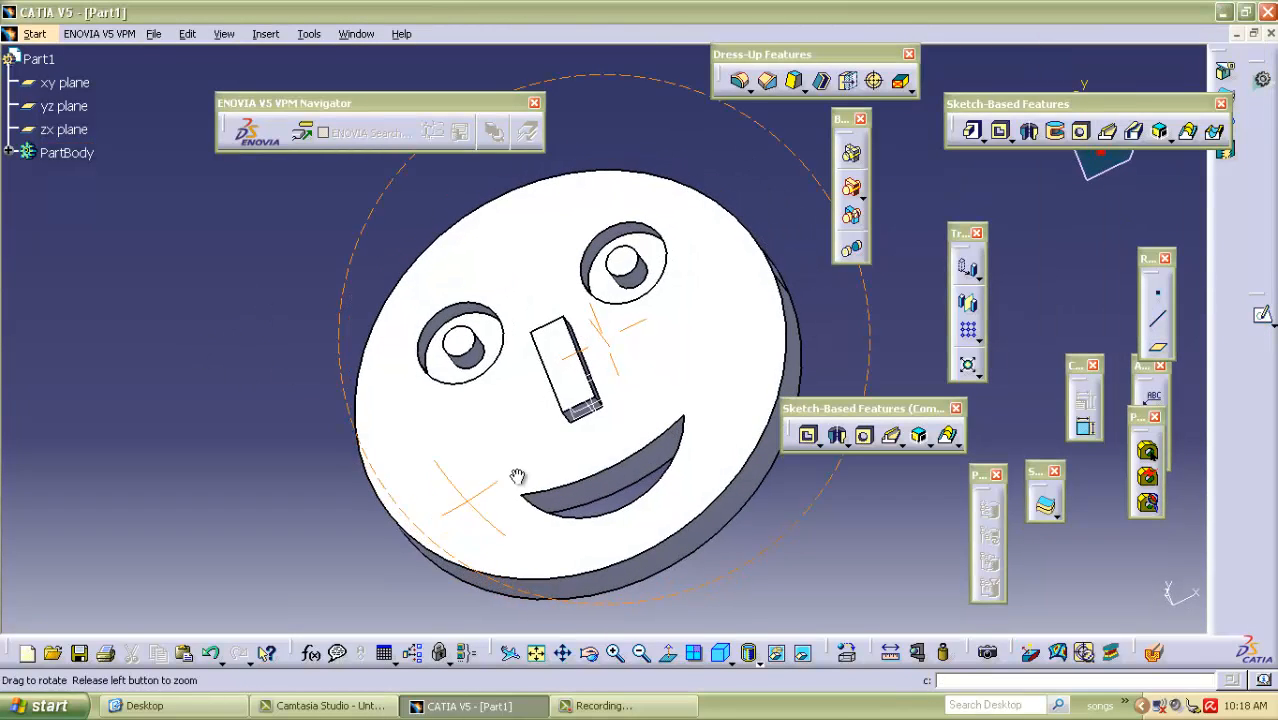
left_click(670, 352)
left_click(1263, 315)
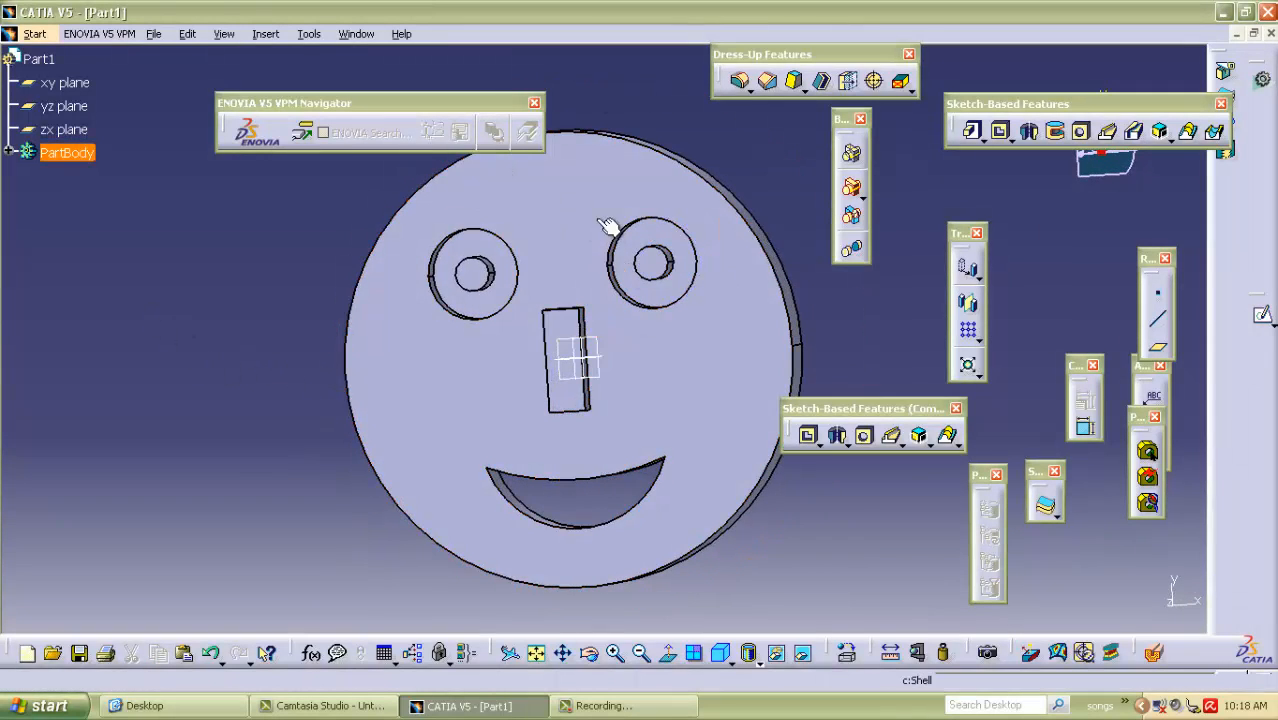
left_click(563, 209)
left_click(237, 269)
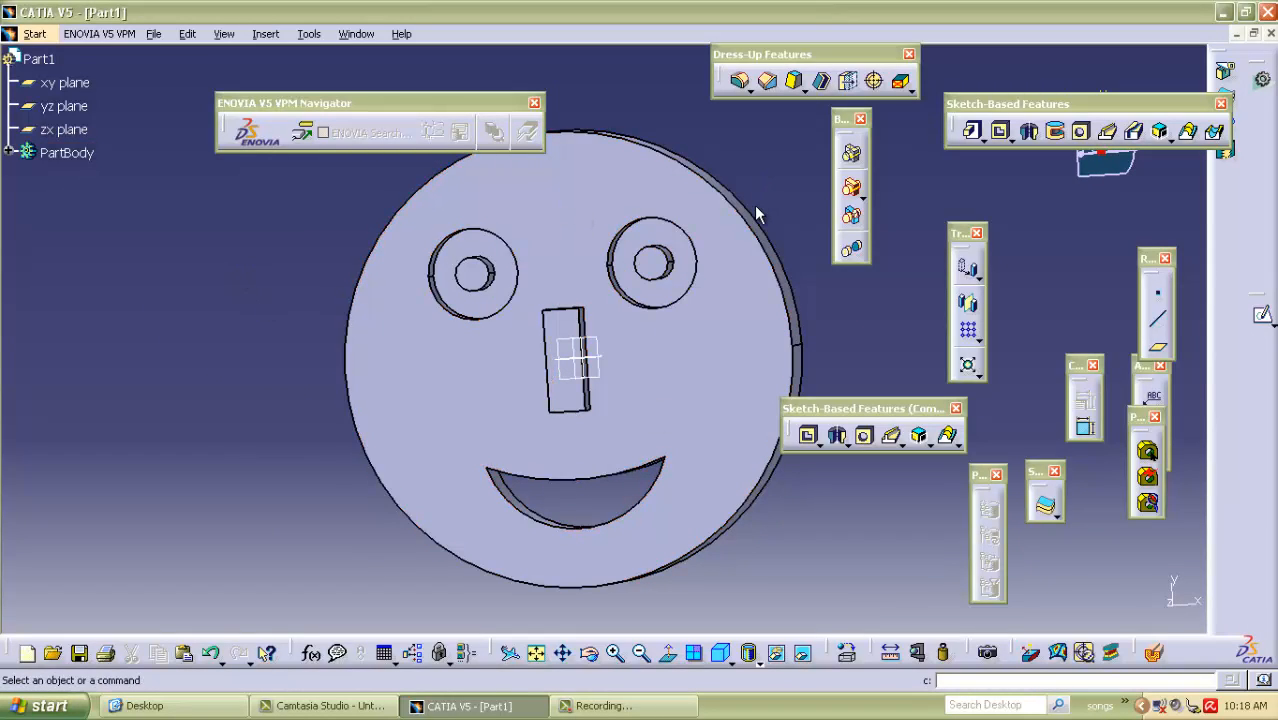
Round the top edges of both pupils with a 7 mm edge fillet.
left_click(741, 82)
left_click(655, 270)
left_click(490, 282)
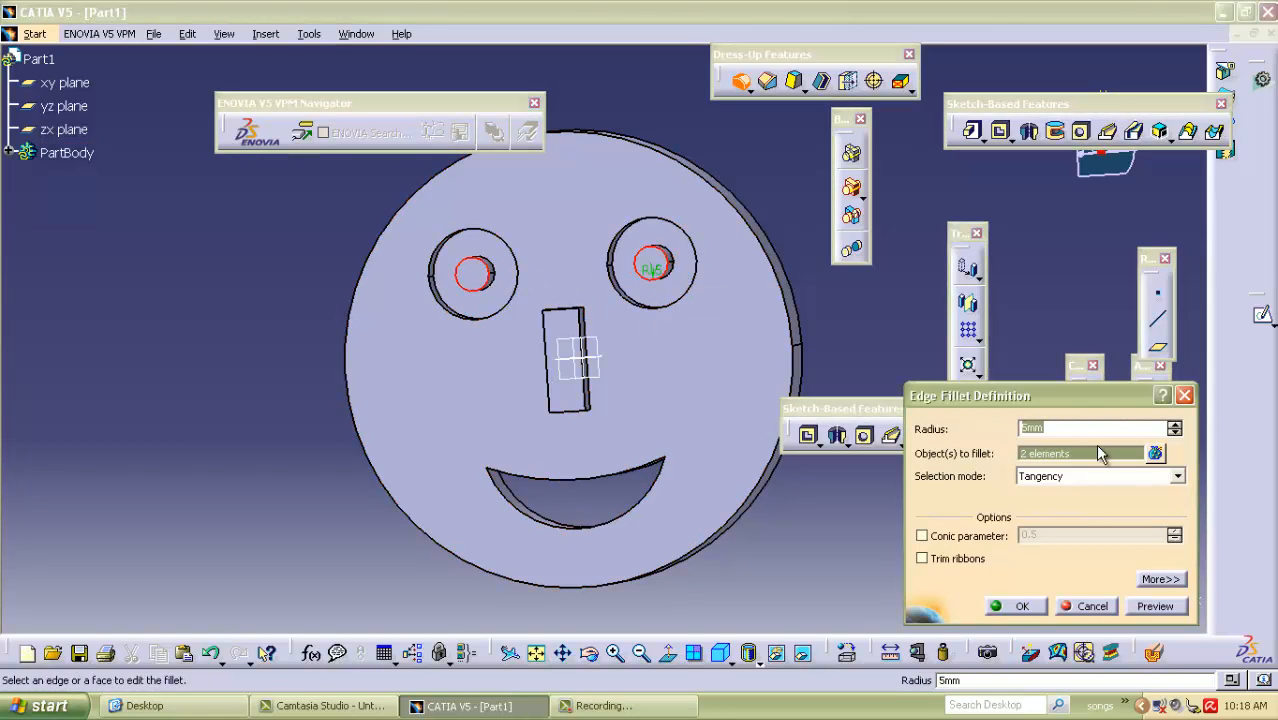
left_click(1153, 606)
left_click(1015, 606)
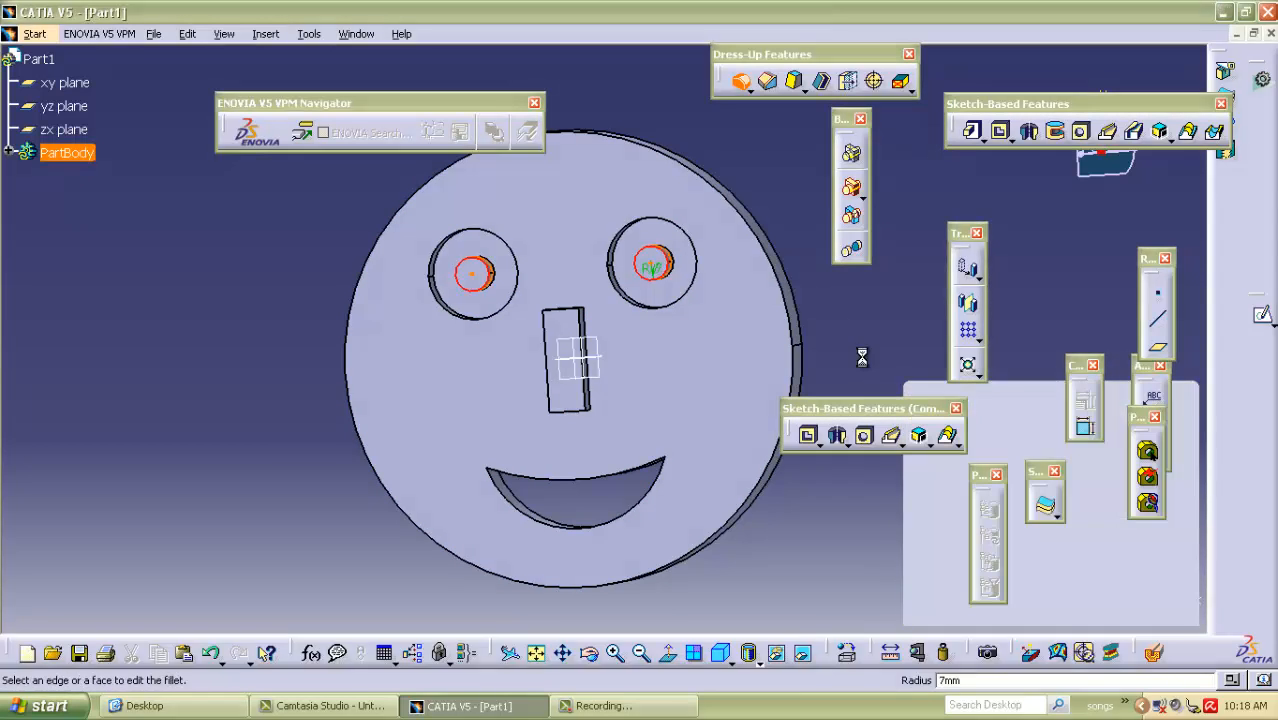
Apply a 7 mm edge fillet to the disc's back outer edge and the rims of both eye pockets.
middle_click_drag(765, 229, 787, 213)
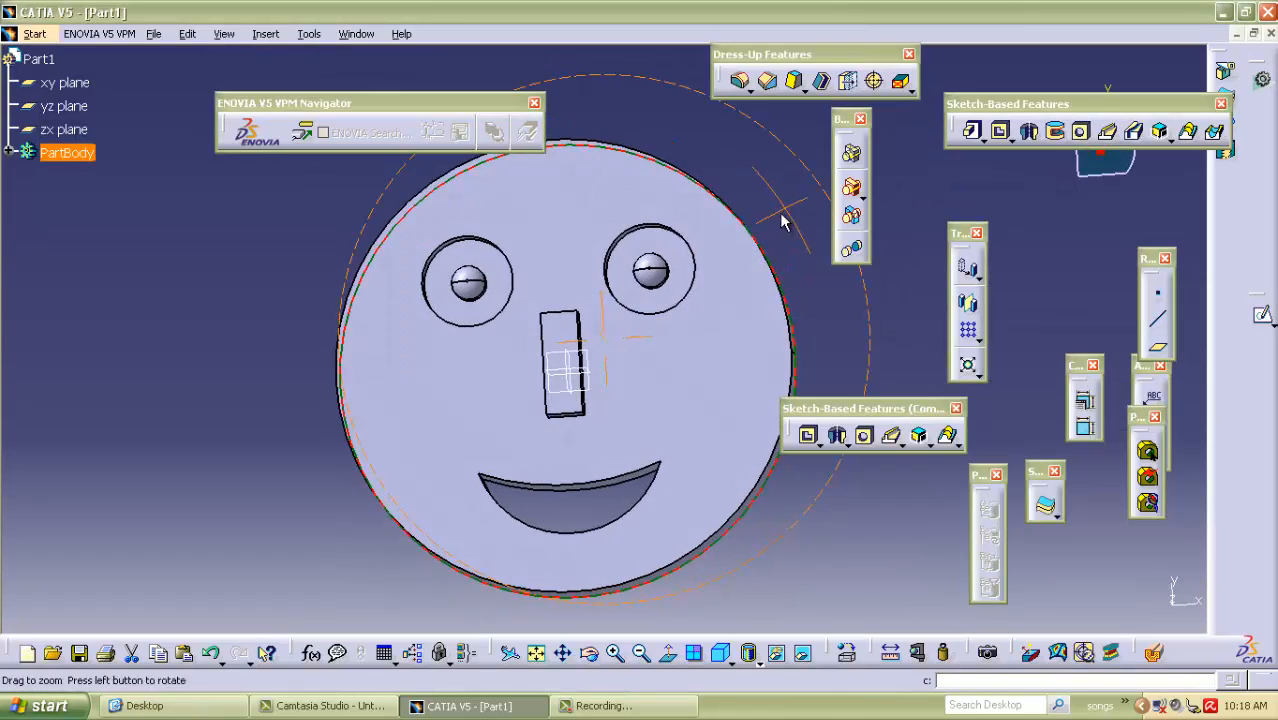
left_click(479, 324, "ctrl")
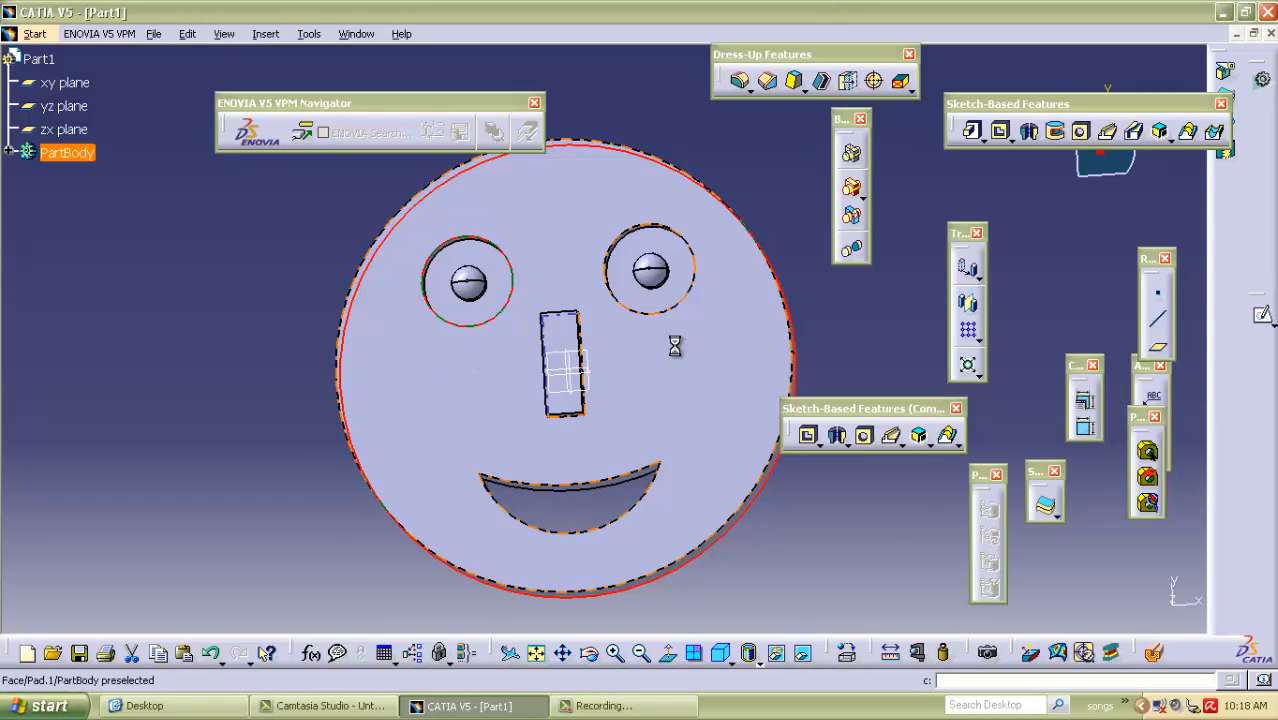
left_click(668, 309, "ctrl")
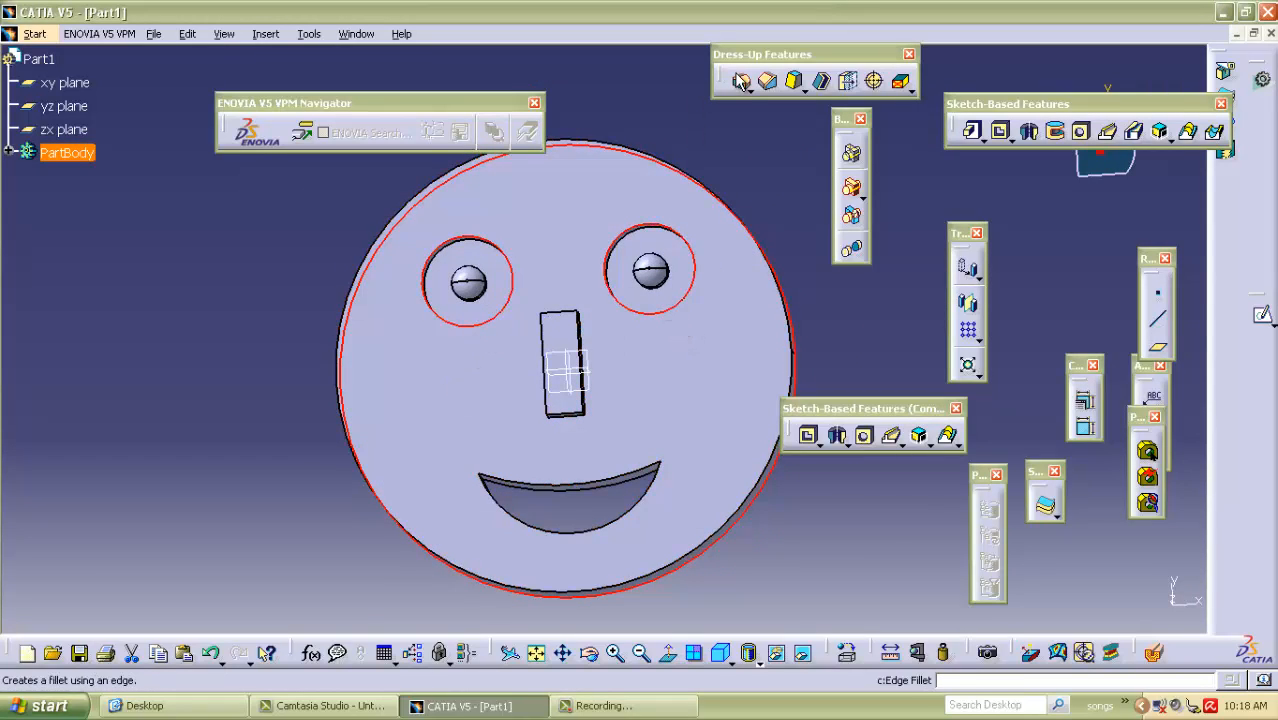
left_click(741, 81)
left_click(1155, 606)
left_click(1014, 606)
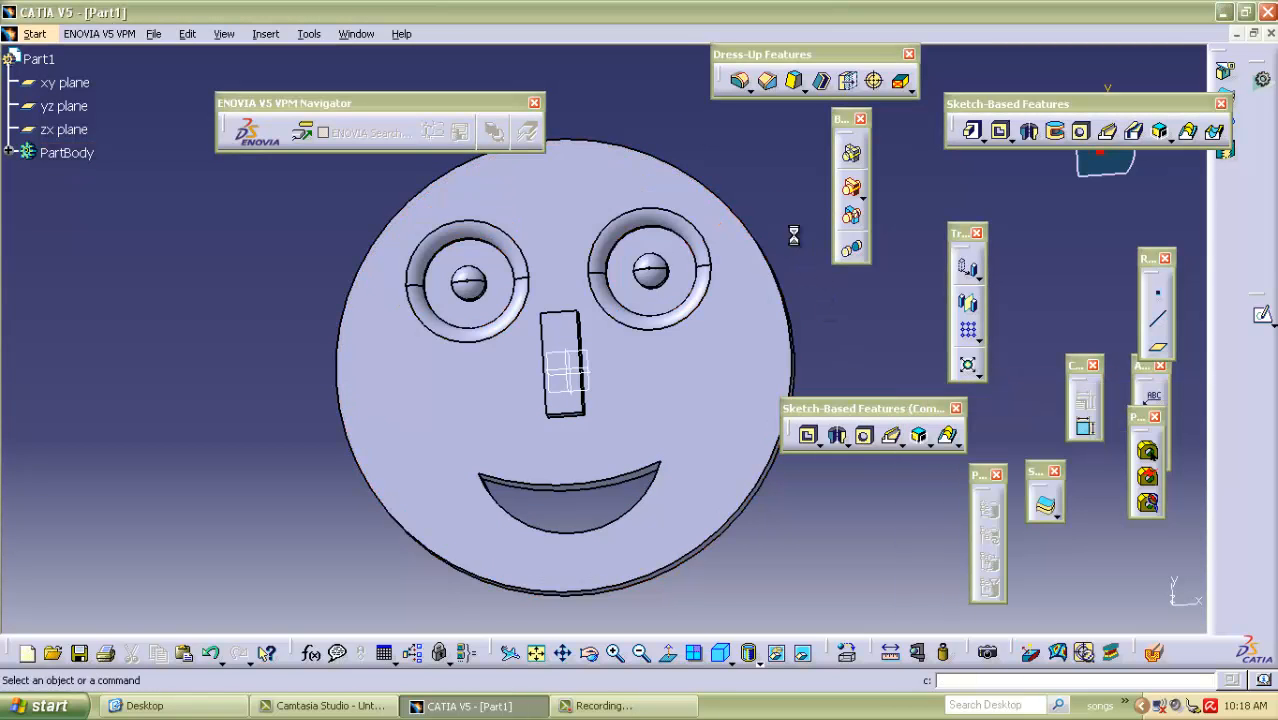
Round the nose's lower end with a tritangent fillet between its two long side faces, removing the end face nearest the mouth.
middle_click_drag(742, 280, 701, 235)
middle_click_drag(714, 316, 591, 360)
middle_click_drag(600, 425, 573, 325)
middle_click_drag(466, 343, 562, 347)
left_click(776, 88)
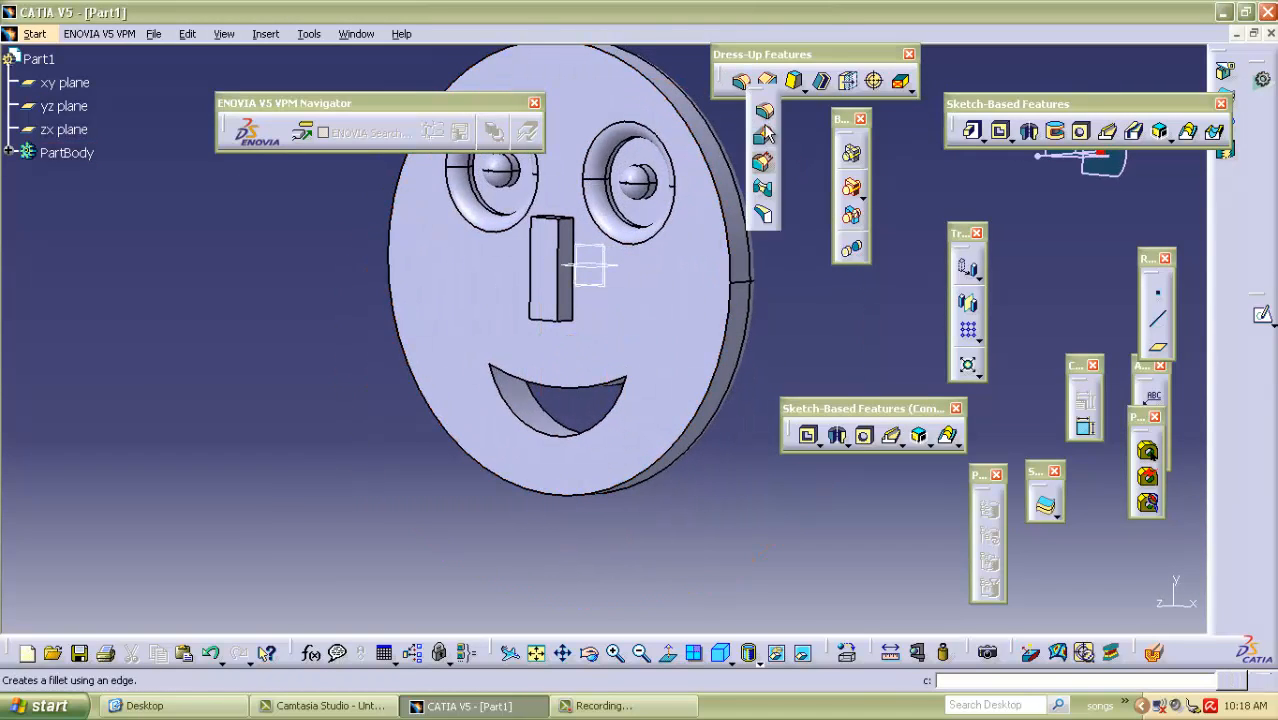
left_click(763, 216)
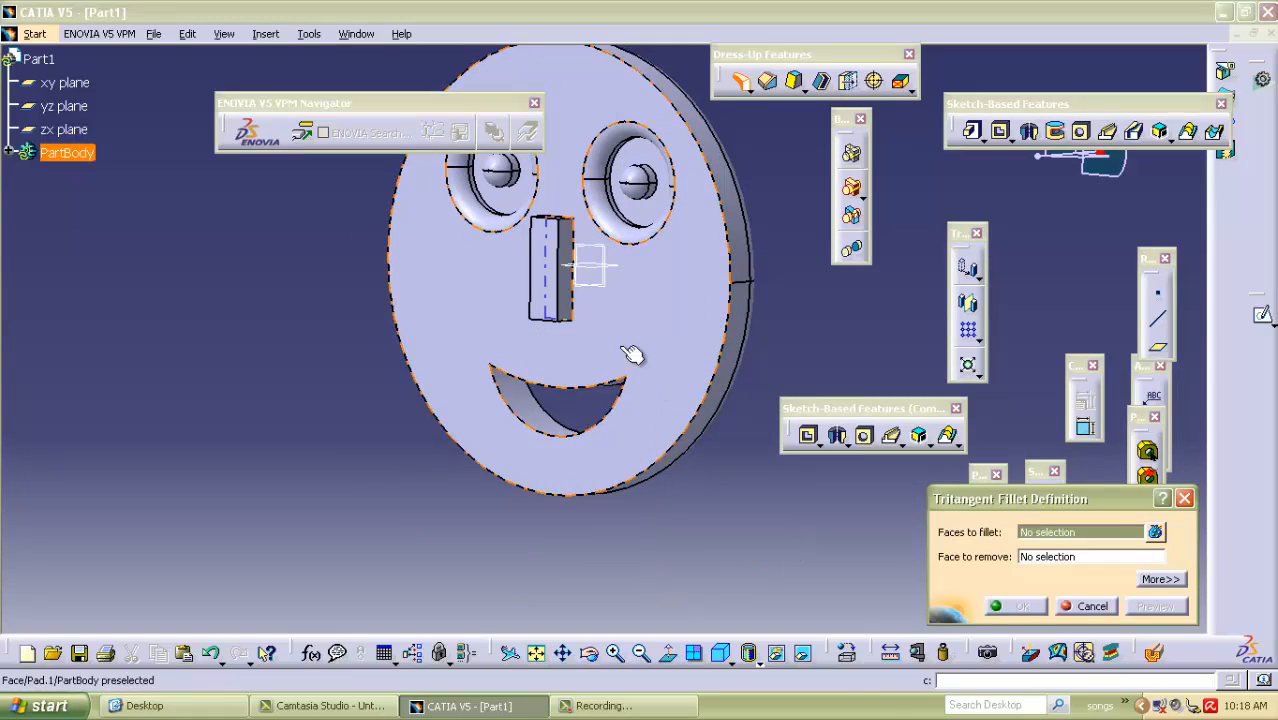
left_click(562, 300)
middle_click_drag(318, 341, 533, 224)
left_click(570, 280)
middle_click_drag(531, 578, 536, 450)
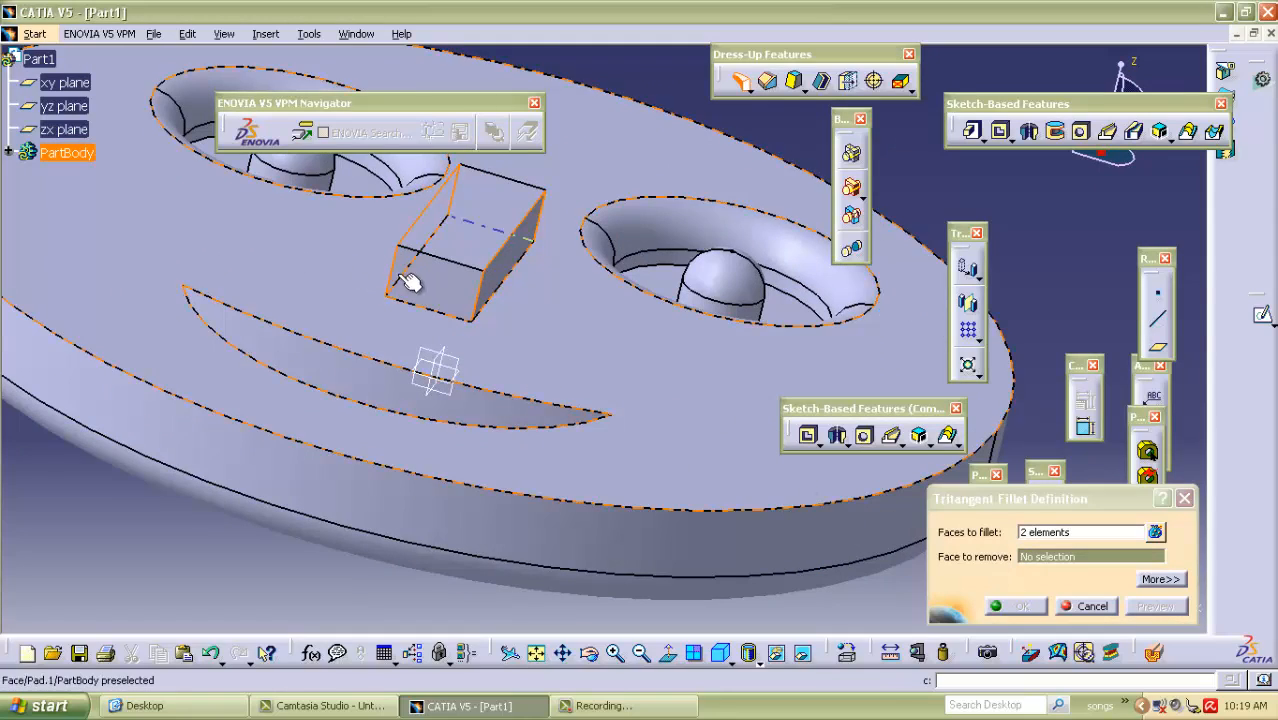
left_click(440, 288)
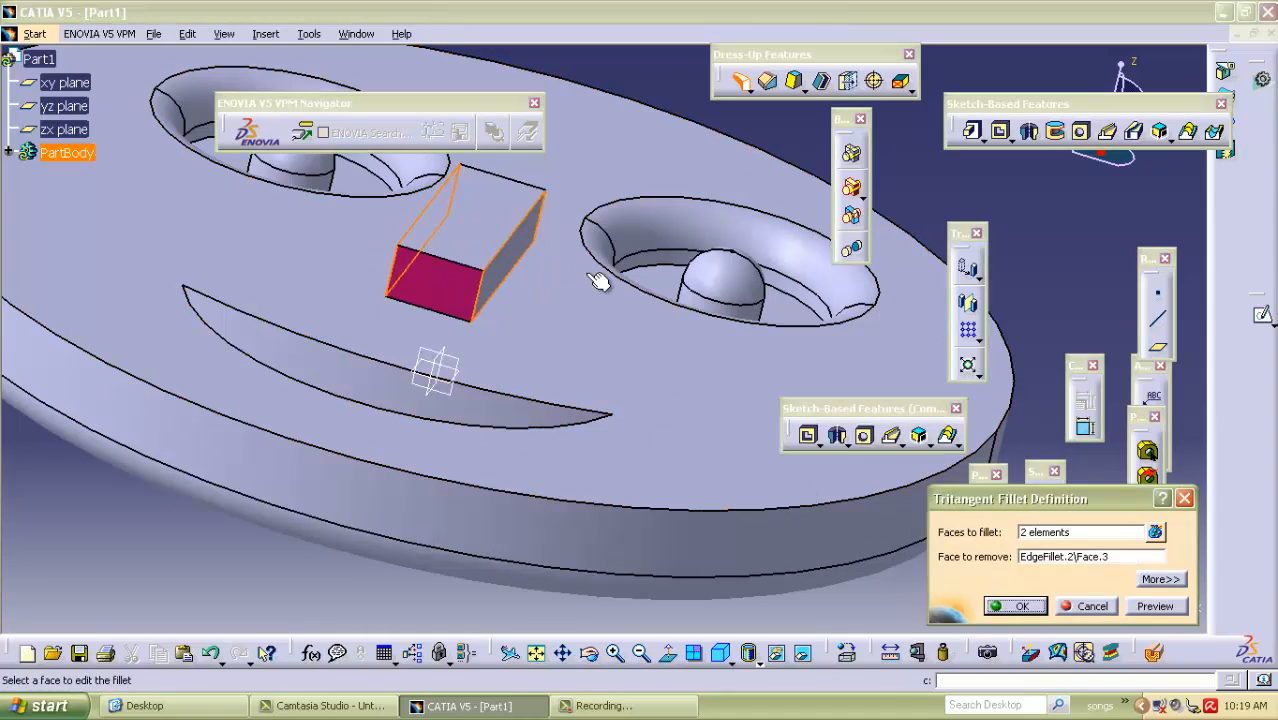
left_click(1153, 606)
middle_click_drag(719, 320, 440, 312)
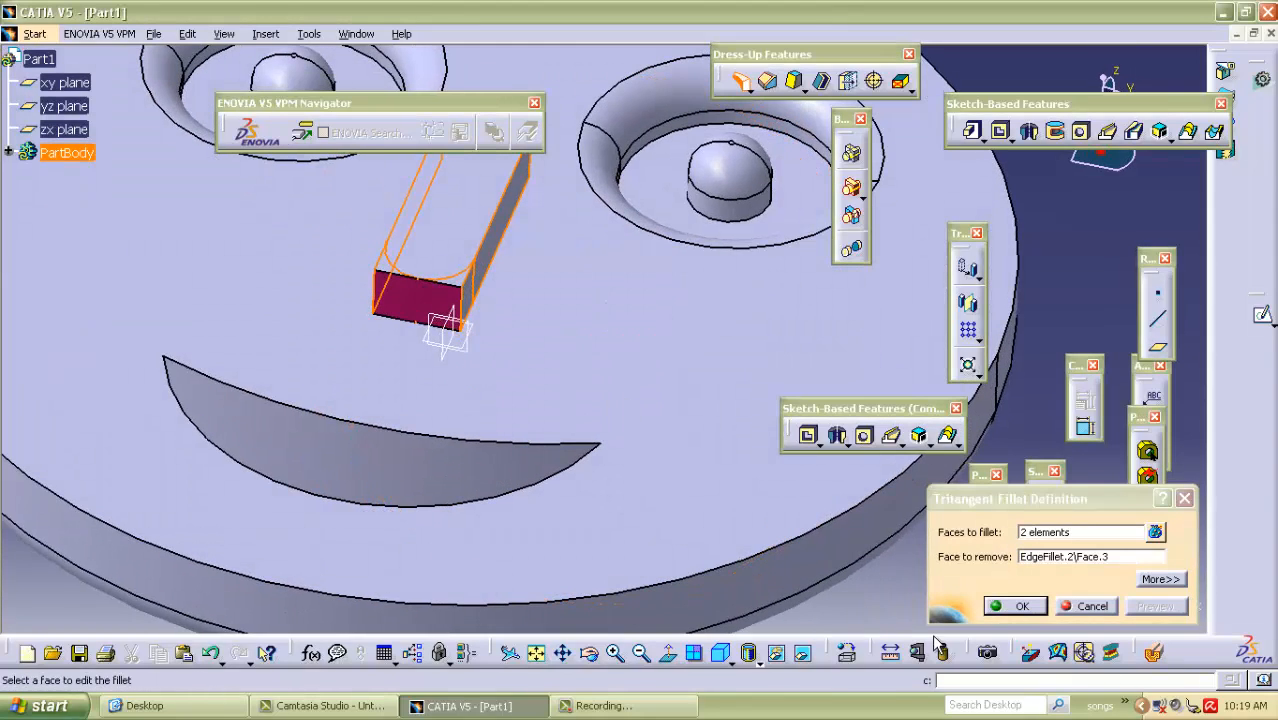
left_click(1018, 608)
Apply a 7 mm edge fillet around the nose's top face.
middle_click_drag(467, 218, 499, 345)
left_click(531, 287)
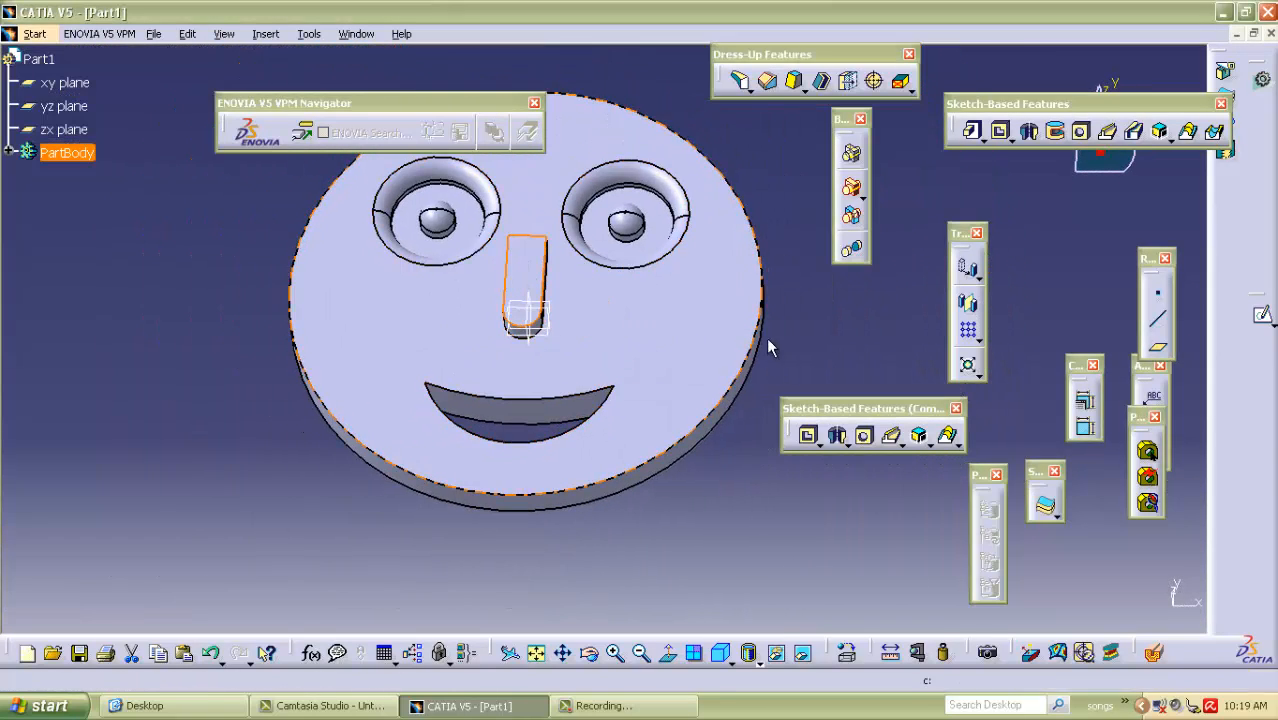
left_click(744, 86)
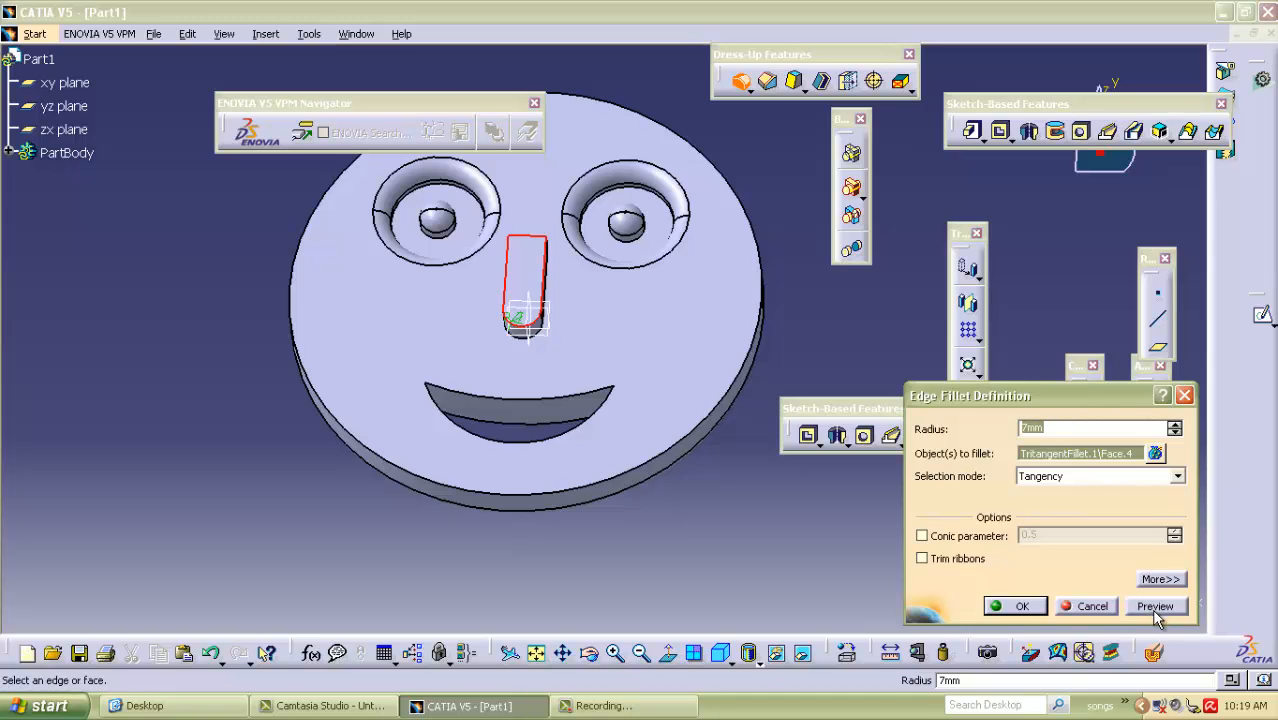
left_click(1155, 606)
left_click(1020, 606)
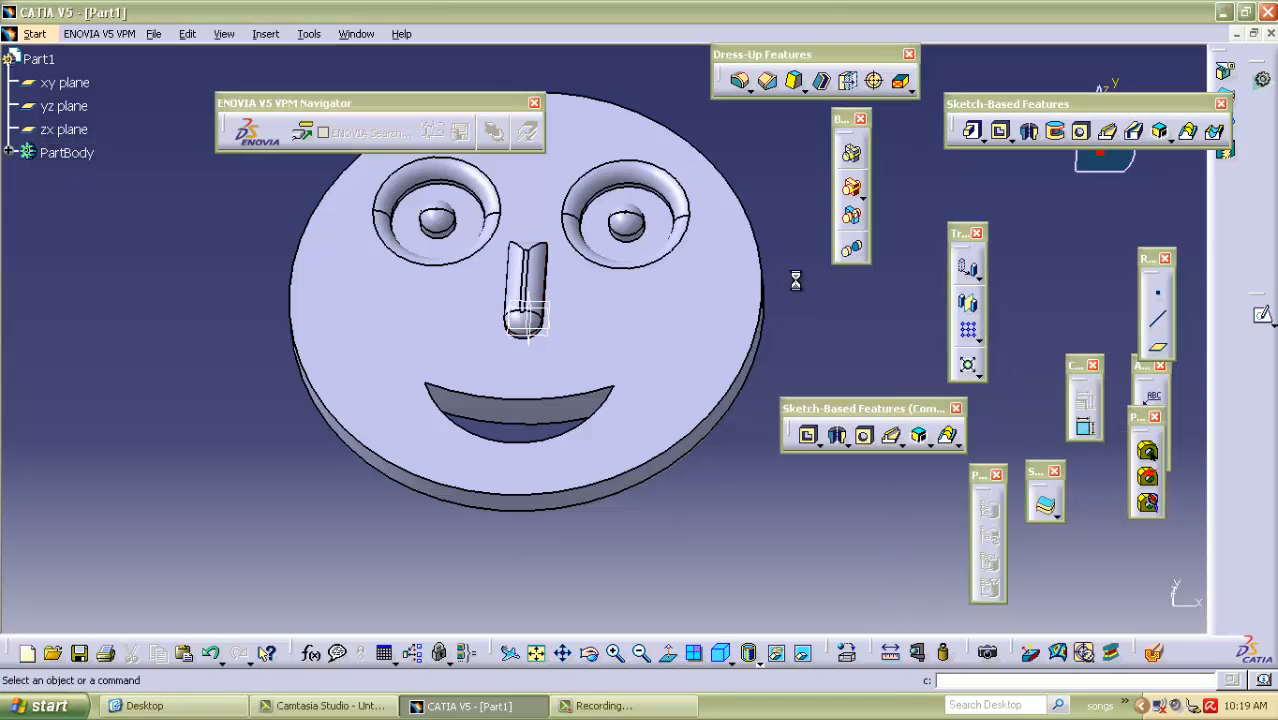
Create a reference plane offset 40 mm from the xy plane, above the face side of the disc.
middle_click_drag(765, 163, 546, 355)
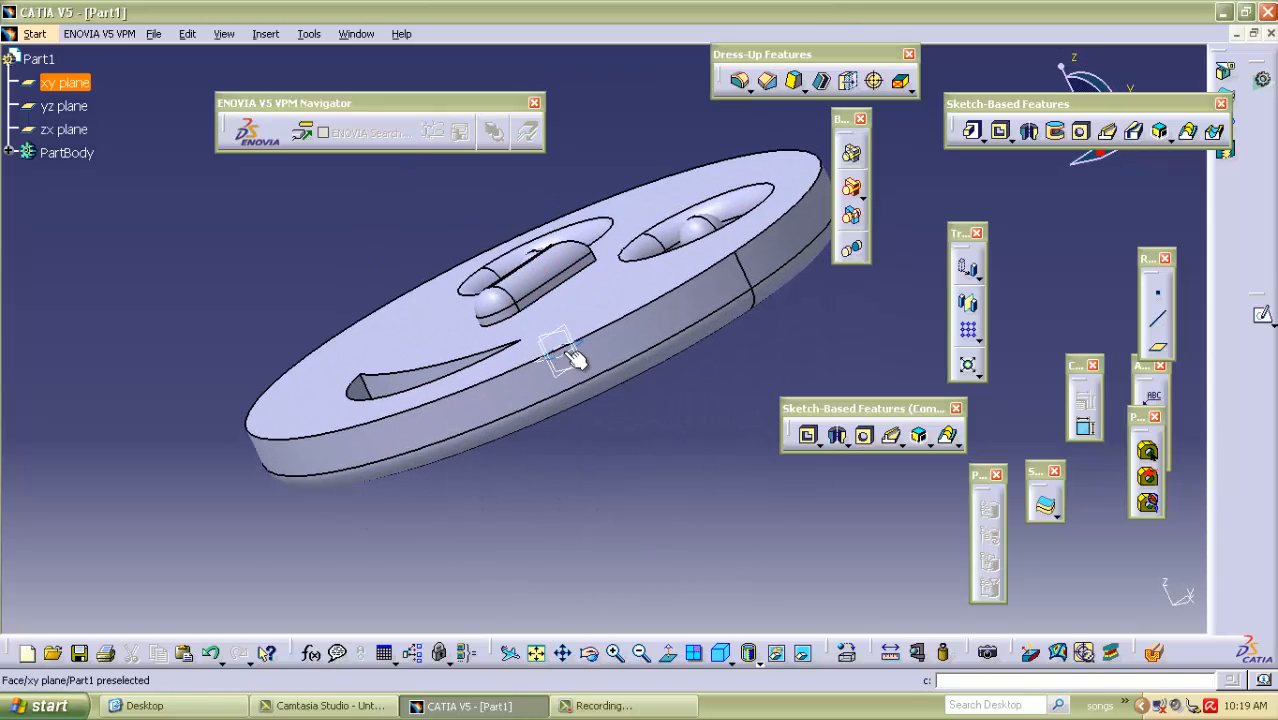
middle_click_drag(291, 222, 331, 323)
middle_click_drag(538, 237, 570, 380)
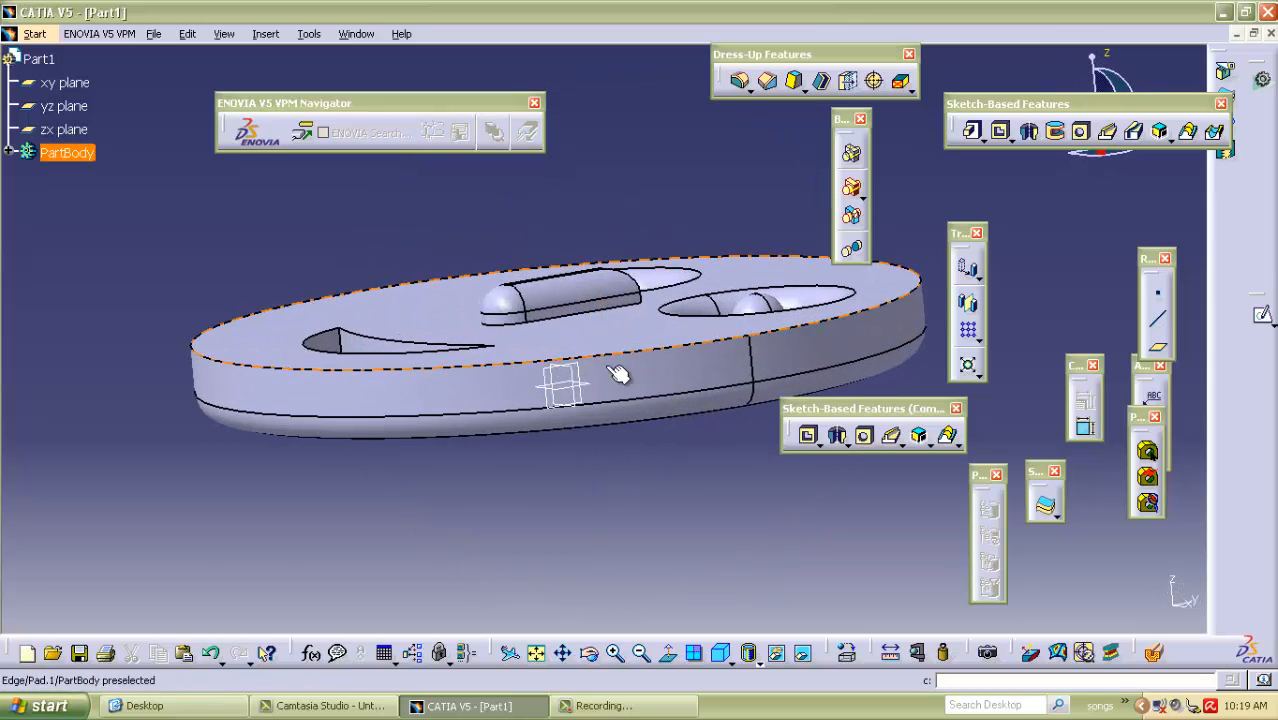
left_click(570, 396)
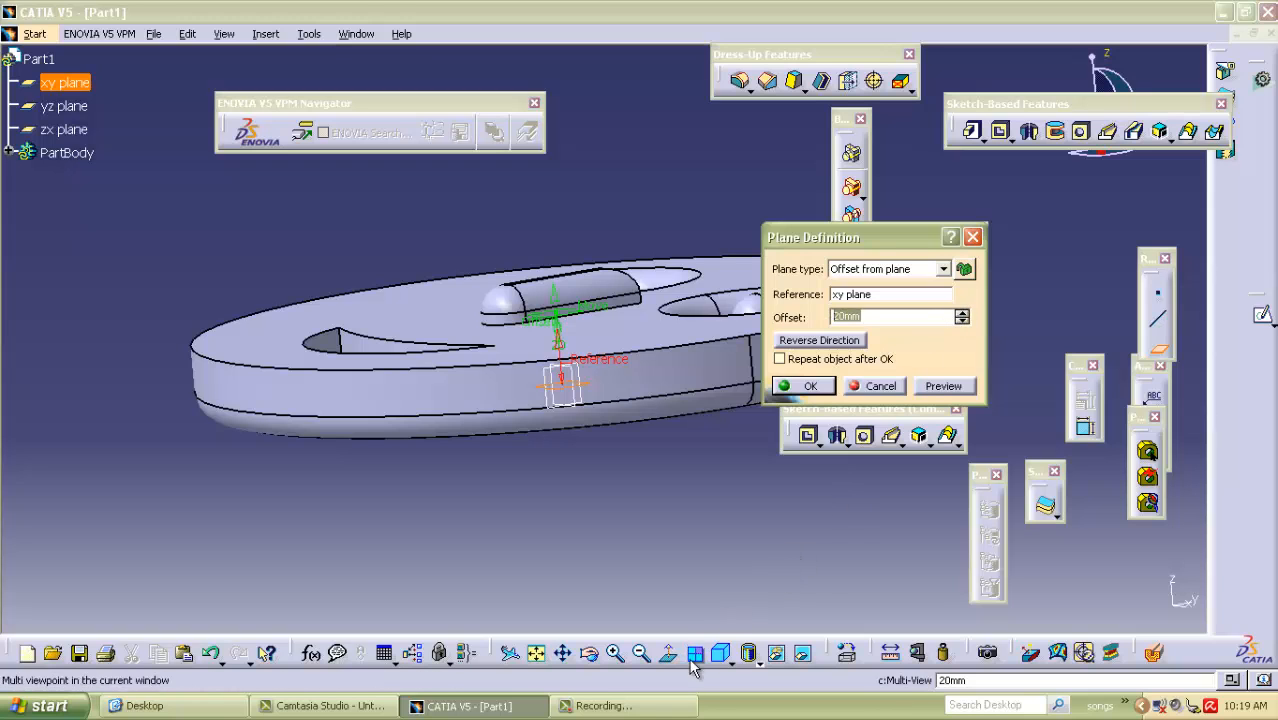
left_click(749, 656)
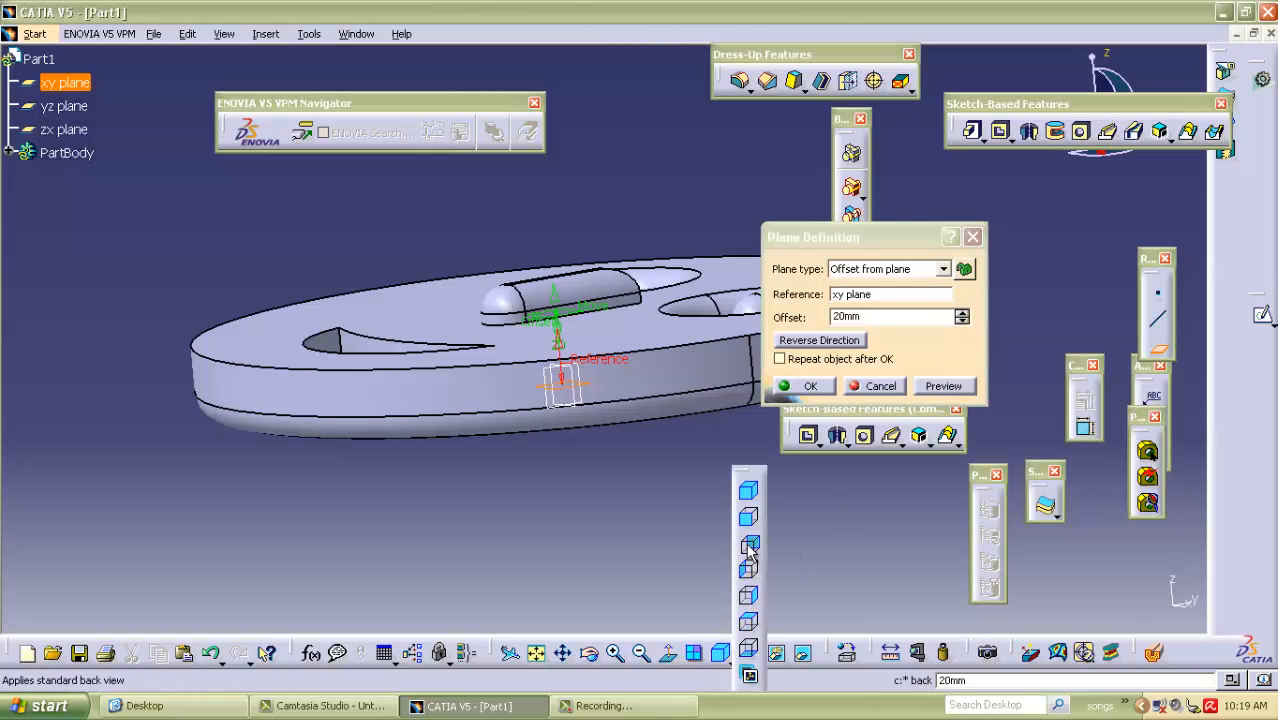
left_click(750, 545)
left_click(760, 548)
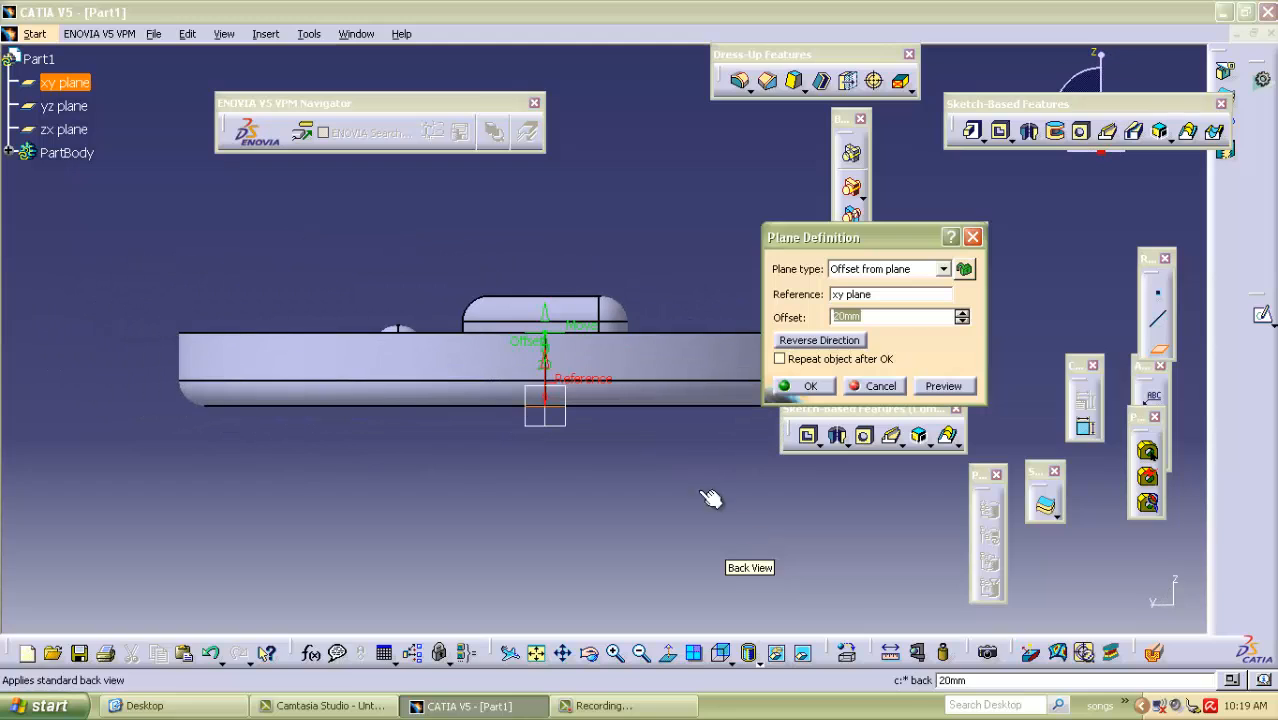
left_click_drag(548, 318, 548, 293)
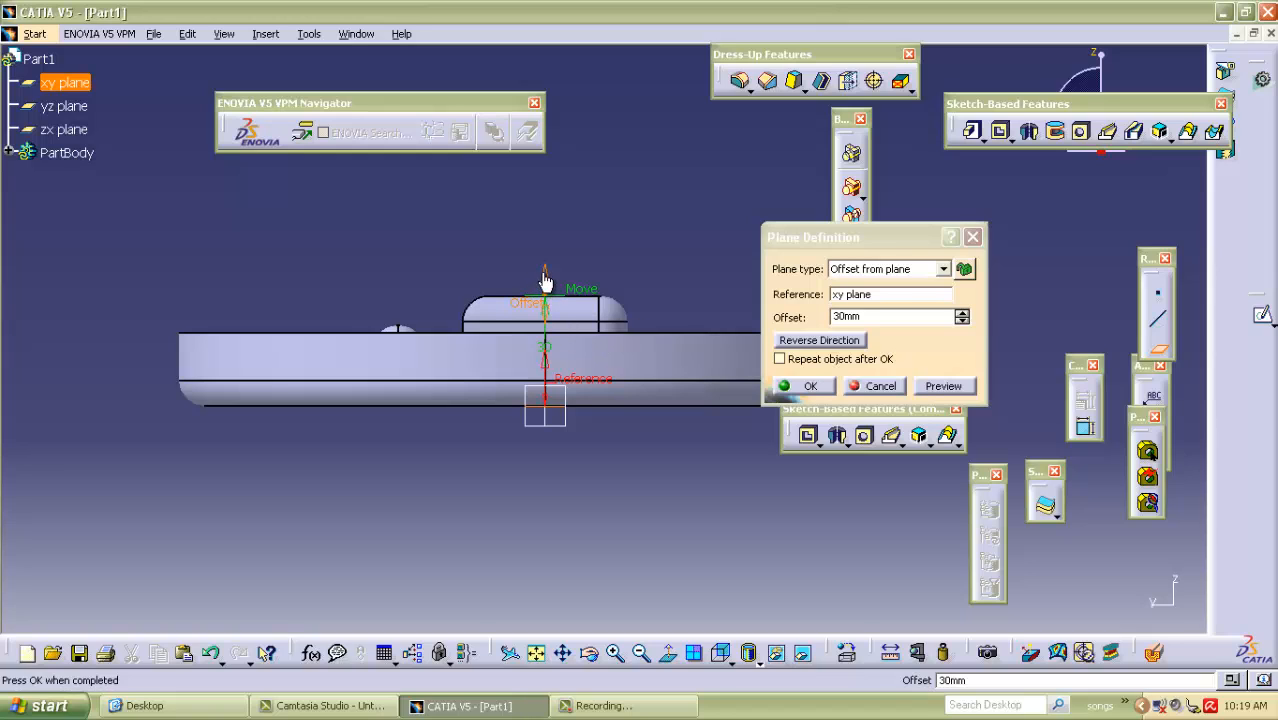
left_click_drag(547, 268, 548, 241)
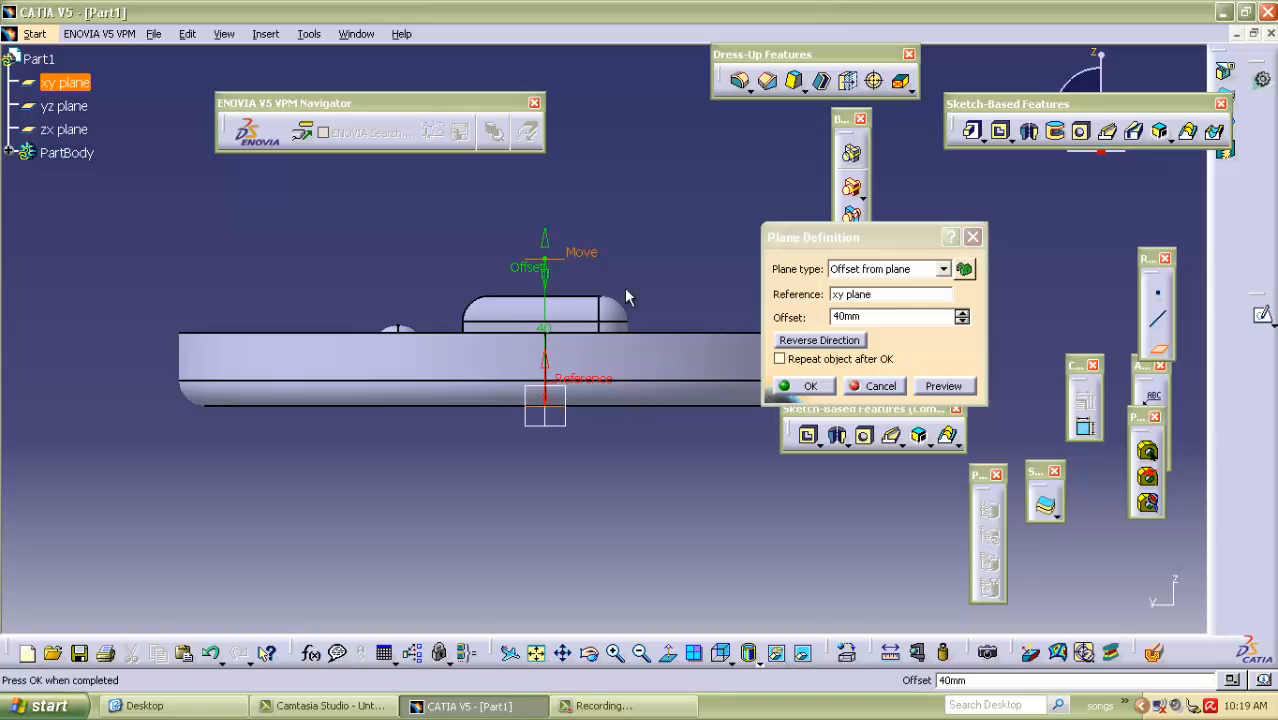
left_click_drag(873, 317, 811, 339)
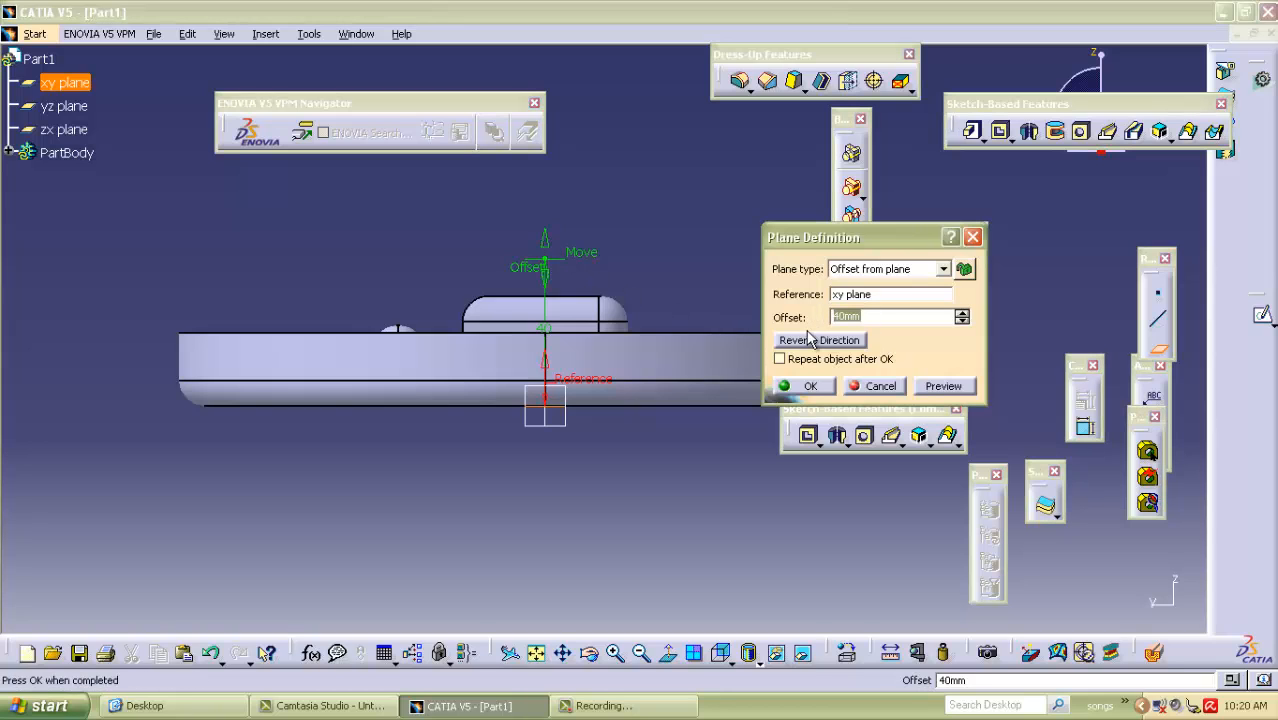
left_click(940, 386)
left_click(812, 387)
Expand PartBody in the specification tree and examine the filleted face and the offset plane from several angles.
middle_click_drag(655, 270, 465, 302)
middle_click_drag(440, 223, 502, 210)
middle_click_drag(631, 201, 538, 260)
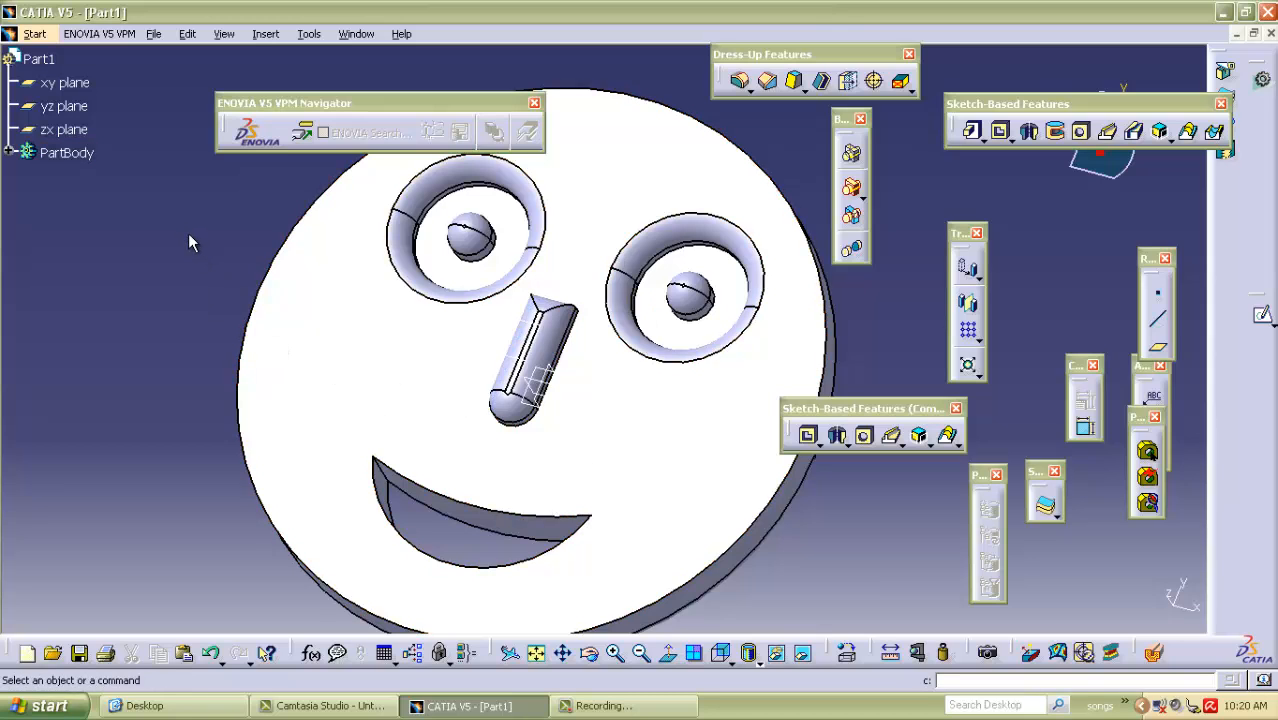
left_click(9, 153)
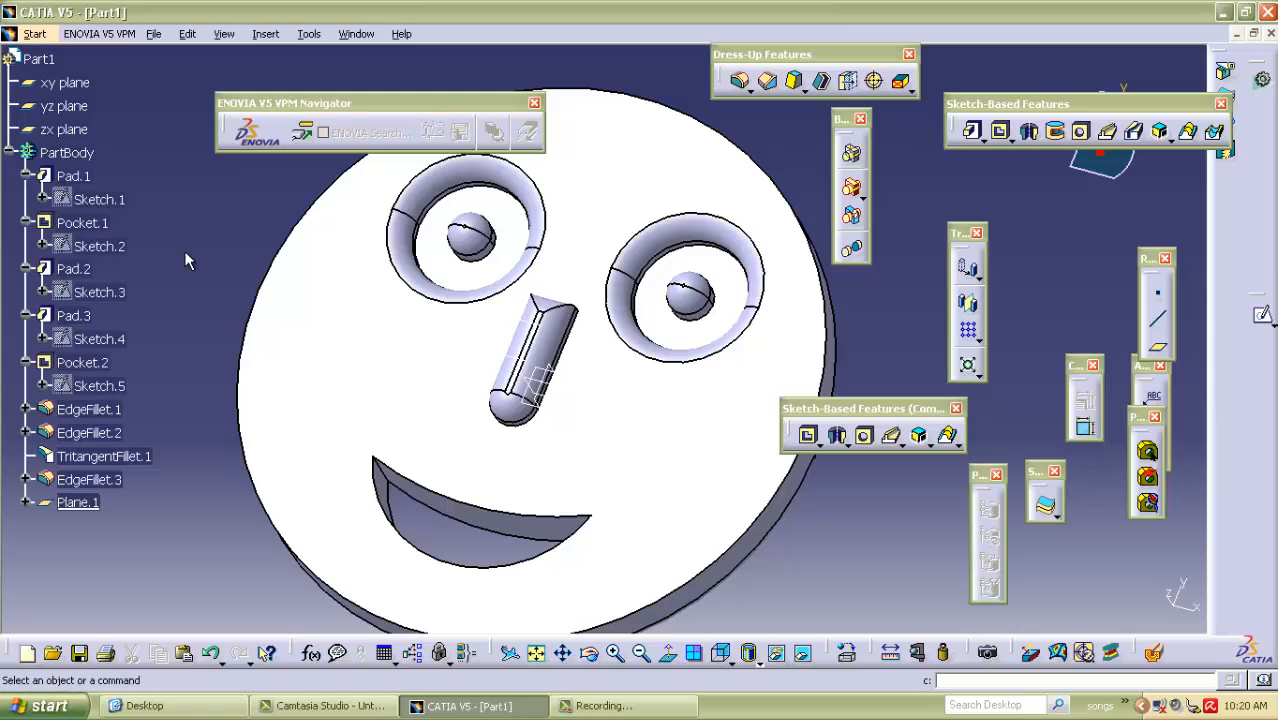
middle_click_drag(165, 157, 222, 297)
middle_click_drag(577, 446, 560, 233)
middle_click_drag(605, 539, 585, 402)
middle_click_drag(531, 306, 562, 385)
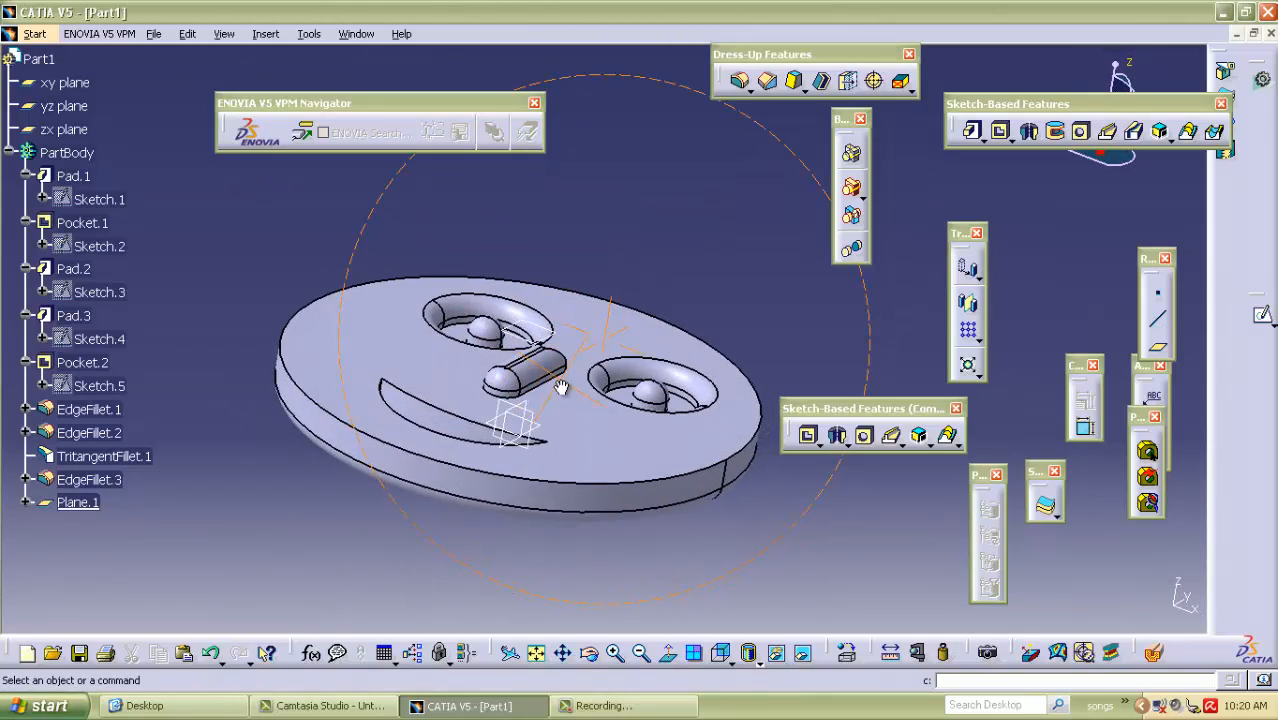
Switch the smiley part to the Surface Machining workbench.
middle_click_drag(434, 211, 551, 371)
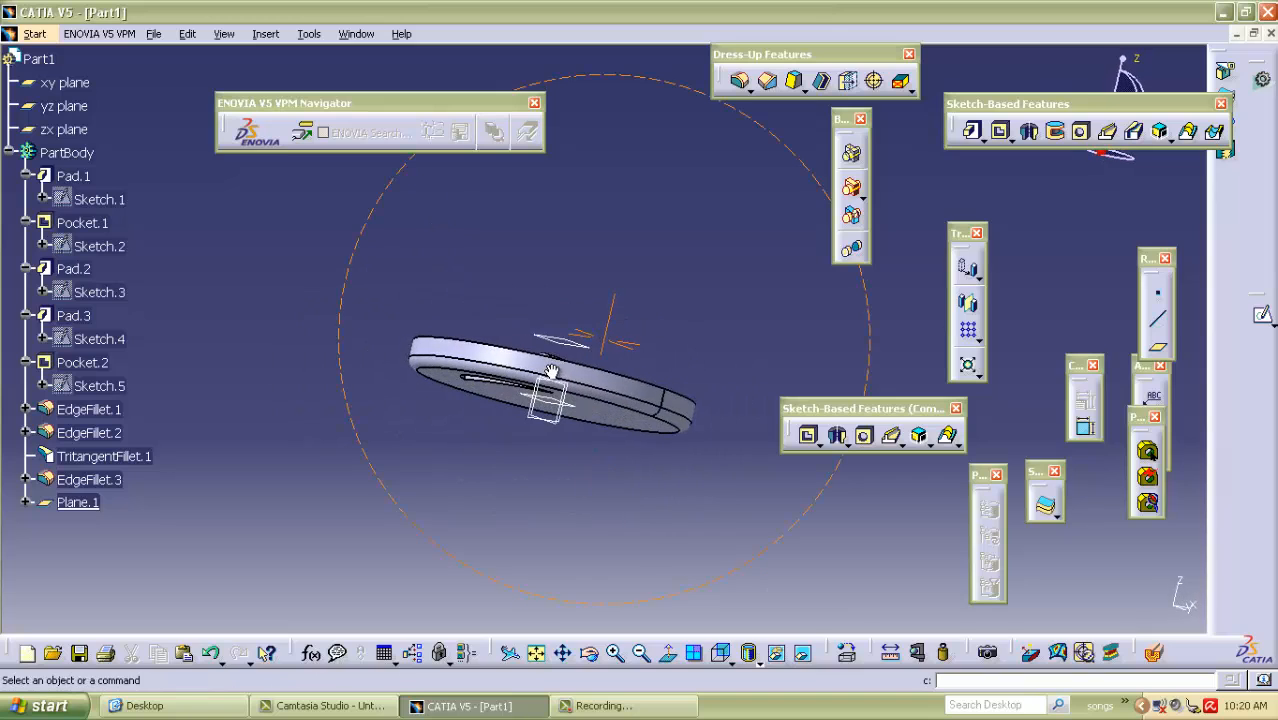
middle_click_drag(541, 276, 512, 310)
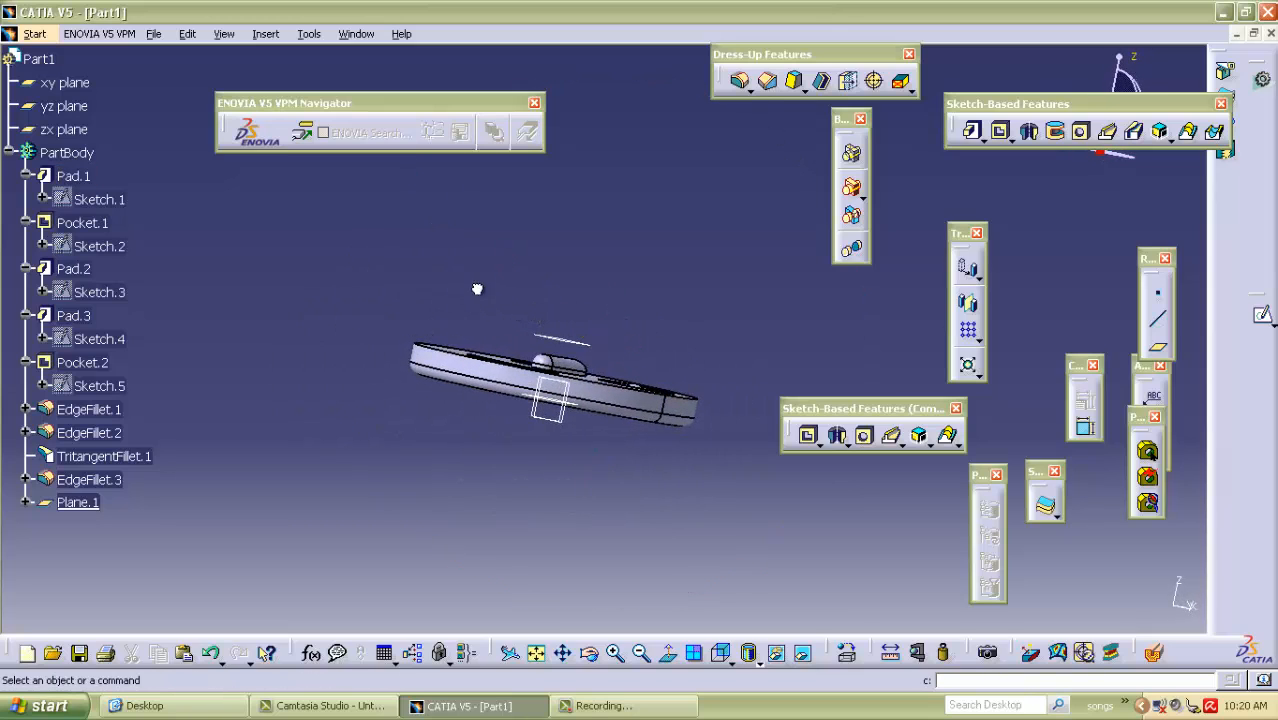
middle_click_drag(543, 256, 385, 203)
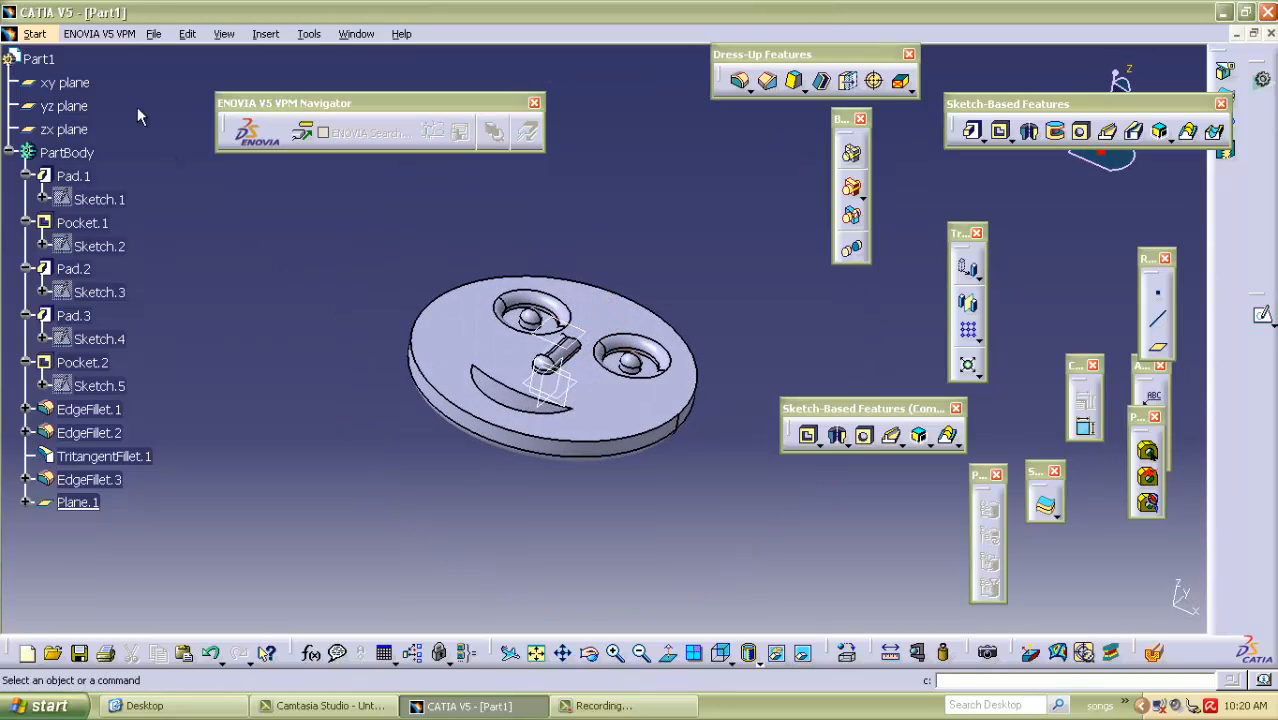
left_click(34, 33)
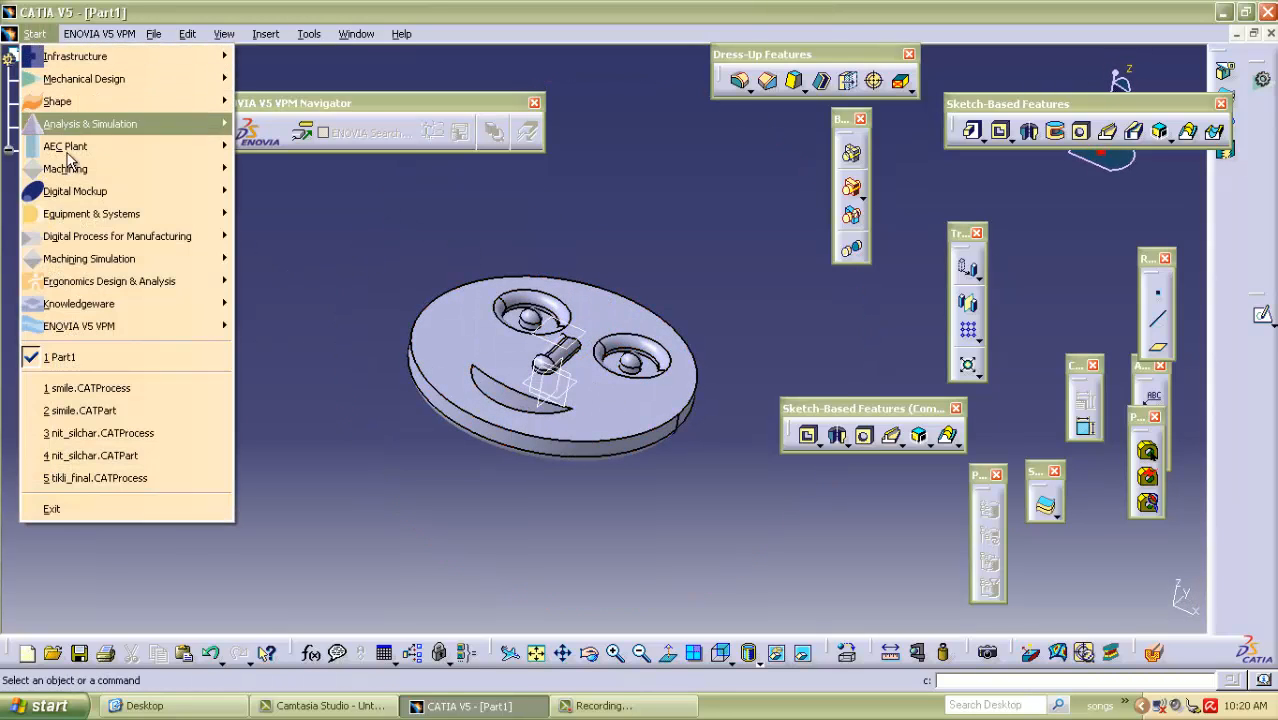
mouse_move(68, 168)
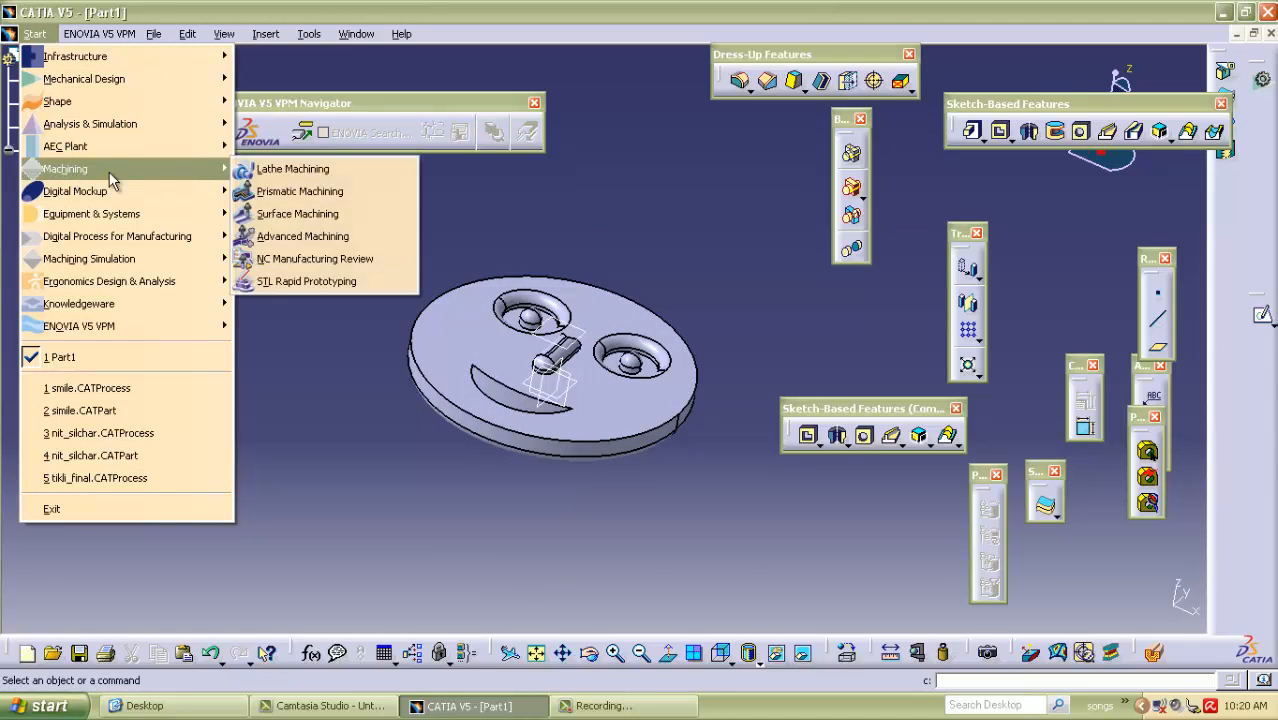
left_click(287, 214)
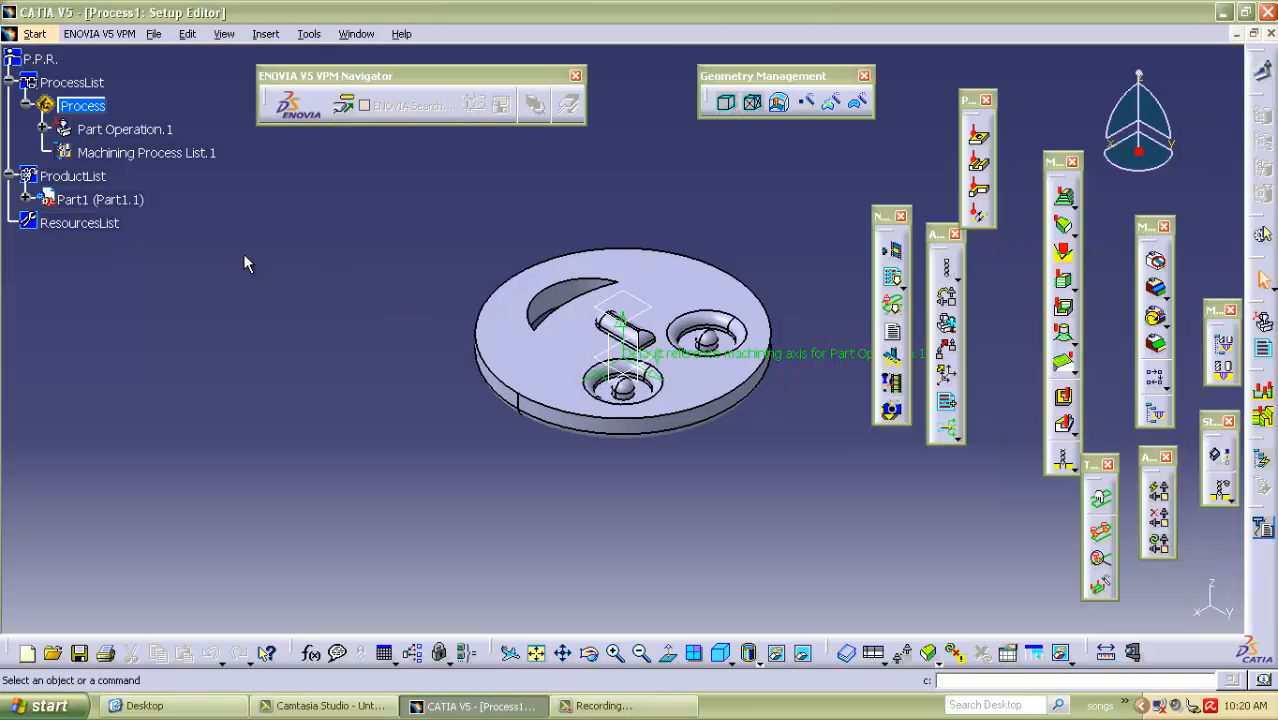
middle_click_drag(245, 262, 333, 266)
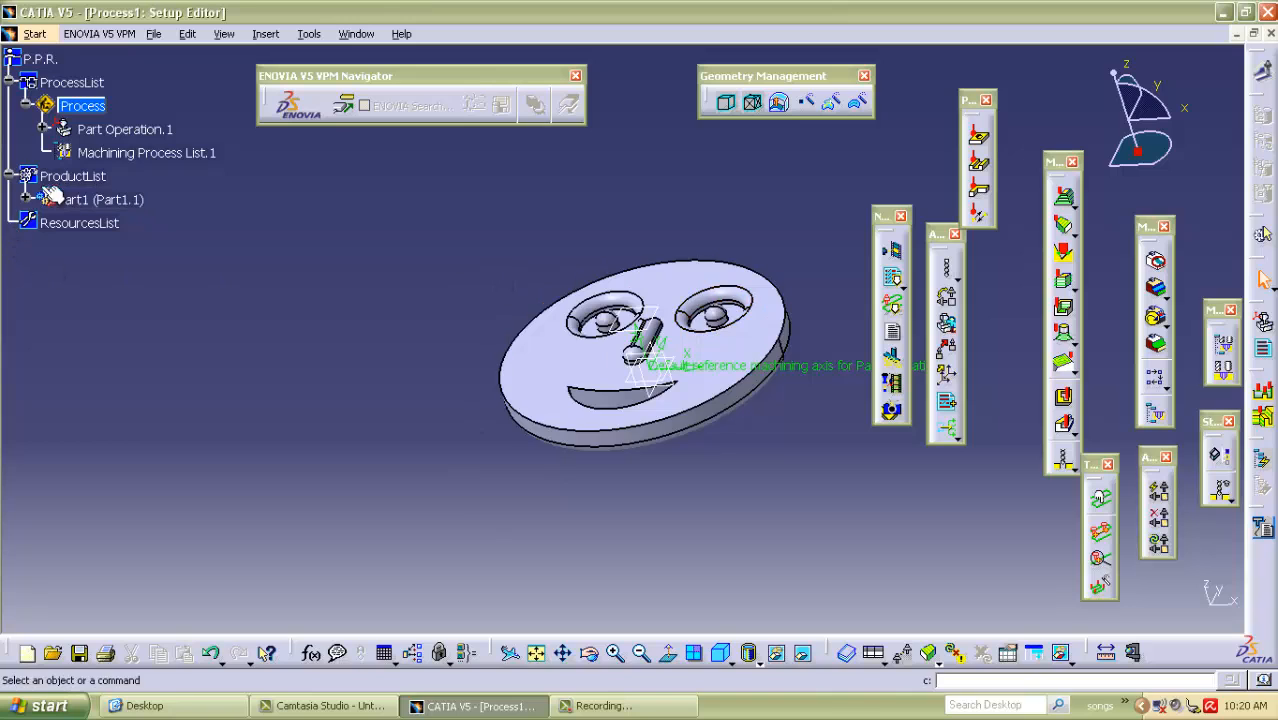
Create a stock by offset around PartBody with a 10 mm offset and Part1 as destination.
left_click(780, 104)
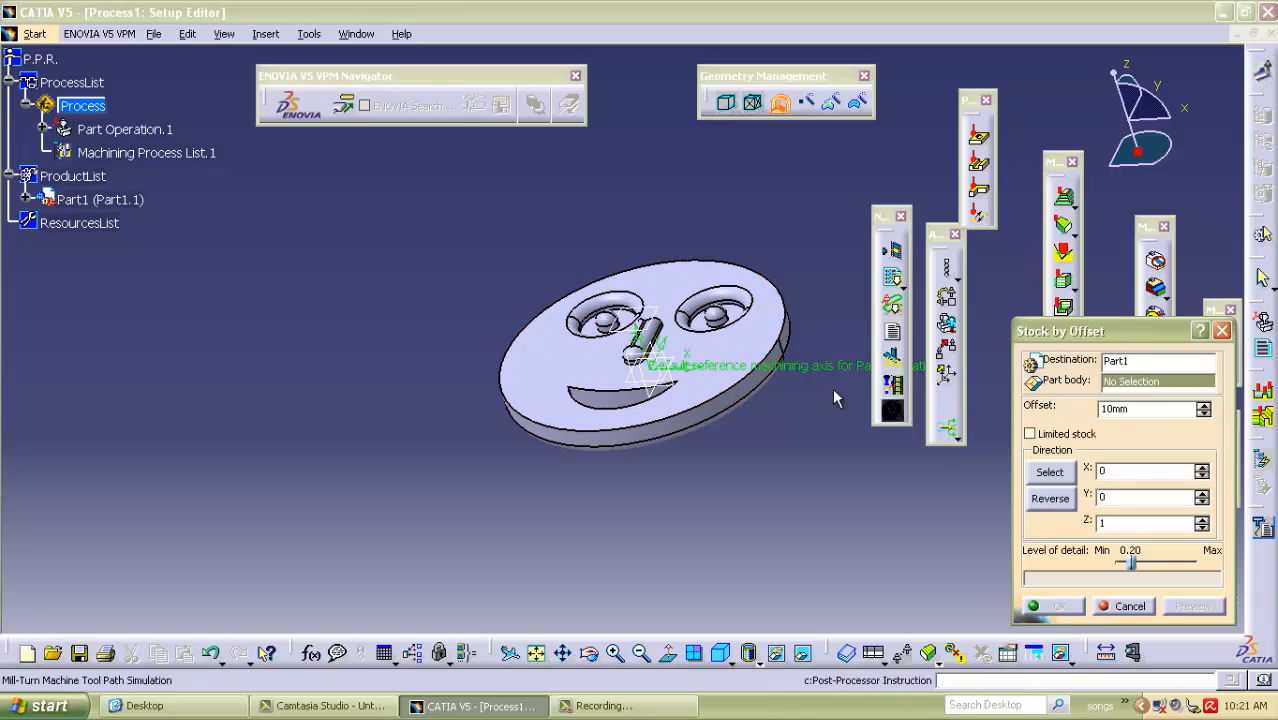
left_click(561, 369)
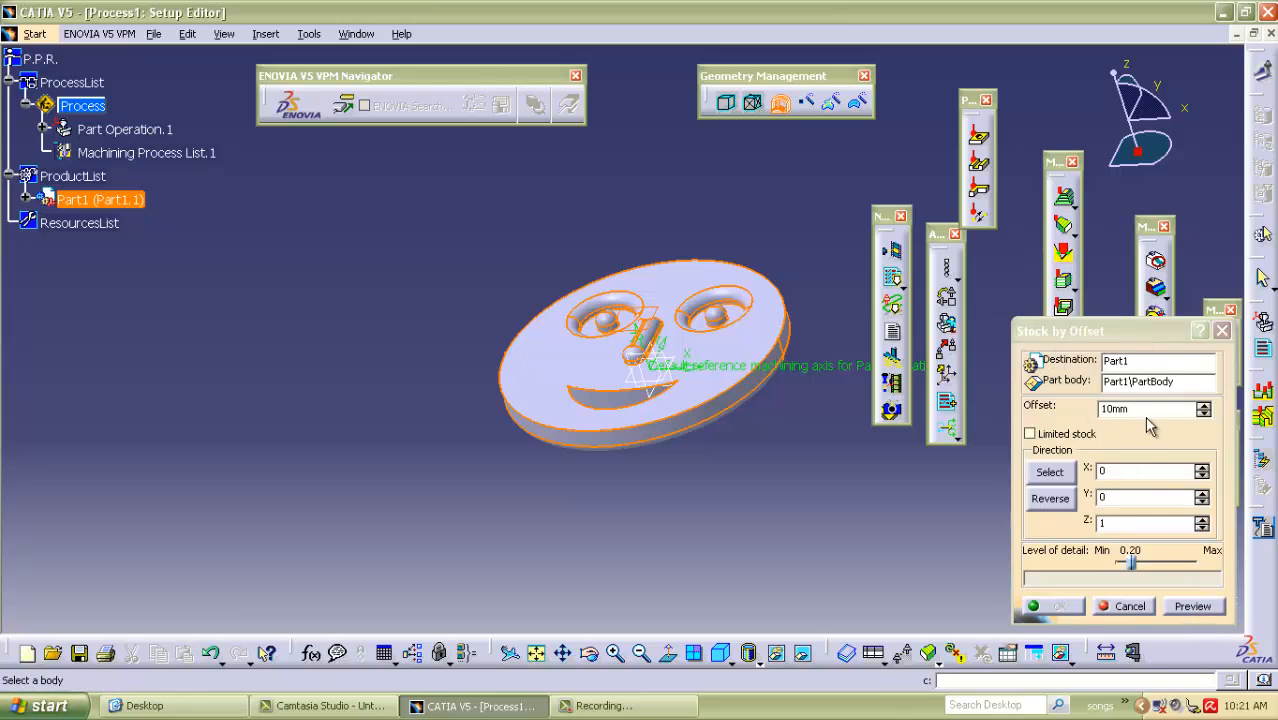
left_click(1193, 606)
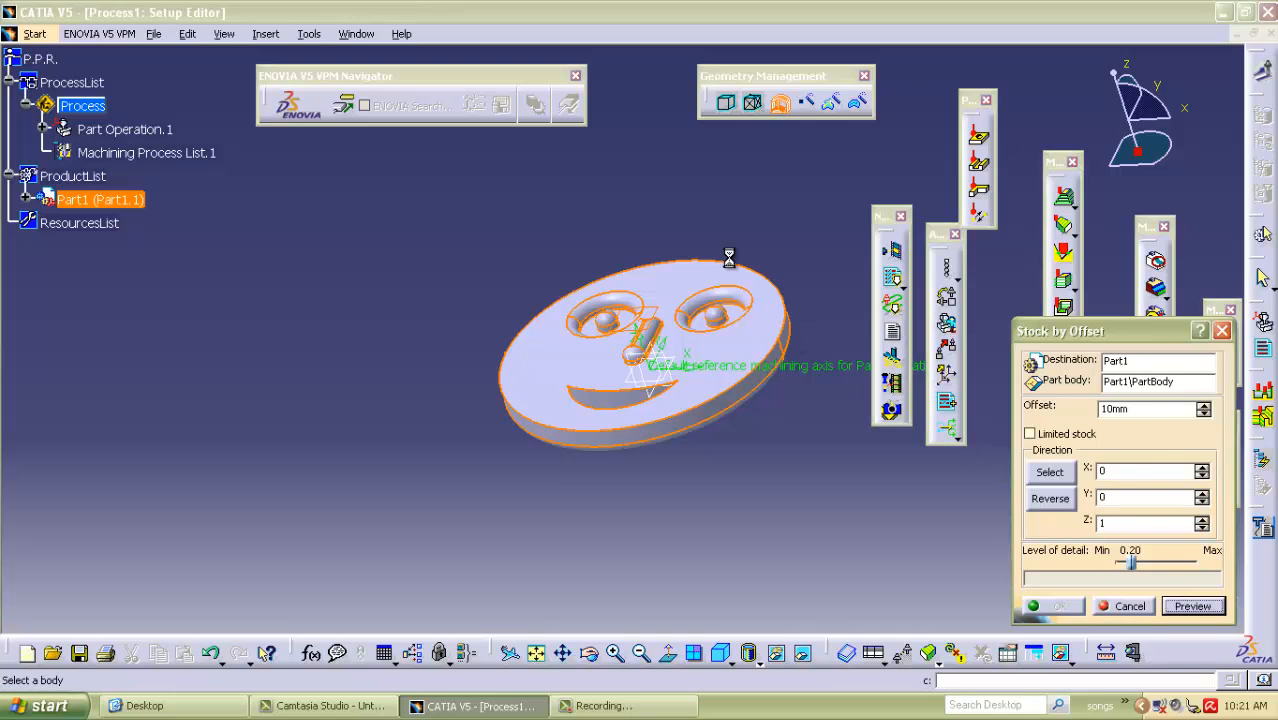
middle_click_drag(548, 186, 845, 447)
middle_click_drag(622, 199, 707, 542)
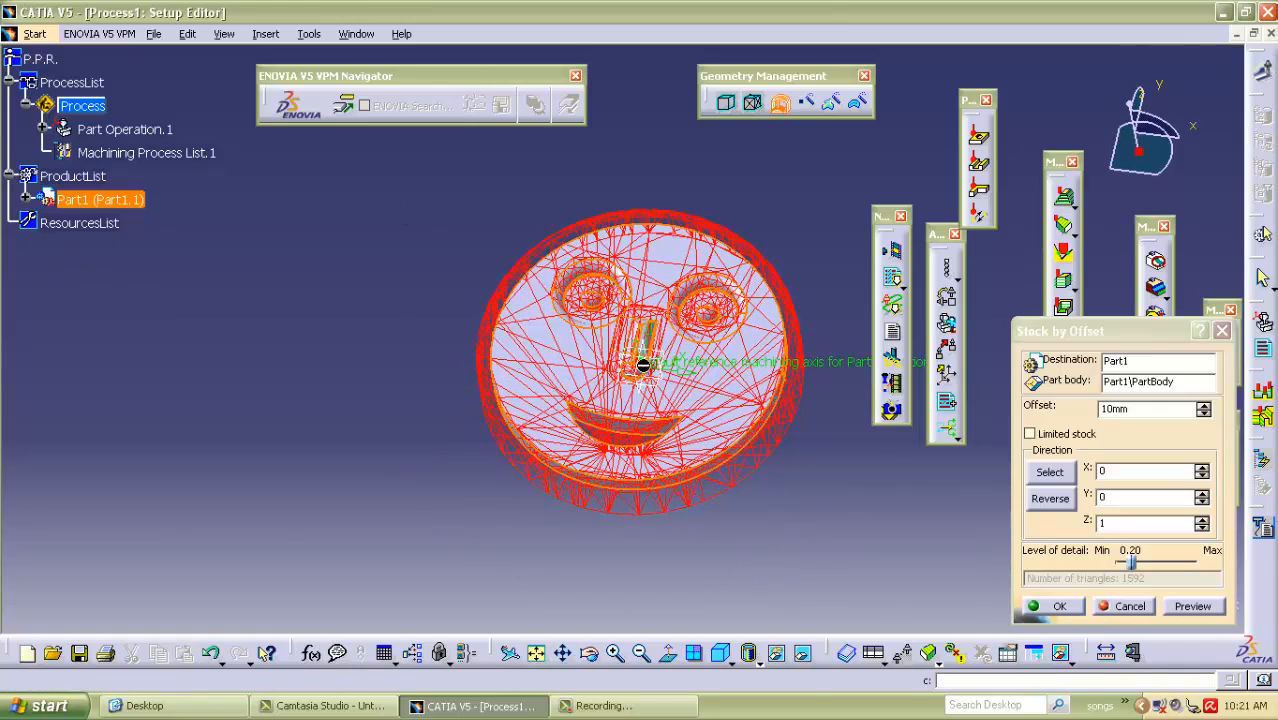
left_click(1062, 607)
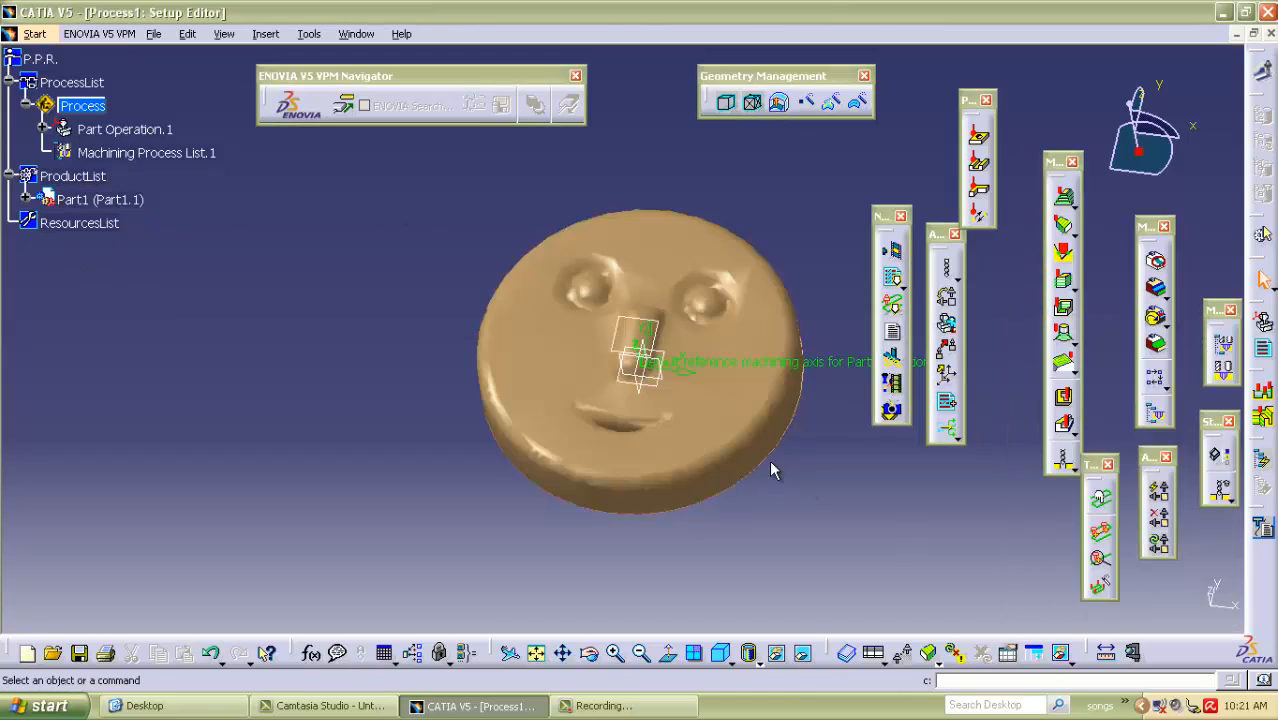
Expand Part1 in the process tree, open its PartBody for part editing and insert a new body.
middle_click_drag(467, 208, 533, 237)
left_click(25, 199)
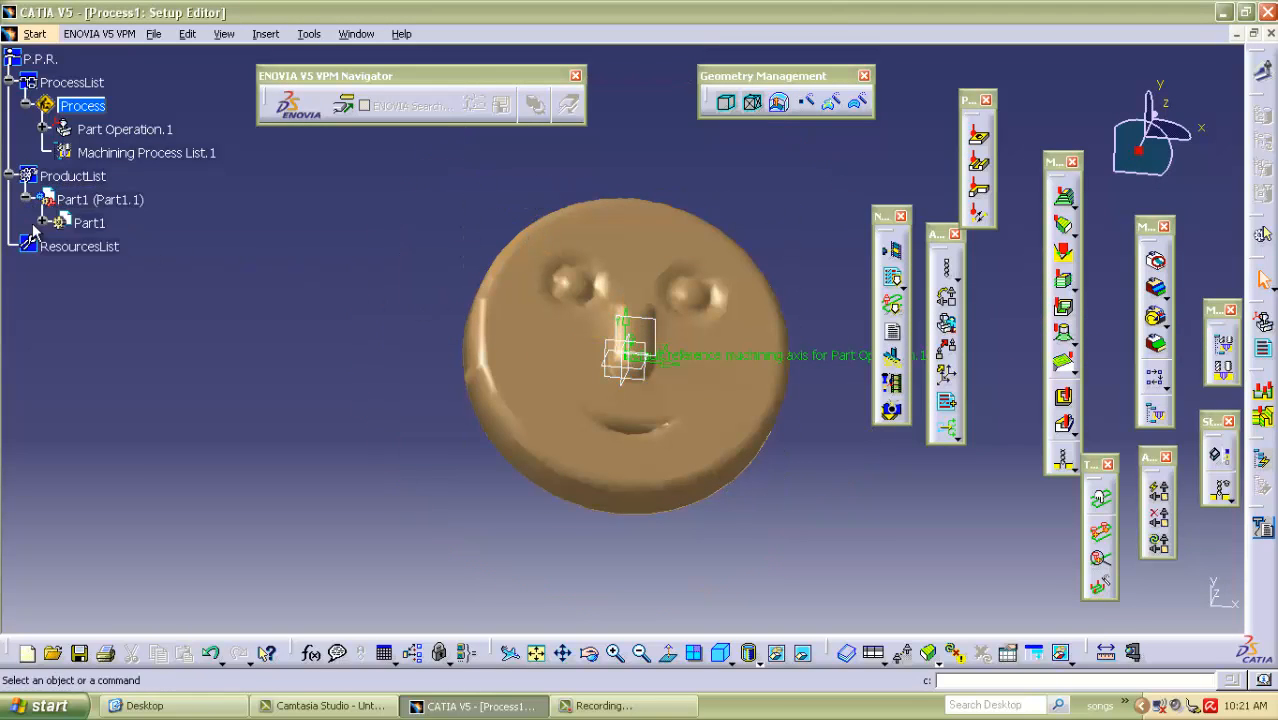
left_click(41, 222)
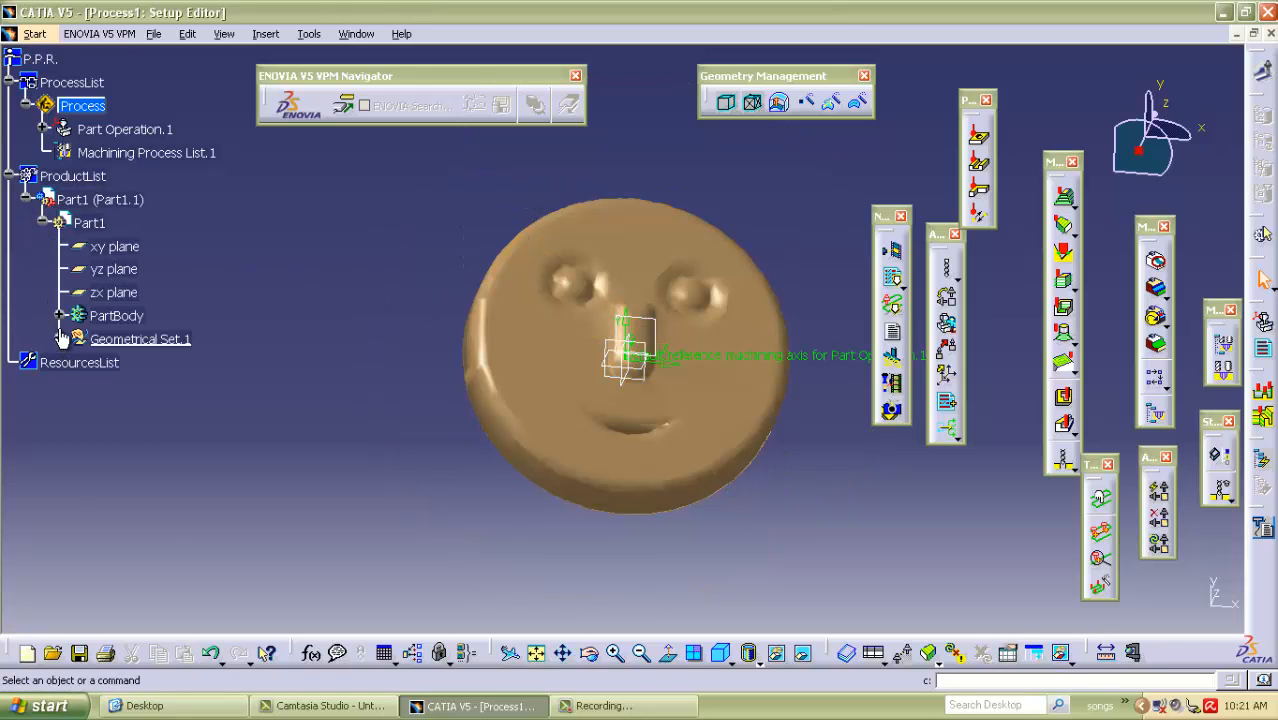
left_click(59, 316)
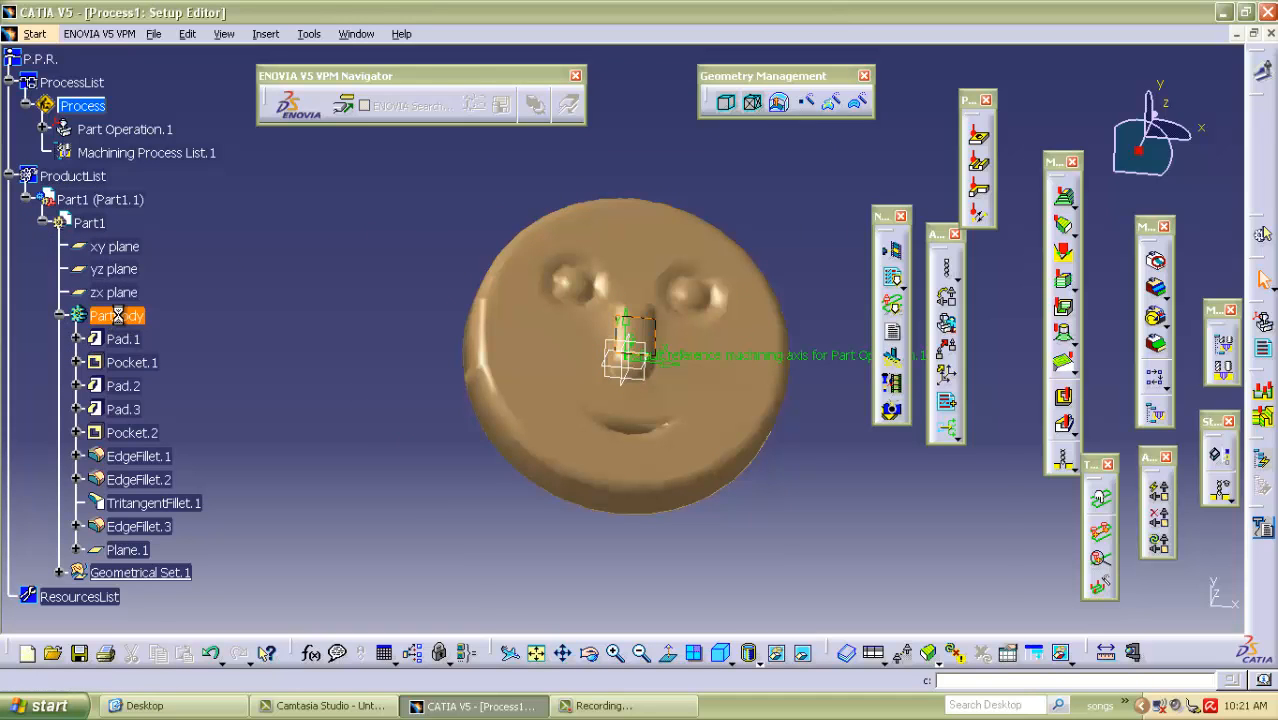
double_click(113, 316)
middle_click_drag(738, 535, 636, 385)
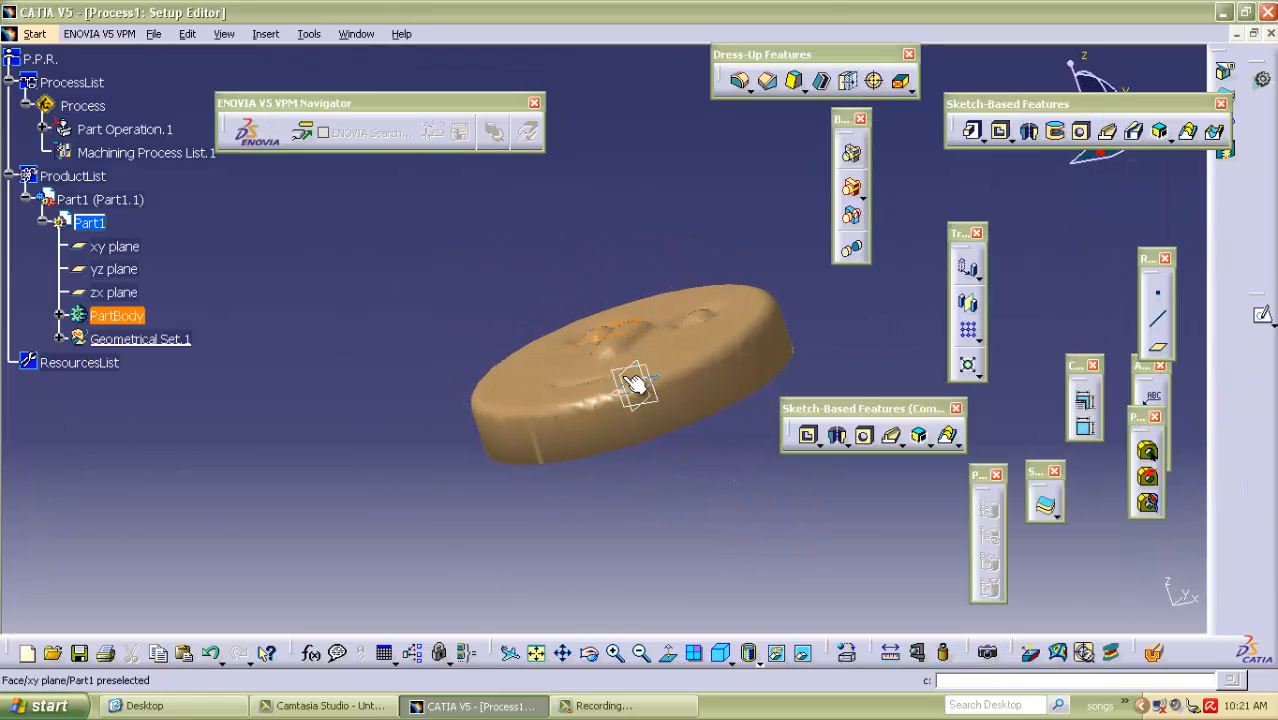
left_click(265, 34)
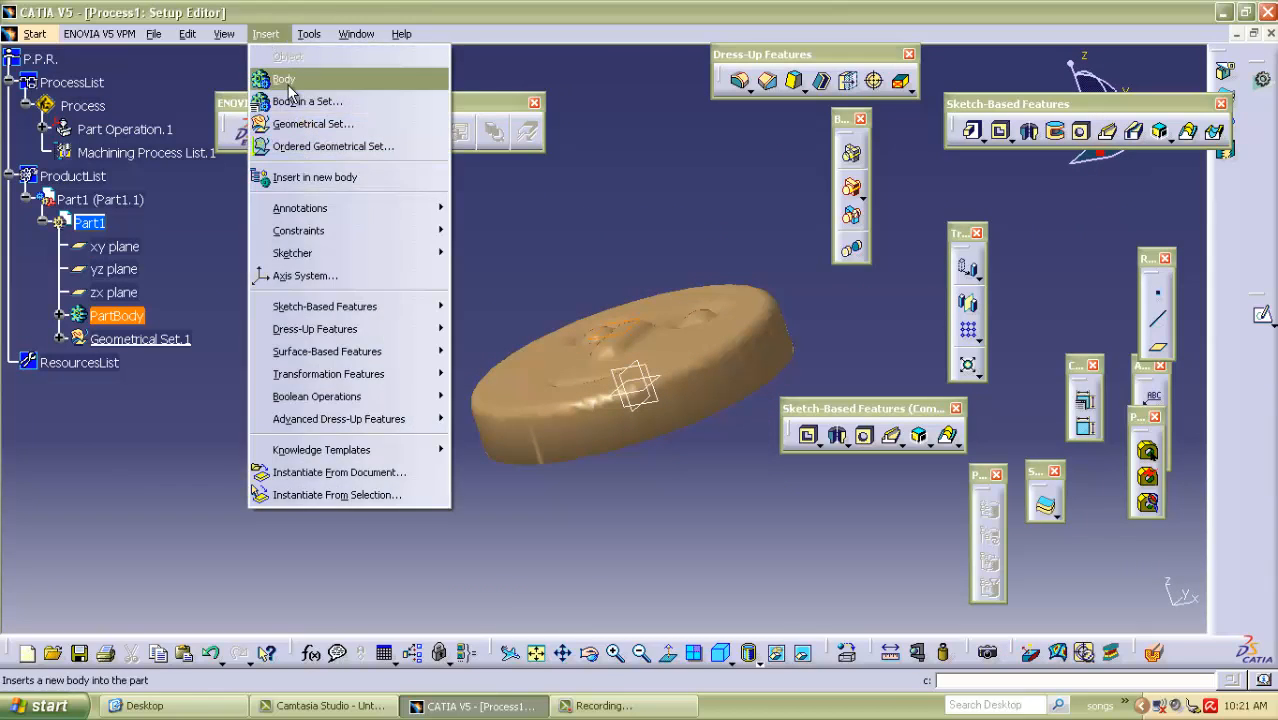
left_click(300, 79)
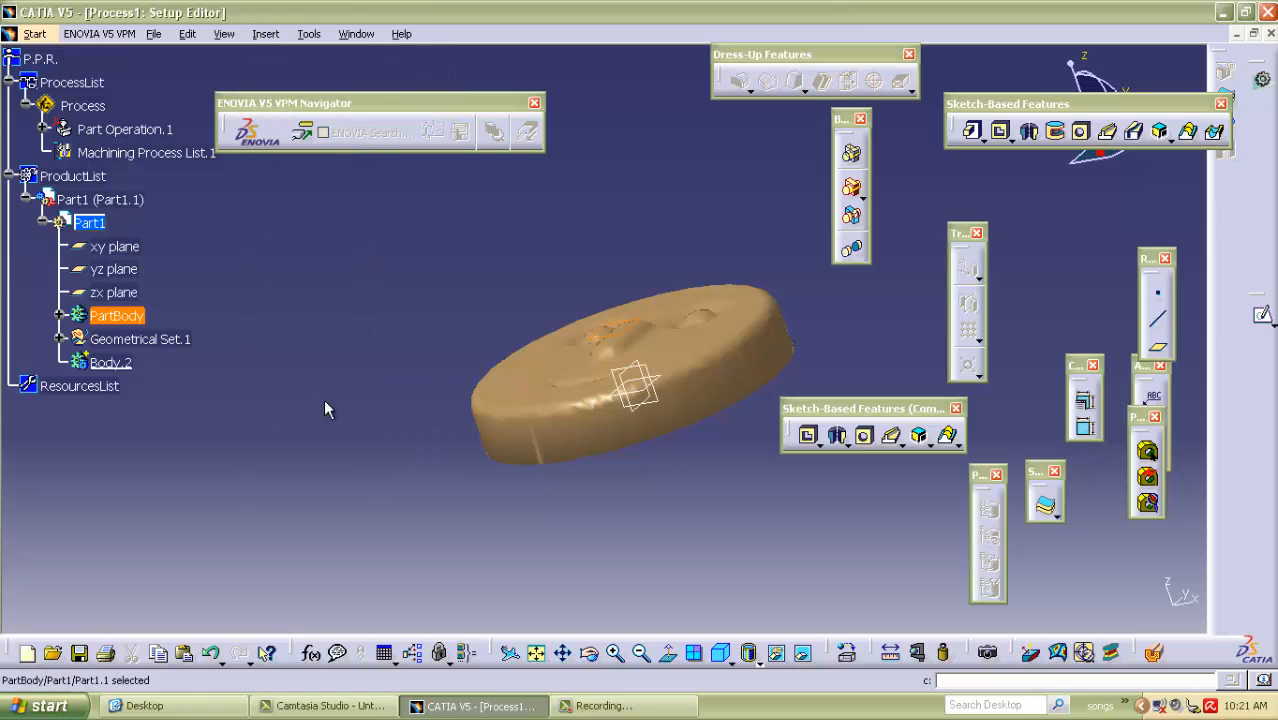
Sketch on the xy plane a centered rectangle about 36 by 68 mm, on the vertical axis just above the stock disc.
left_click(647, 390)
left_click(1262, 314)
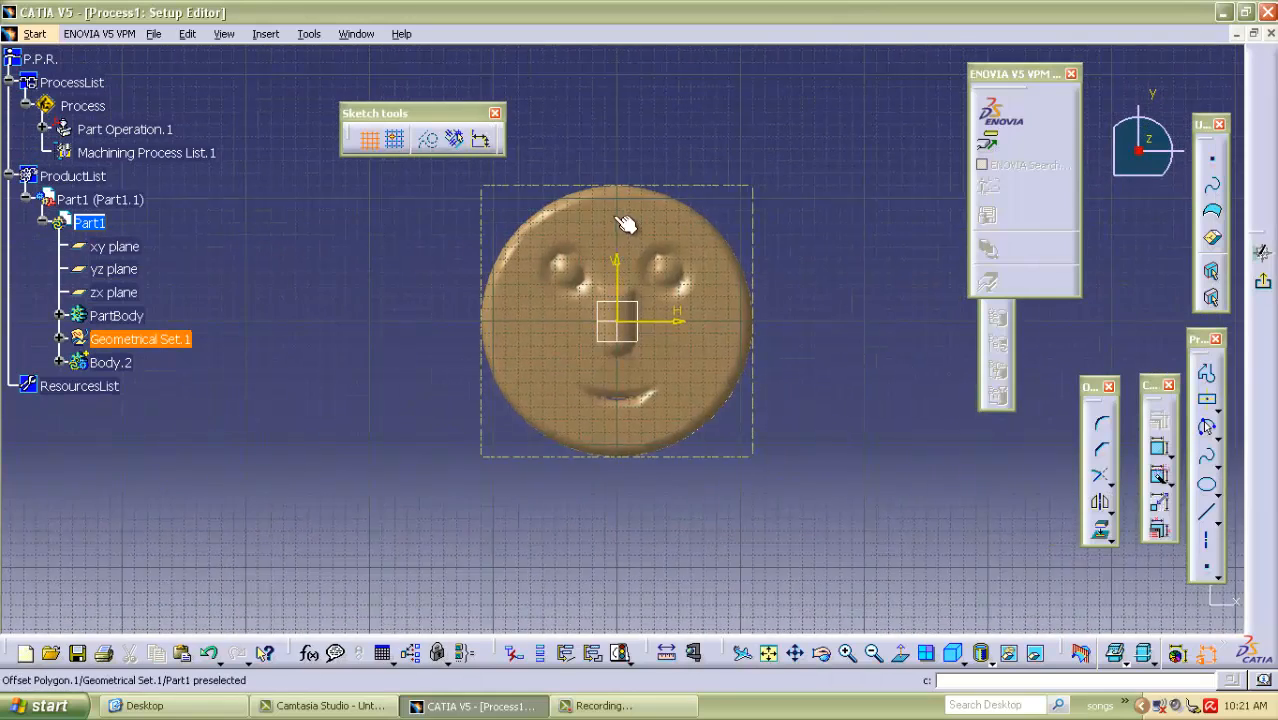
left_click(1207, 400)
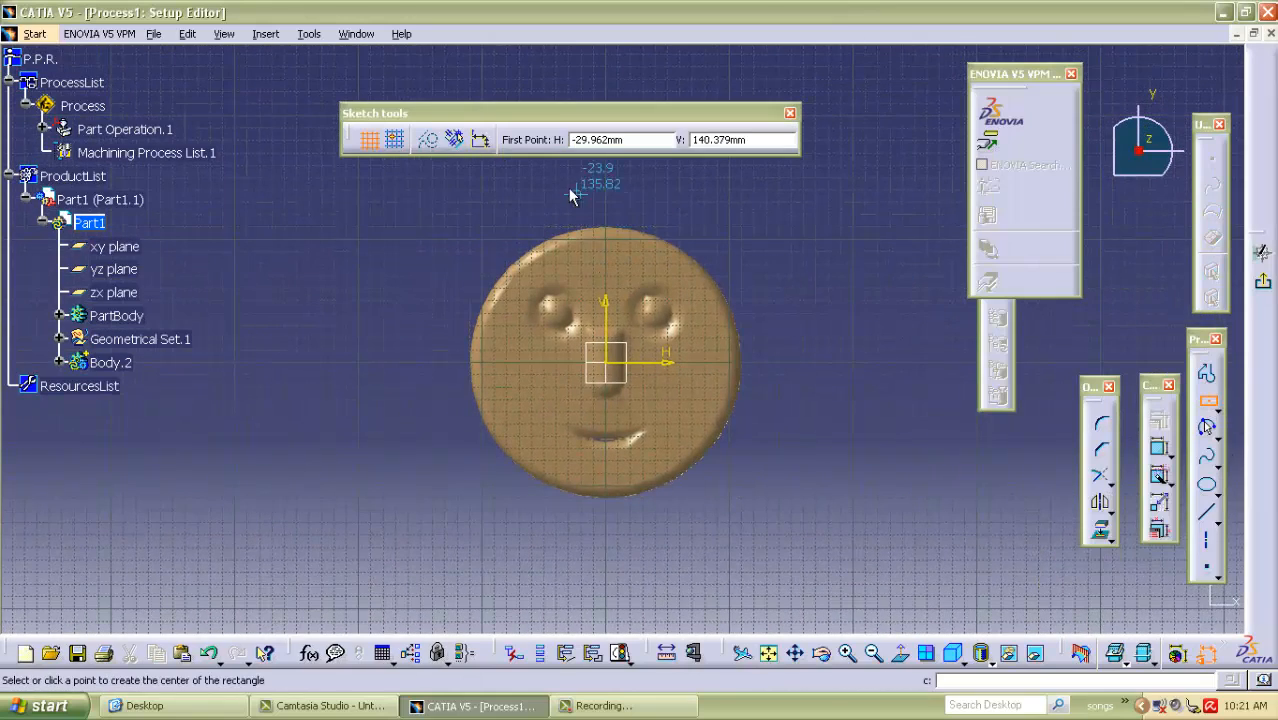
left_click(607, 233)
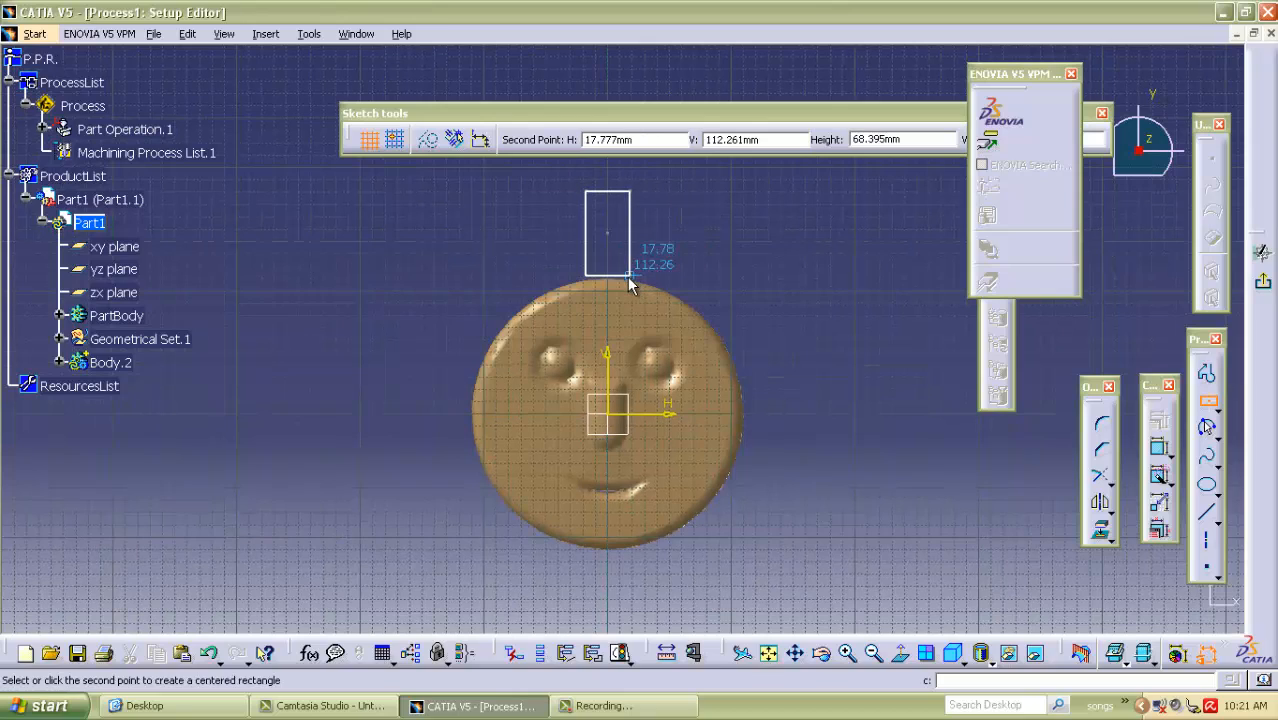
left_click(630, 276)
Move the rectangle's lower edge down so it almost touches the upper rim of the stock disc.
mouse_move(623, 359)
middle_mouse_down()
mouse_move(614, 214)
mouse_move(639, 402)
mouse_move(627, 350)
mouse_move(580, 284)
middle_mouse_up()
middle_click_drag(580, 284, 582, 348)
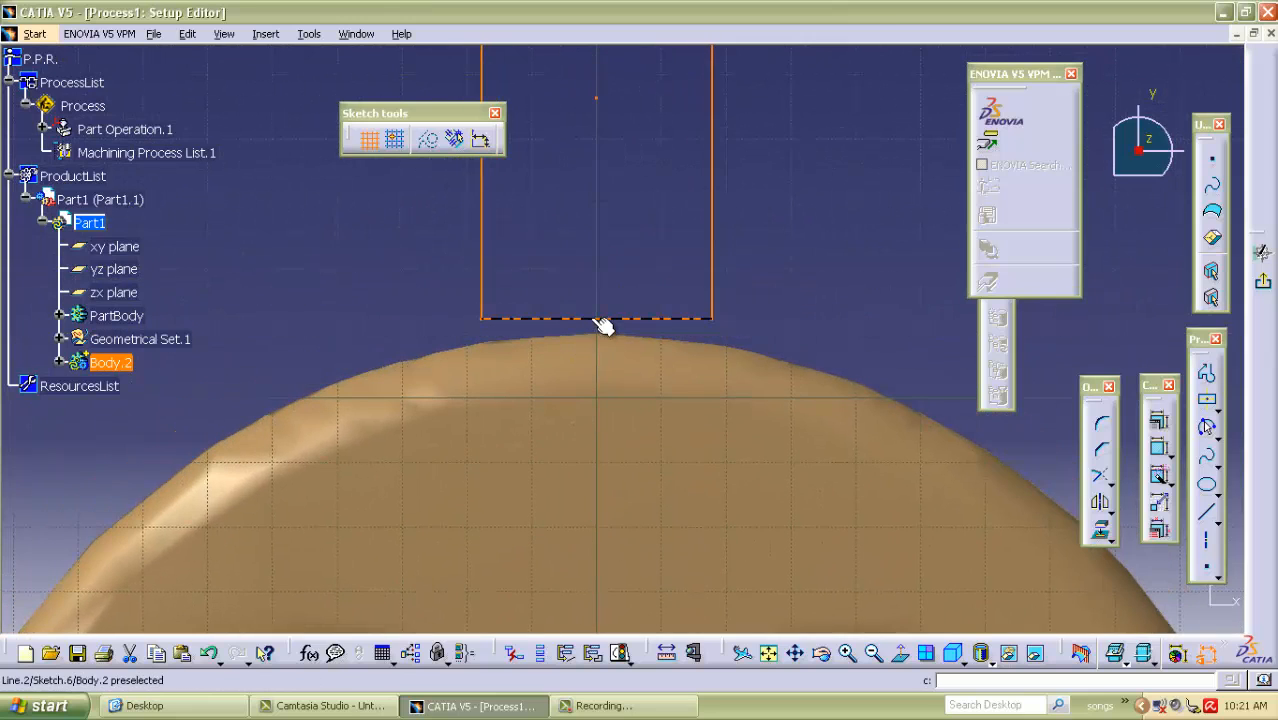
left_click_drag(593, 321, 593, 333)
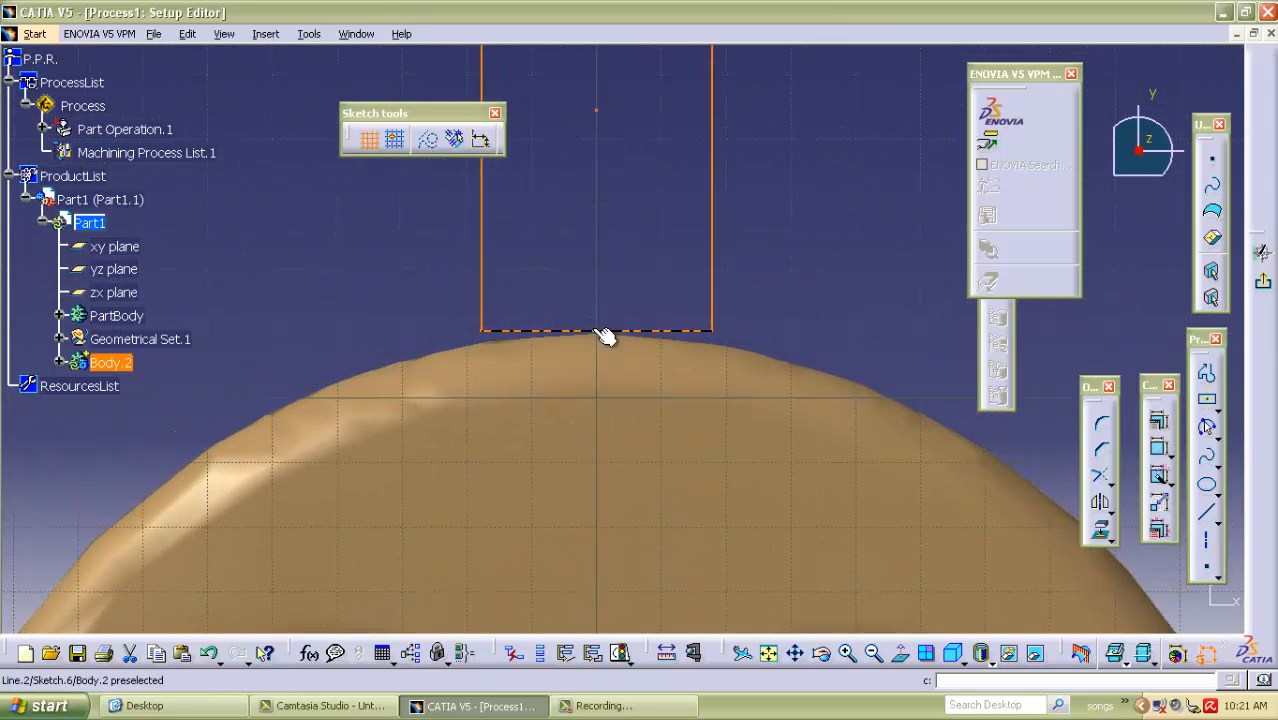
middle_click_drag(655, 133, 704, 251, "ctrl")
left_click(729, 208)
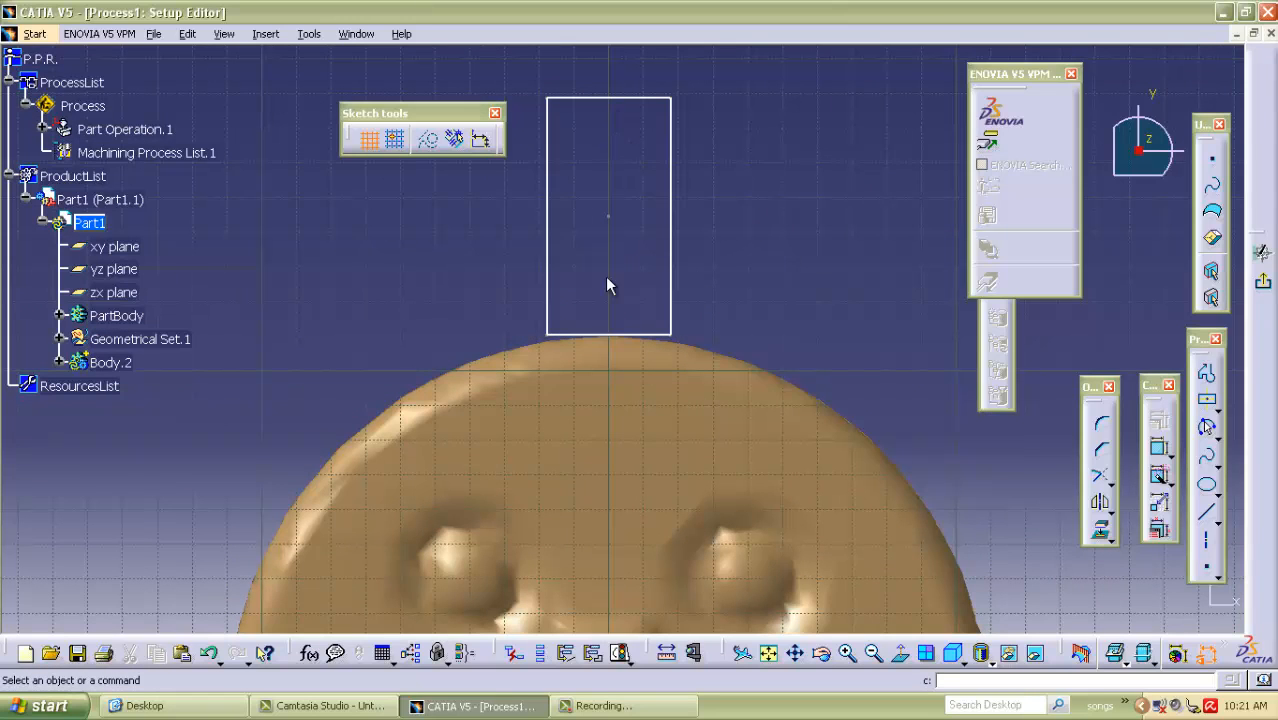
Dimension the rectangle's width and height.
mouse_move(688, 280)
middle_mouse_down("ctrl")
mouse_move(705, 251)
mouse_move(565, 129)
middle_mouse_up("ctrl")
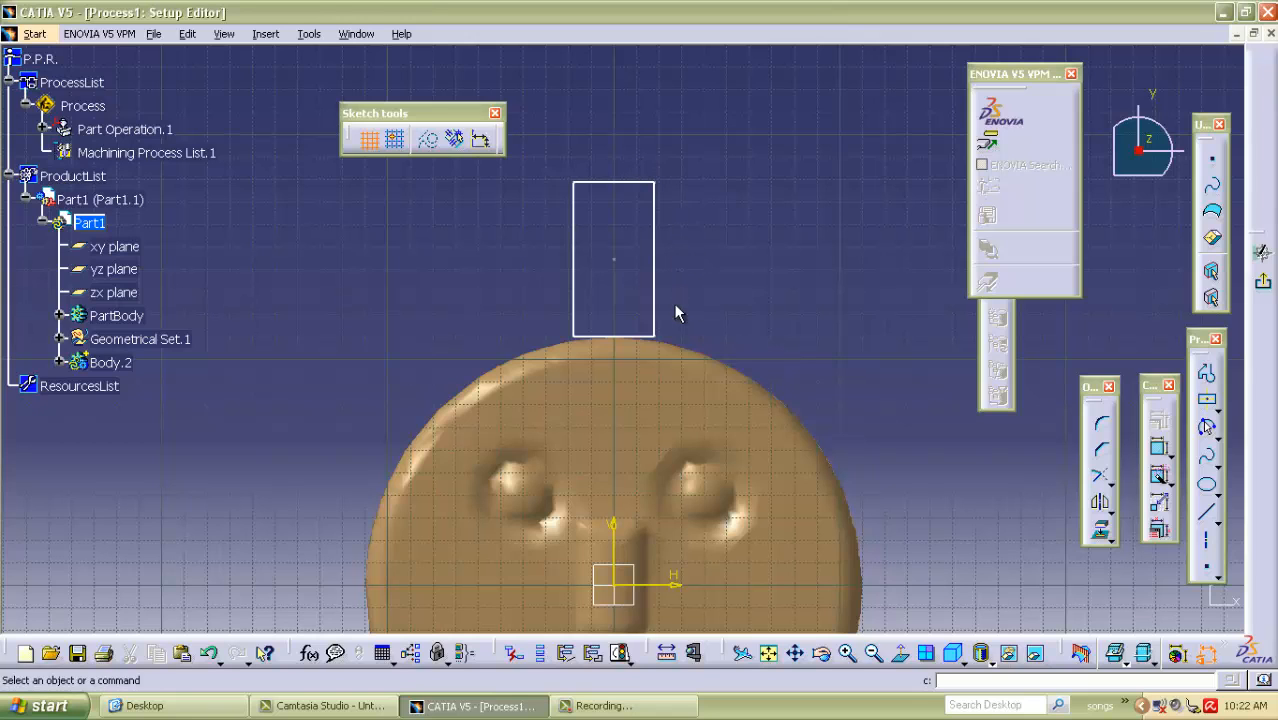
middle_click_drag(716, 163, 783, 322)
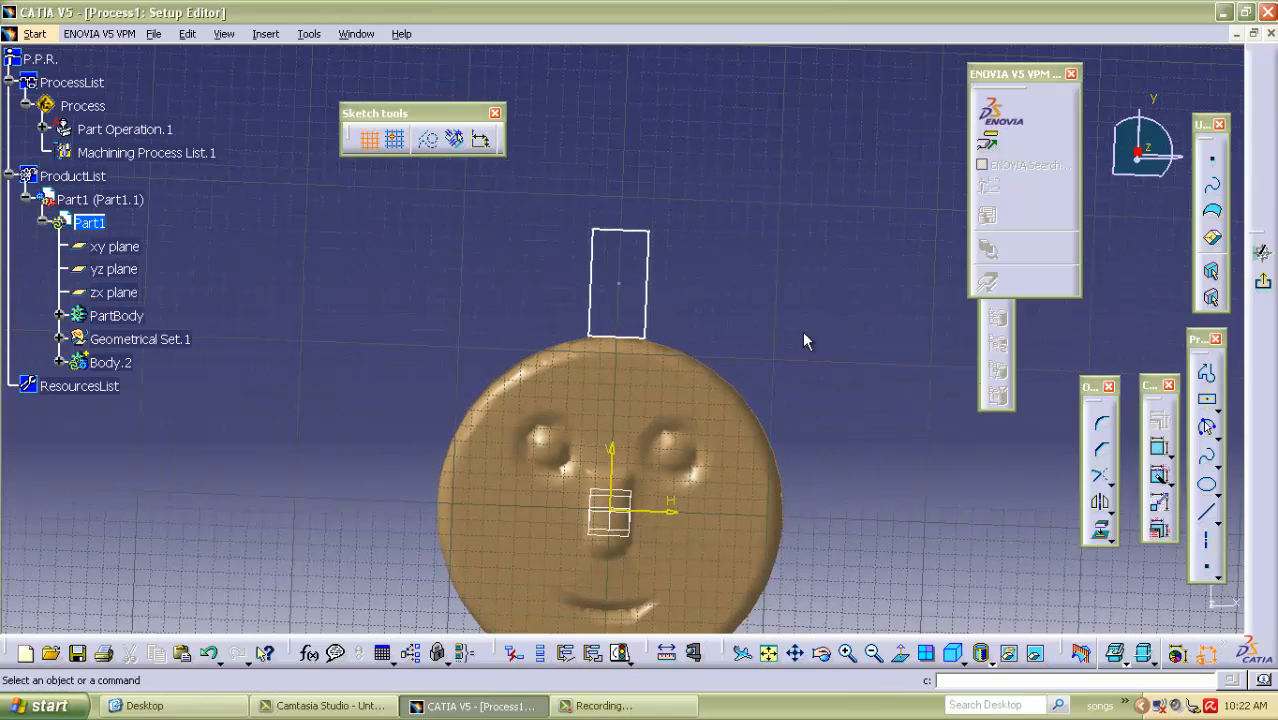
left_click(900, 653)
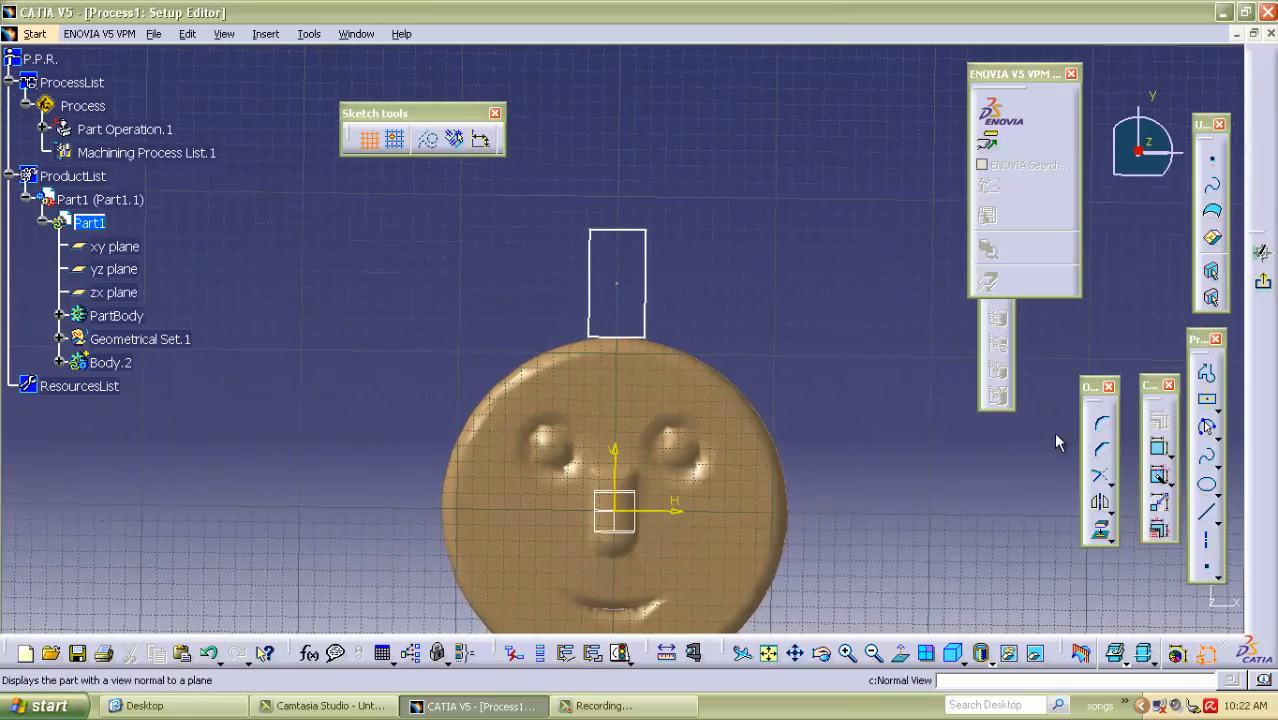
left_click(1160, 450)
left_click(645, 288)
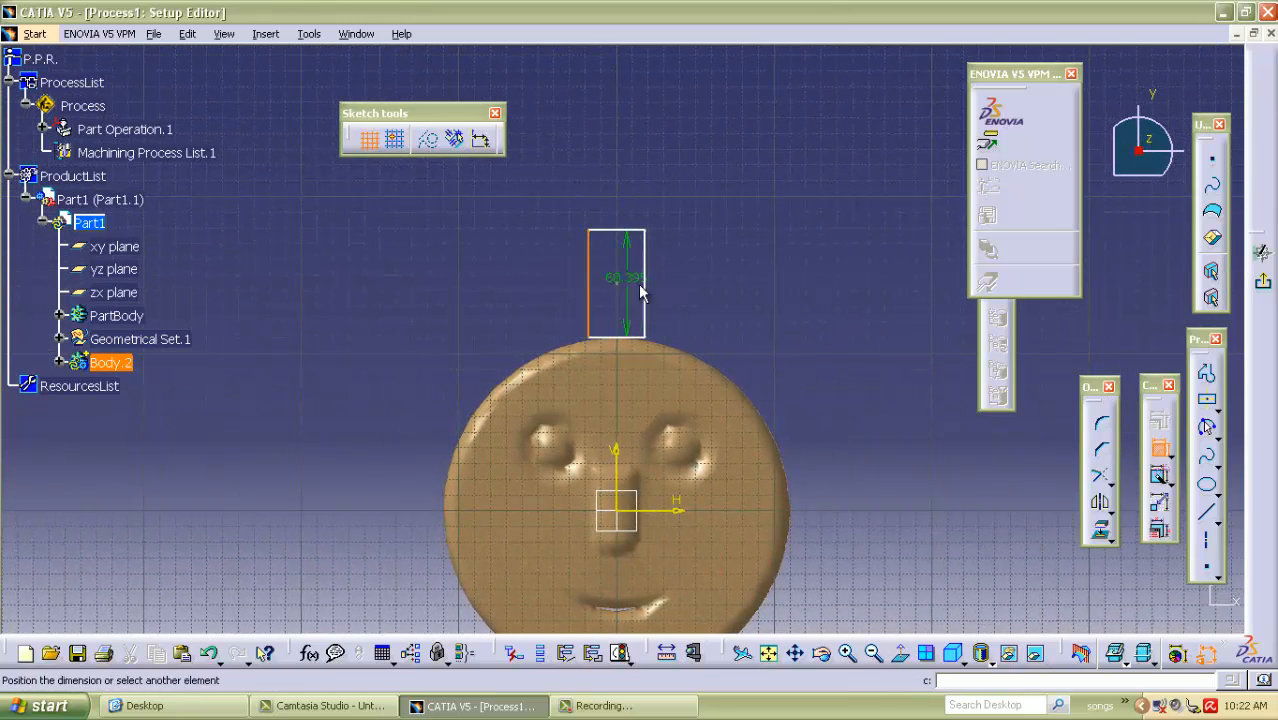
left_click(628, 106)
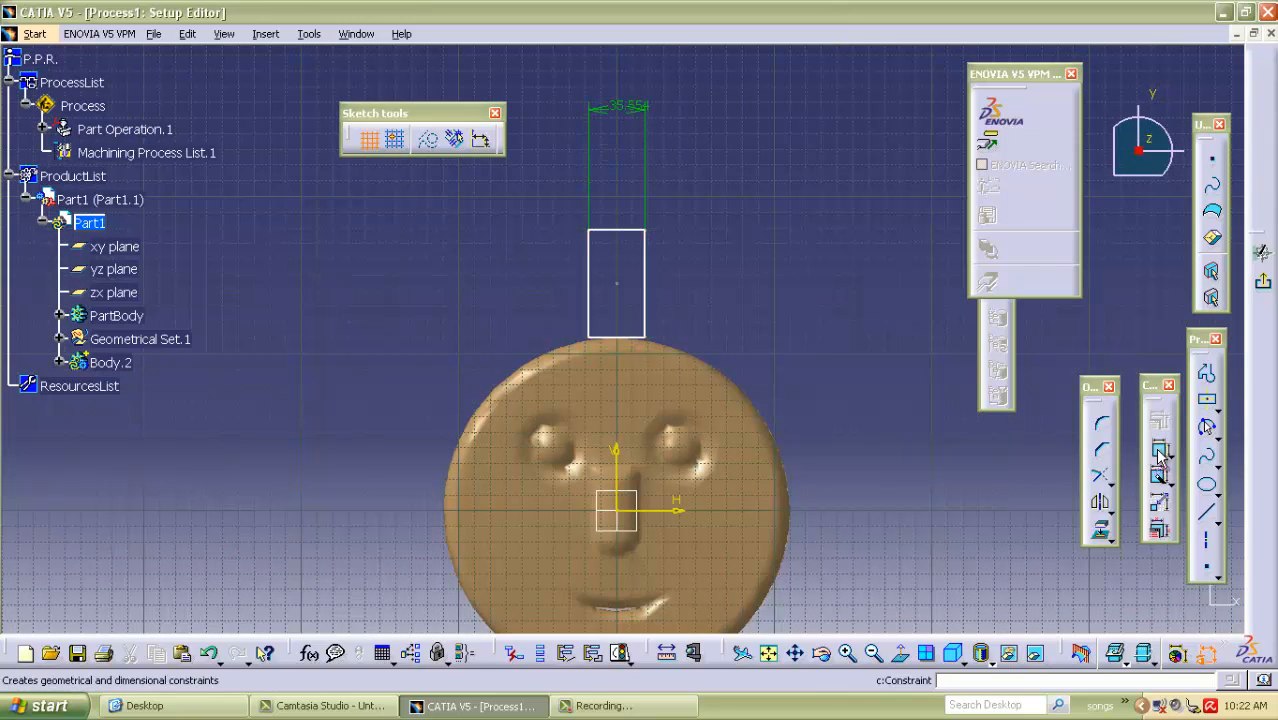
left_click(620, 230)
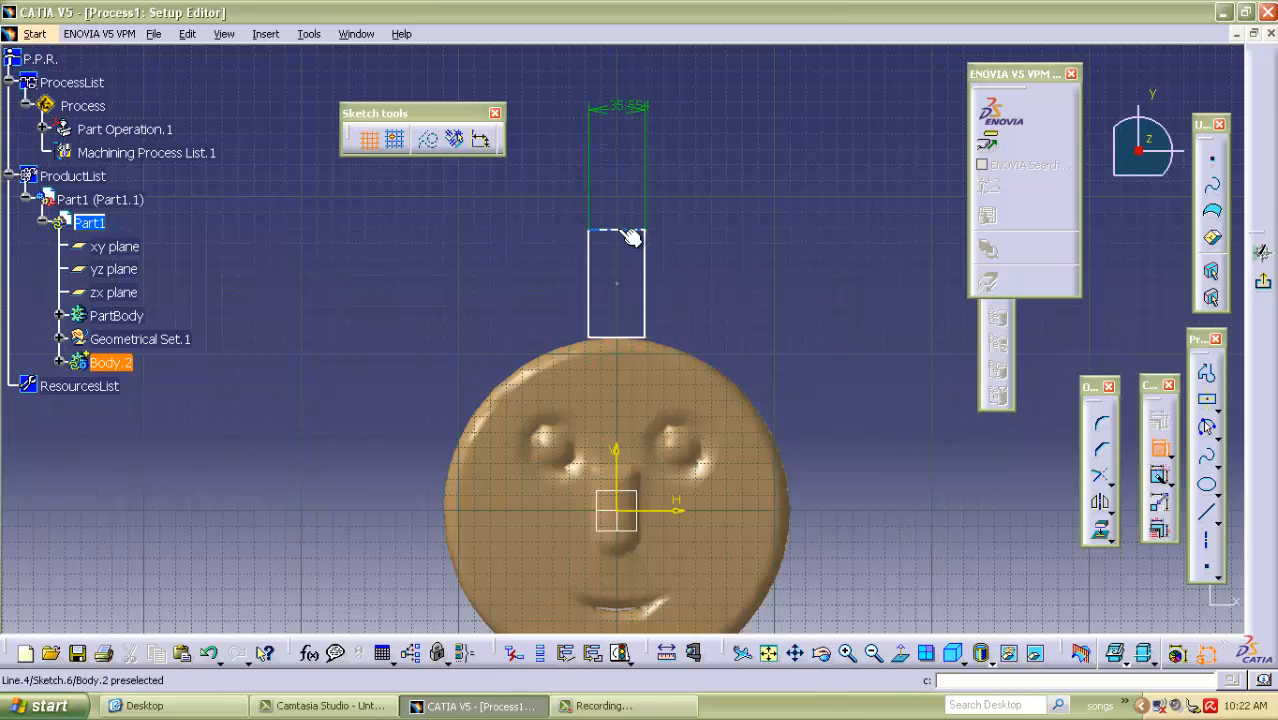
left_click(628, 337)
left_click(806, 320)
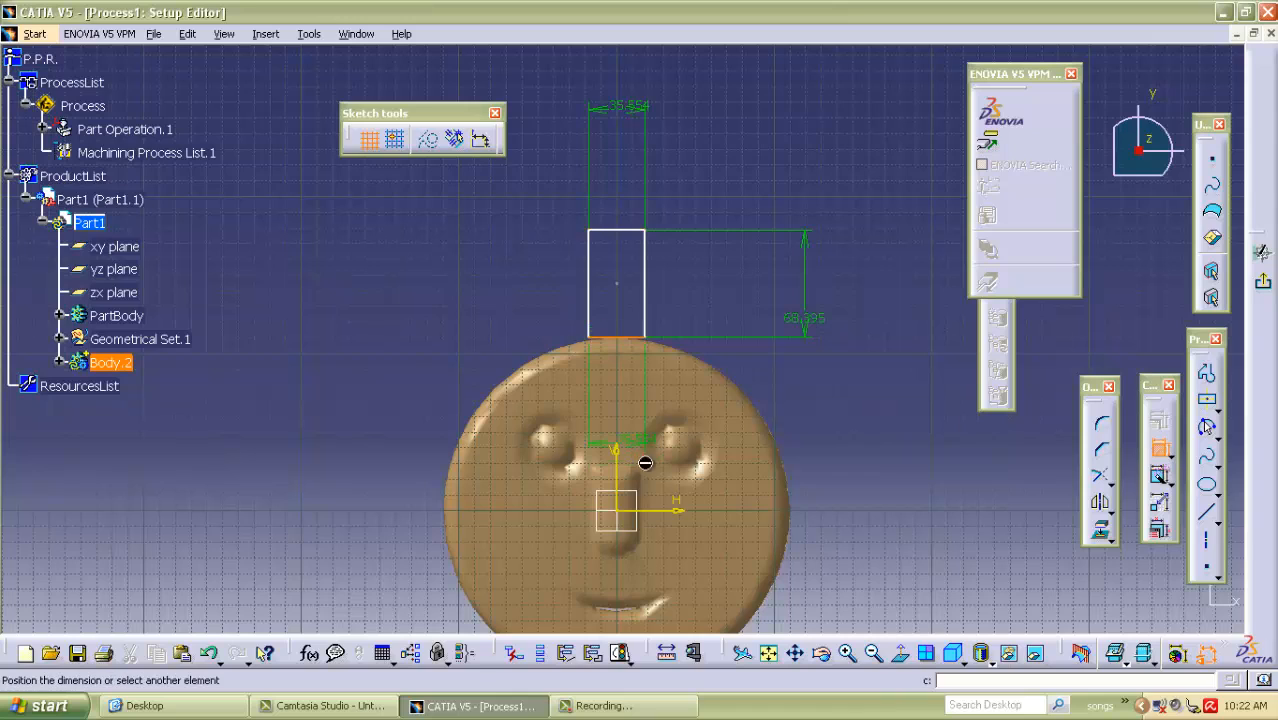
Dimension the distances from the rectangle's lower edge to the horizontal axis and from its side edge to the vertical axis.
left_click(922, 454)
left_click(1160, 451)
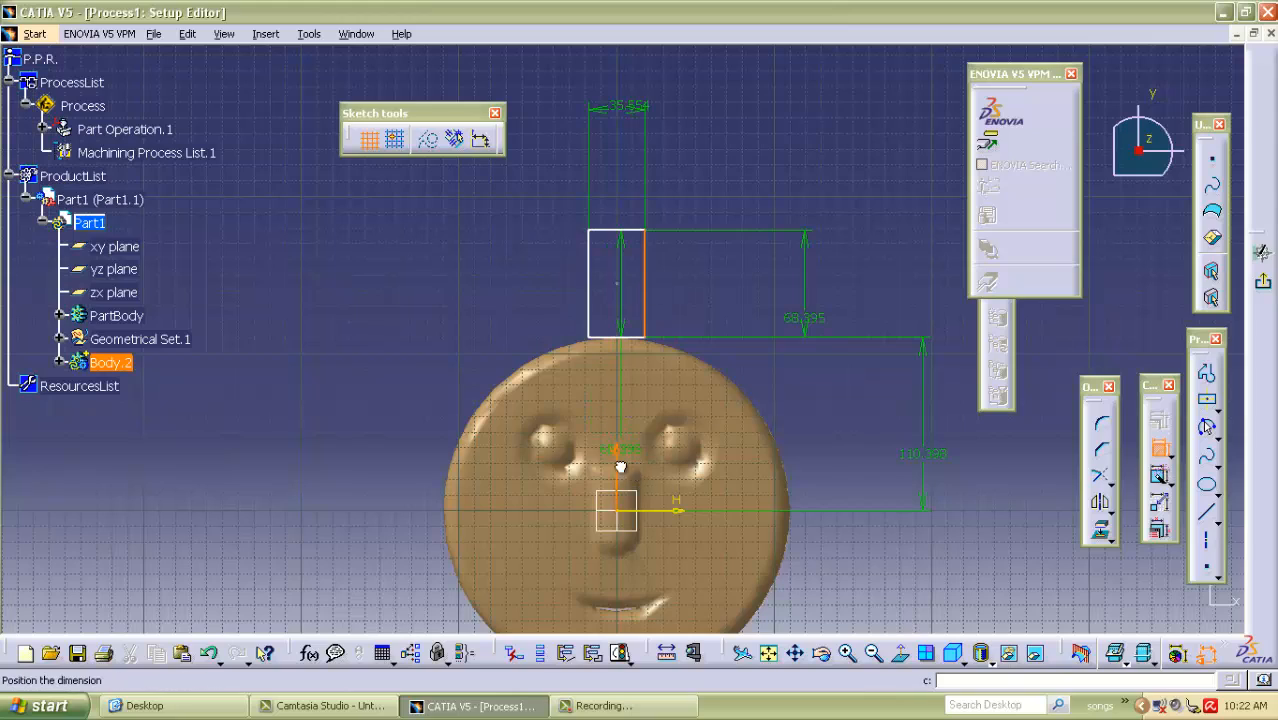
left_click(500, 214)
Rotate copies of the rectangle about the sketch origin with 3 instances at 90 degrees, keeping the original.
middle_click_drag(514, 168, 528, 290, "ctrl")
middle_click_drag(544, 341, 516, 248)
middle_click_drag(841, 408, 755, 425)
middle_click_drag(439, 262, 494, 305)
middle_click_drag(642, 518, 590, 420)
middle_click_drag(318, 246, 341, 298)
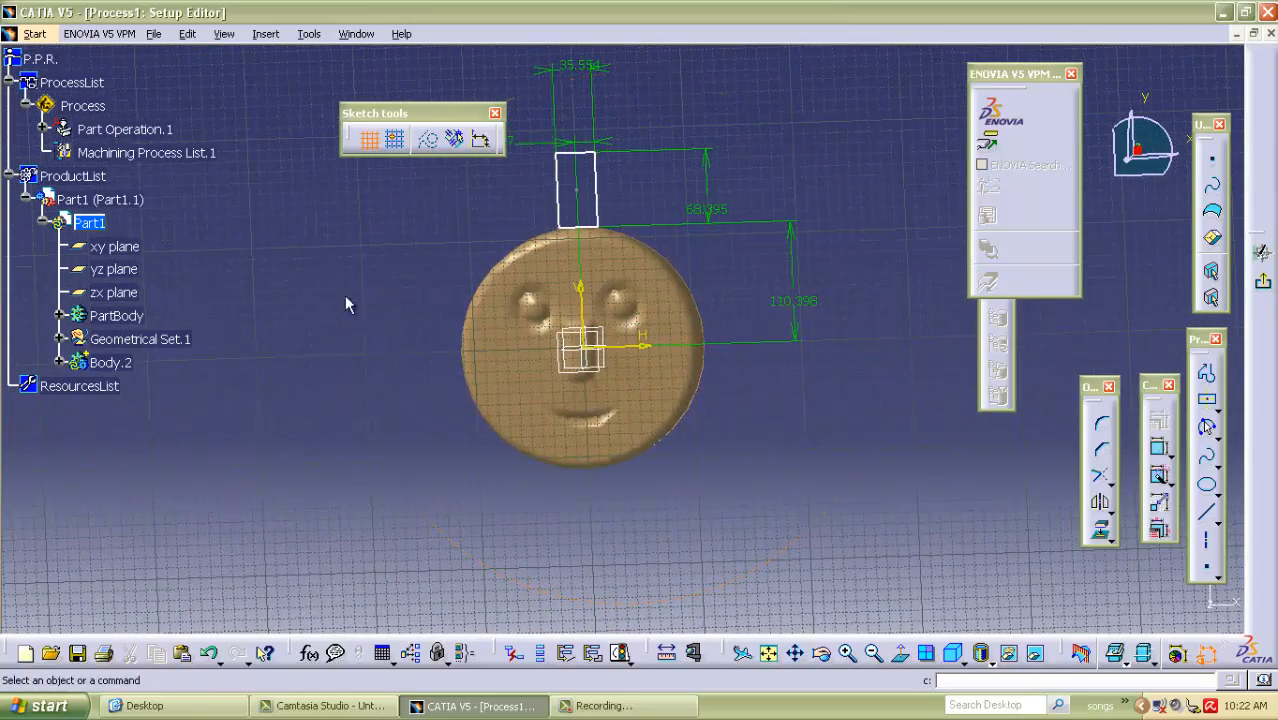
left_click_drag(526, 120, 638, 231)
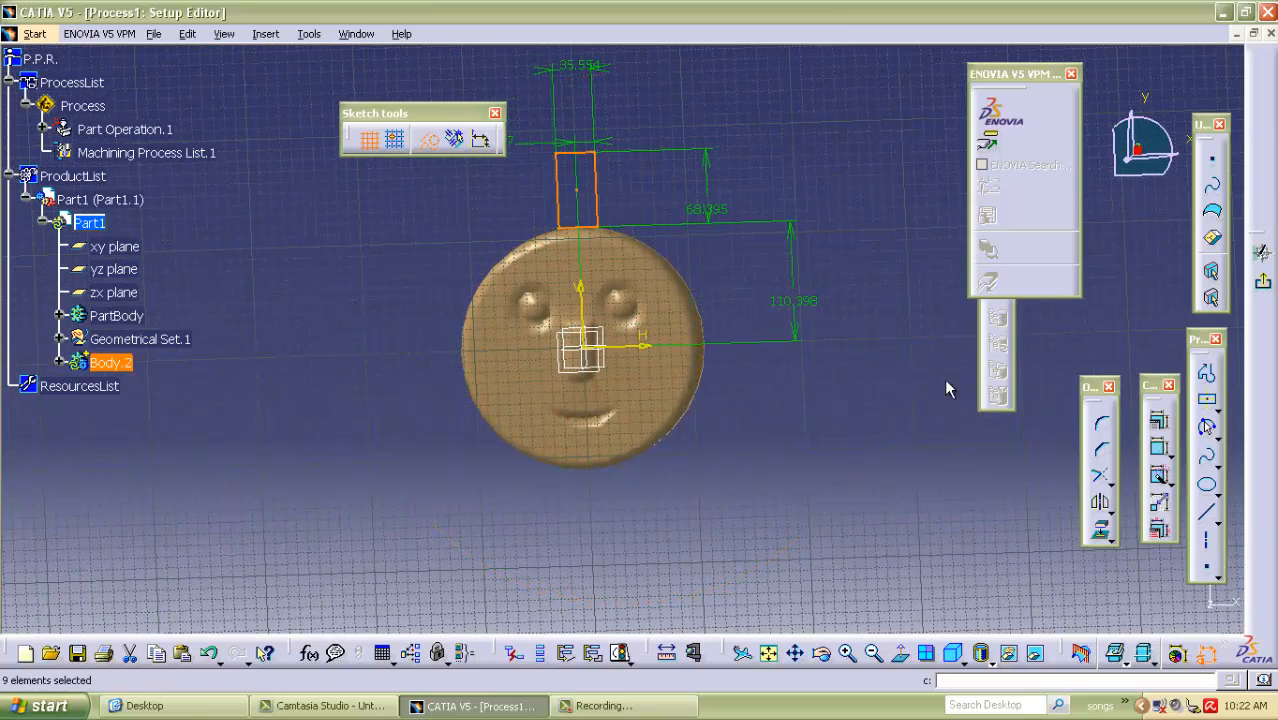
left_click(1110, 507)
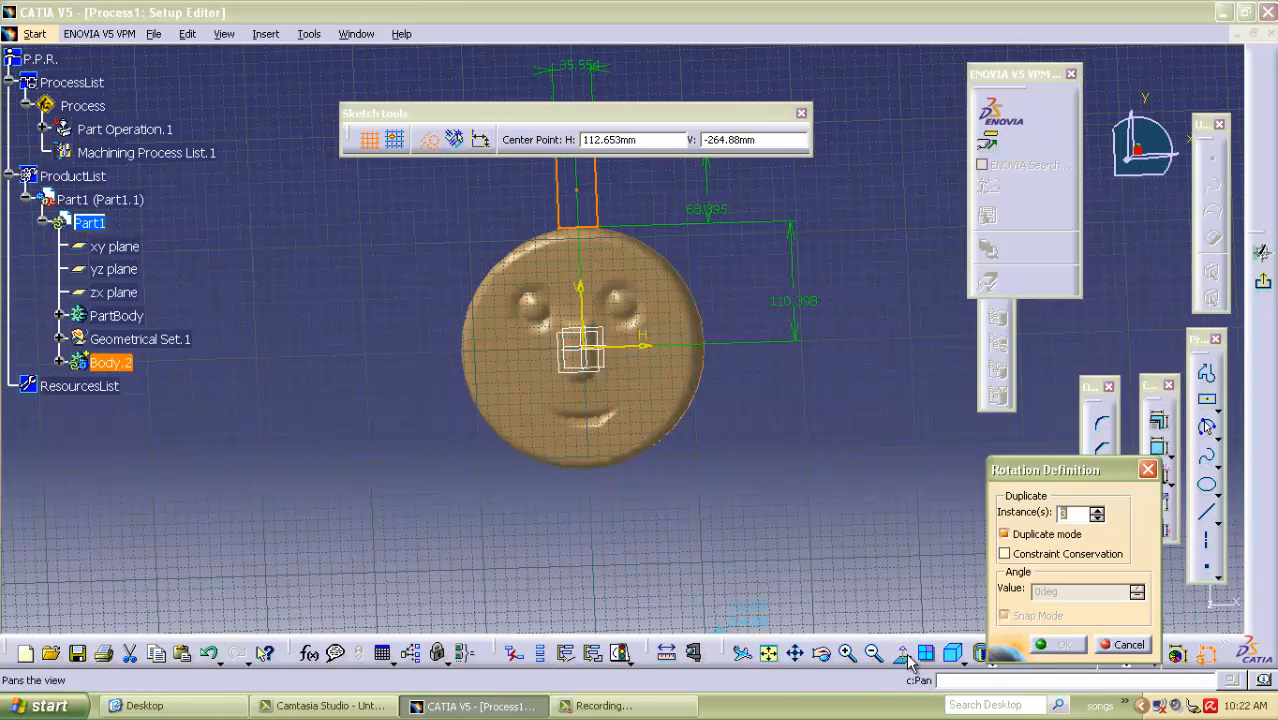
left_click(590, 351)
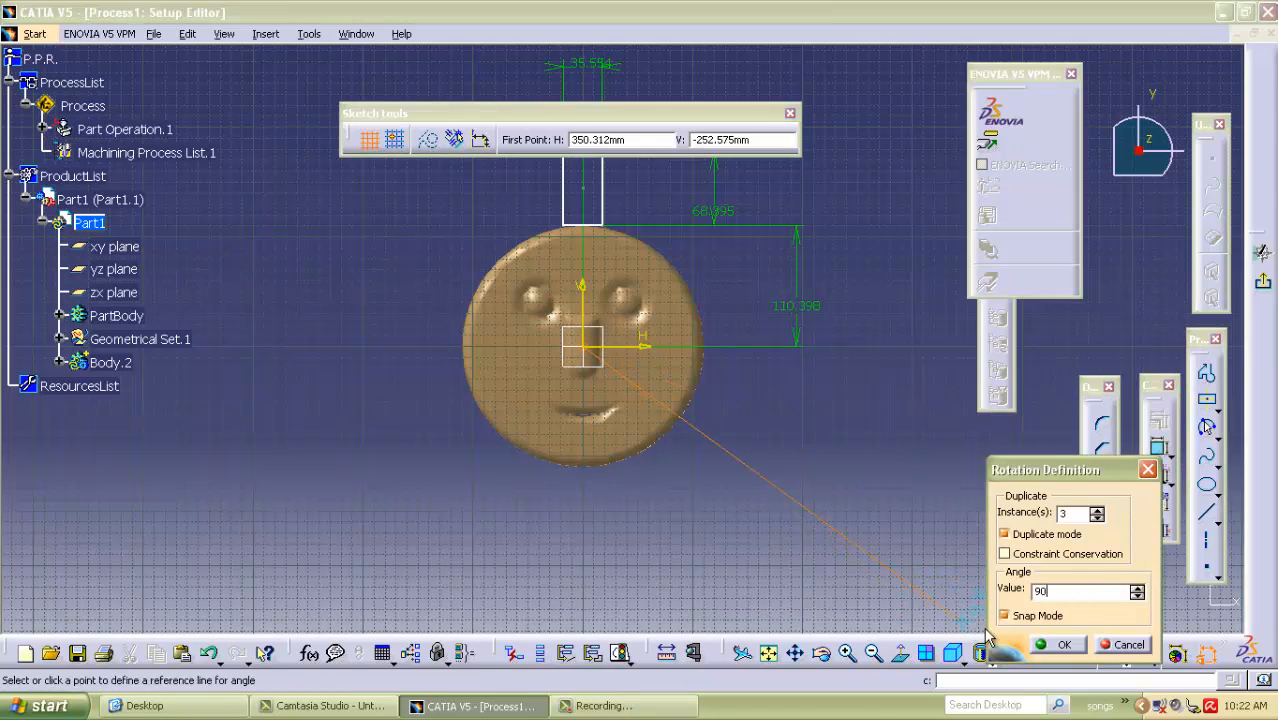
left_click(1062, 645)
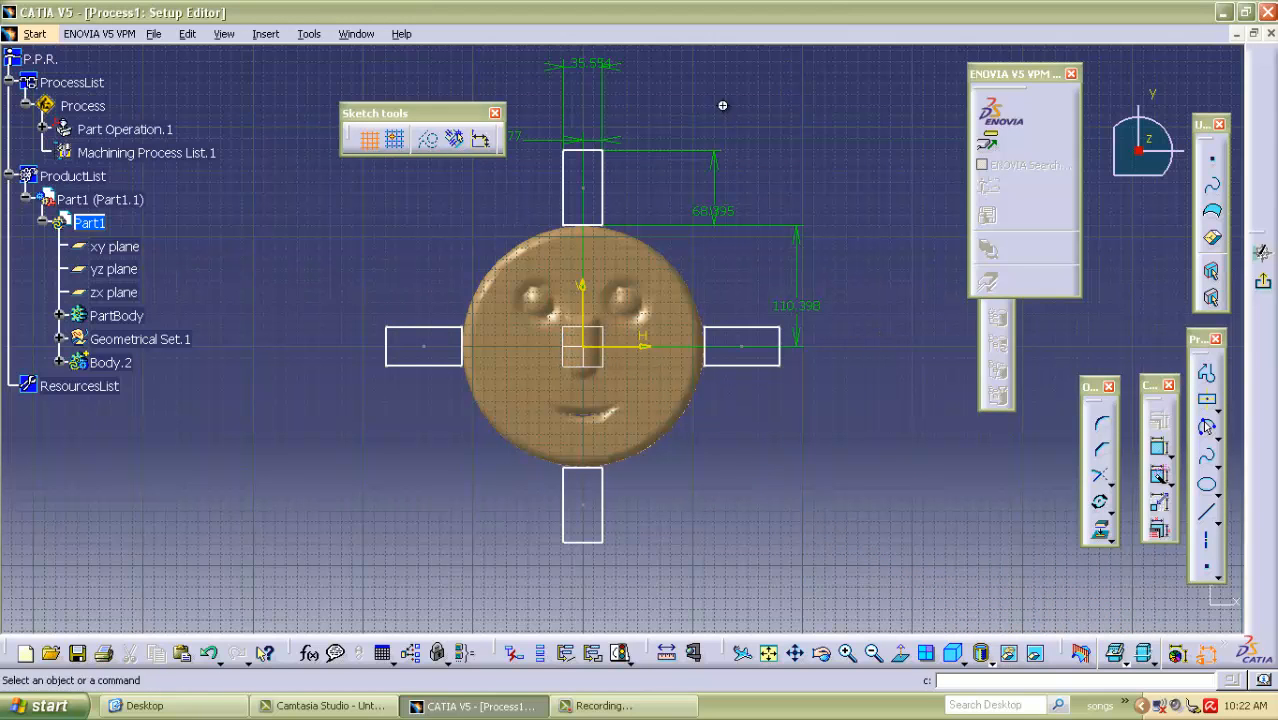
Auto-constrain all 16 lines of the four rectangles, using the sketch origin as the reference element.
middle_click_drag(723, 106, 676, 272)
mouse_move(447, 187)
left_mouse_down()
mouse_move(578, 276)
mouse_move(770, 515)
mouse_move(745, 485)
left_mouse_up()
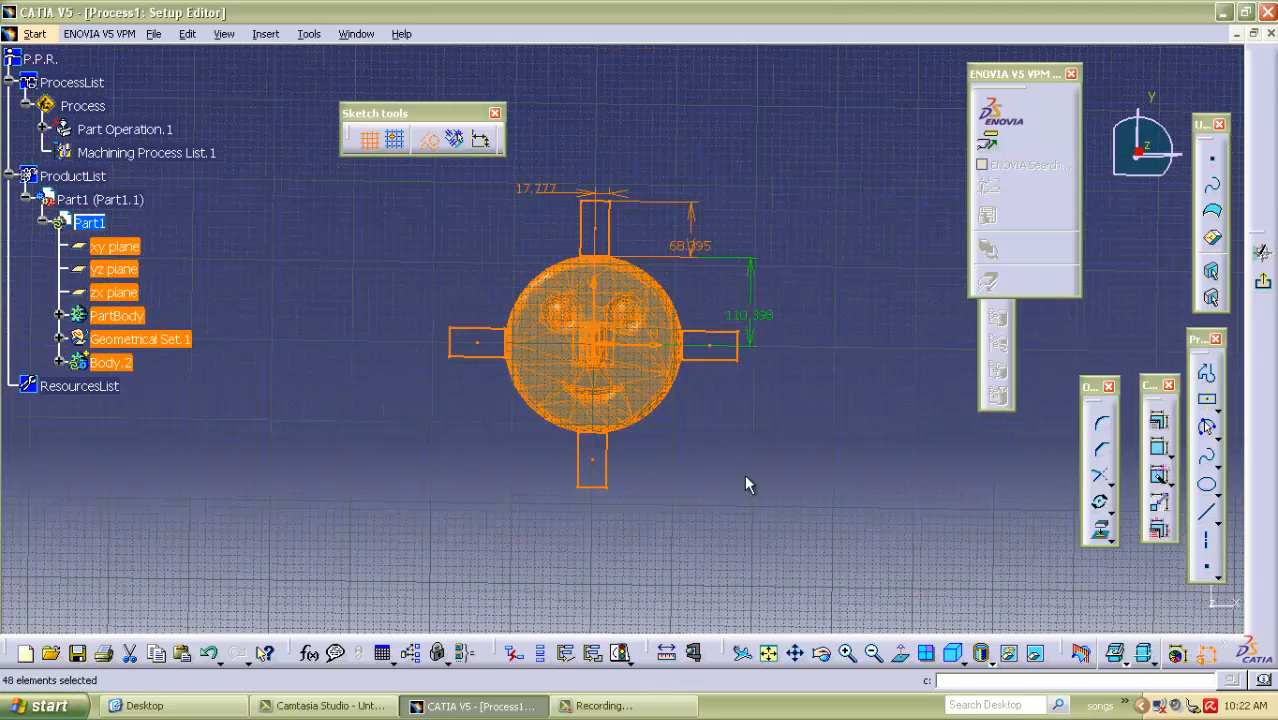
left_click(1160, 480)
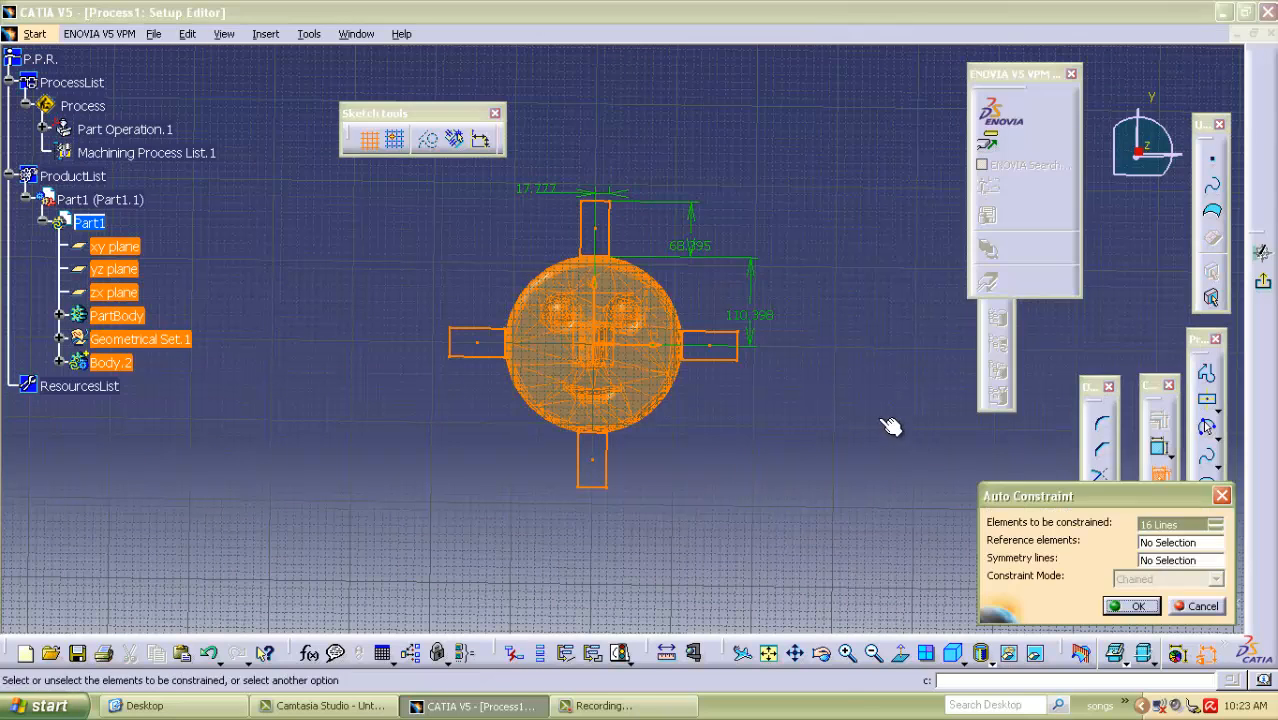
left_click(1165, 543)
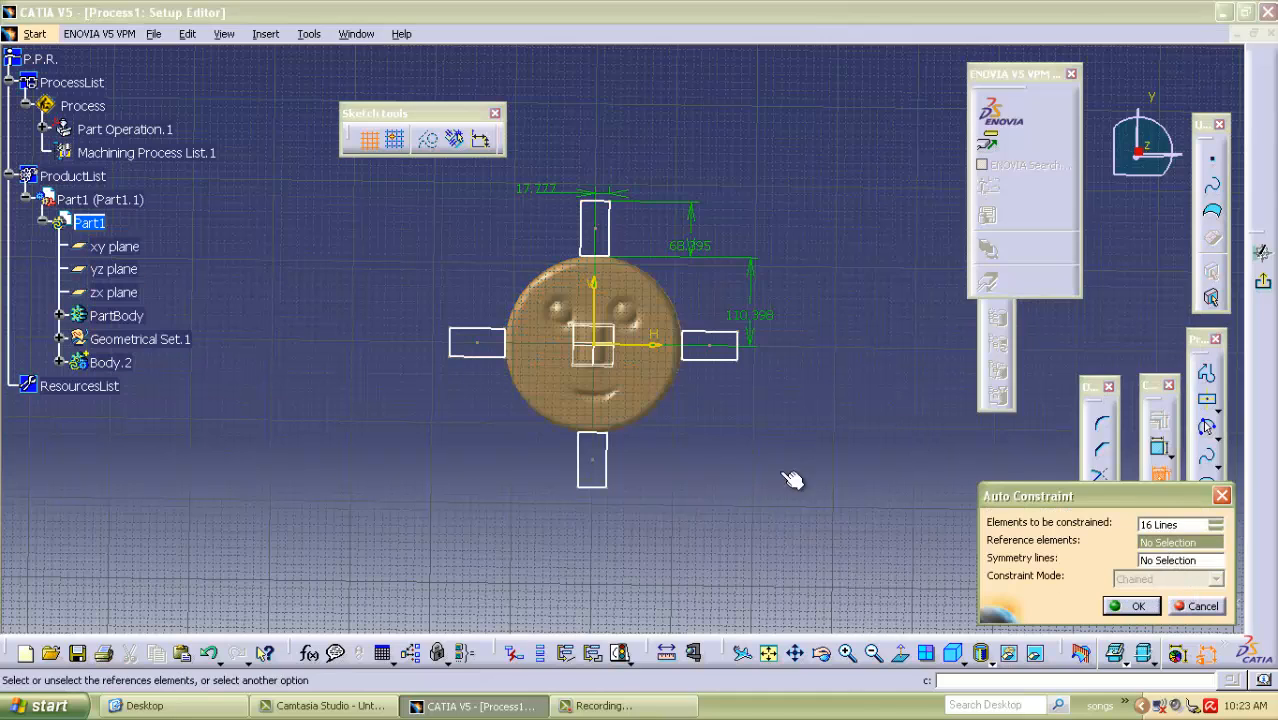
left_click(604, 350)
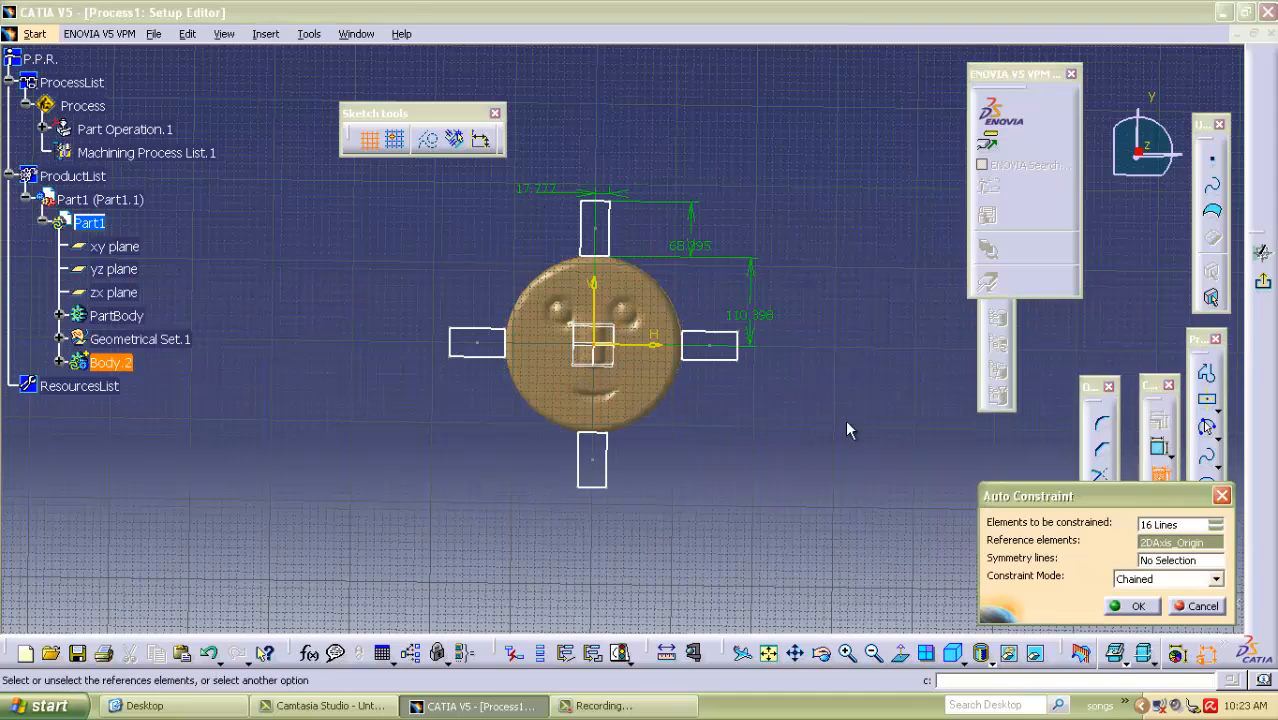
left_click(1176, 583)
left_click(1150, 606)
left_click(1132, 606)
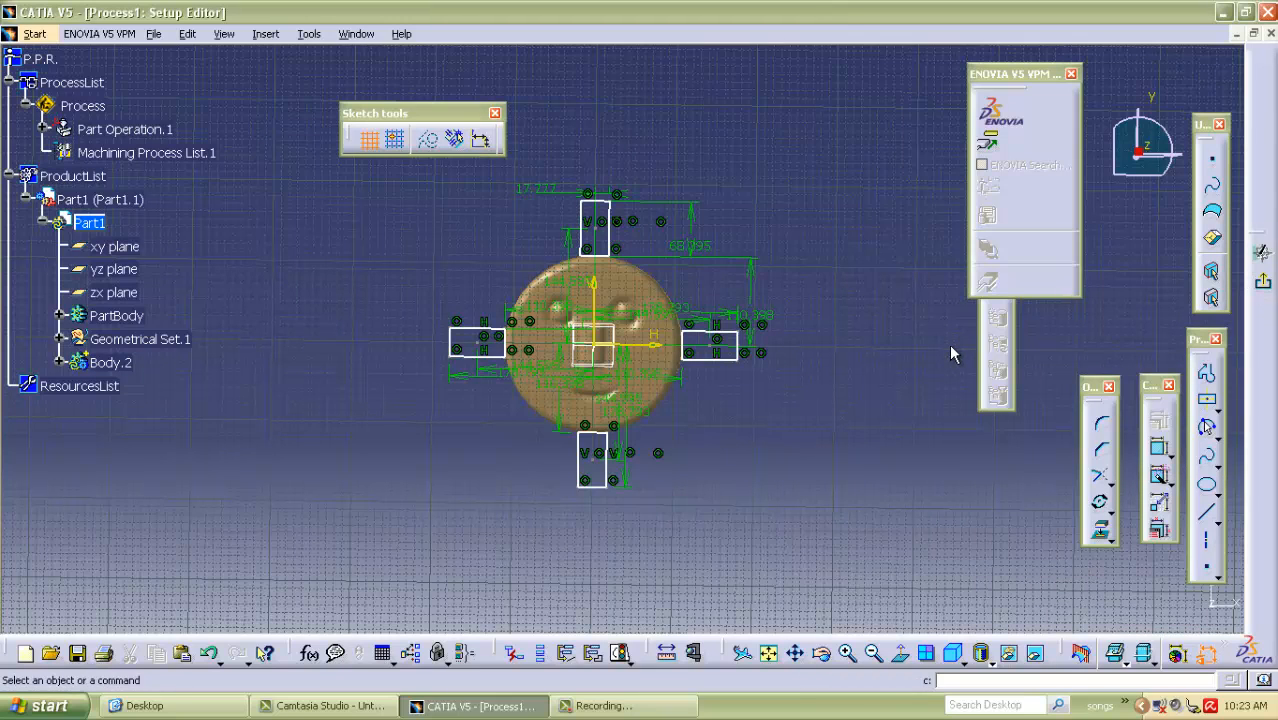
Leave the sketch and extrude the four rectangles into a 15 mm pad.
left_click(1262, 281)
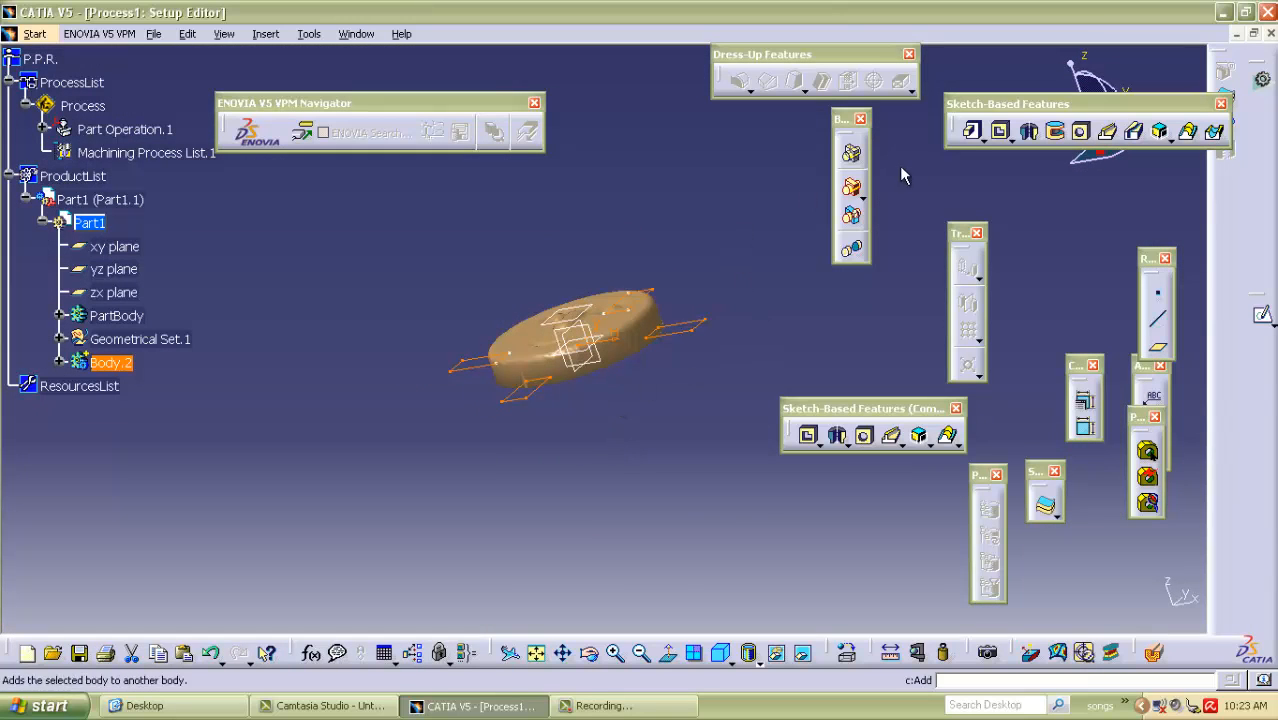
left_click(973, 133)
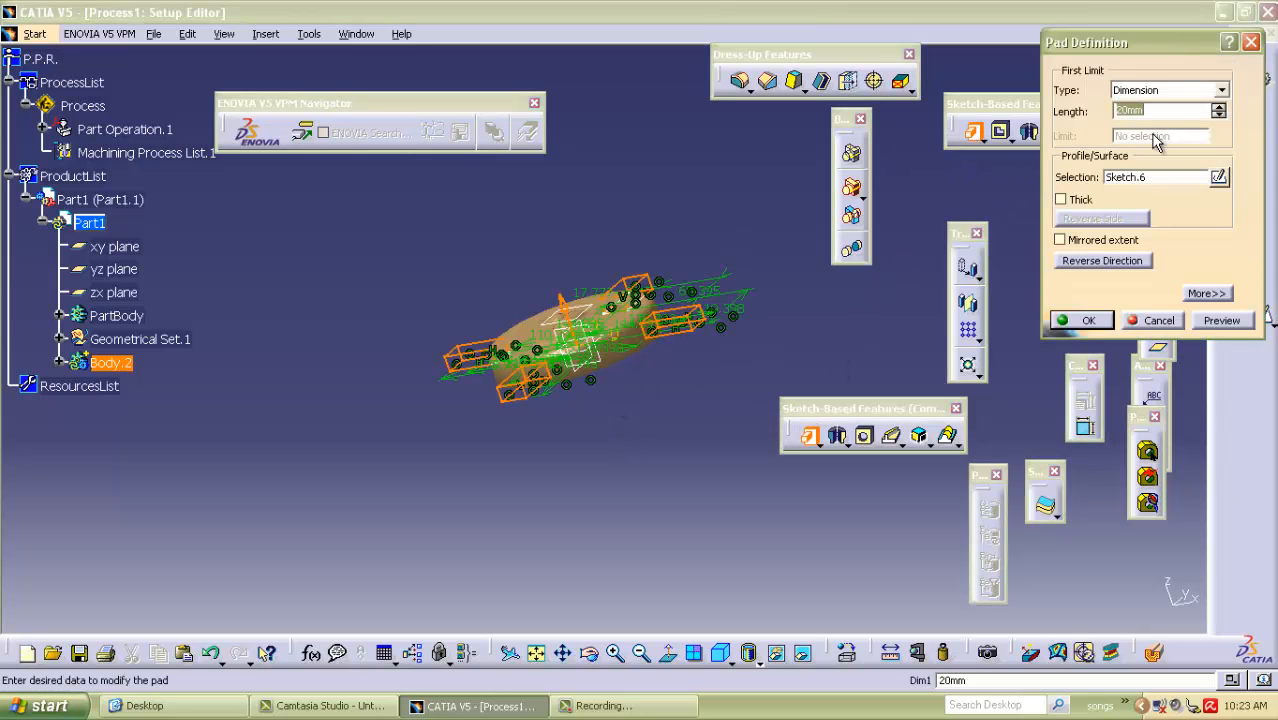
type("15")
left_click(1222, 322)
left_click(1088, 324)
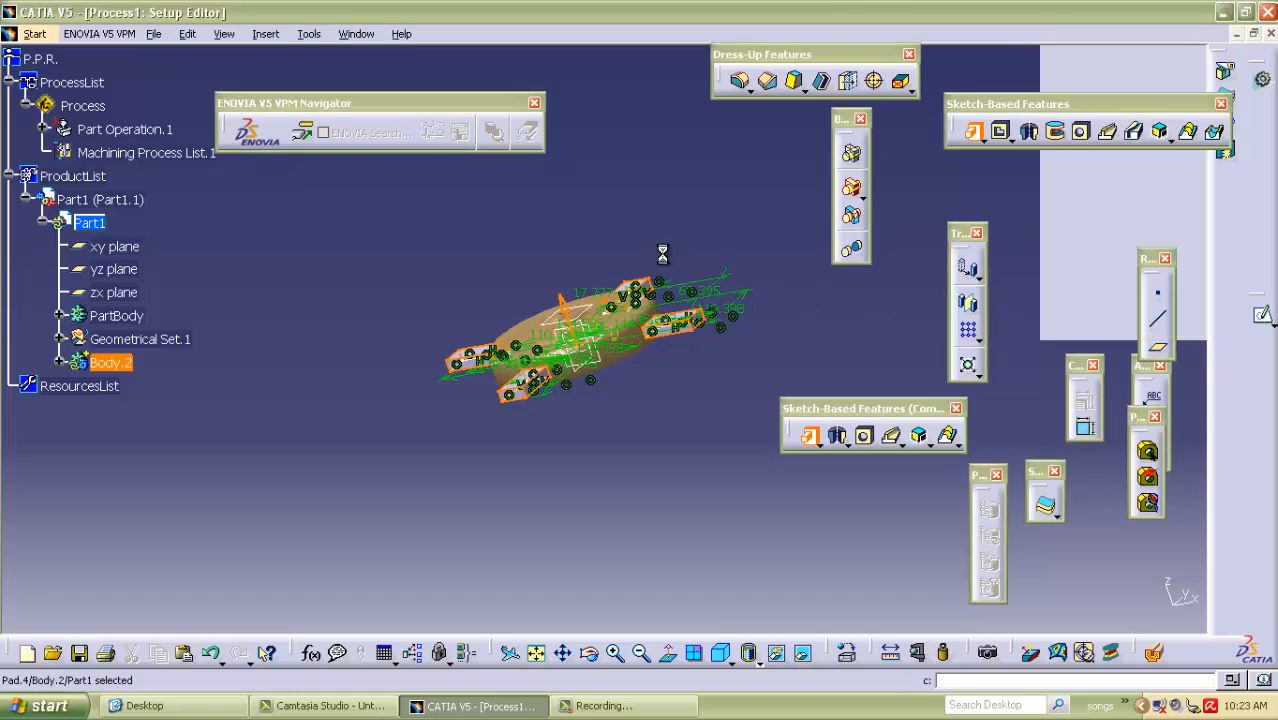
Check the four tabs around the disc and return from part design to the surface machining process.
middle_click_drag(342, 337, 814, 485)
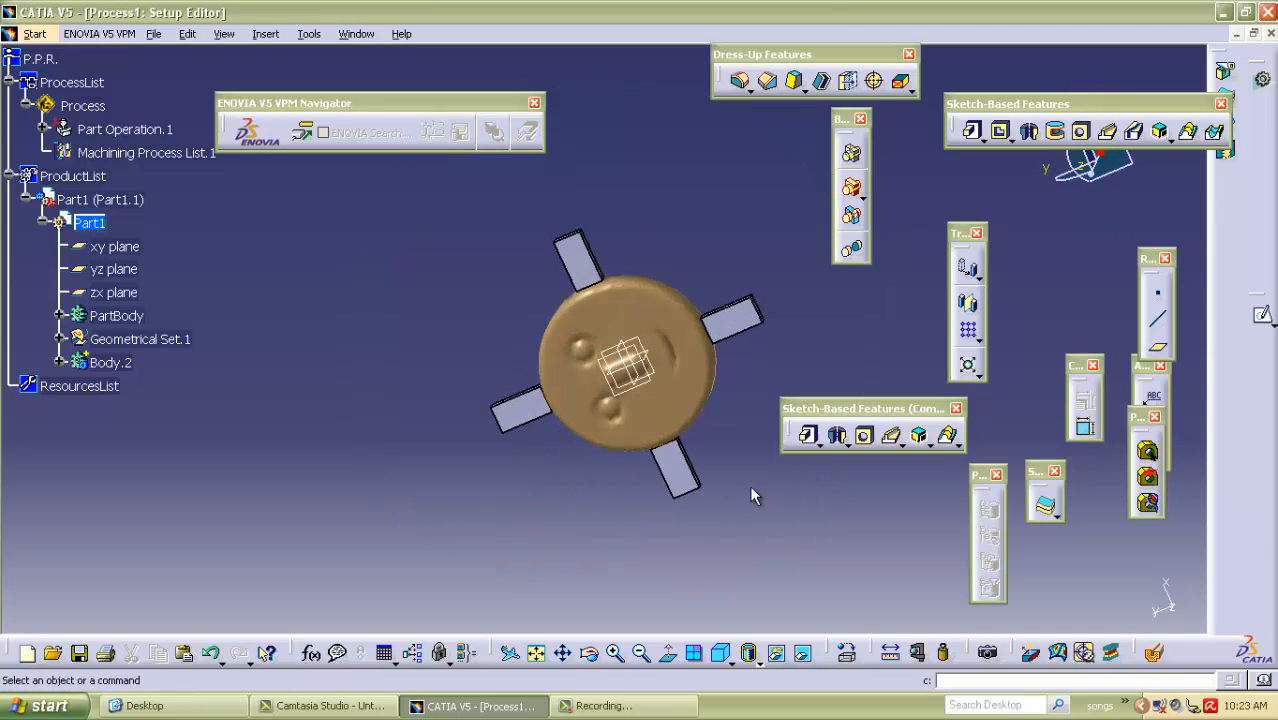
middle_click_drag(627, 498, 470, 340)
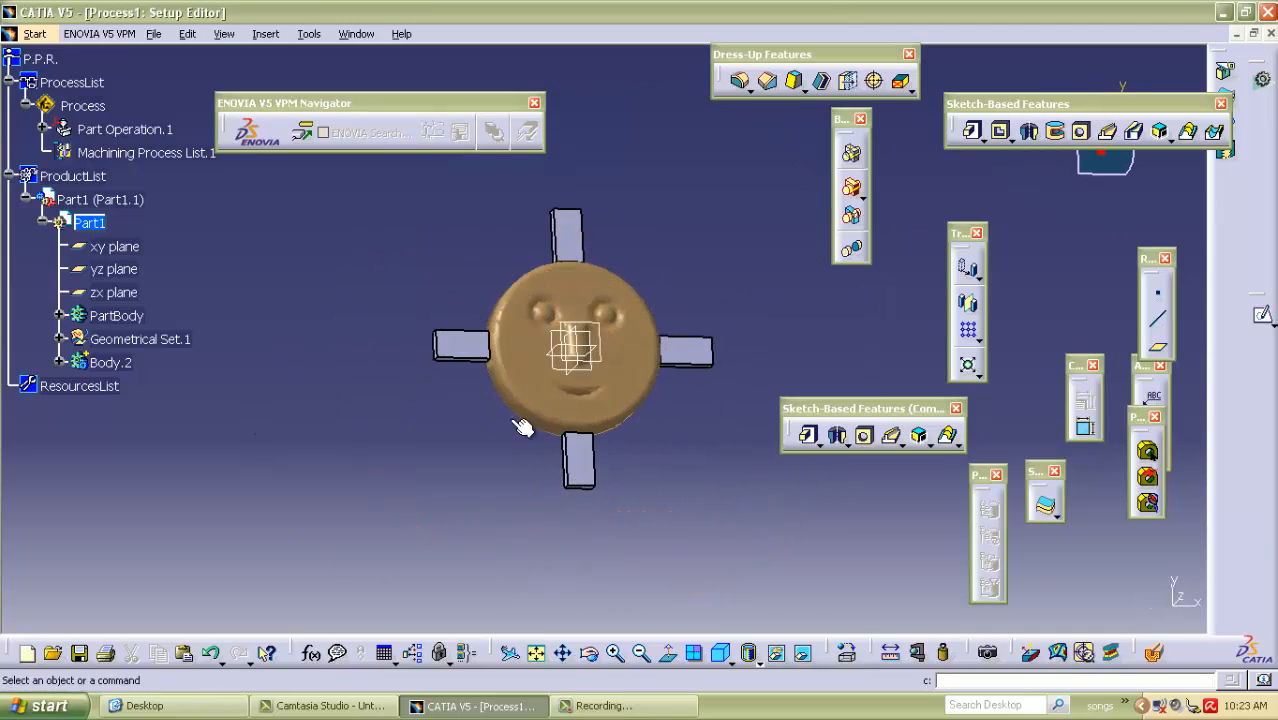
middle_click_drag(665, 508, 334, 338)
left_click(124, 129)
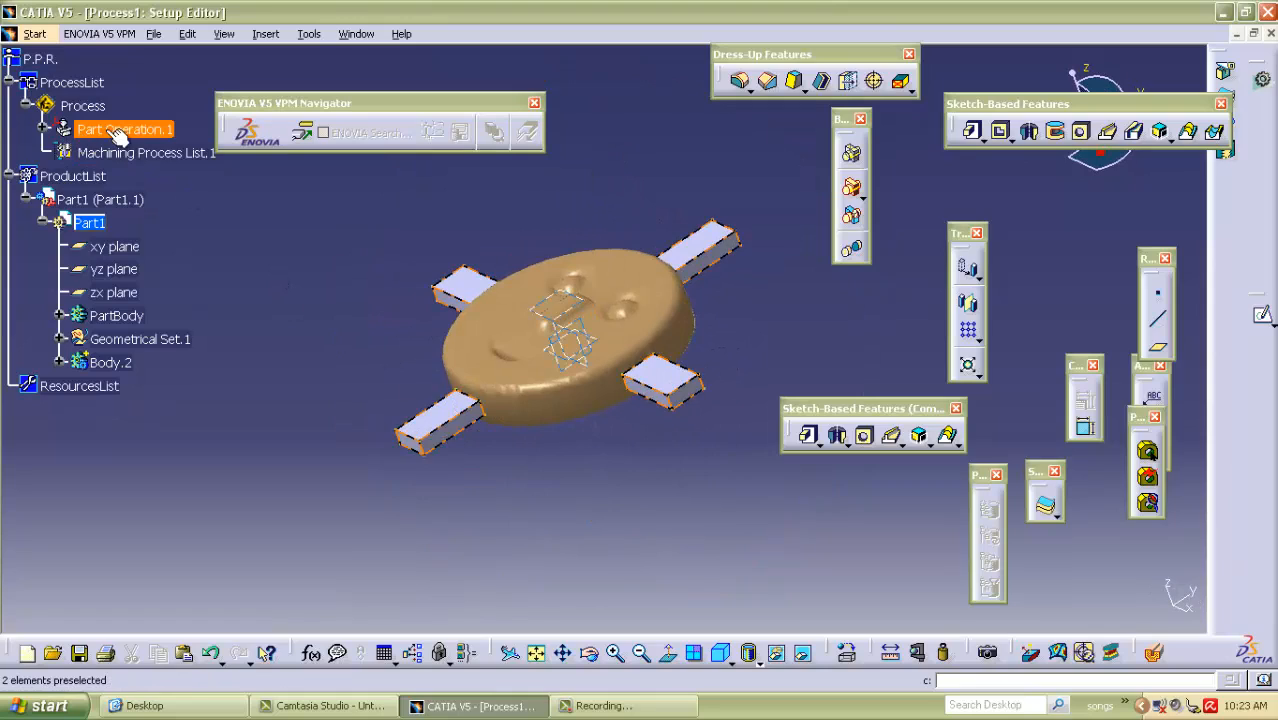
middle_click_drag(327, 247, 506, 436)
middle_click_drag(387, 248, 338, 210)
left_click(212, 236)
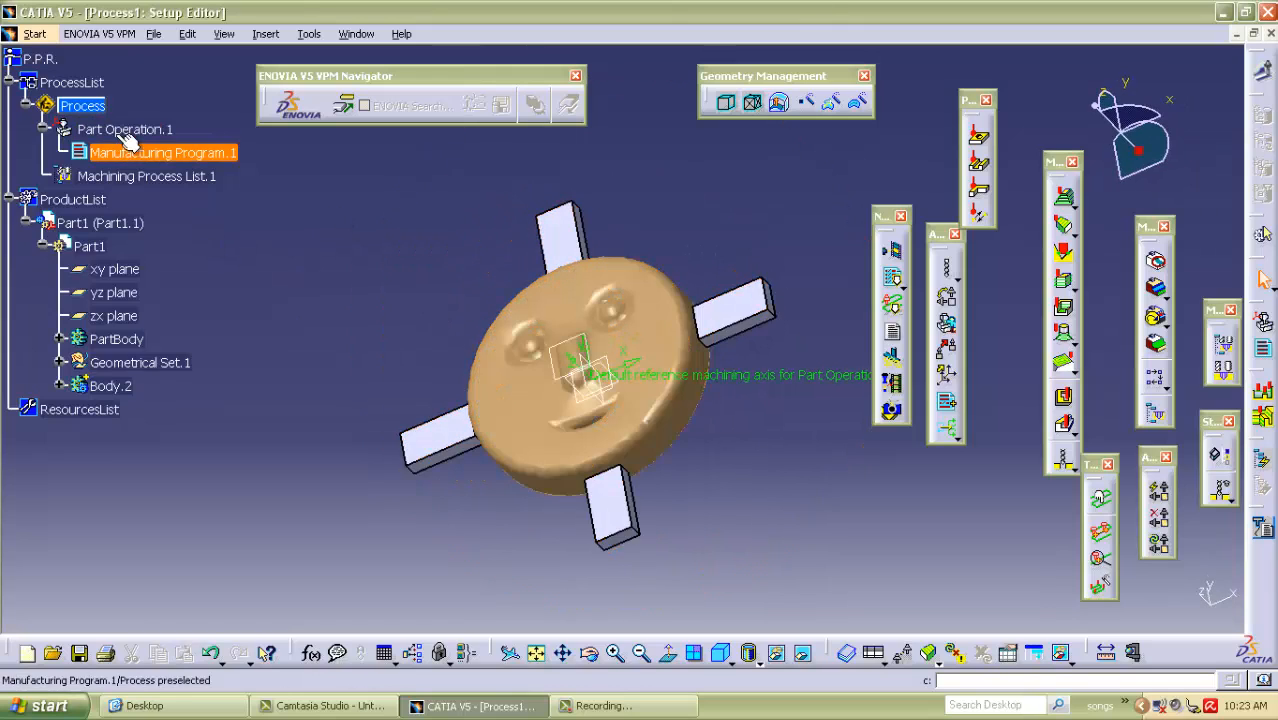
Open Part Operation.1 for editing and assign a 3-axis machine with its default settings.
double_click(114, 129)
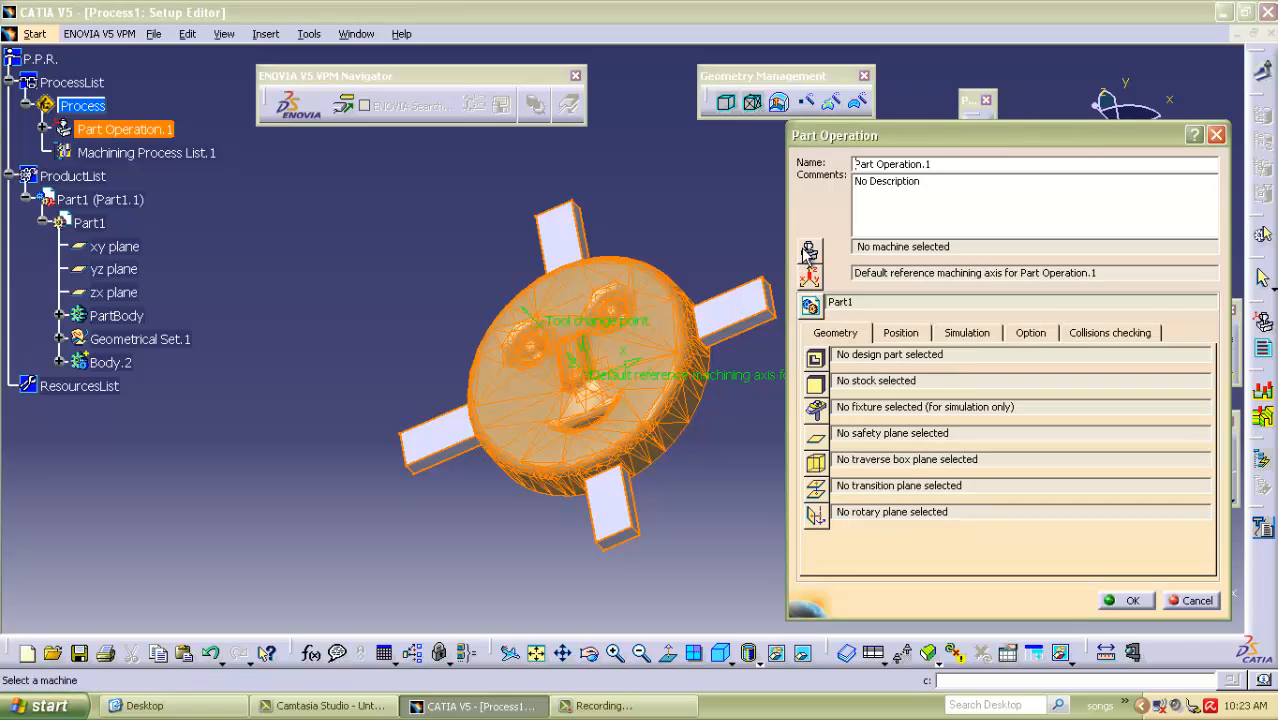
left_click(809, 250)
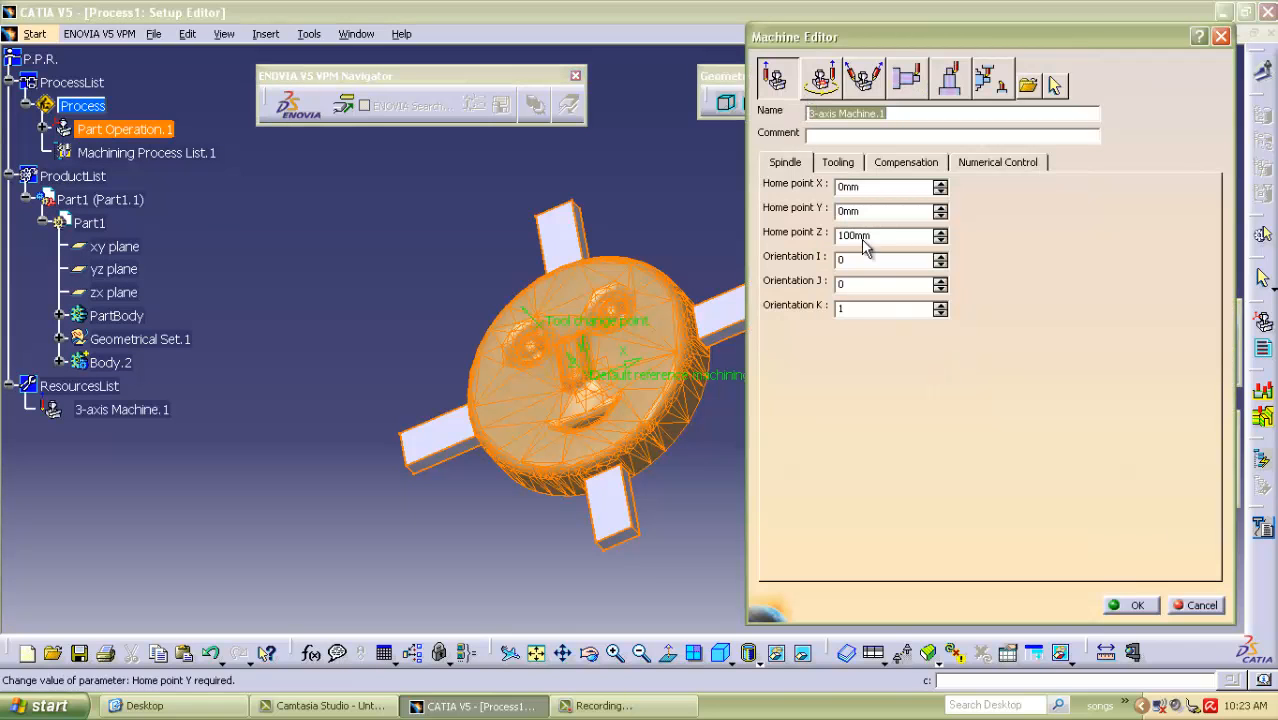
left_click(1122, 604)
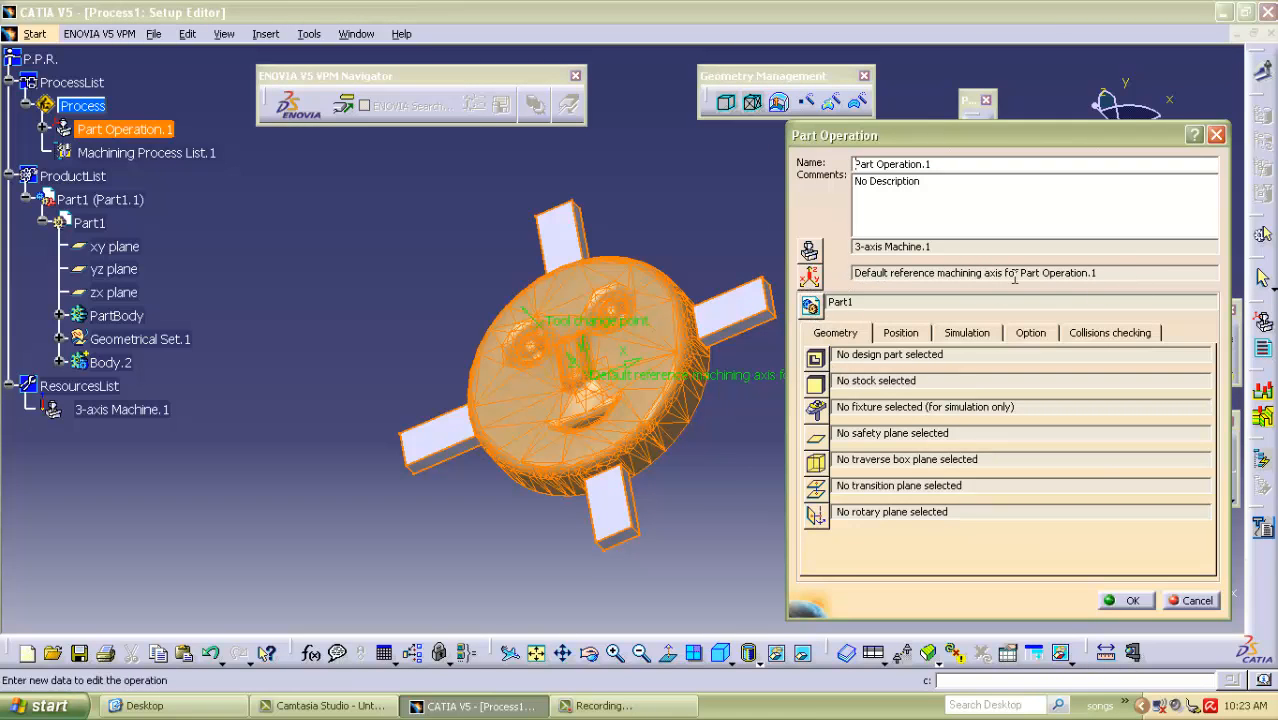
Keep the default reference machining axis and set PartBody as the part operation's design part.
middle_click_drag(677, 466, 553, 414)
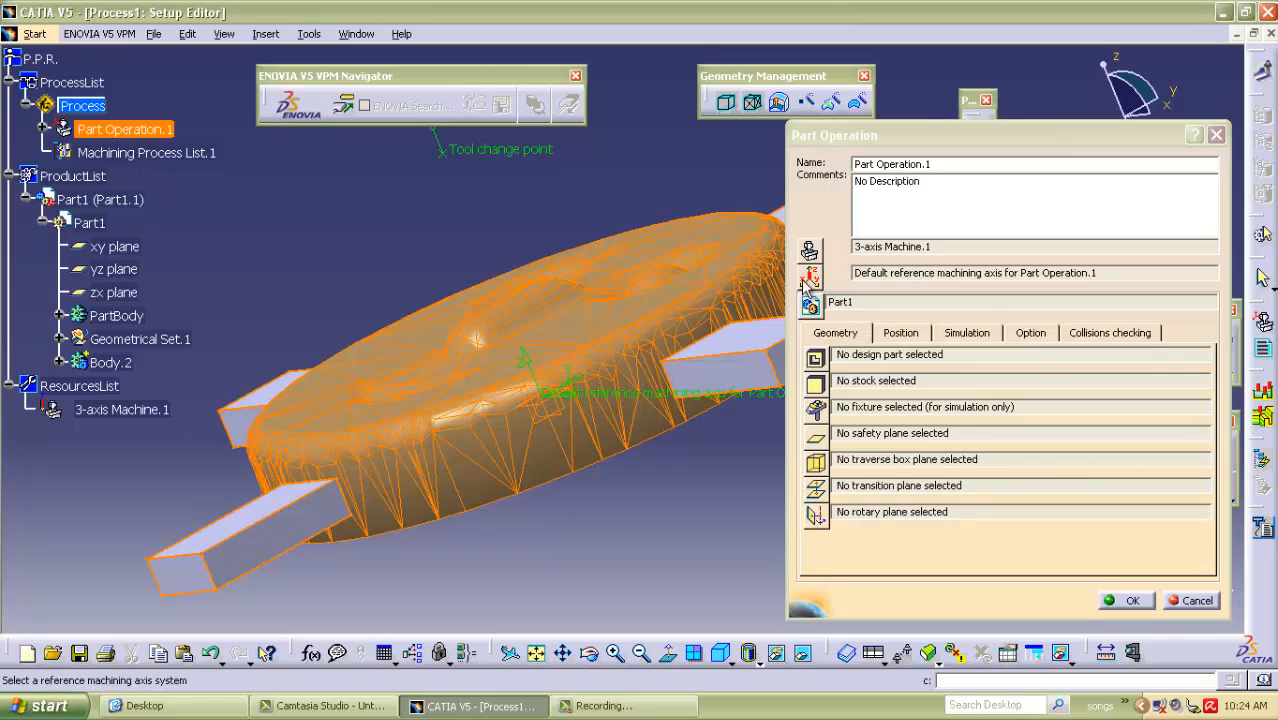
left_click(1103, 274)
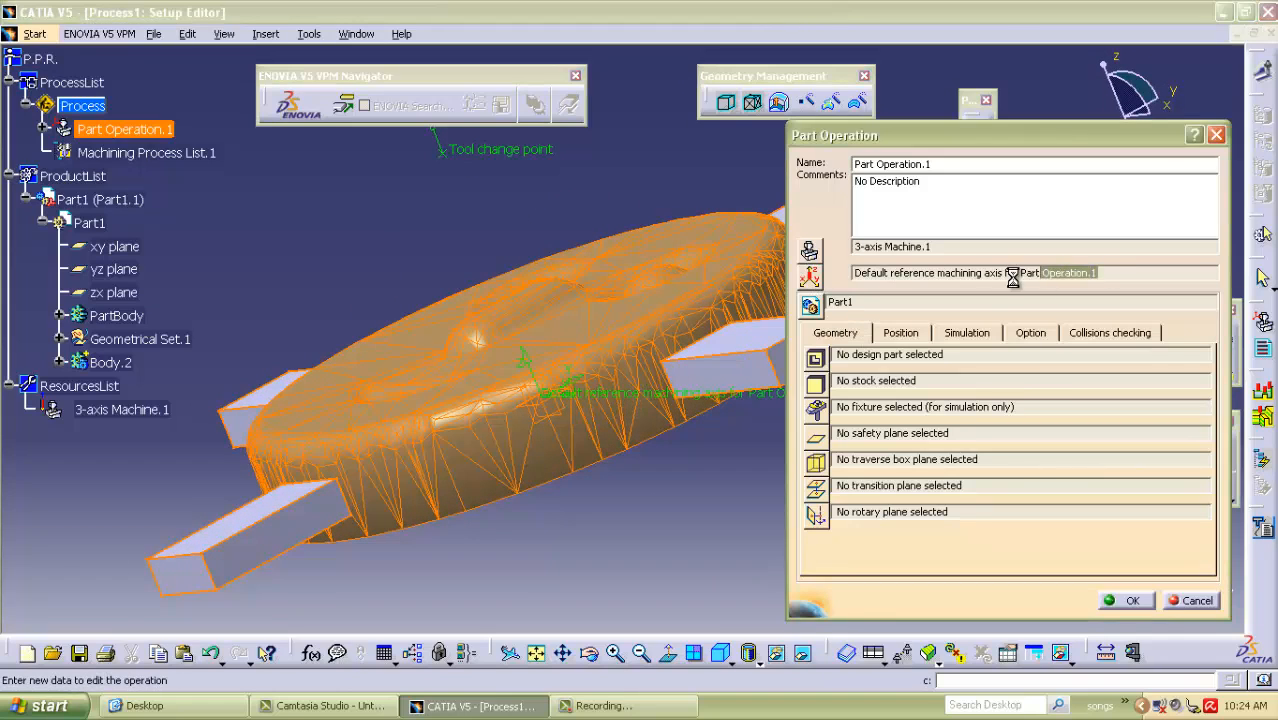
left_click(872, 301)
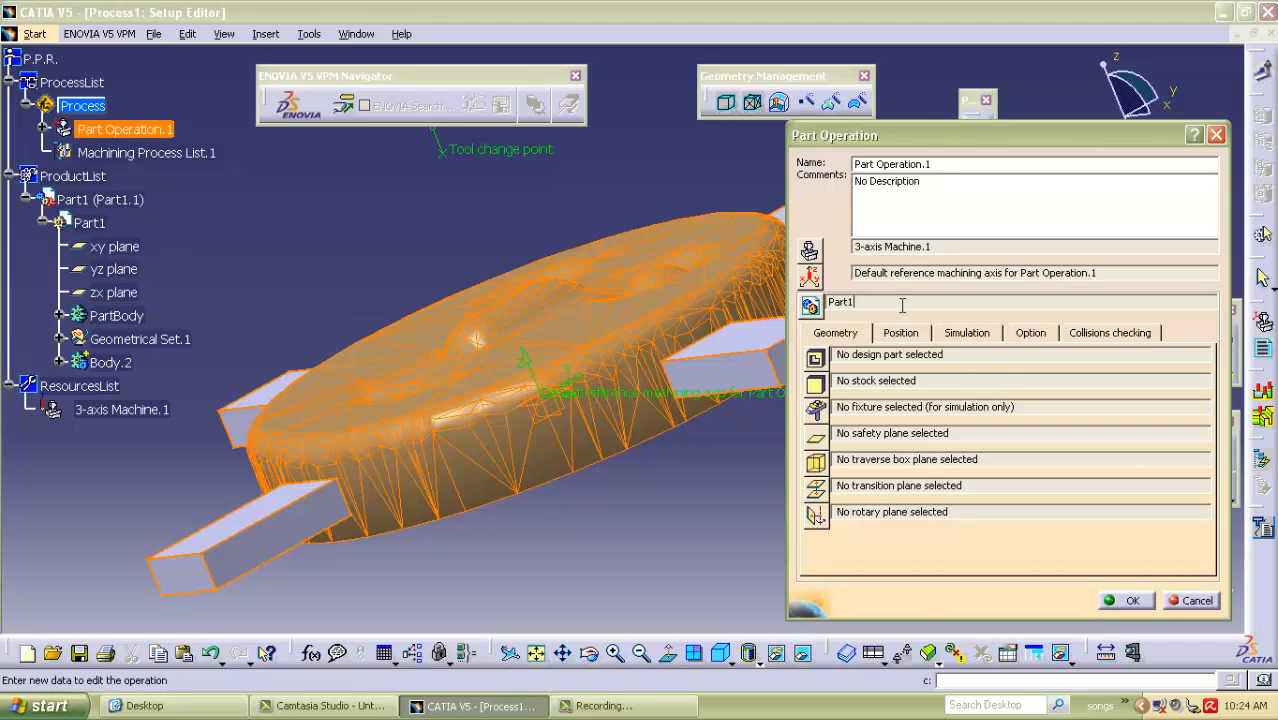
left_click(815, 358)
double_click(118, 315)
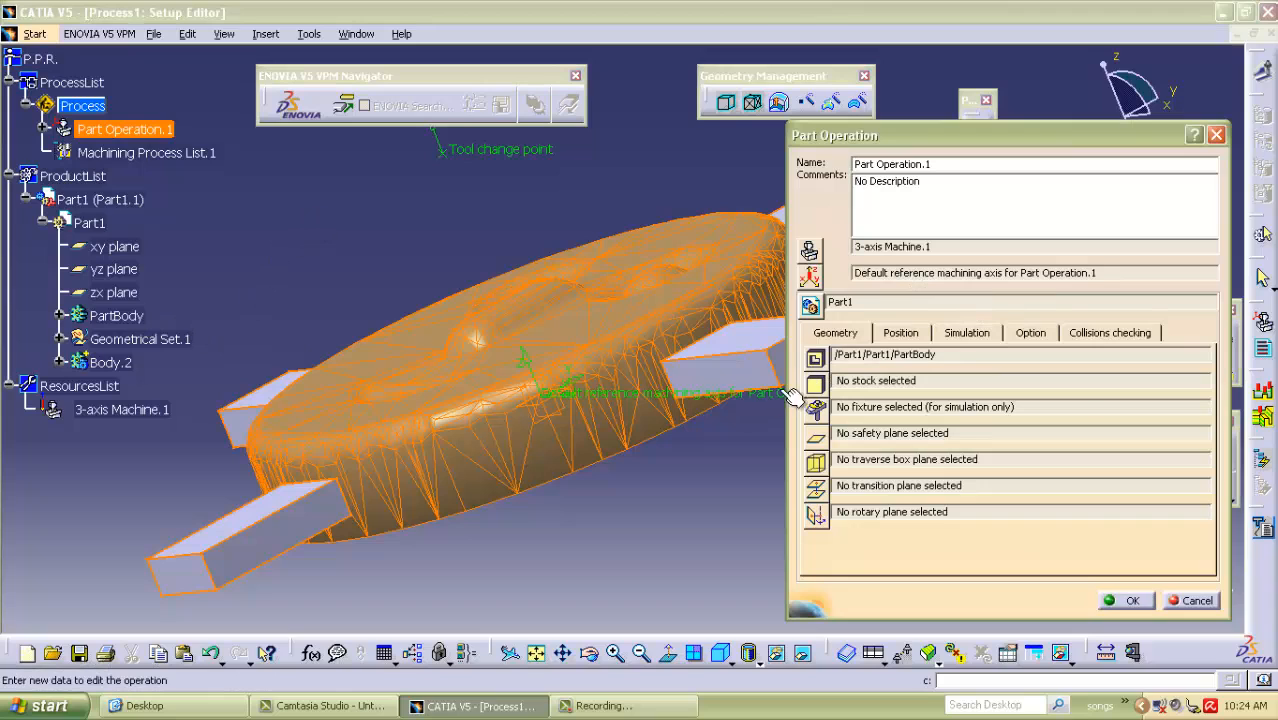
Set Geometrical Set.1 as the stock and Body.2 as the simulation fixture of the part operation.
left_click(816, 387)
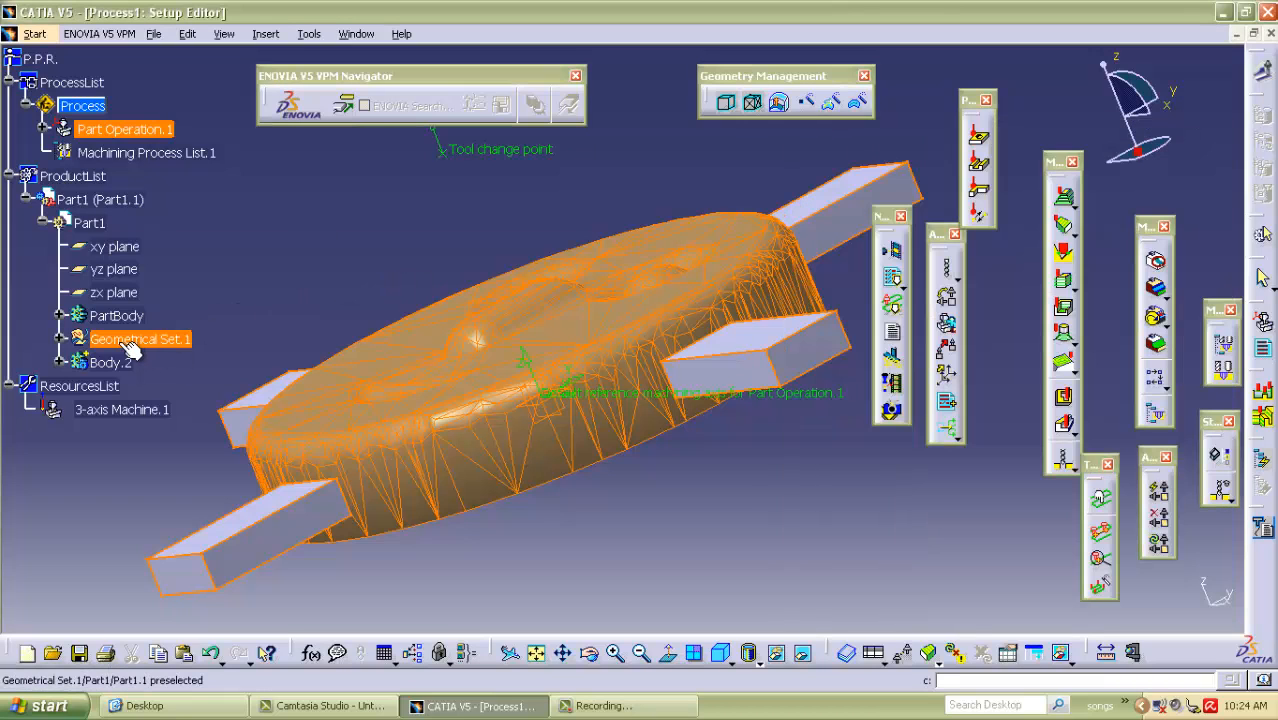
left_click(126, 350)
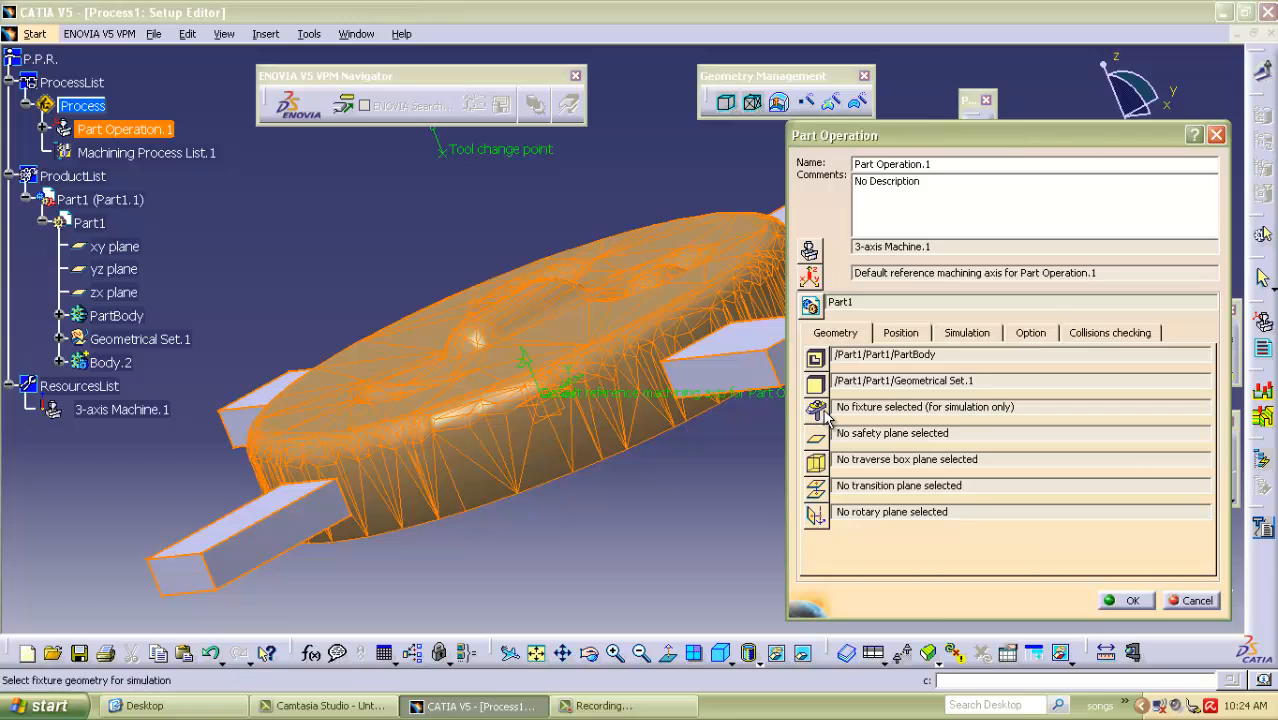
left_click(817, 412)
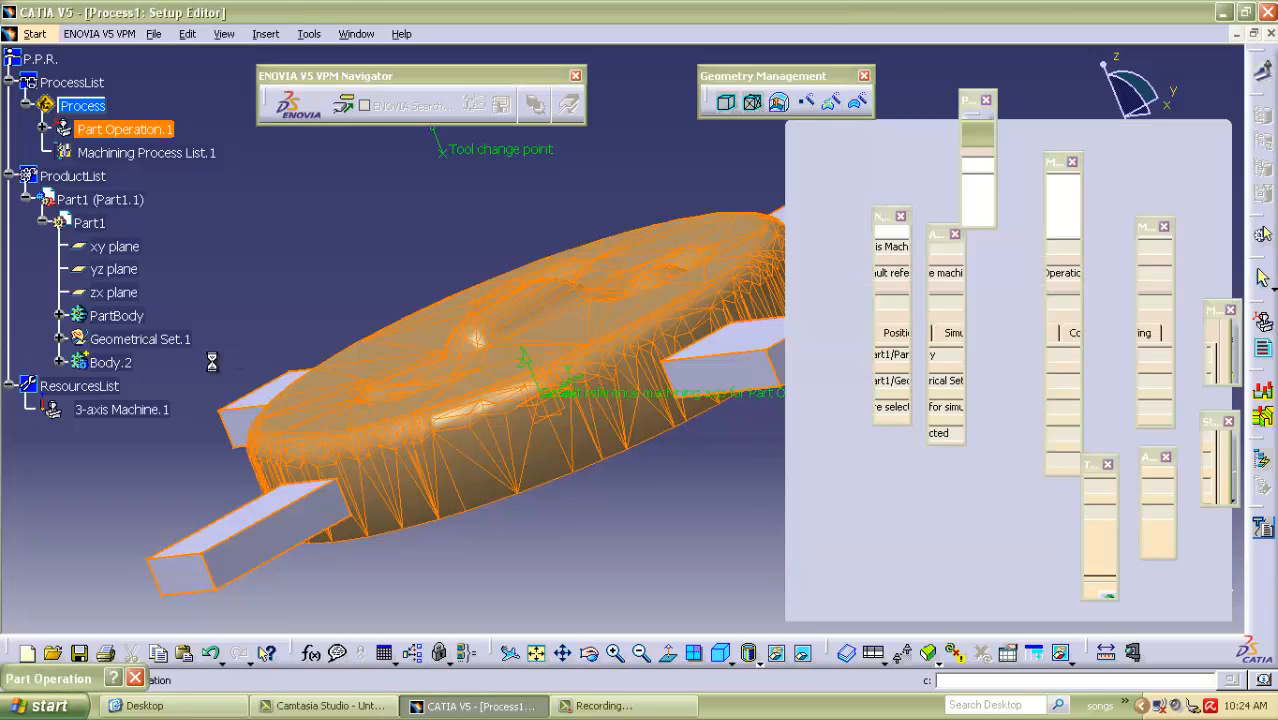
left_click(110, 362)
double_click(378, 212)
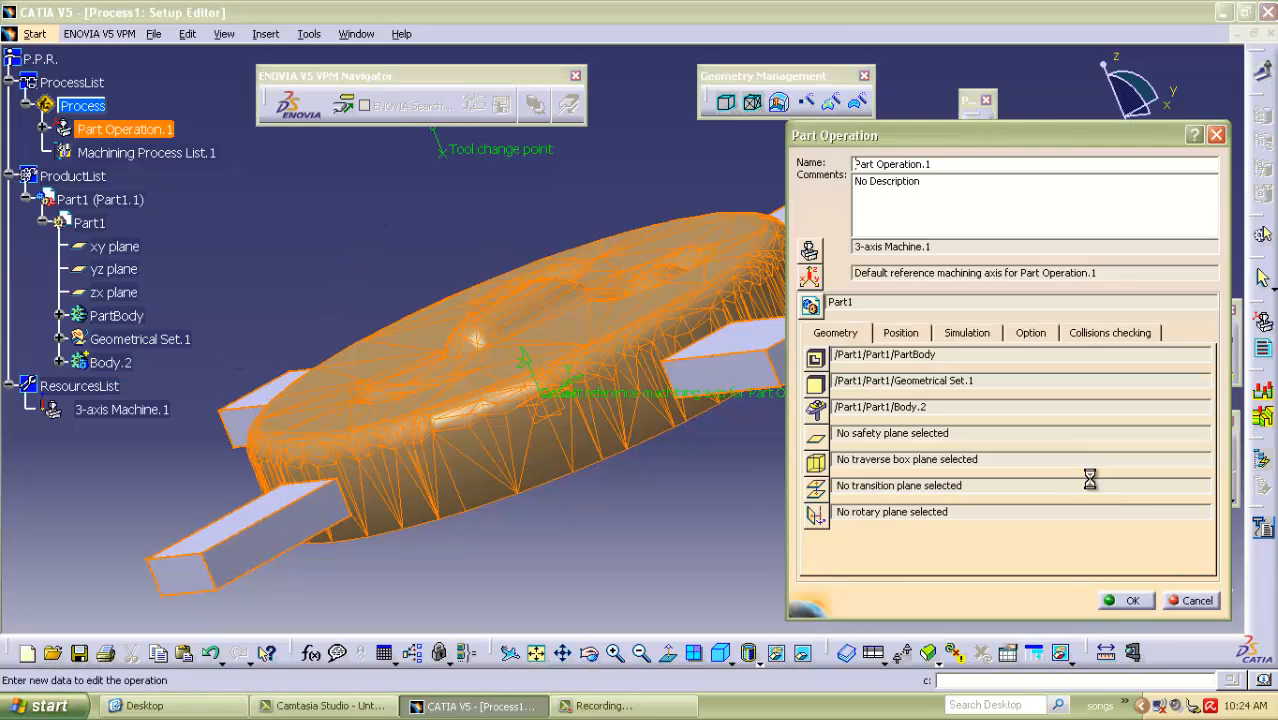
Set Plane.1 from PartBody as the safety plane and accept the part operation.
left_click(817, 441)
middle_click_drag(350, 238, 500, 250)
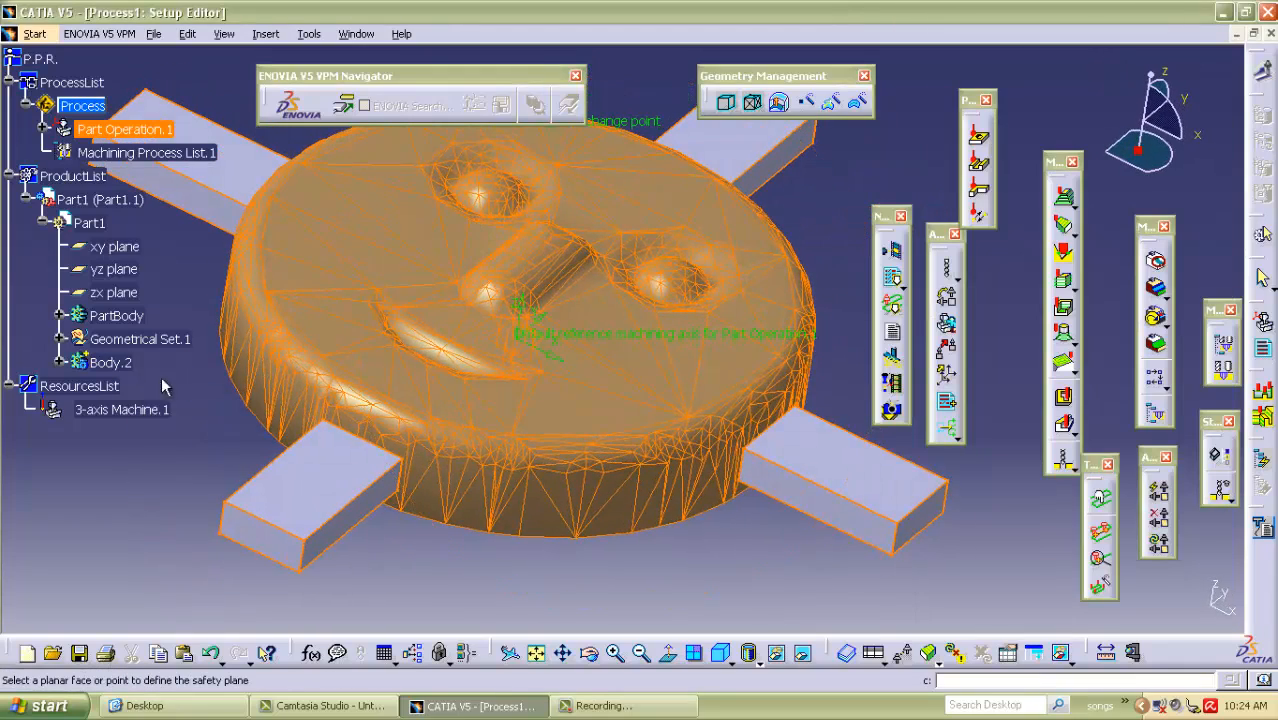
left_click(59, 316)
left_click(142, 550)
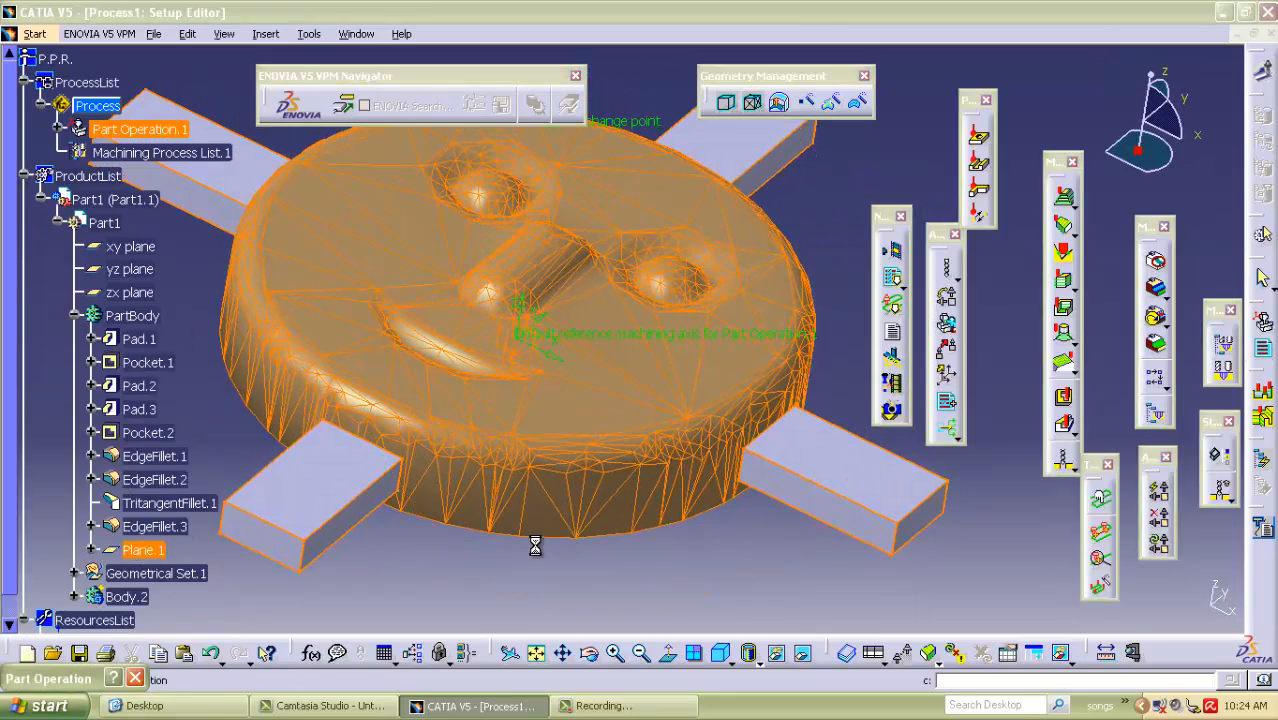
middle_click_drag(535, 545, 528, 386)
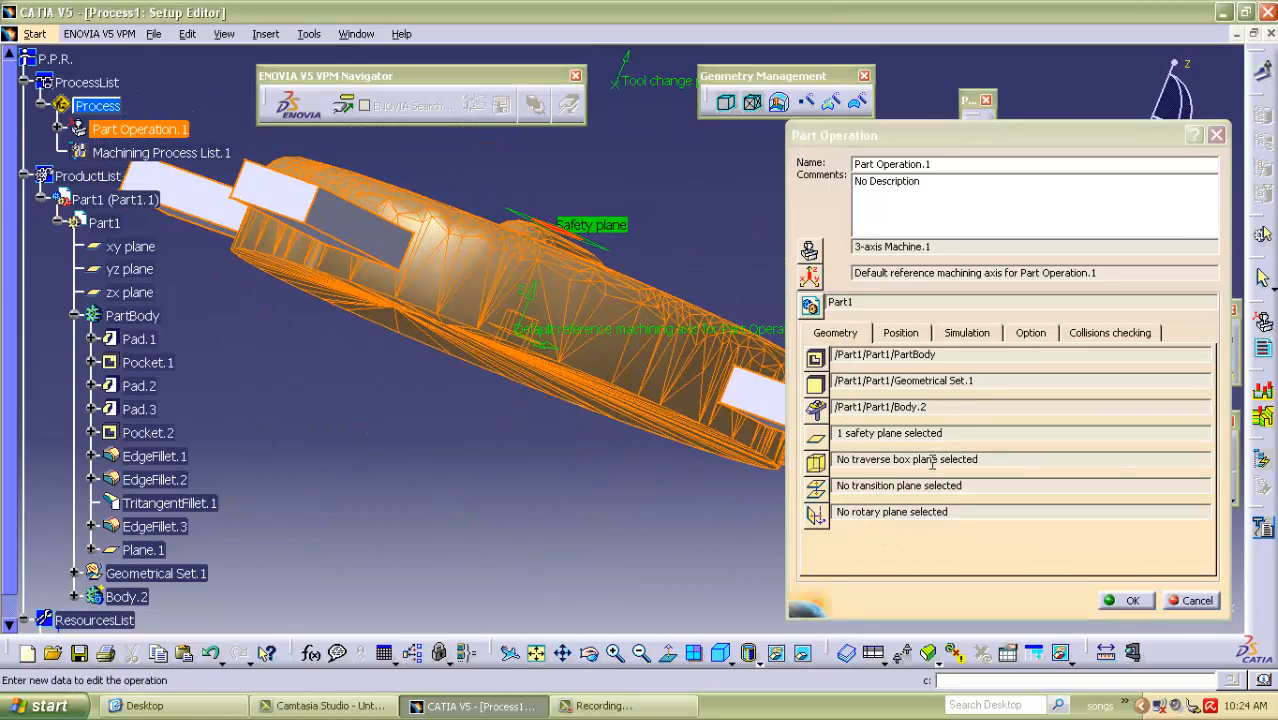
left_click(1130, 601)
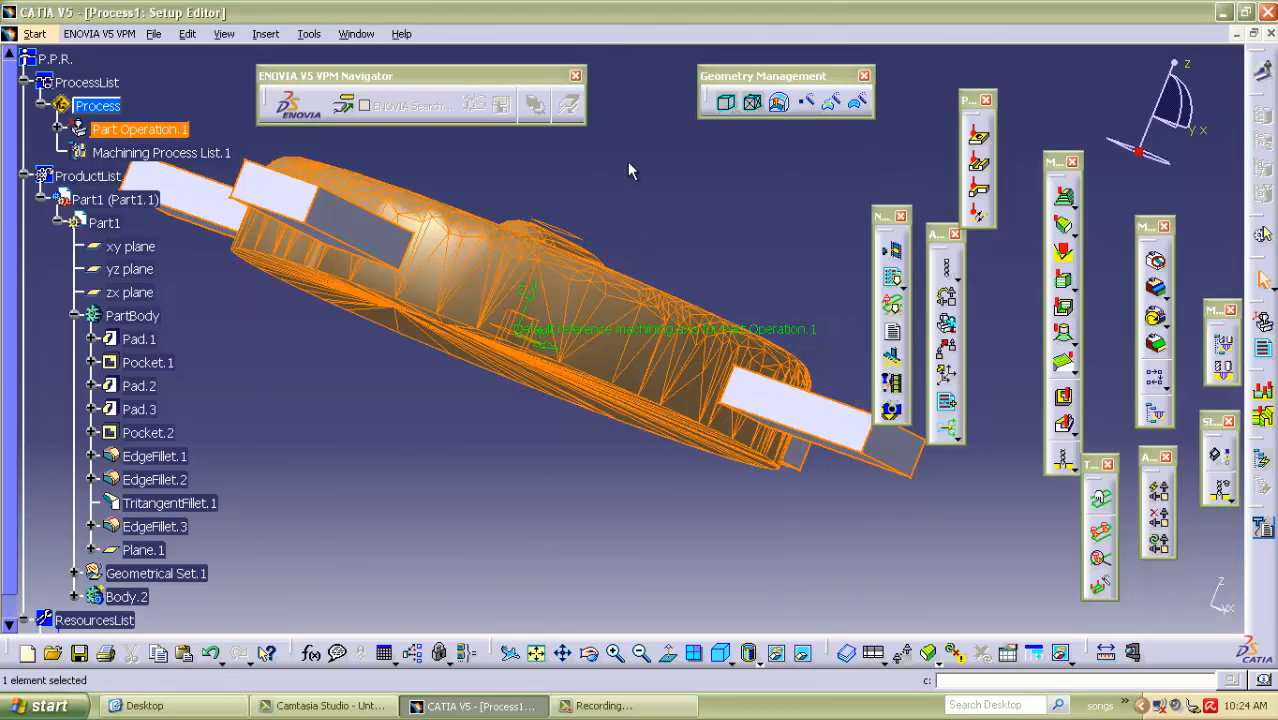
Add a Roughing operation under Manufacturing Program.1 of Part Operation.1.
middle_click_drag(225, 383, 213, 450)
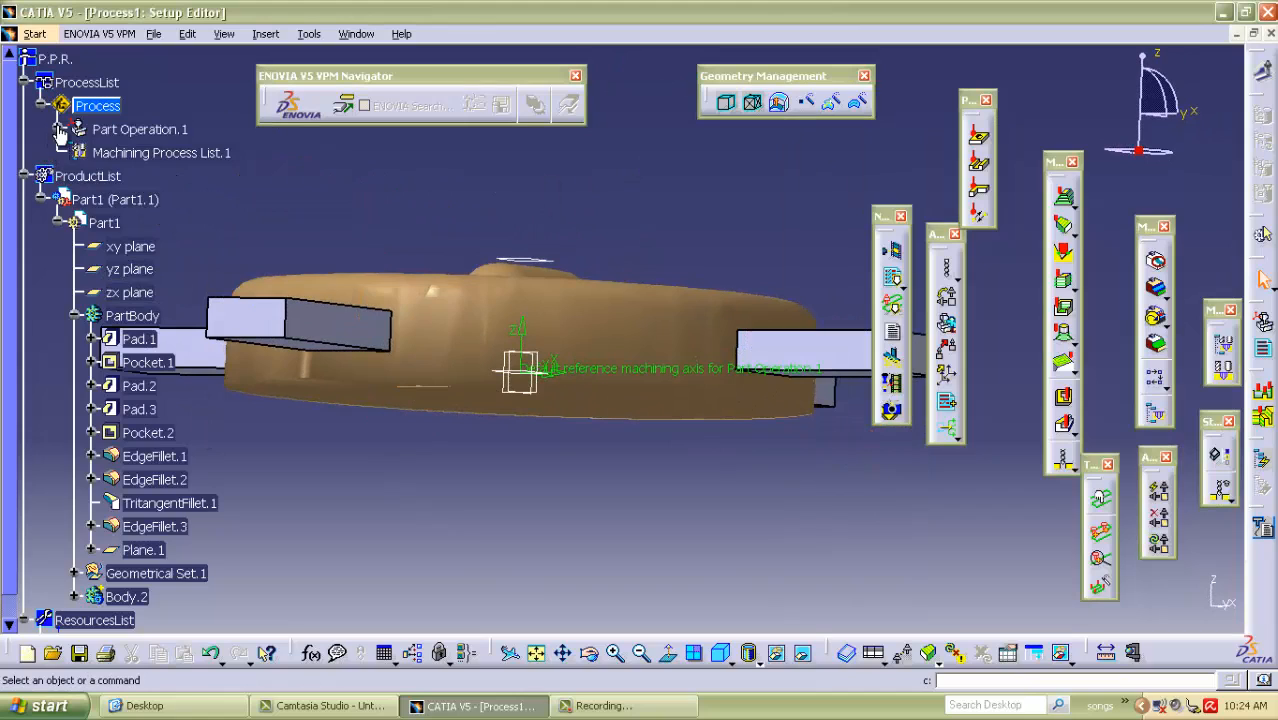
left_click(58, 129)
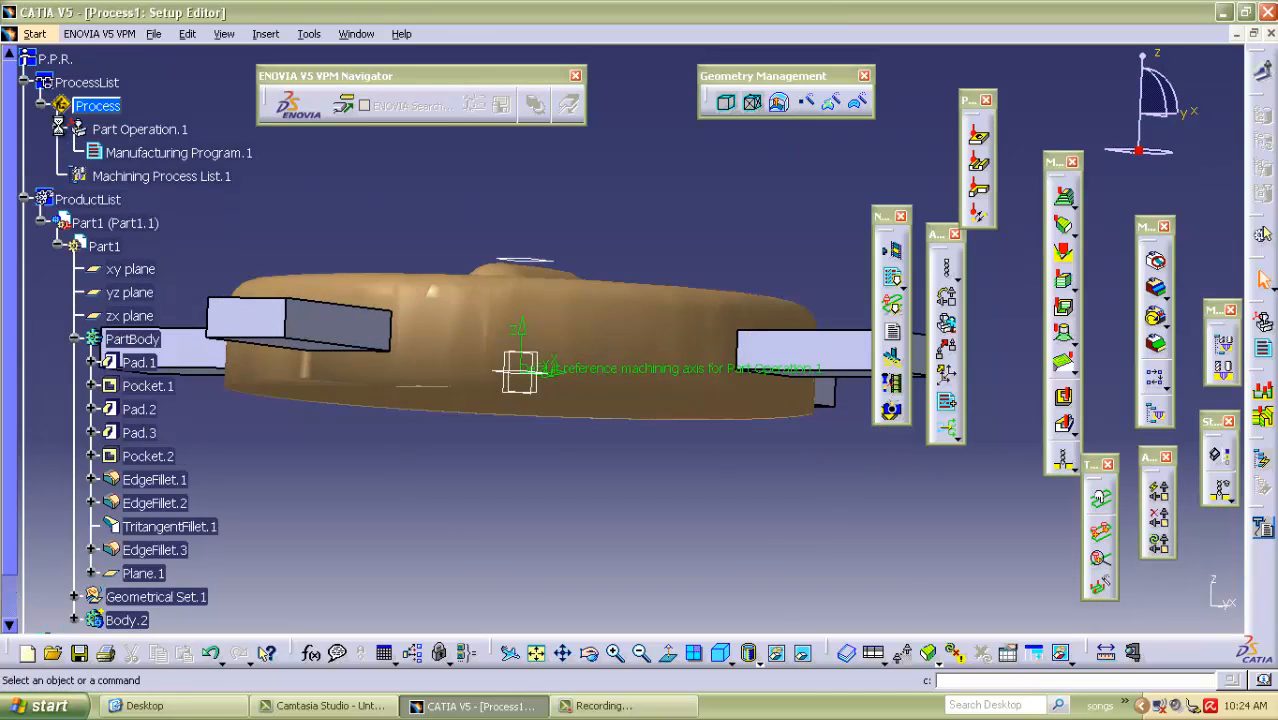
left_click(140, 160)
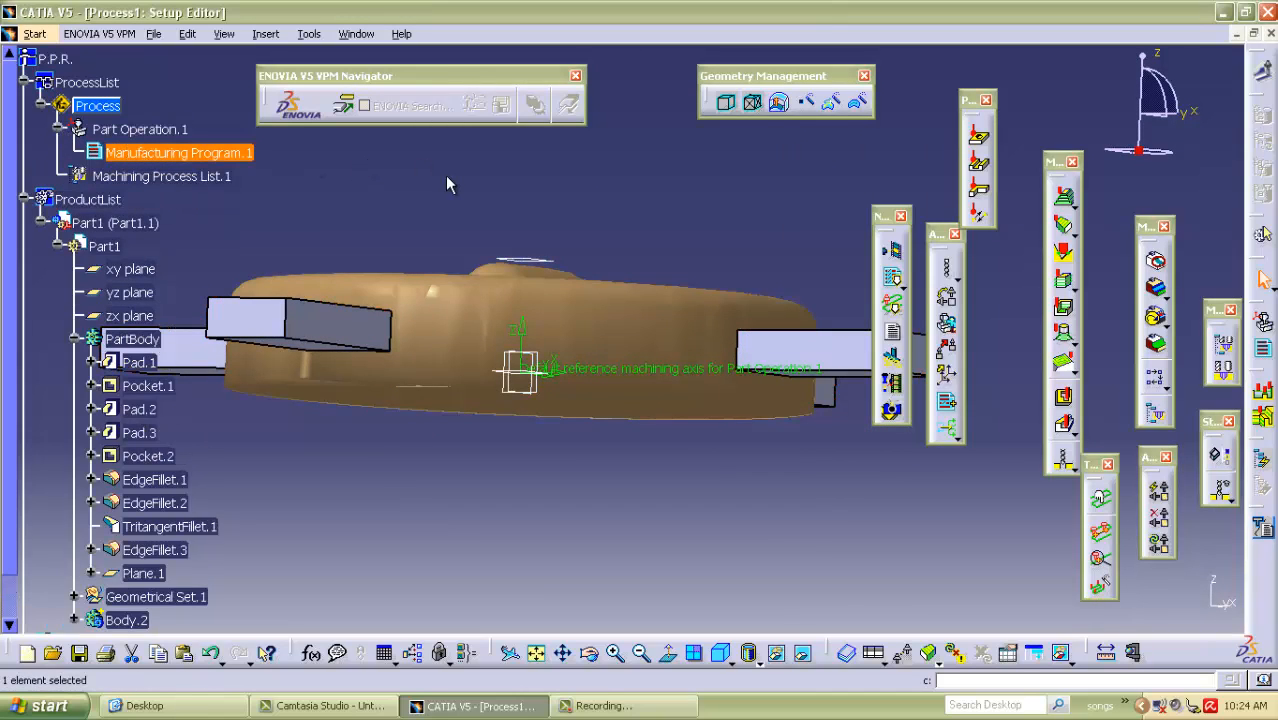
left_click(1066, 203)
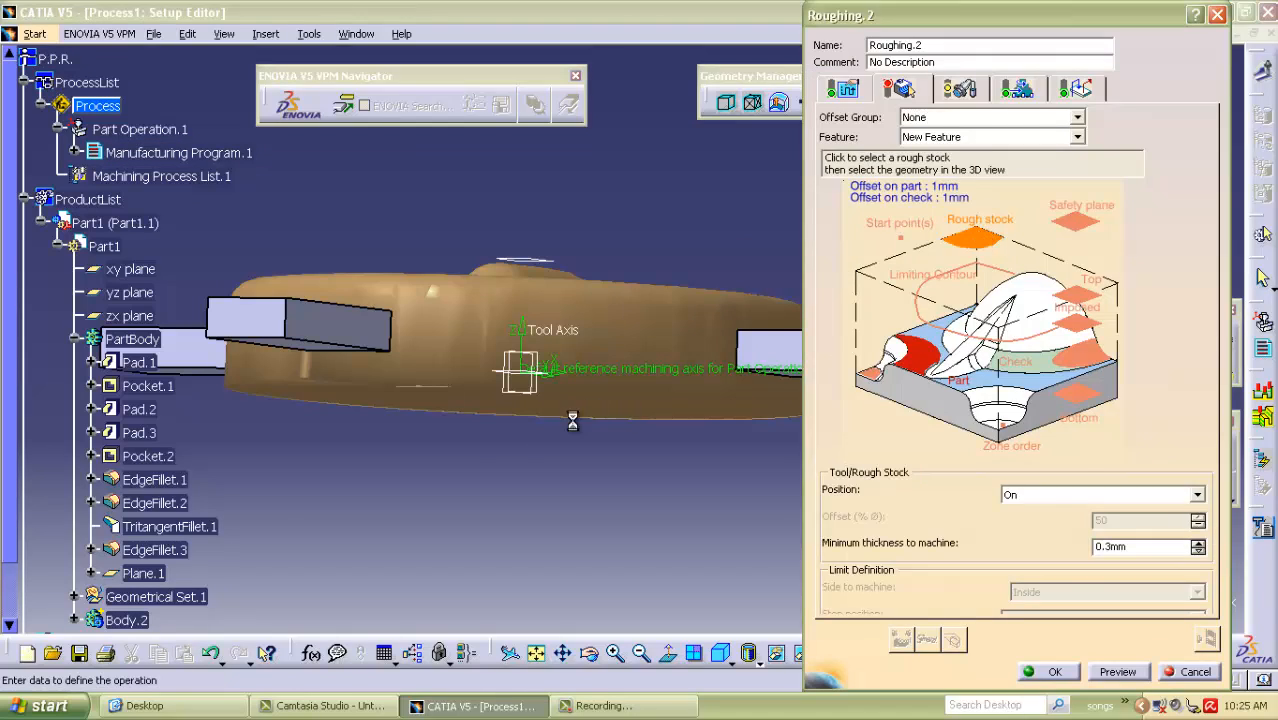
Set Geometrical Set.1 as the rough stock and PartBody as the part of the roughing operation.
left_click(990, 234)
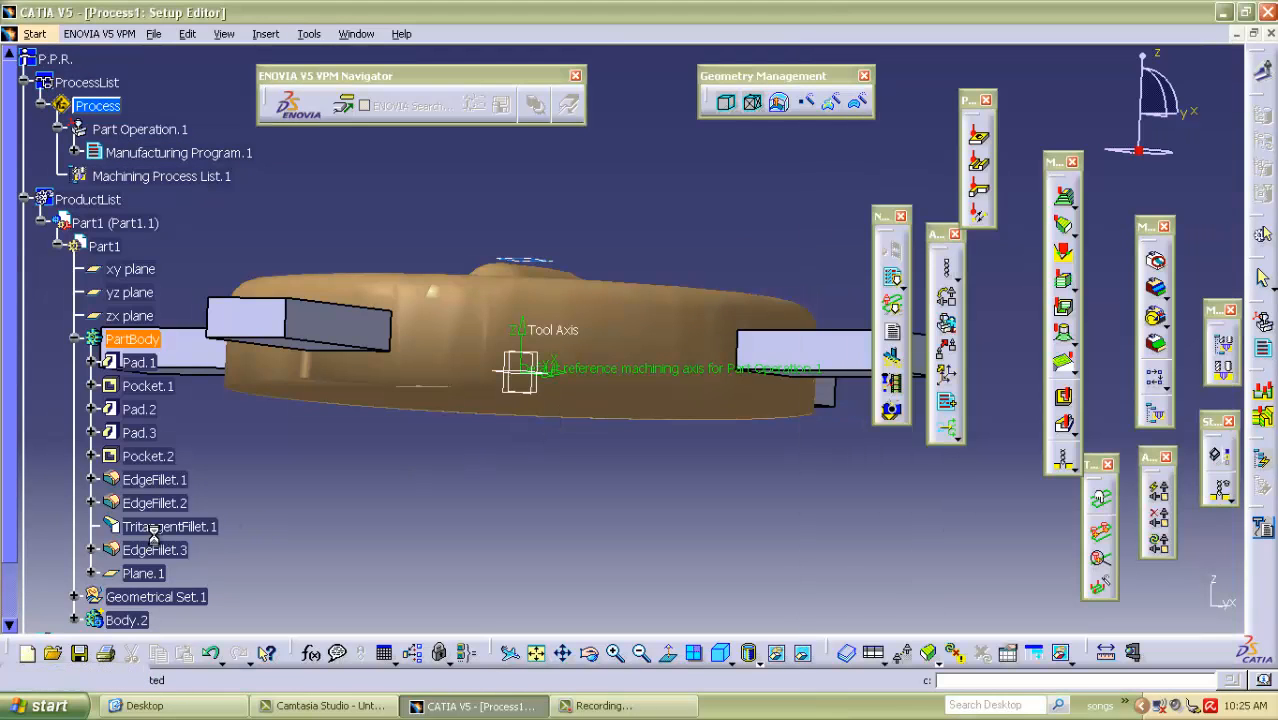
left_click(72, 340)
left_click(128, 363)
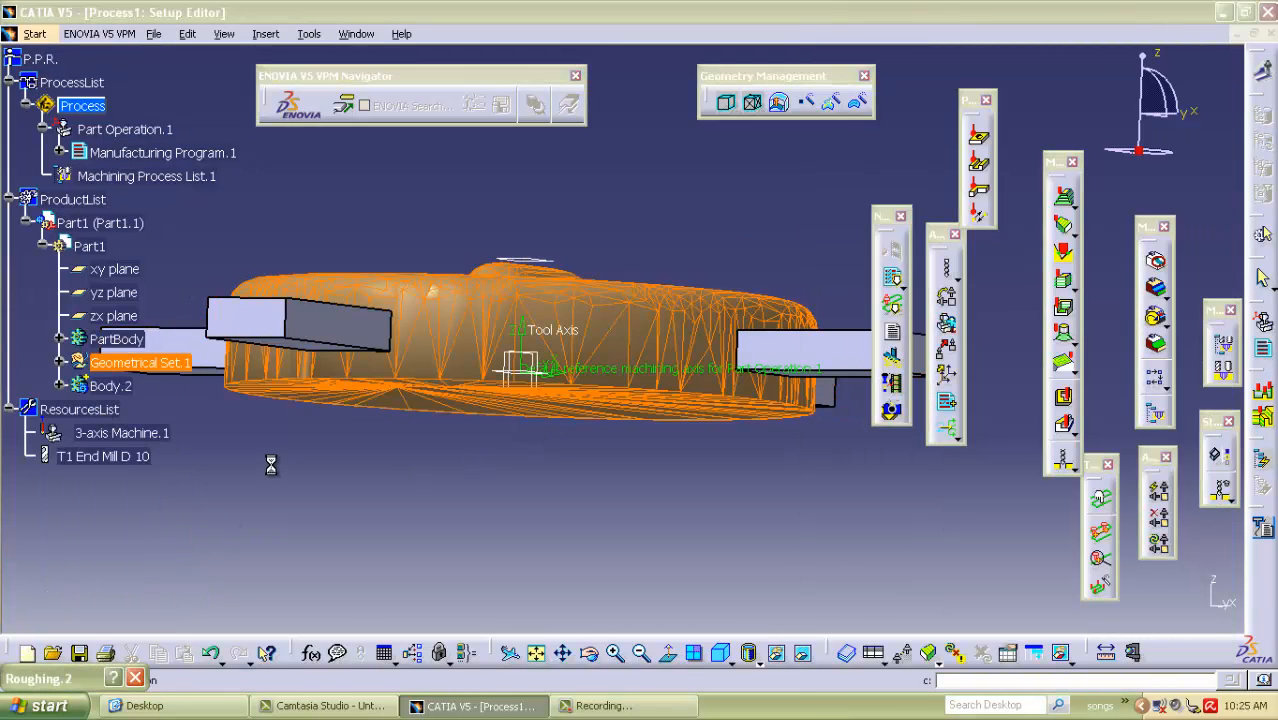
left_click(925, 355)
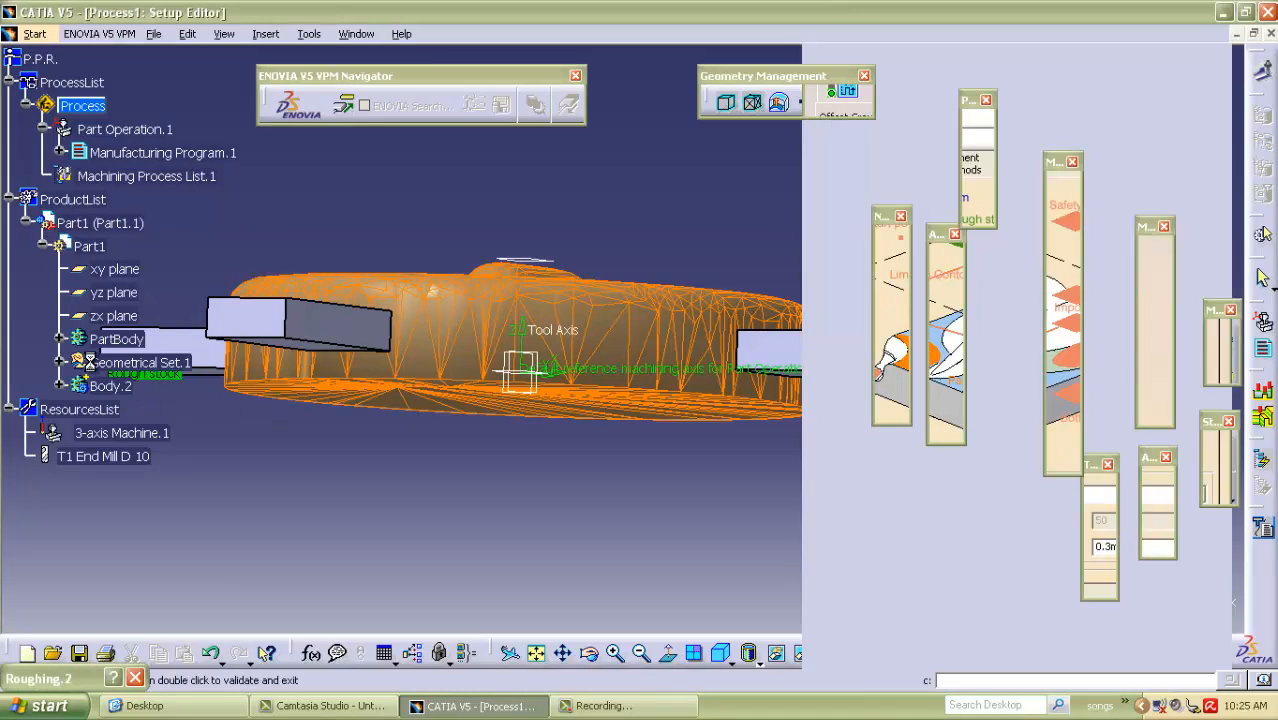
left_click(116, 339)
double_click(442, 470)
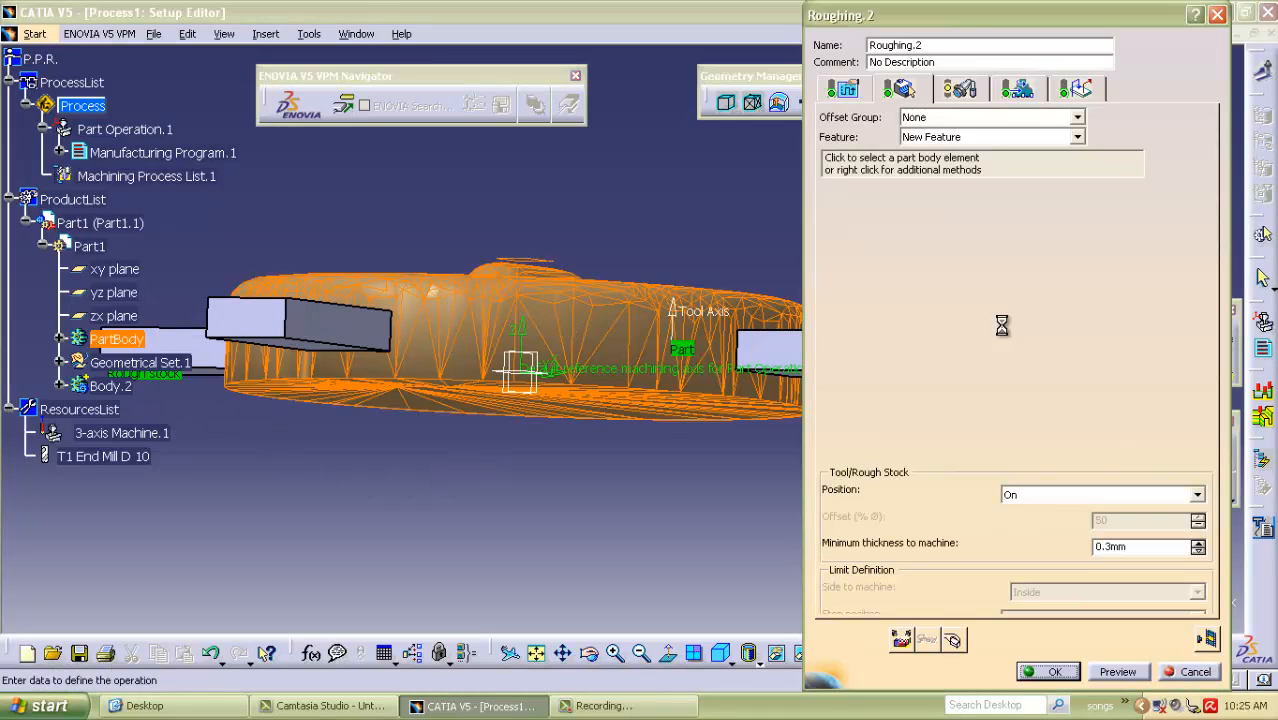
Start the roughing operation's check selection and hide PartBody and Geometrical Set.1 to expose the fixture tabs.
left_click(1075, 354)
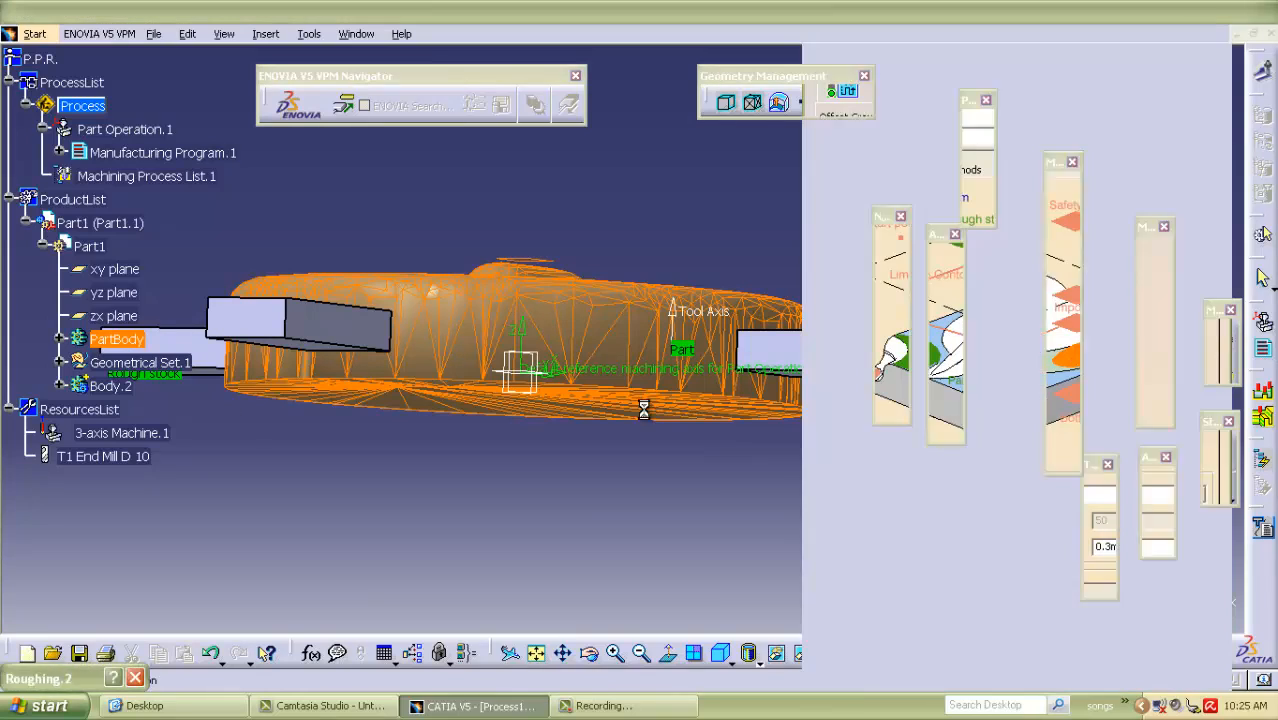
right_click(112, 341)
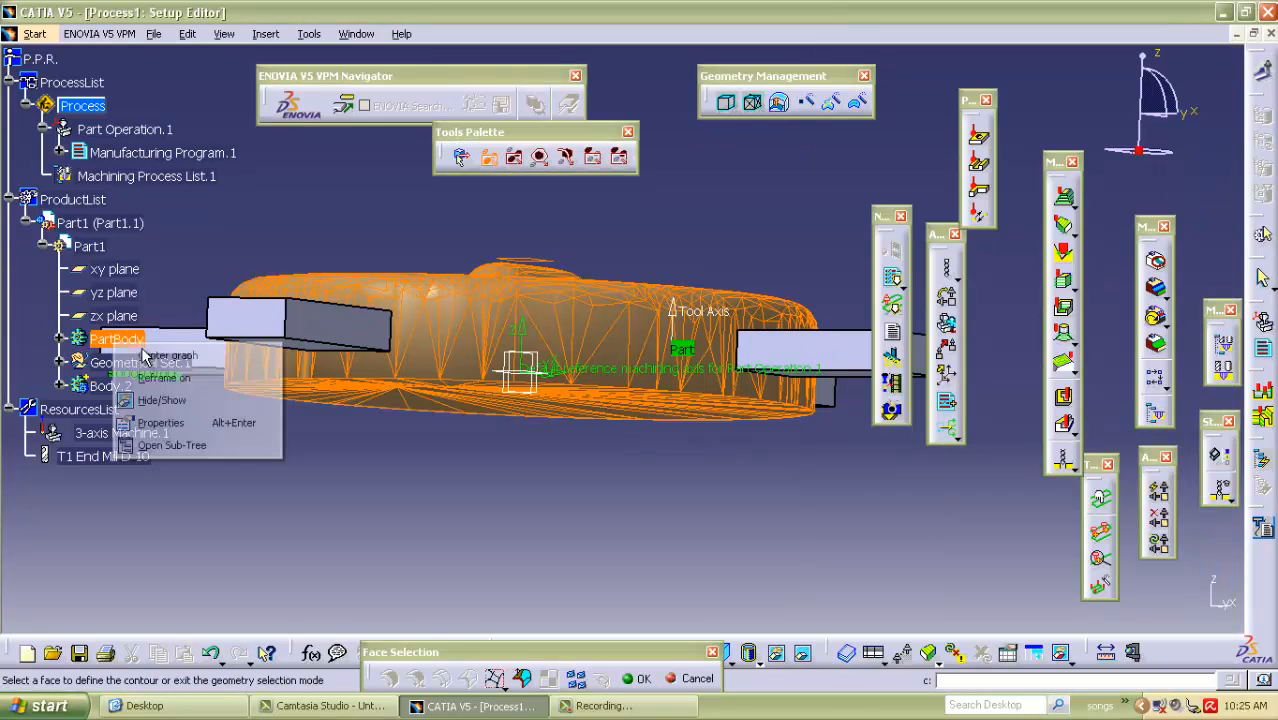
left_click(160, 400)
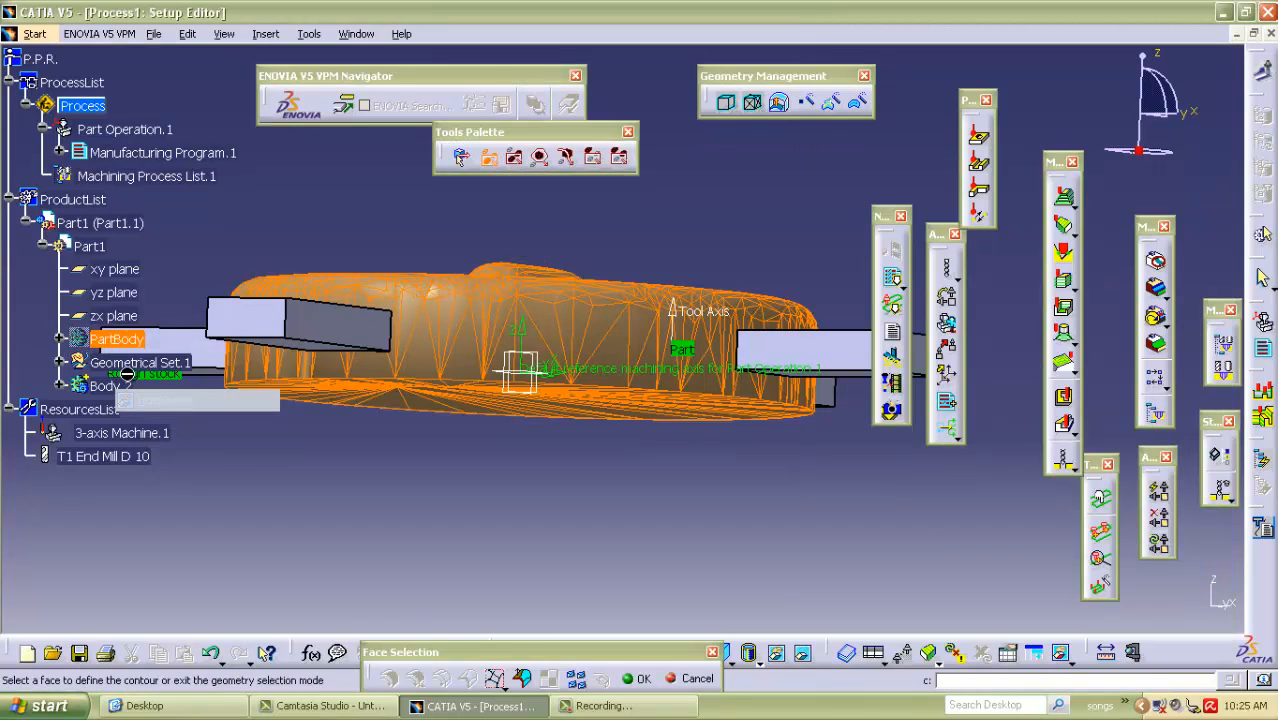
right_click(124, 364)
left_click(167, 424)
Select the inner end faces of the four fixture tabs as the check elements and accept the selection.
middle_click_drag(436, 250, 480, 370)
left_click(651, 281)
middle_click_drag(690, 417, 420, 466)
left_click(527, 234)
middle_click_drag(662, 274, 435, 542)
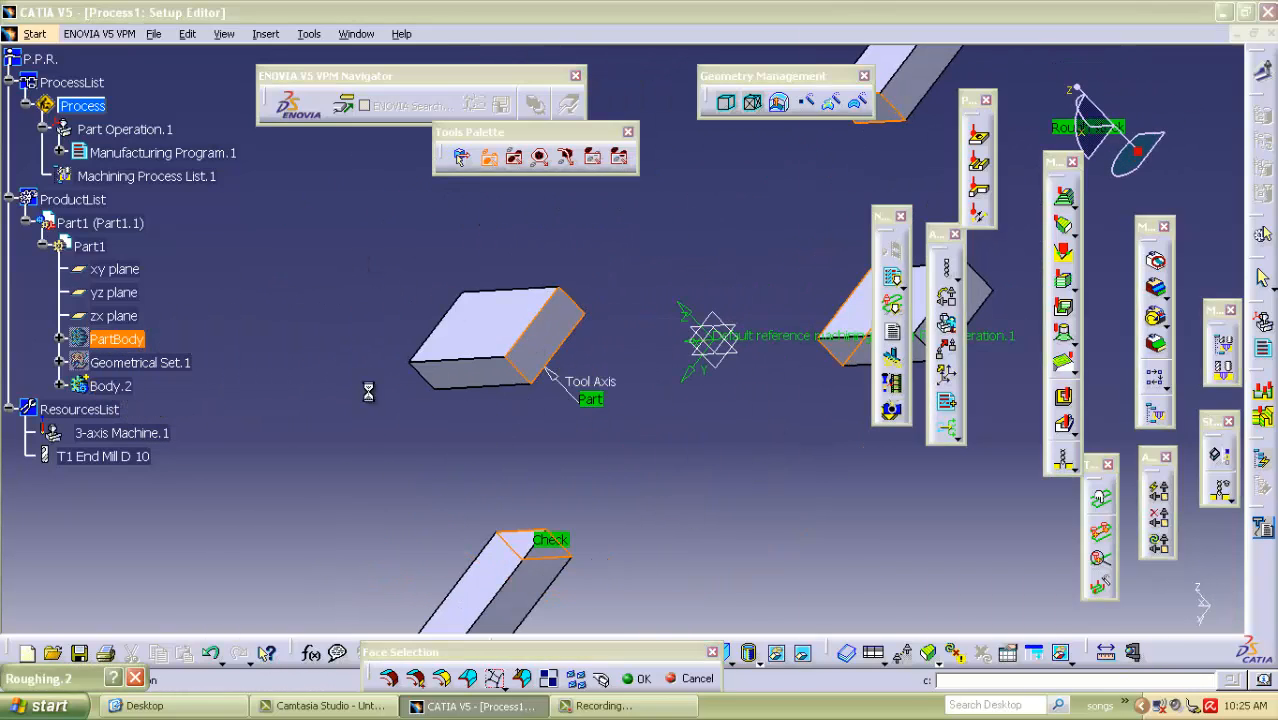
double_click(365, 386)
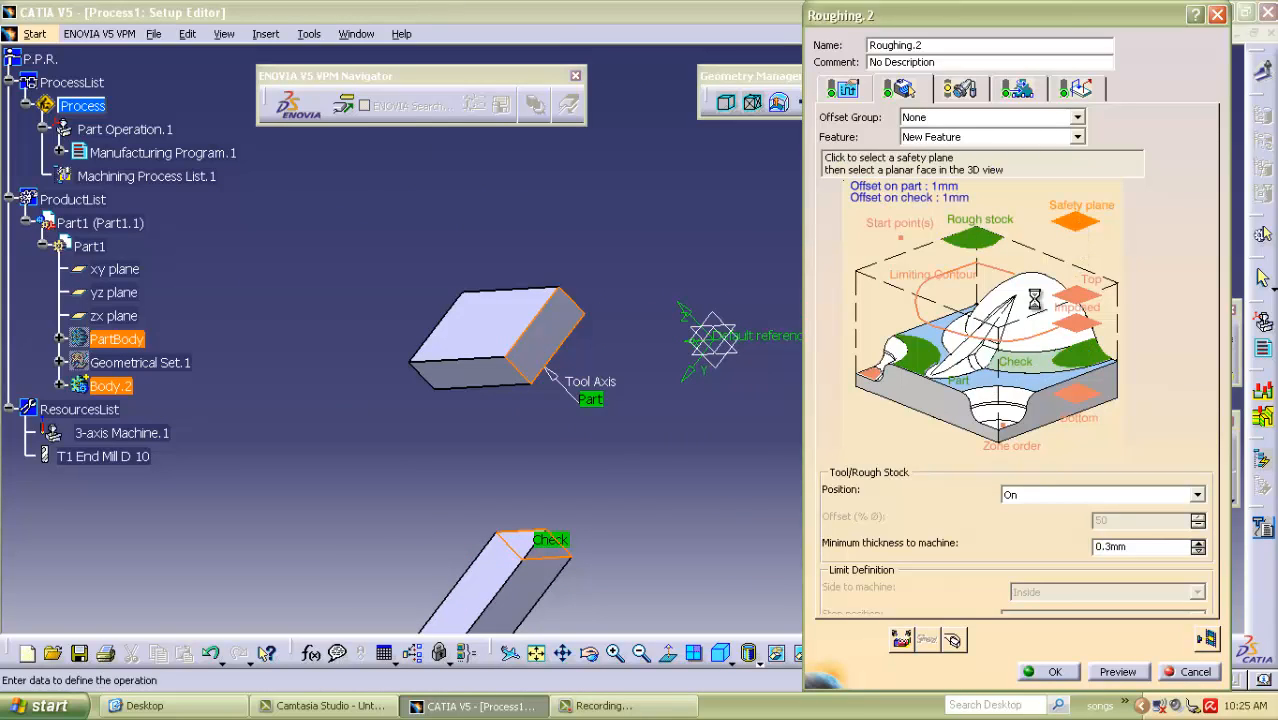
Set Plane.1 from PartBody as the roughing safety plane and the offset on check to 10 mm.
left_click(1076, 221)
middle_click_drag(772, 462, 661, 388)
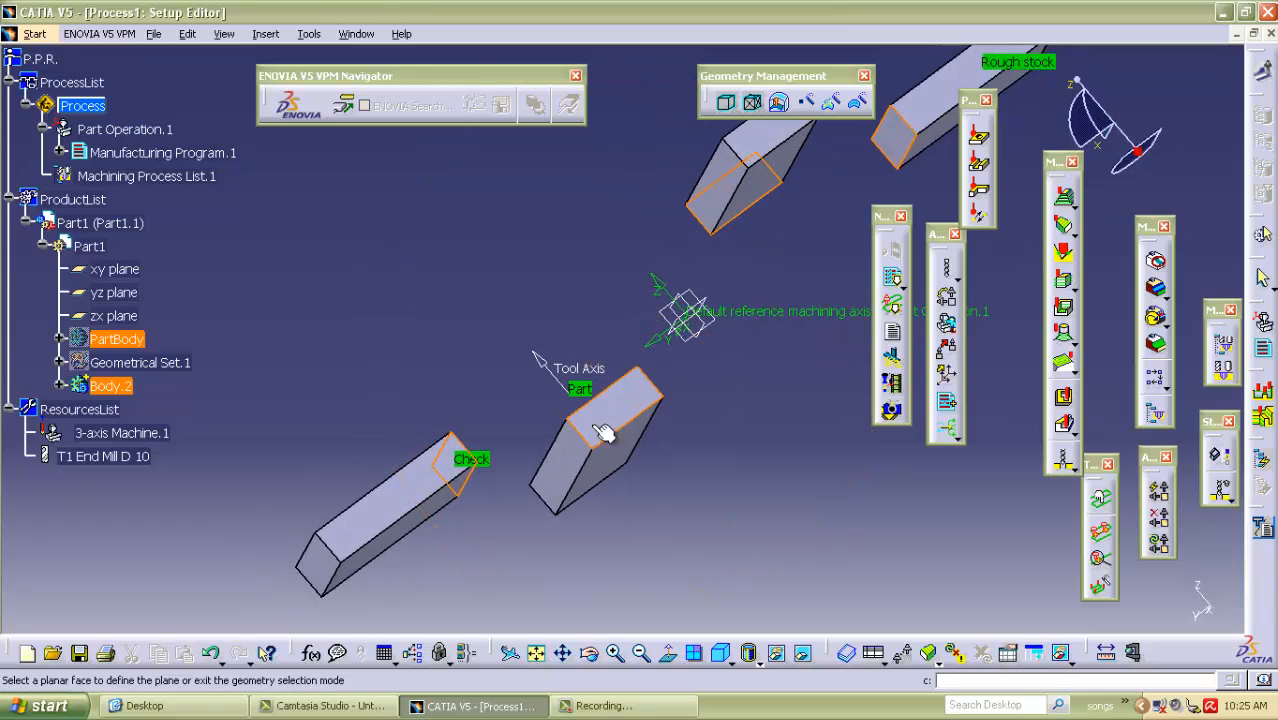
left_click(61, 341)
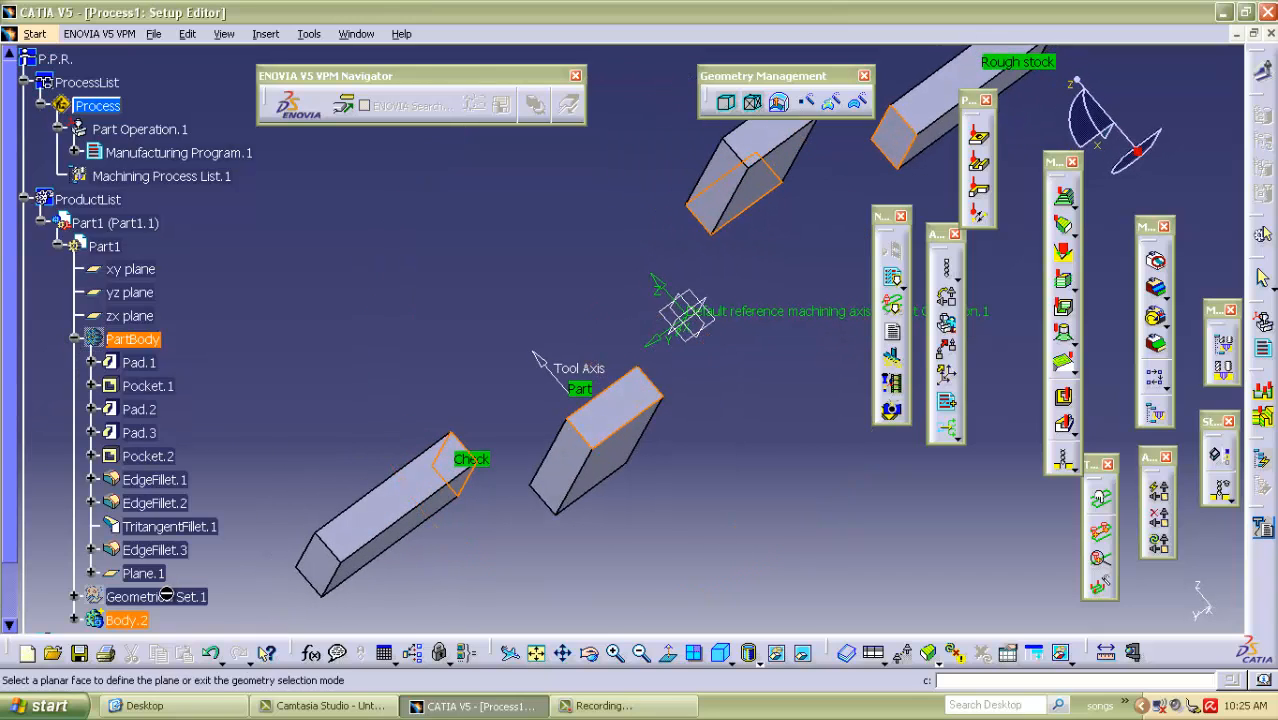
left_click(143, 573)
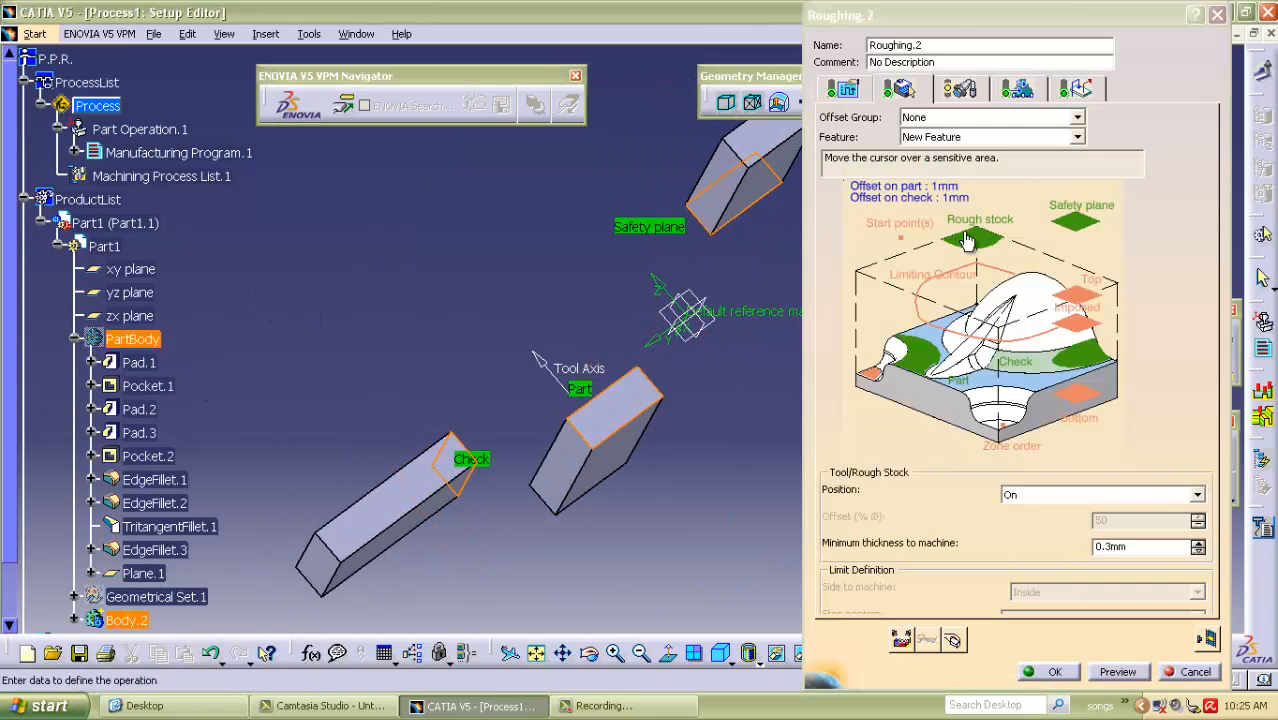
double_click(925, 200)
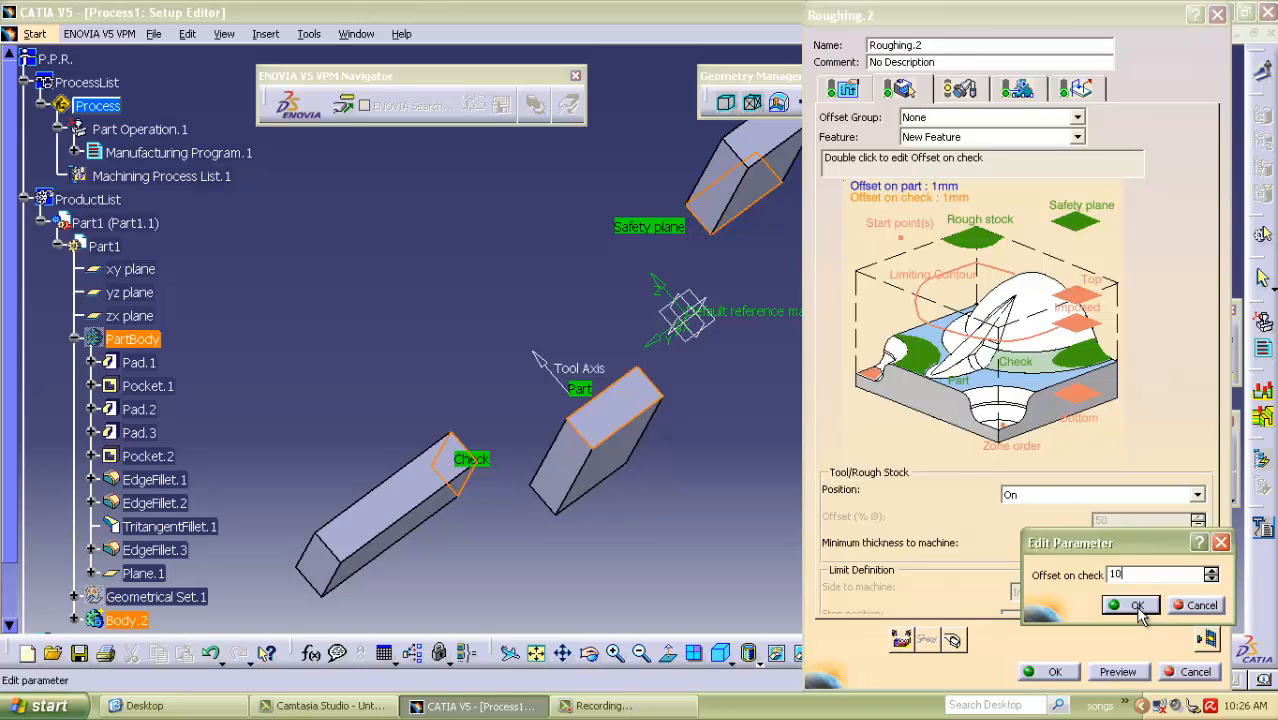
left_click(1132, 605)
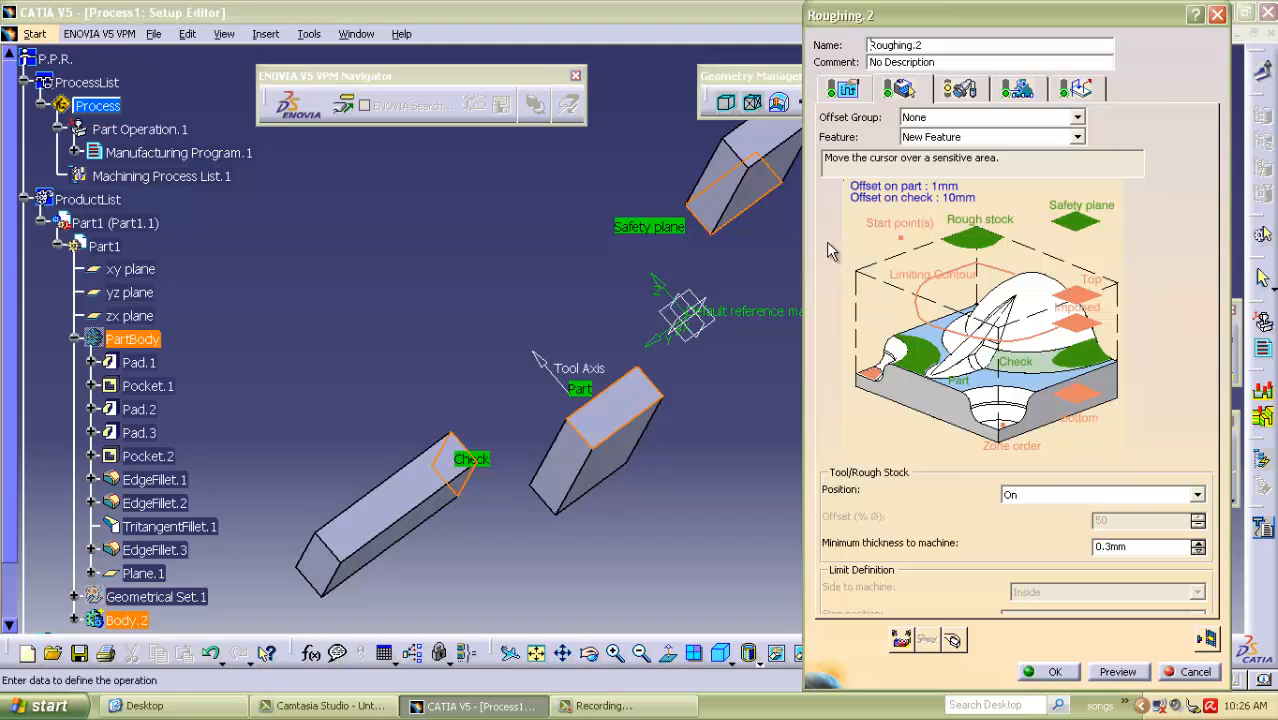
Choose Outer part and pockets as the machining mode and Climb as the cutting mode in the roughing strategy.
left_click(843, 89)
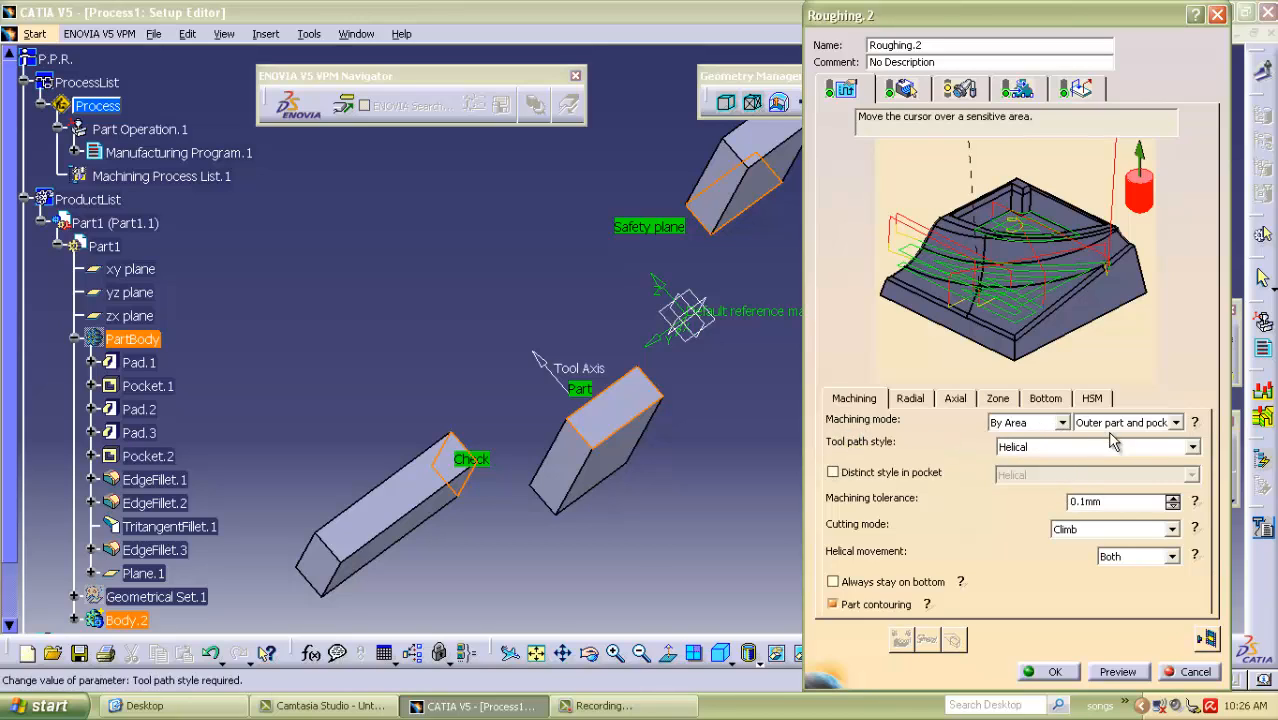
left_click(1177, 423)
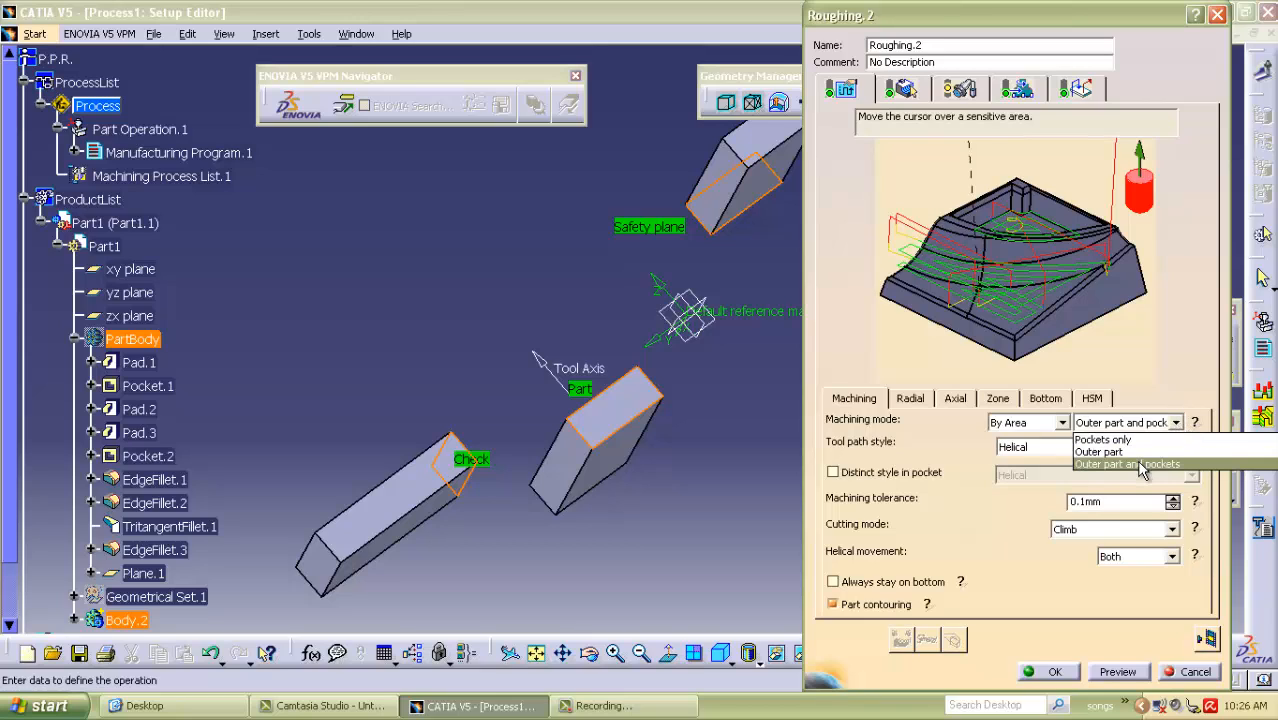
left_click(1143, 466)
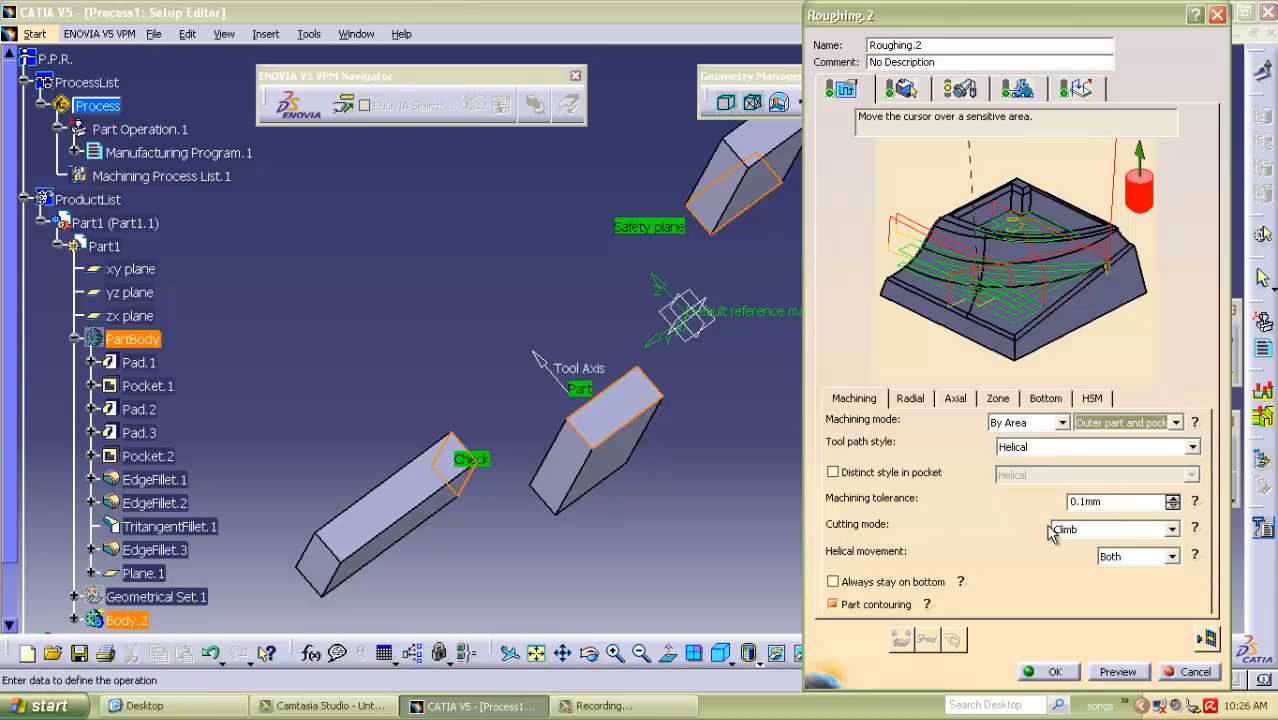
left_click(1101, 530)
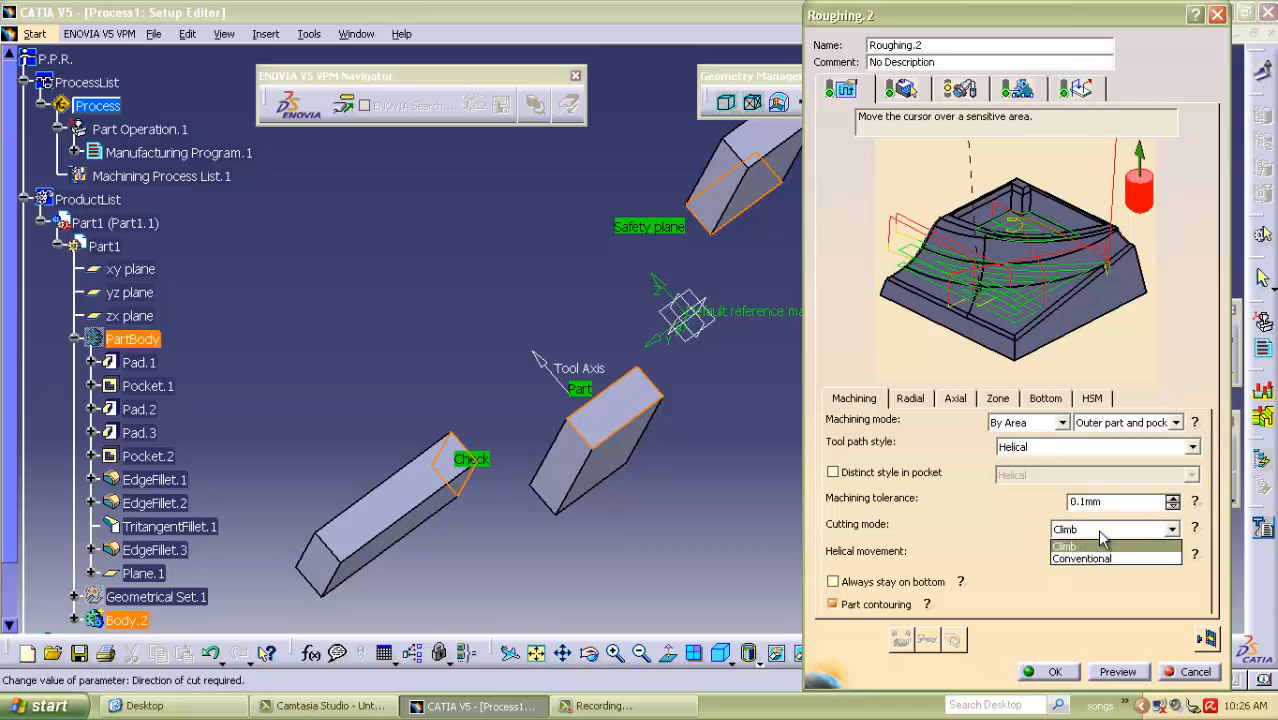
left_click(1100, 533)
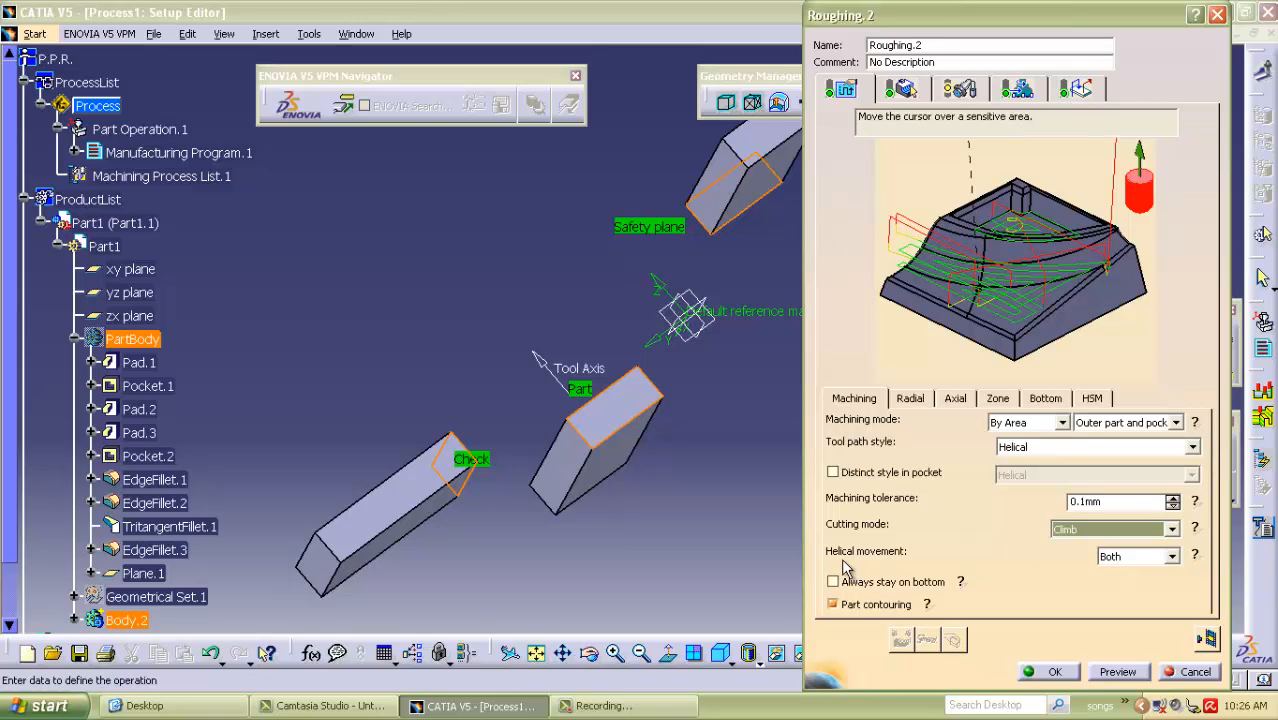
Set the radial stepover mode of the roughing strategy to Stepover length.
left_click(916, 398)
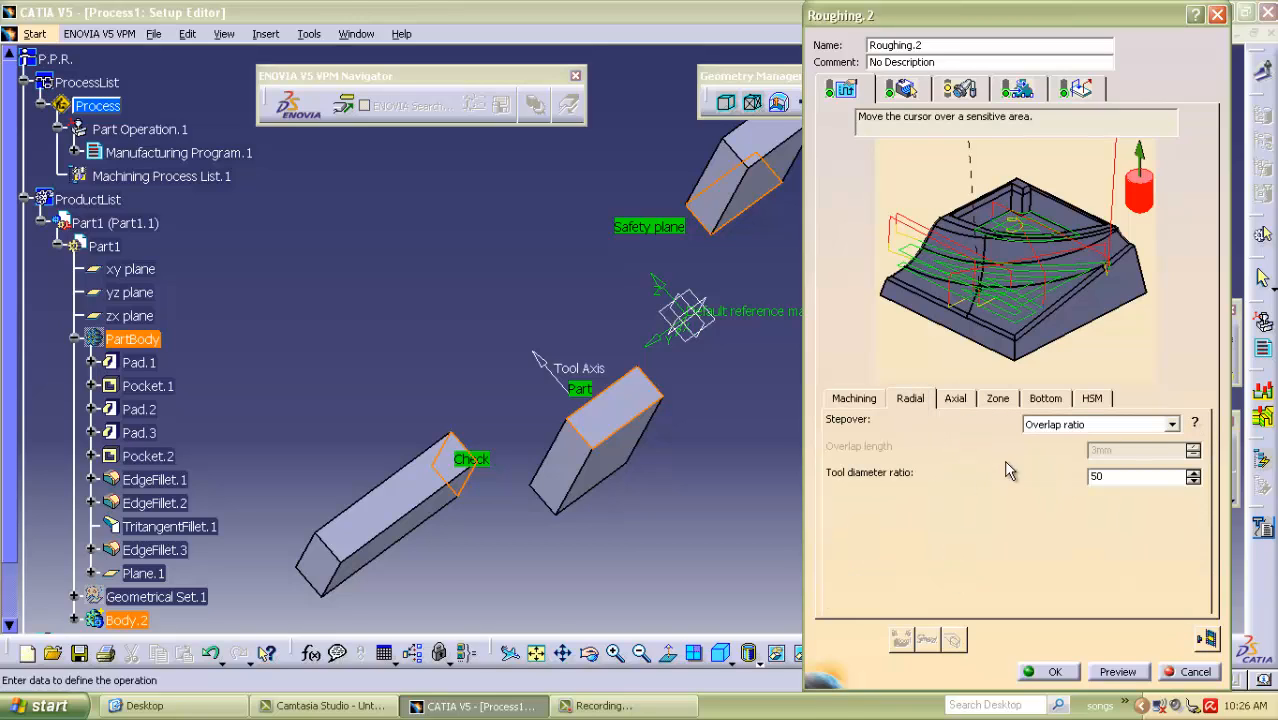
left_click(1110, 424)
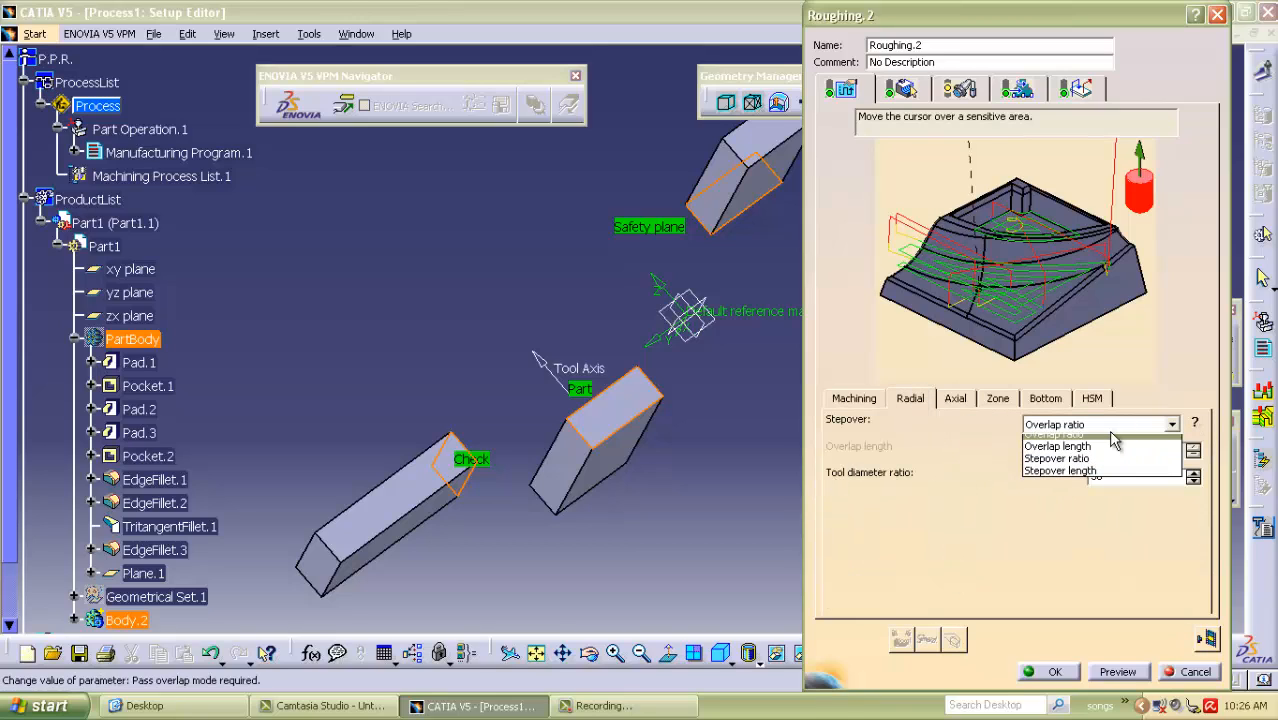
left_click(1065, 479)
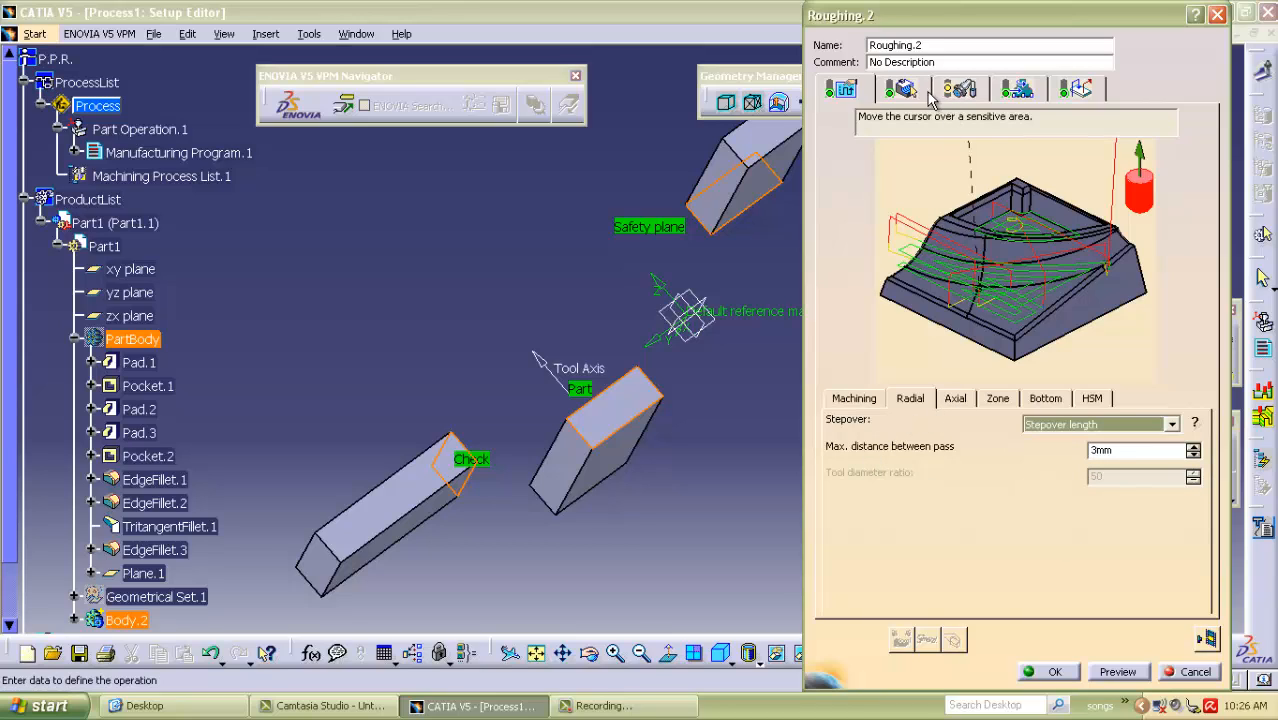
Open the roughing tool definition, show PartBody again and toggle the visibility of Geometrical Set.1.
left_click(959, 92)
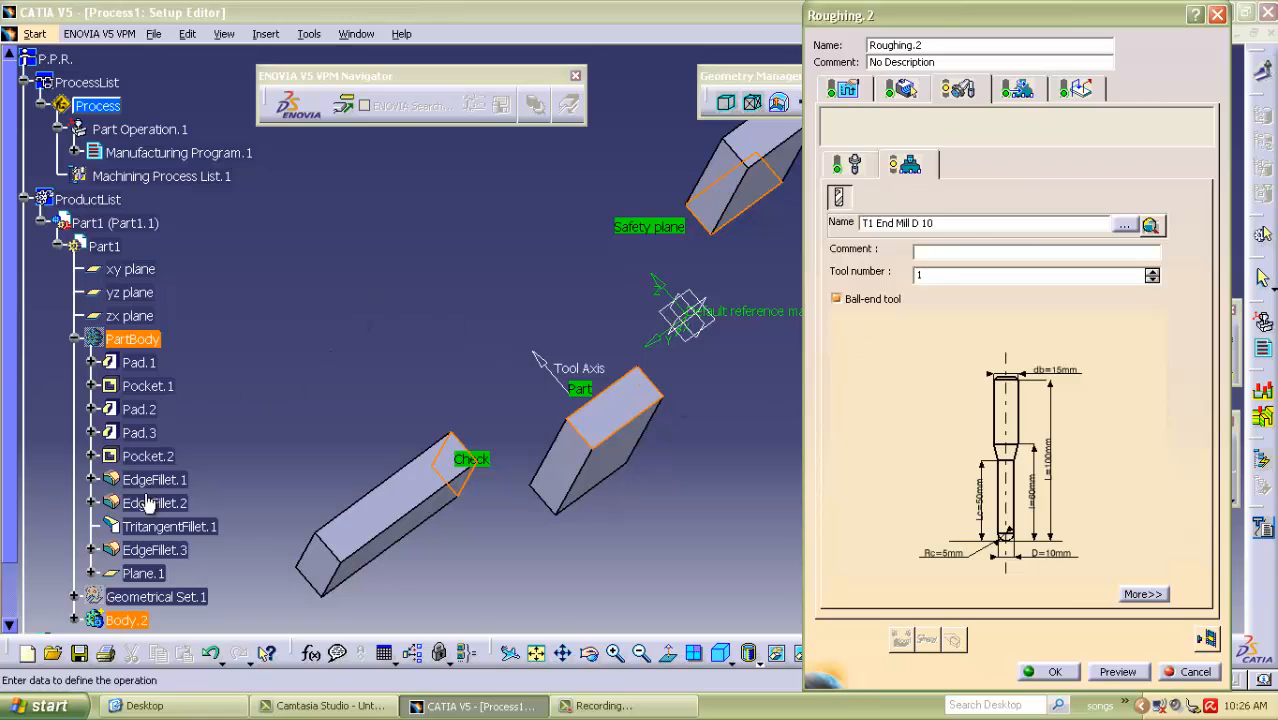
right_click(120, 339)
left_click(180, 391)
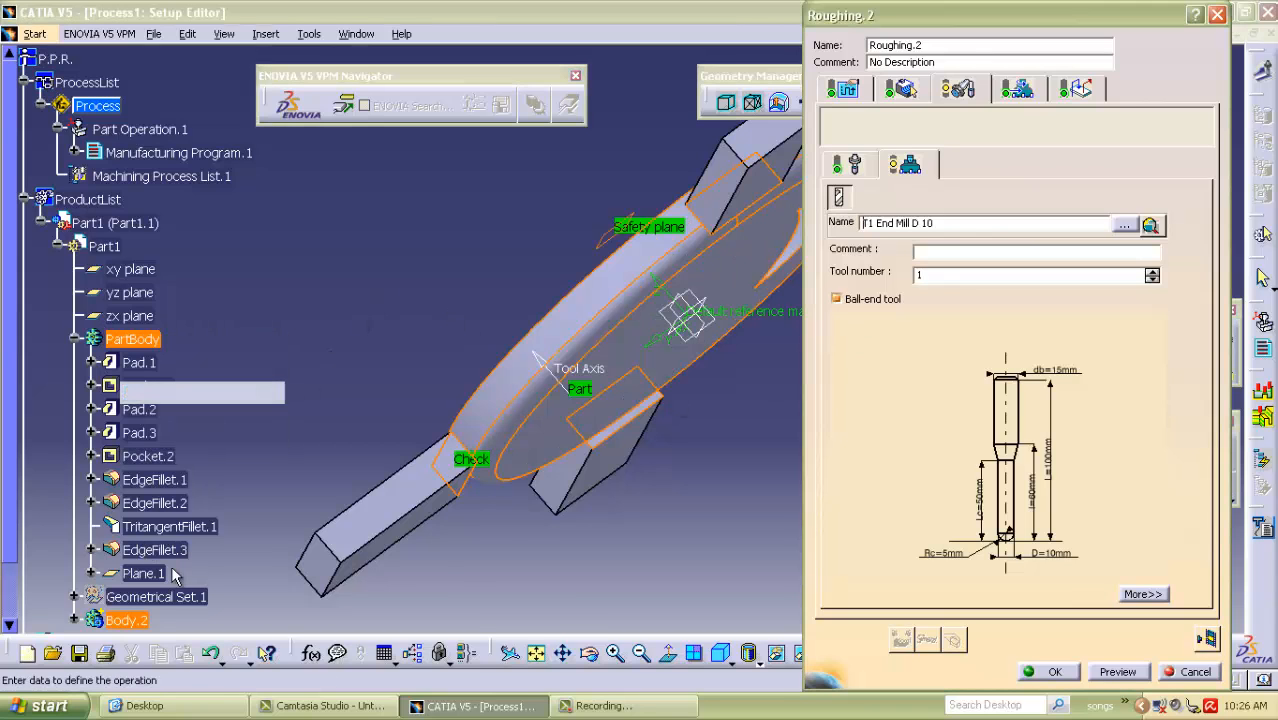
right_click(153, 594)
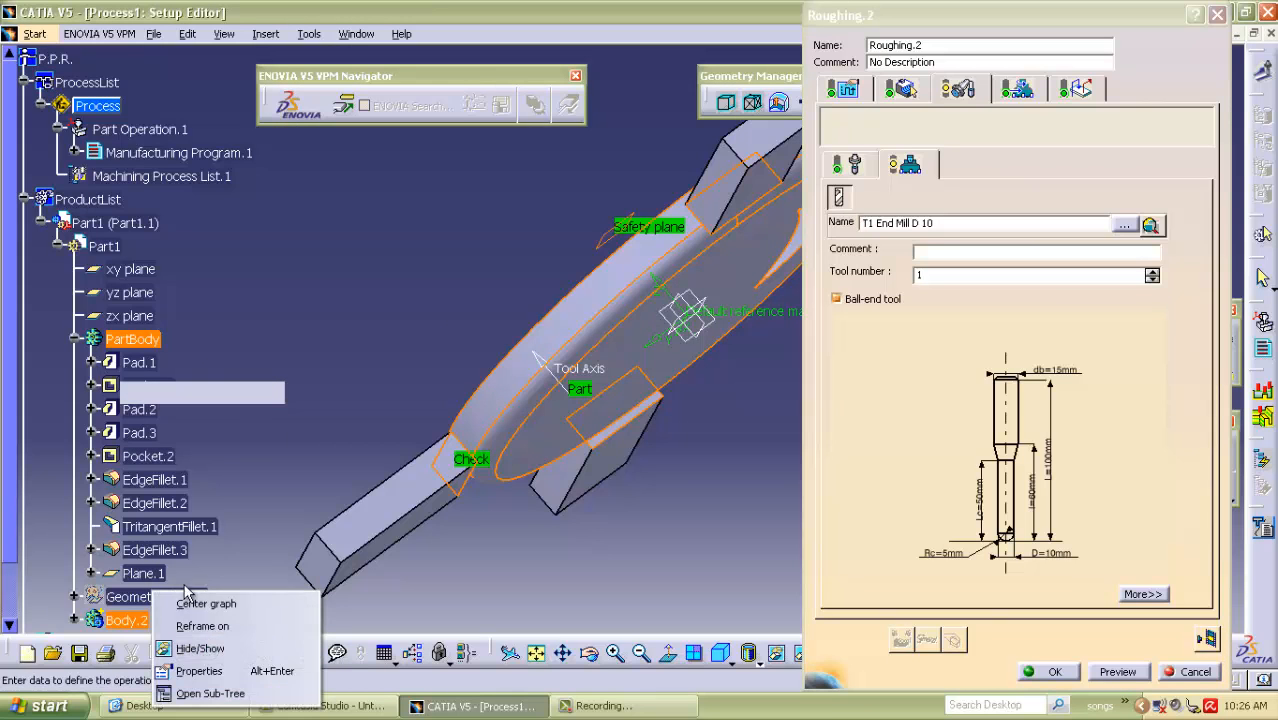
left_click(203, 649)
middle_click_drag(385, 271, 538, 247)
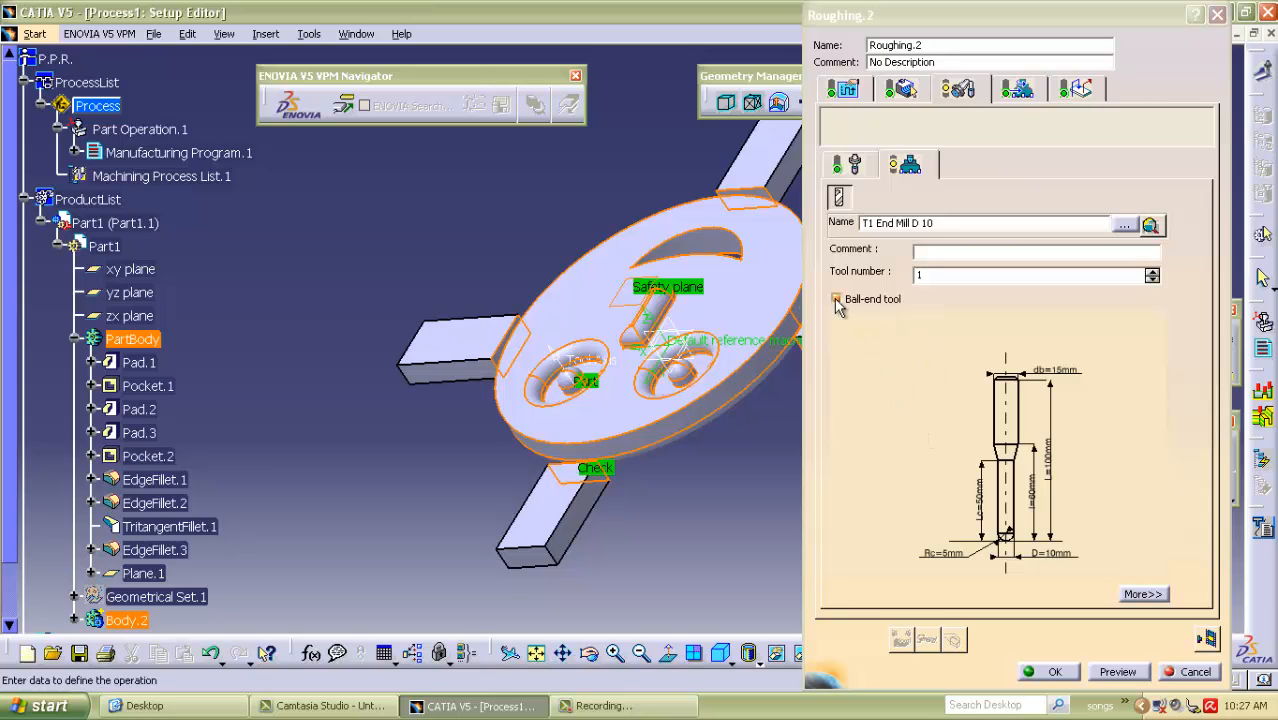
Make the end mill flat-ended by disabling the ball end, with a 0 mm corner radius and an 8 mm nominal diameter.
double_click(942, 553)
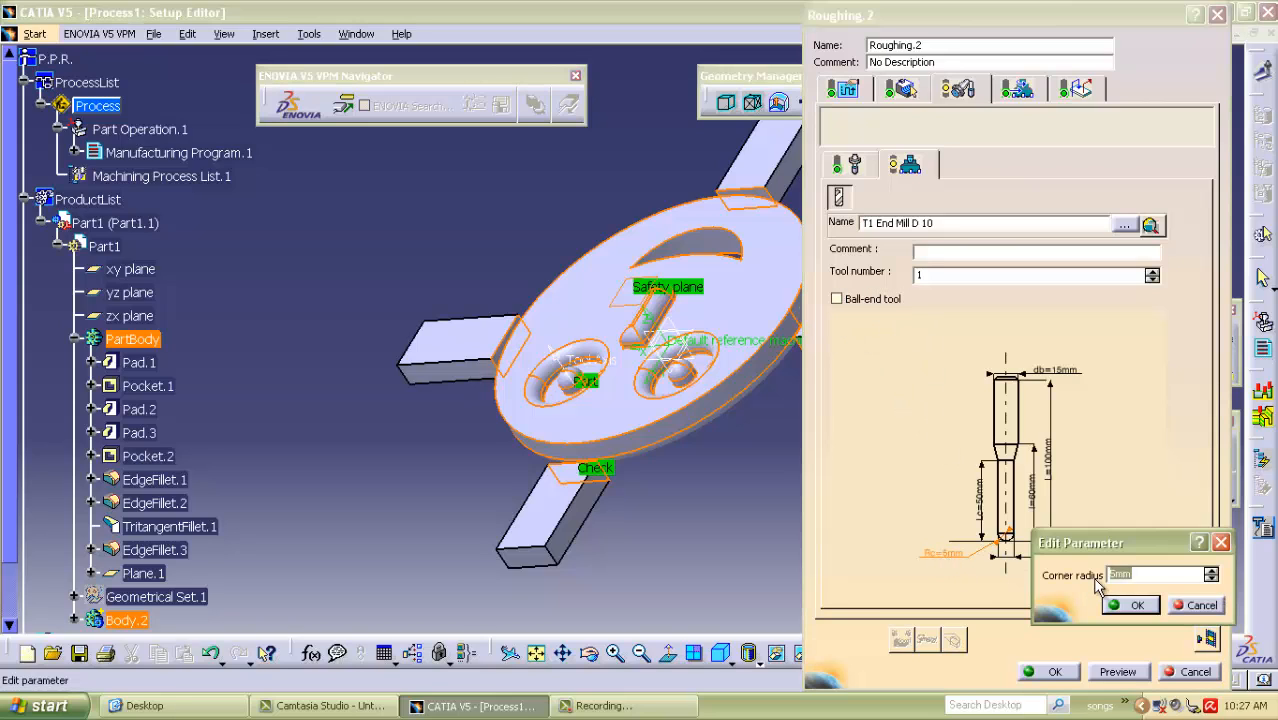
left_click(1128, 606)
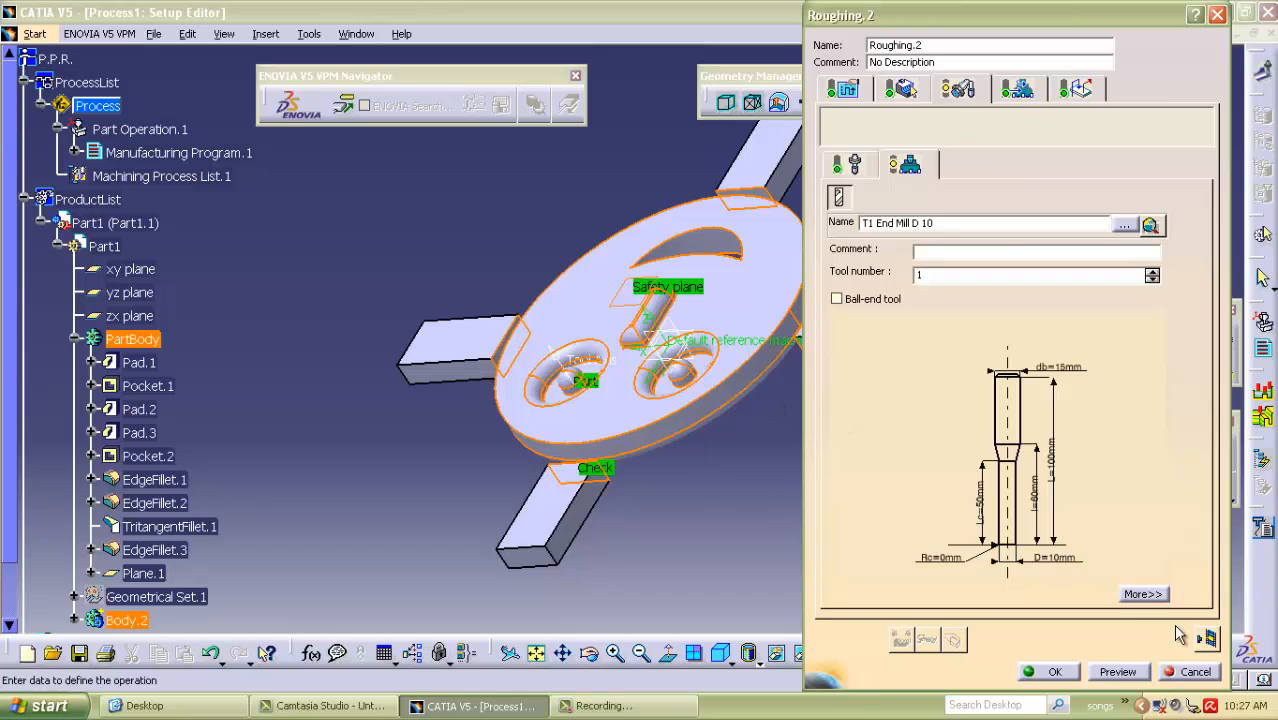
double_click(1058, 568)
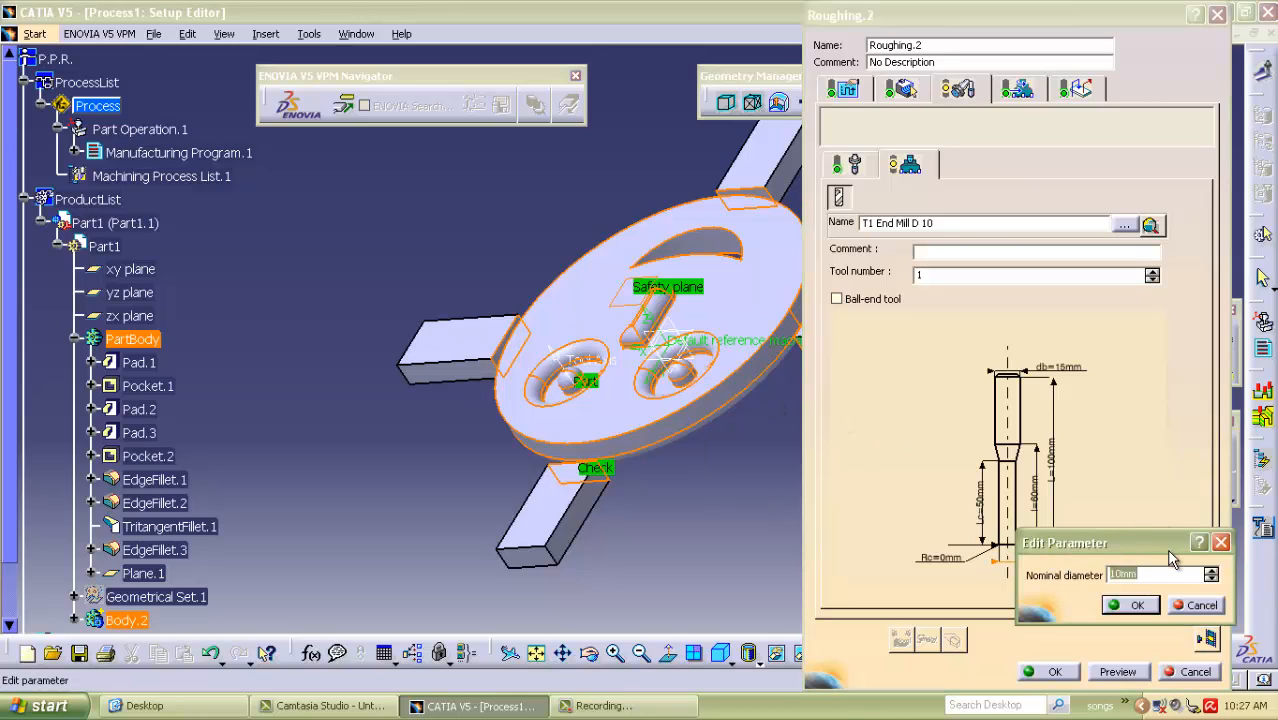
type("8mm")
left_click(1130, 605)
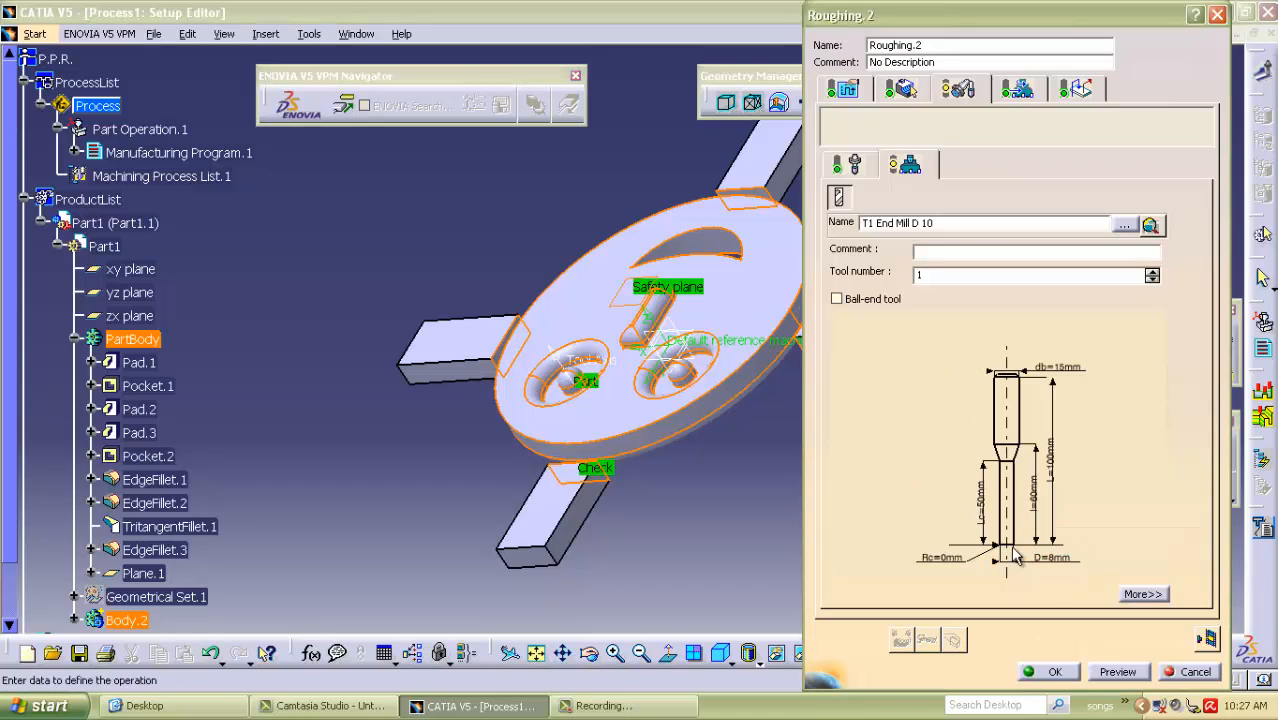
In the roughing strategy, set the maximum distance between passes to 4 mm and the maximum cut depth to 3 mm.
left_click(843, 89)
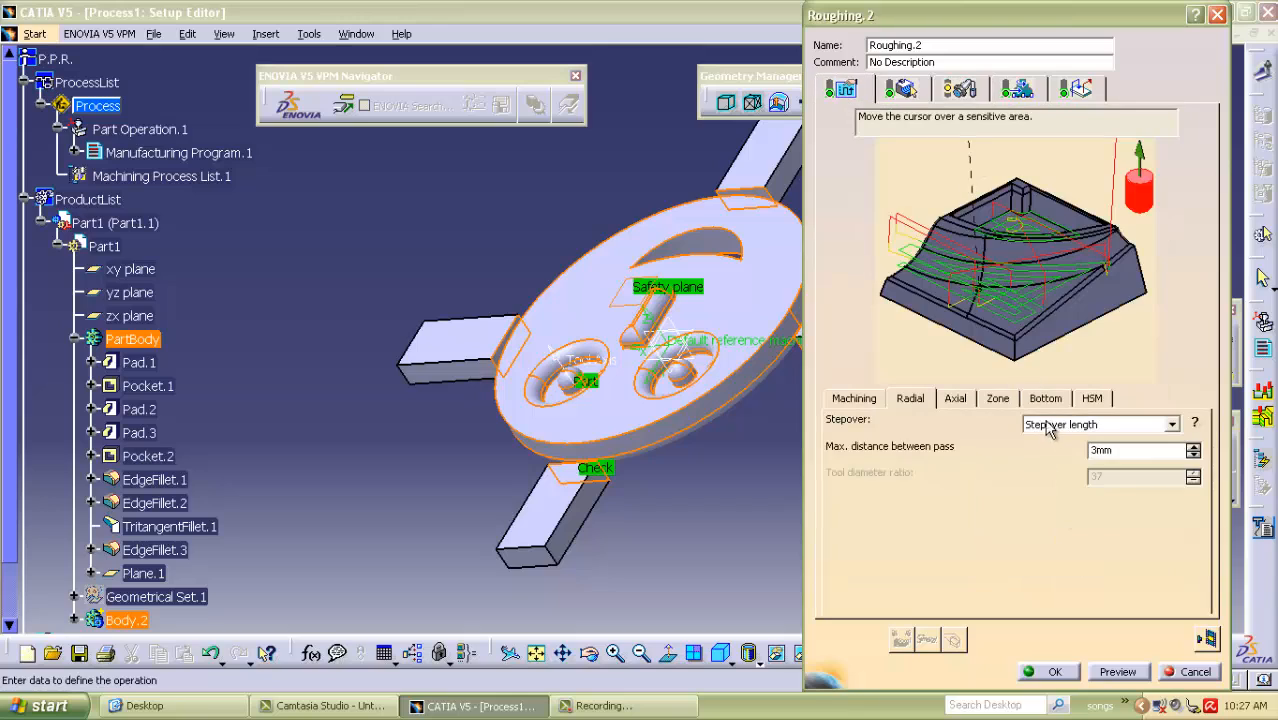
left_click(1119, 451)
type("4")
left_click(958, 400)
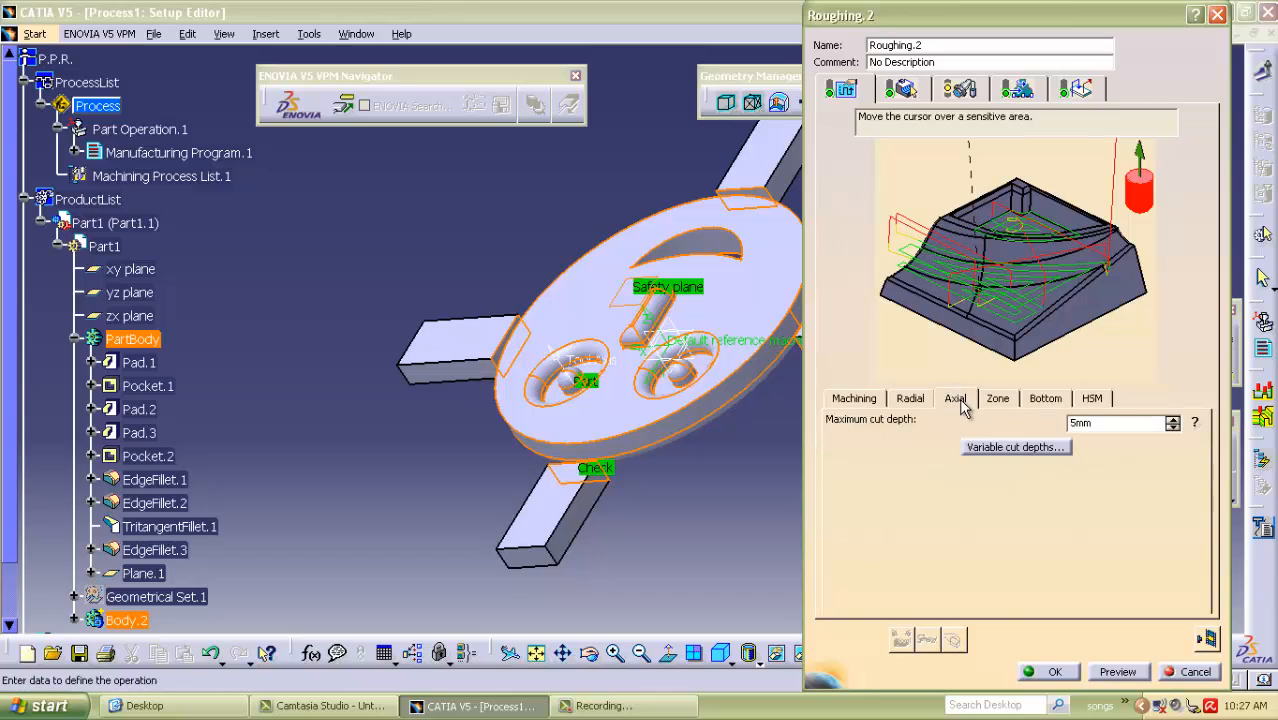
double_click(1111, 423)
type("3")
Review the roughing operation's radial and machining strategy, geometry, tool, and feed and speed settings for completeness.
left_click(912, 402)
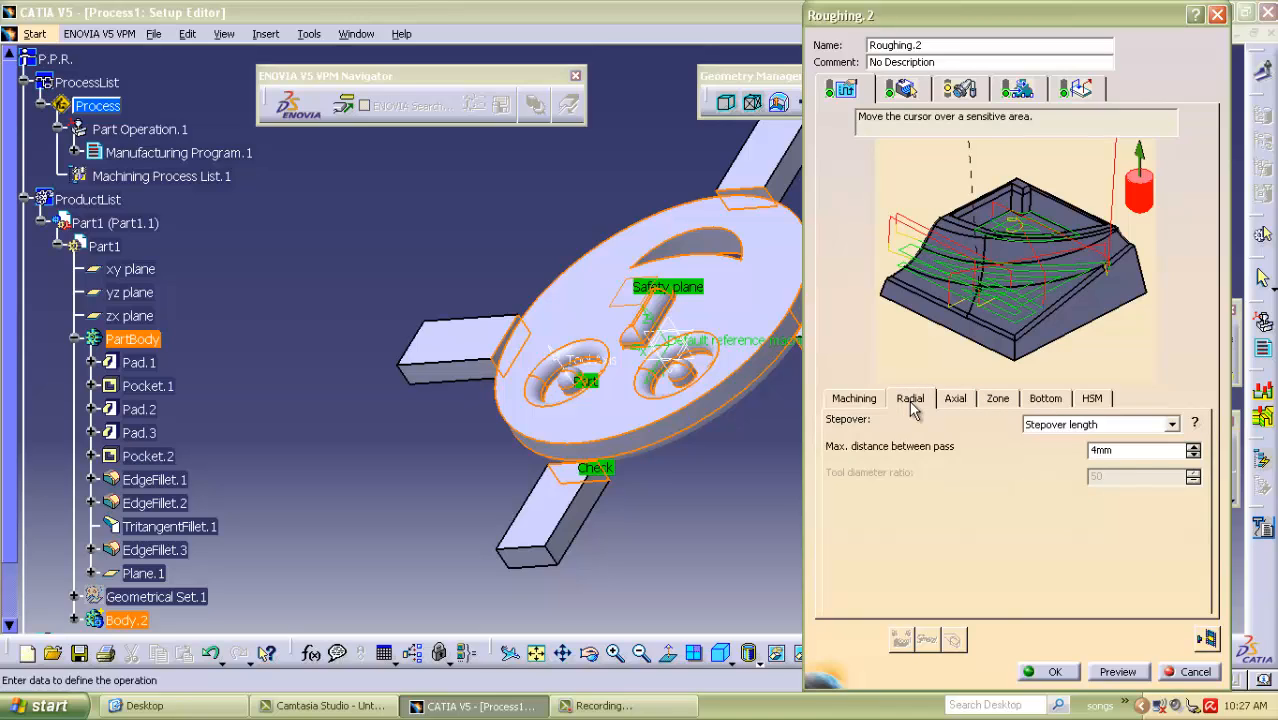
left_click(858, 404)
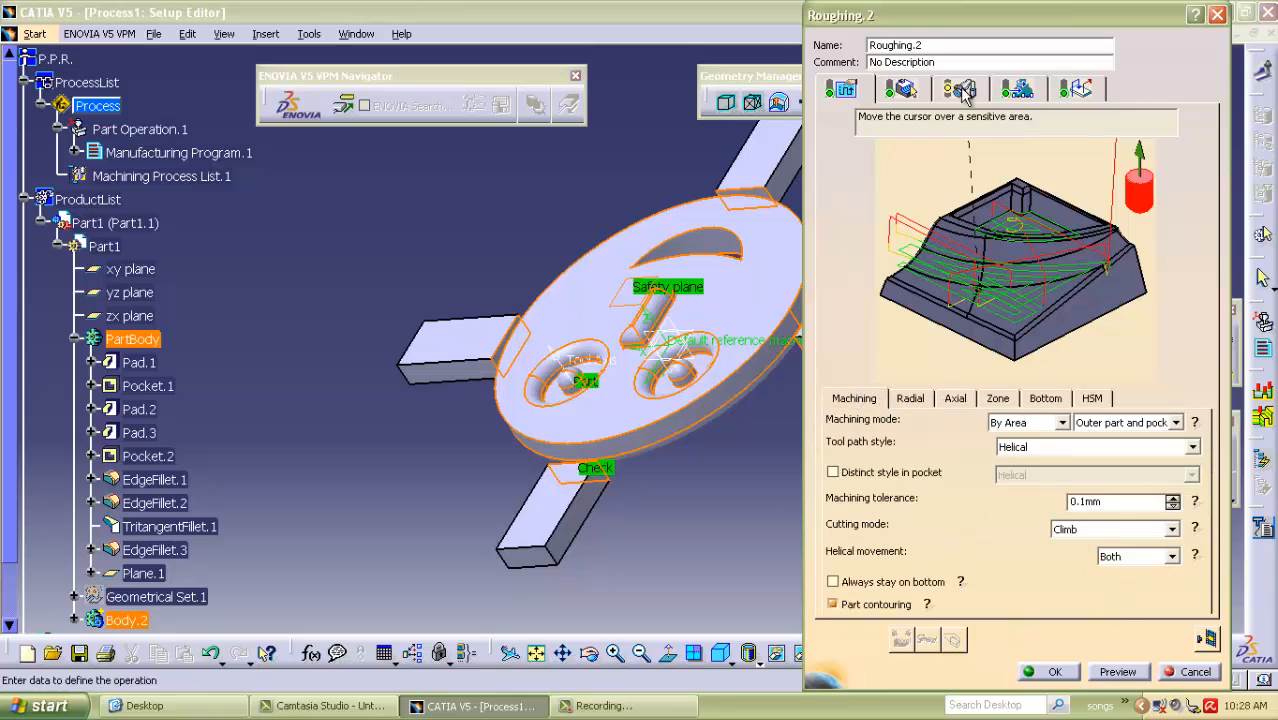
left_click(1017, 92)
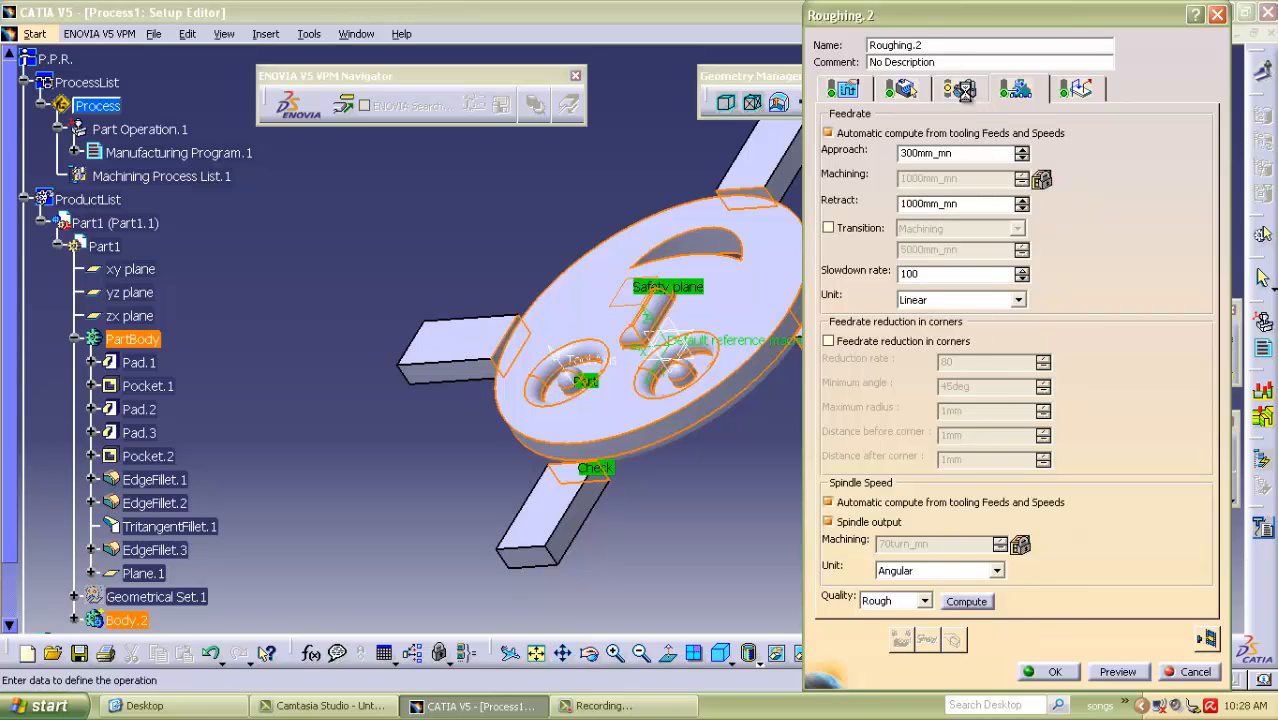
left_click(966, 95)
left_click(905, 92)
left_click(843, 92)
left_click(895, 92)
left_click(959, 91)
left_click(1022, 91)
left_click(960, 91)
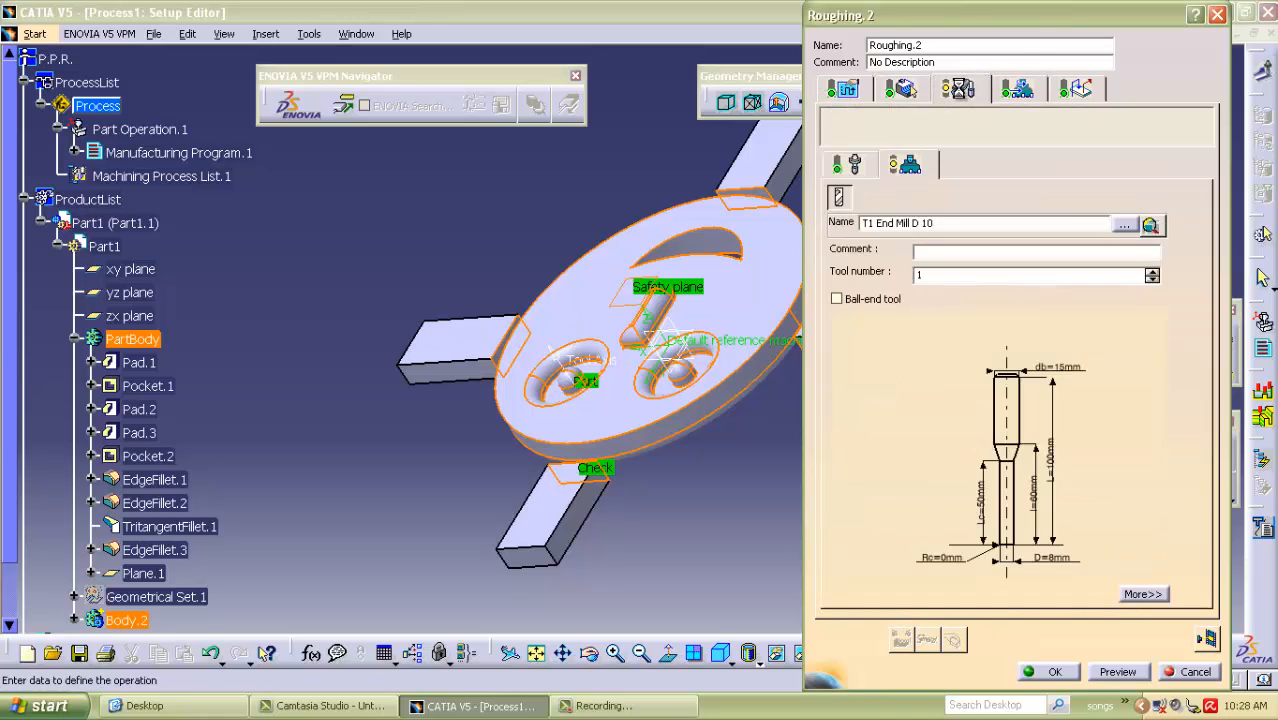
left_click(843, 91)
left_click(898, 91)
left_click(897, 91)
left_click(962, 91)
left_click(1017, 91)
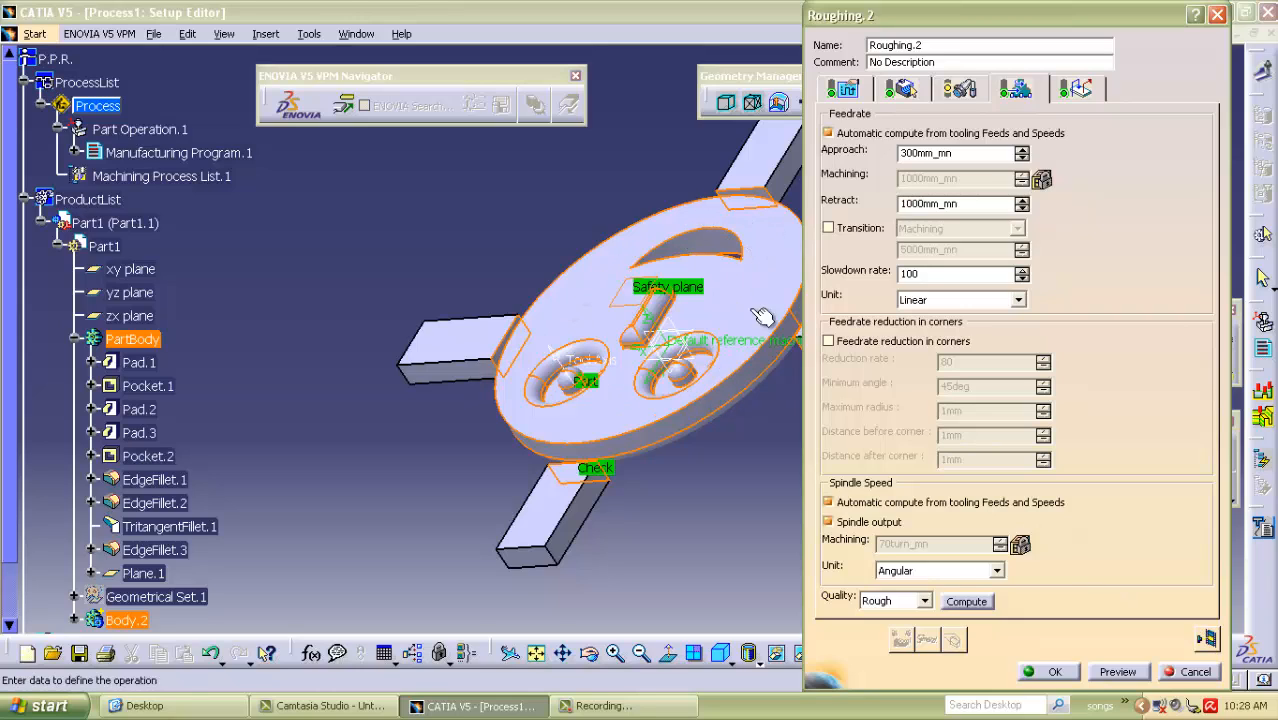
Compute and replay the tool path of the roughing operation.
left_click(1207, 641)
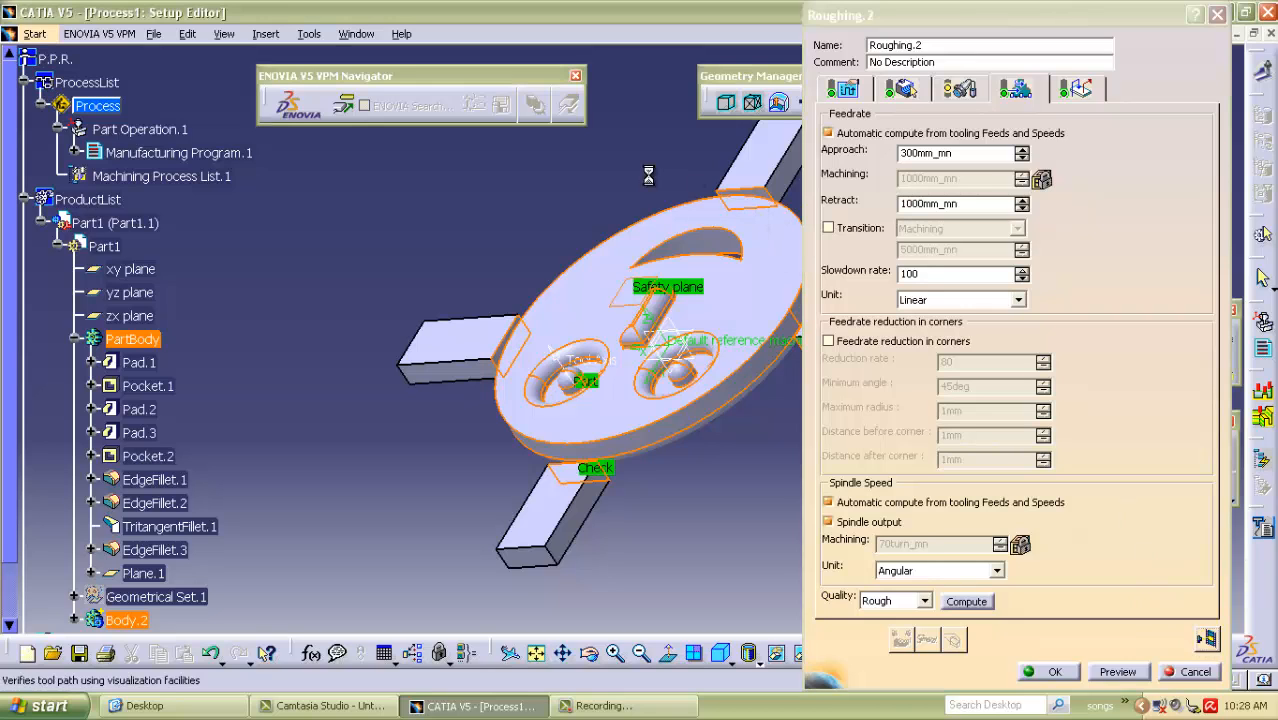
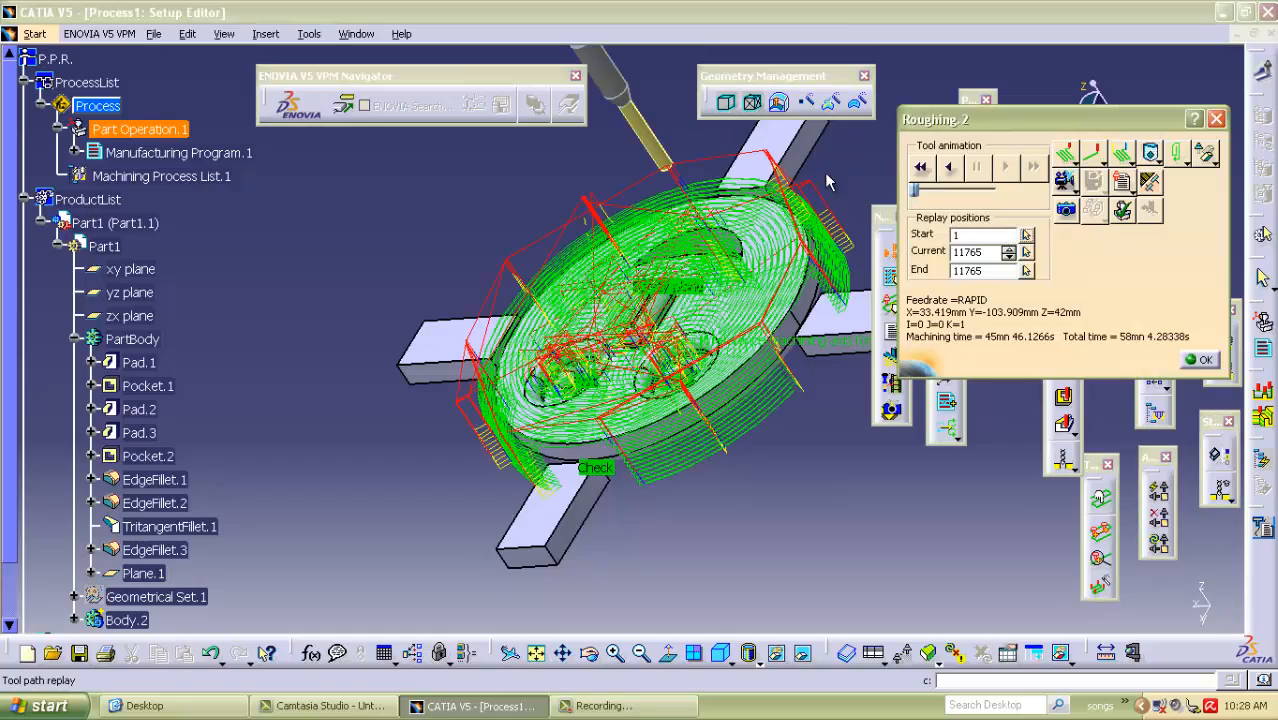
Examine the replayed roughing tool path around the smiley-face part and fixture tabs from several sides.
middle_click_drag(827, 170, 553, 488)
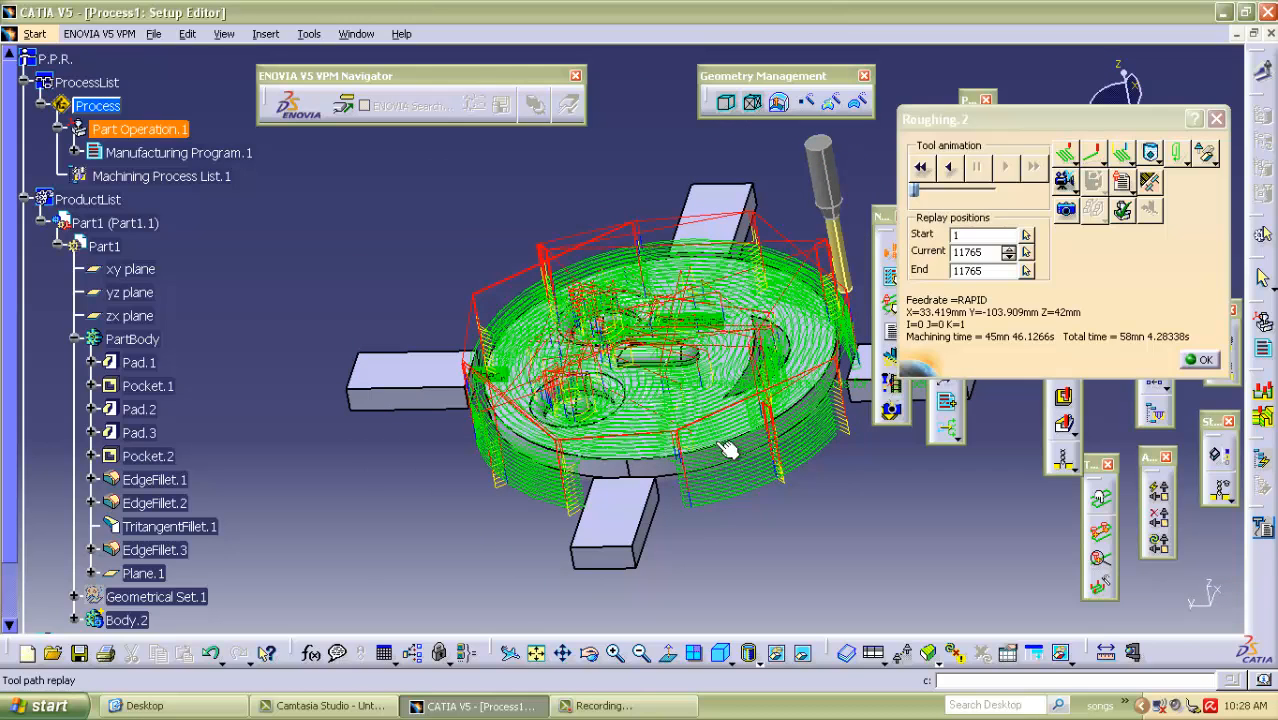
middle_click_drag(762, 520, 522, 463)
middle_click_drag(597, 505, 665, 312)
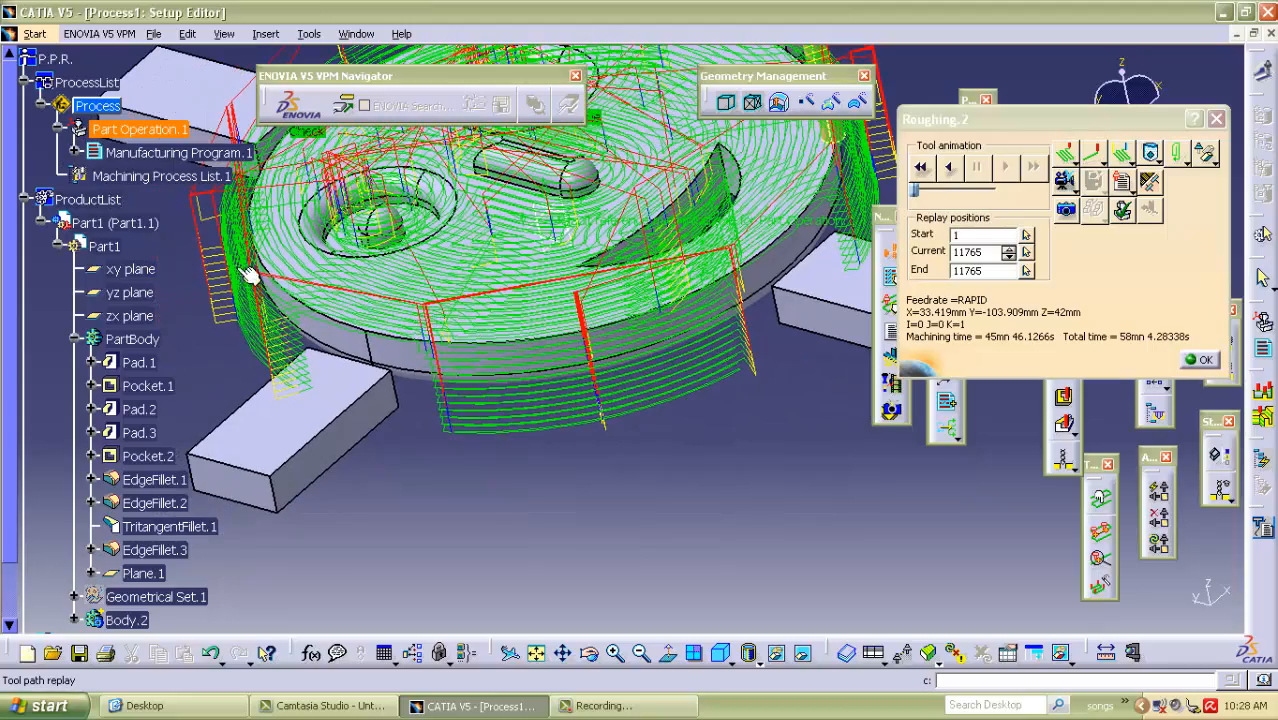
middle_click_drag(183, 258, 346, 195)
middle_click_drag(699, 362, 564, 246)
middle_click_drag(755, 293, 560, 360)
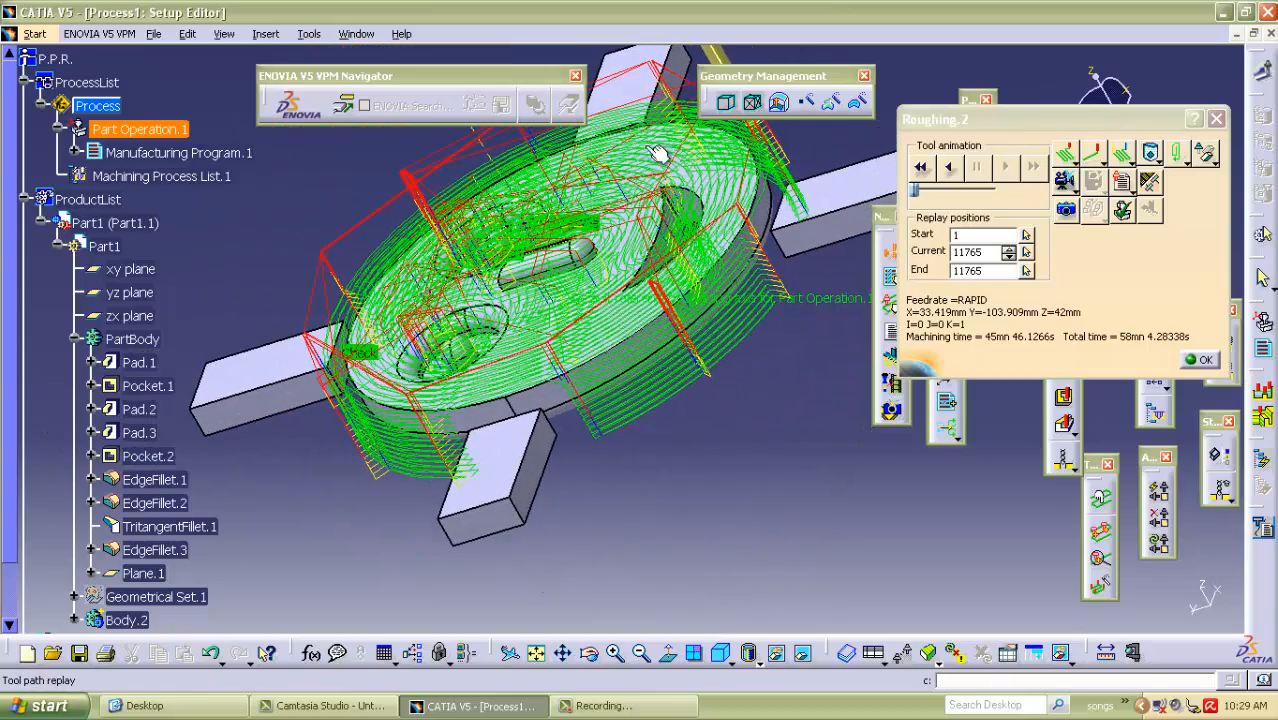
middle_click_drag(335, 172, 730, 300)
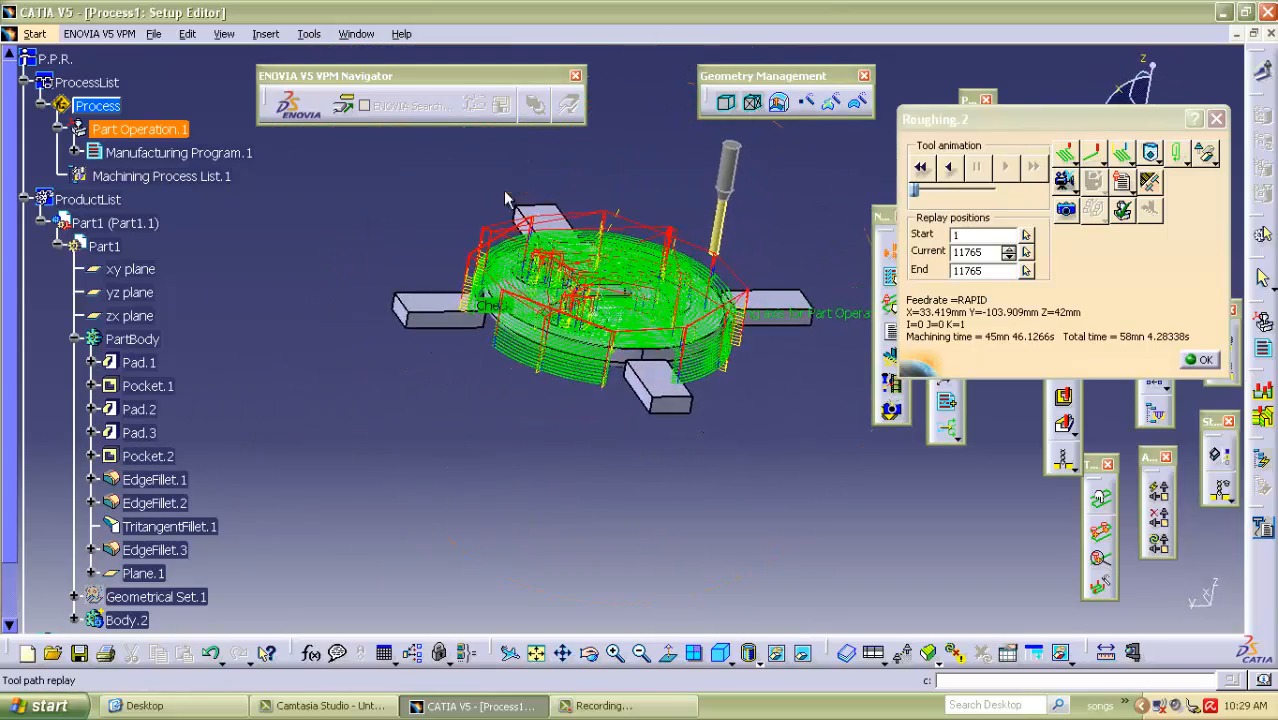
middle_click_drag(706, 355, 530, 292)
middle_click_drag(620, 414, 630, 340)
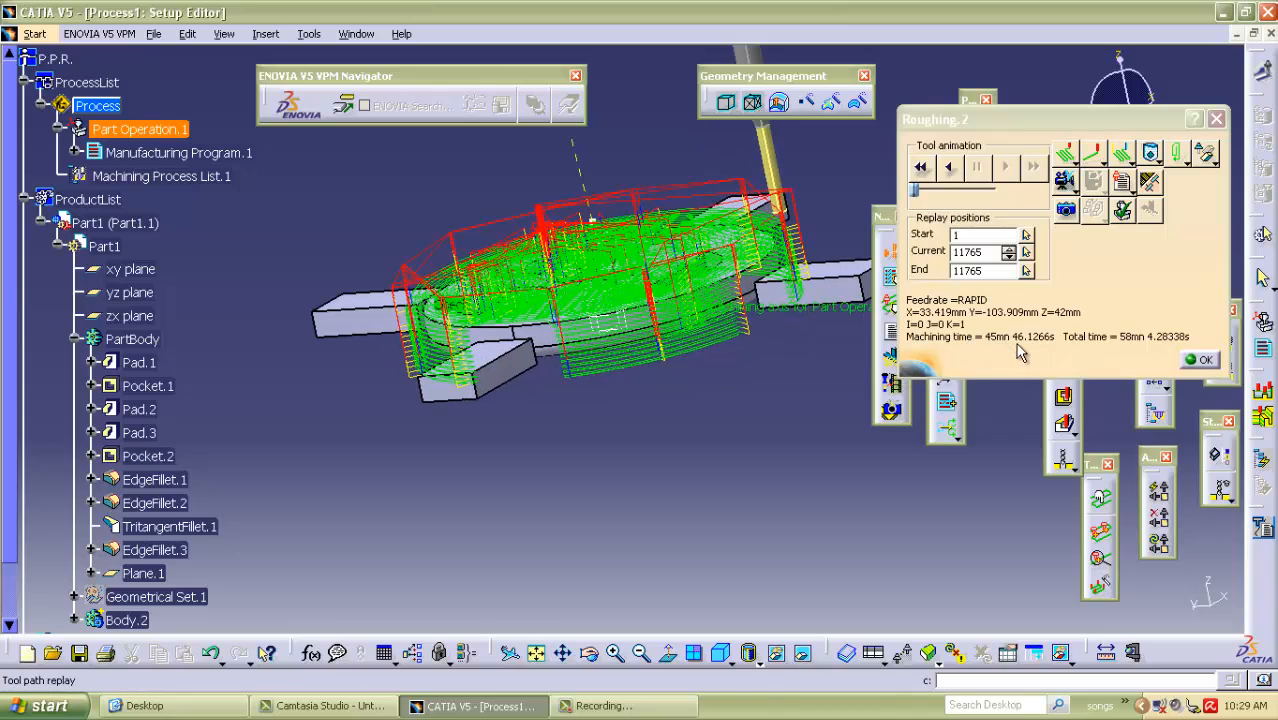
Close the tool path replay, accept the roughing operation, and expand the manufacturing program in the tree.
left_click(1201, 360)
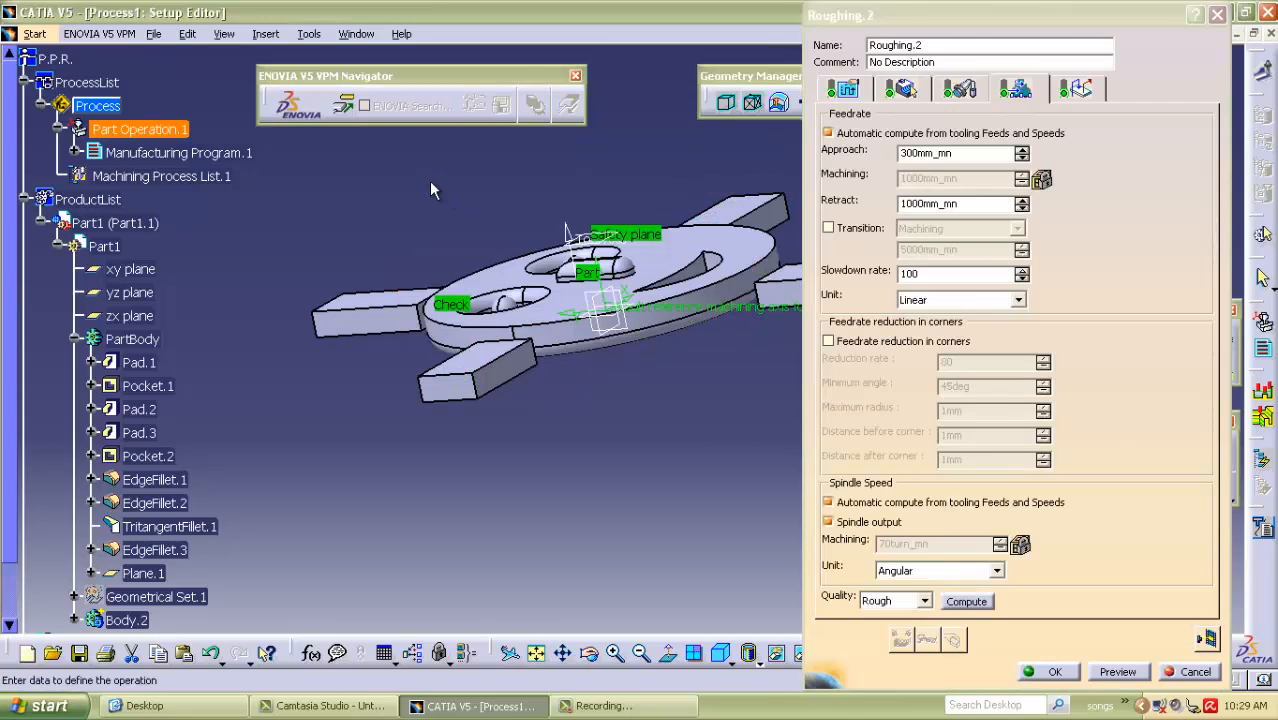
left_click(1045, 672)
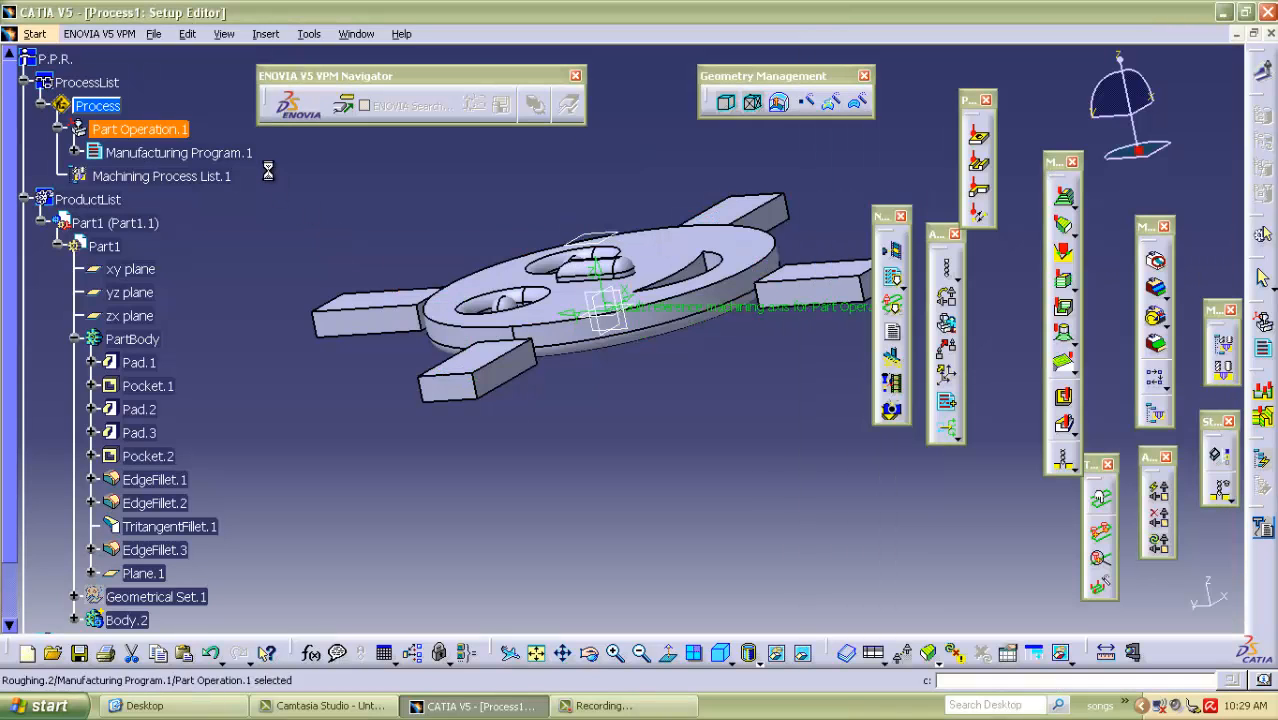
left_click(75, 152)
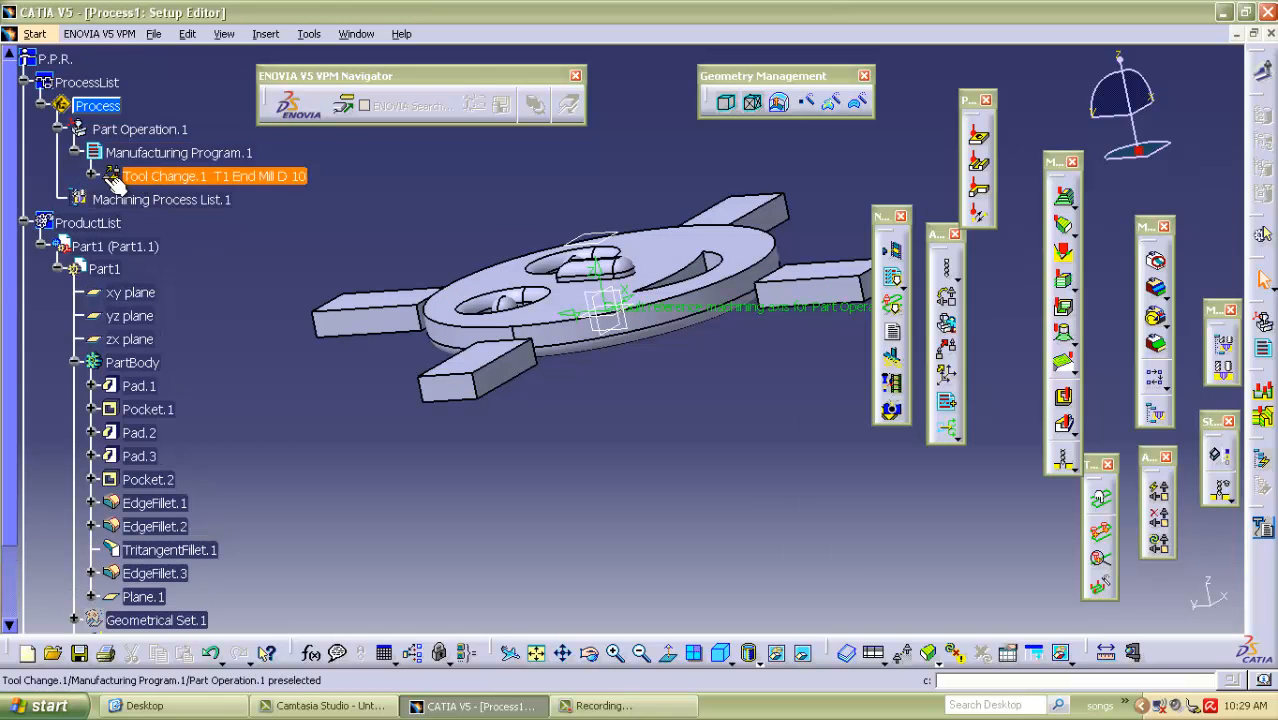
left_click(170, 177)
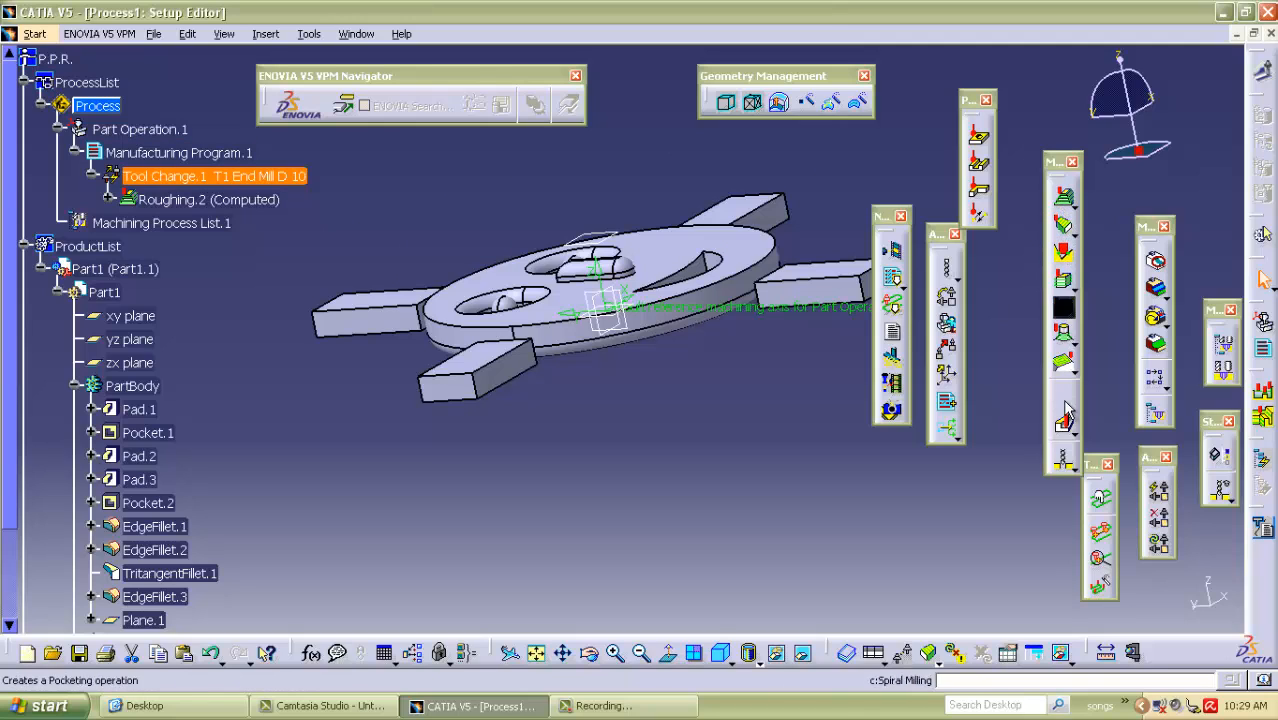
left_click(1065, 285)
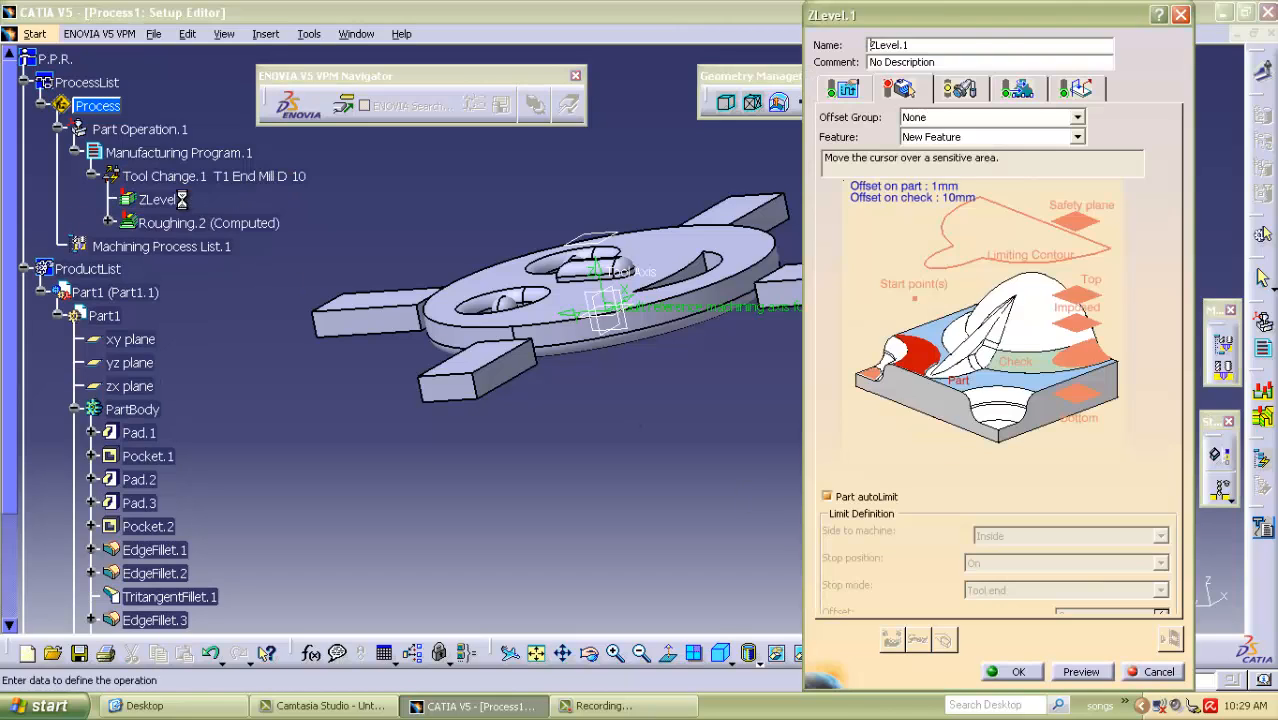
left_click(1152, 672)
Add a ZLevel operation after Roughing.2 and select the smiley-face PartBody as its part geometry.
left_click(195, 200)
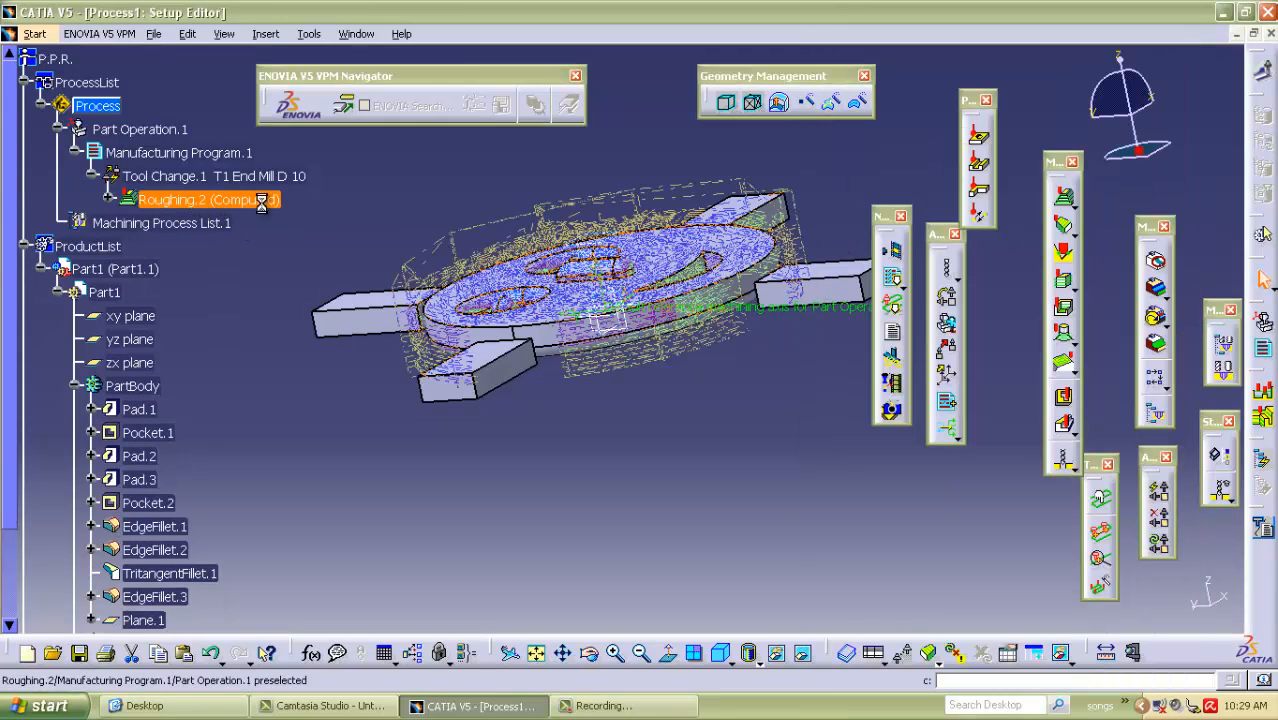
left_click(1066, 286)
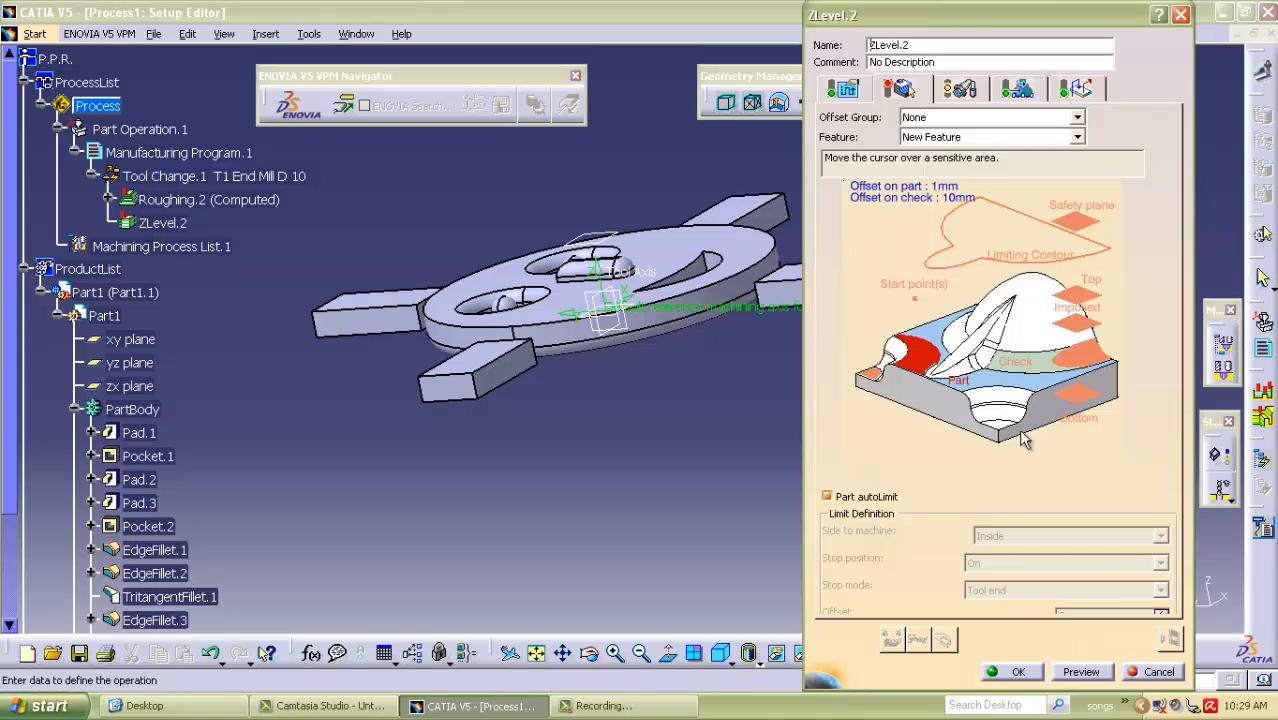
middle_click_drag(595, 195, 640, 298)
middle_click_drag(690, 145, 736, 314)
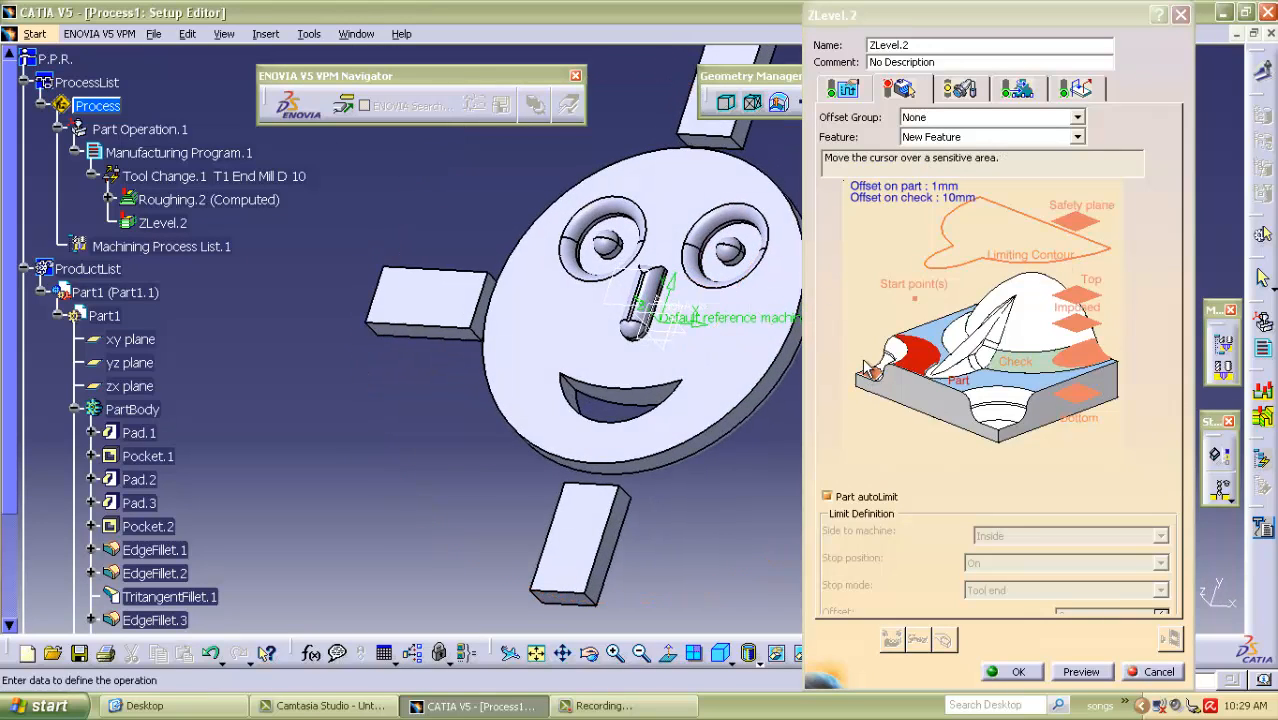
left_click(930, 358)
left_click(570, 328)
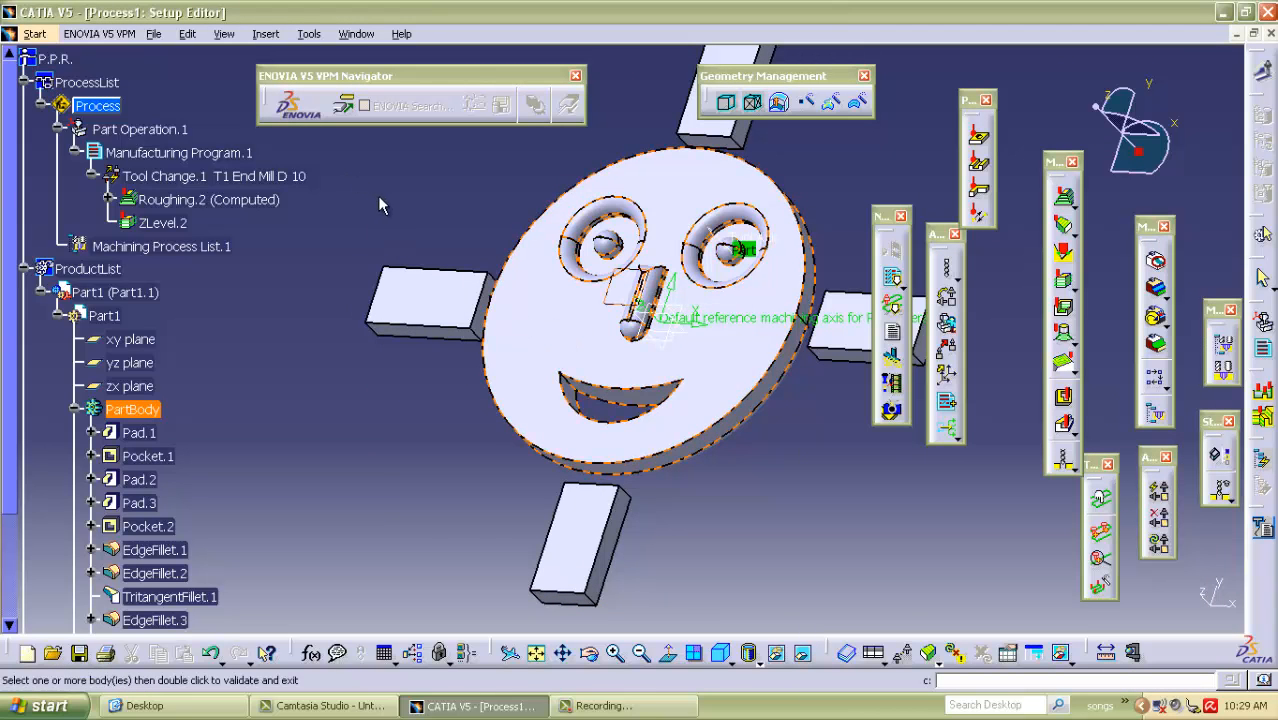
double_click(373, 194)
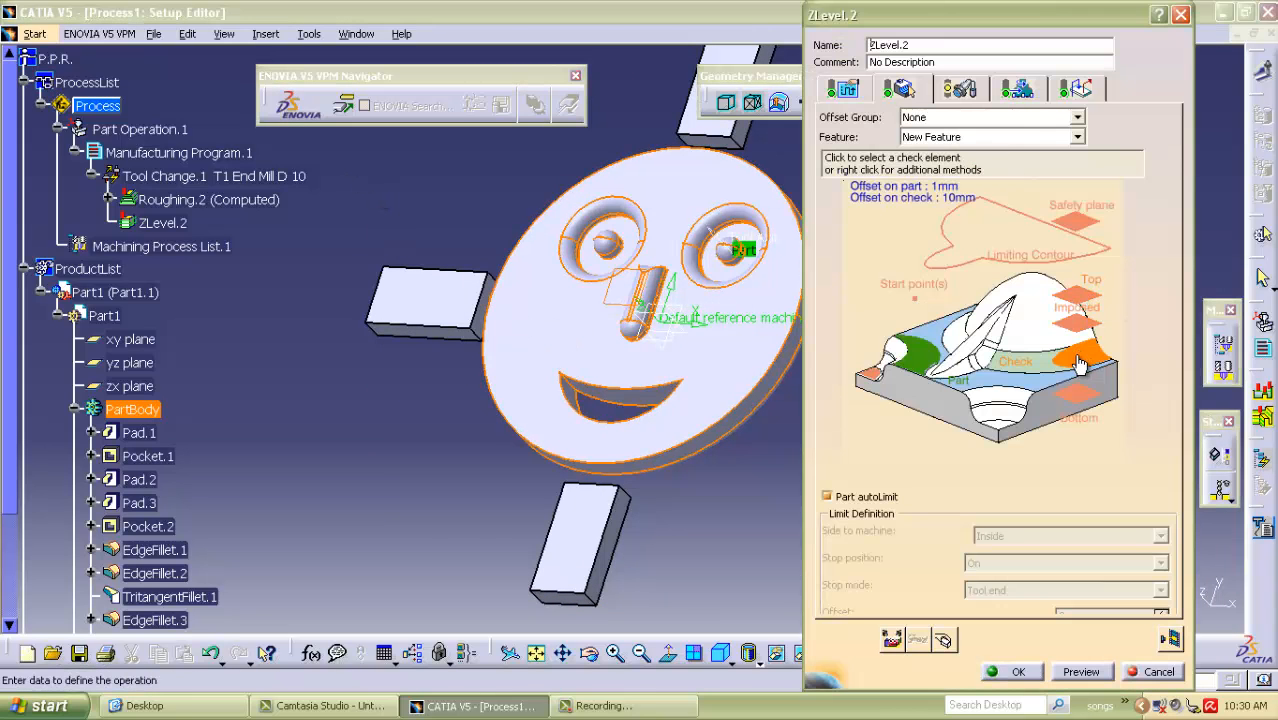
Hide PartBody and select the fixture tabs of Body.2 as the ZLevel operation's check geometry.
left_click(1081, 362)
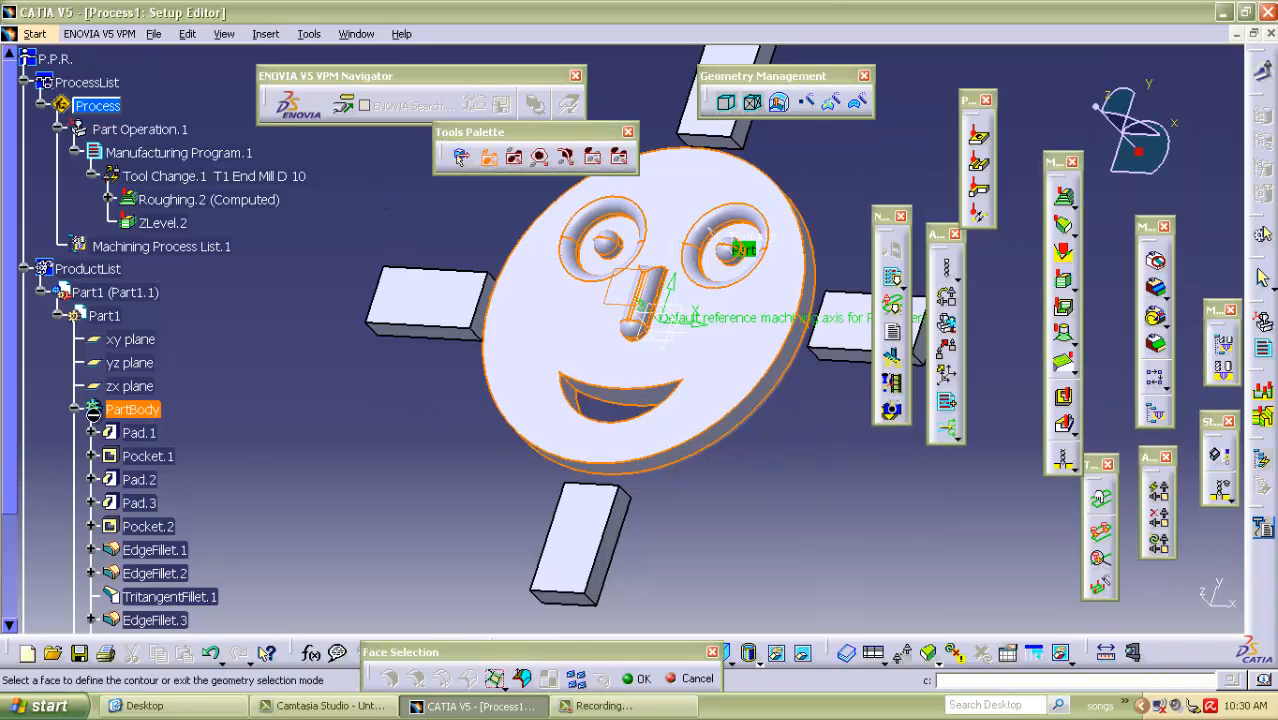
left_click(74, 409)
right_click(117, 409)
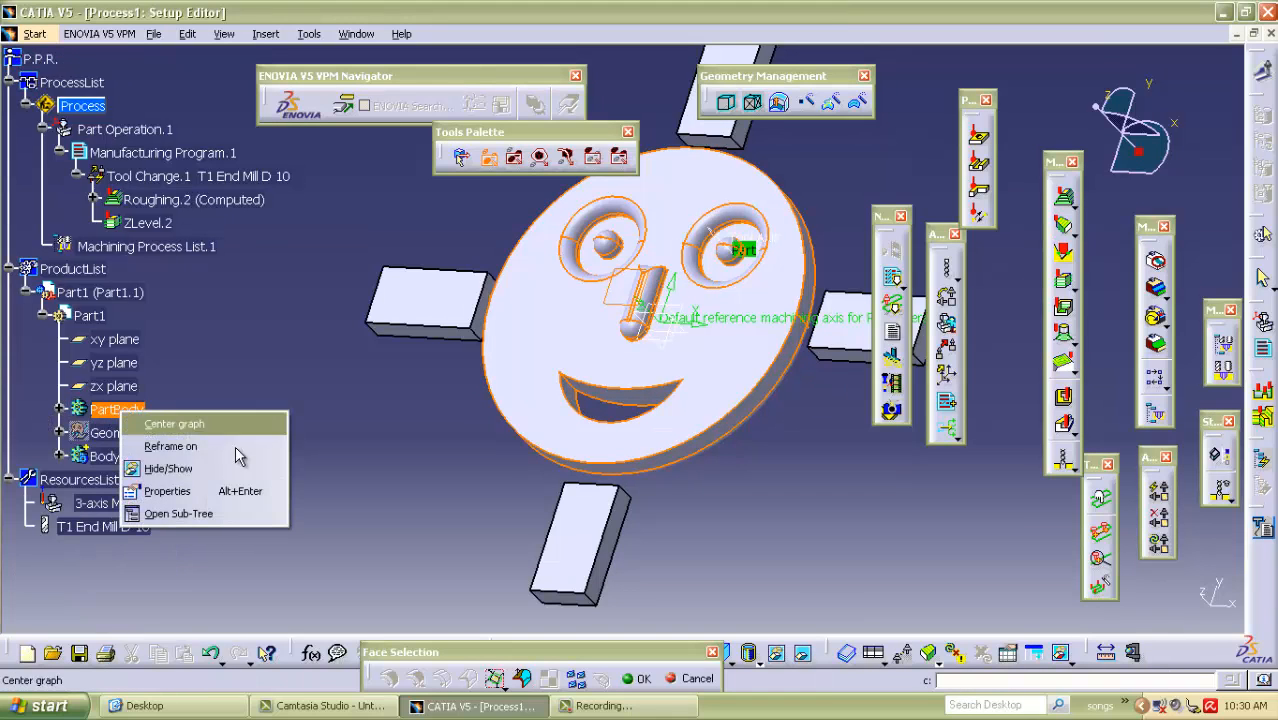
left_click(193, 470)
middle_click_drag(673, 345, 633, 337)
middle_click_drag(553, 318, 711, 370)
left_click(707, 341)
double_click(318, 420)
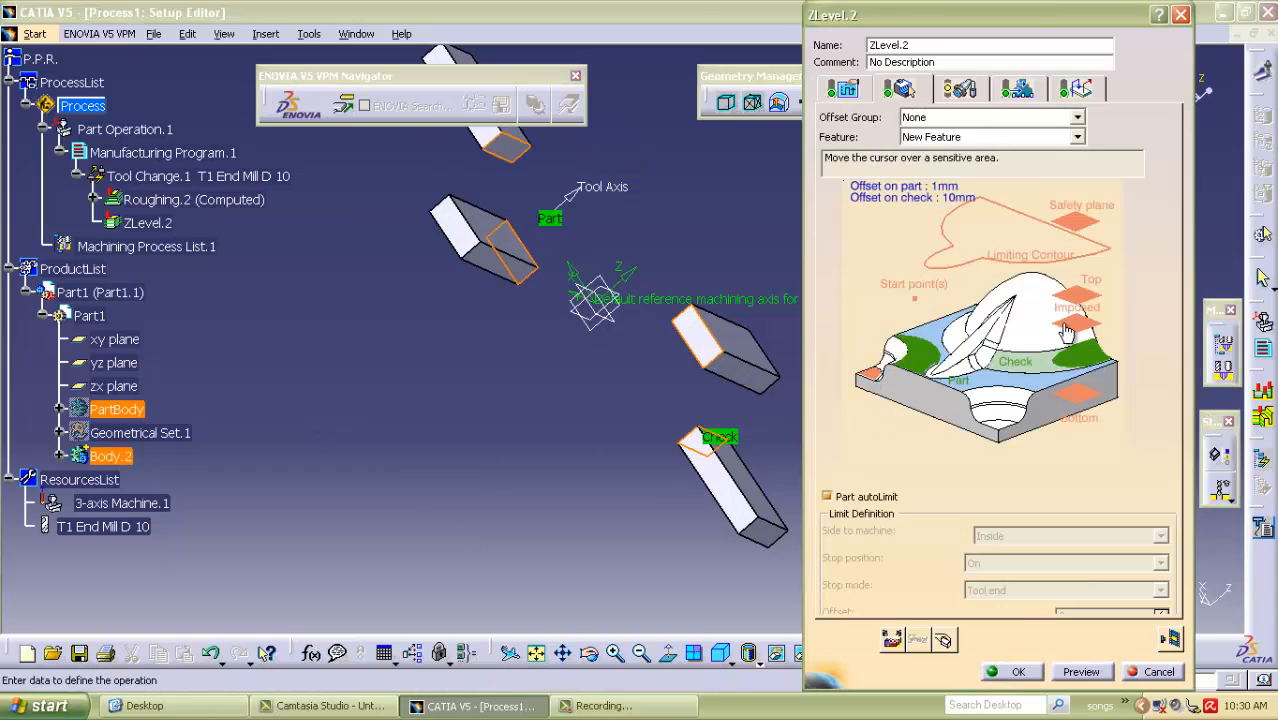
Assign Plane.1 from PartBody as the safety plane of the ZLevel operation.
left_click(1076, 224)
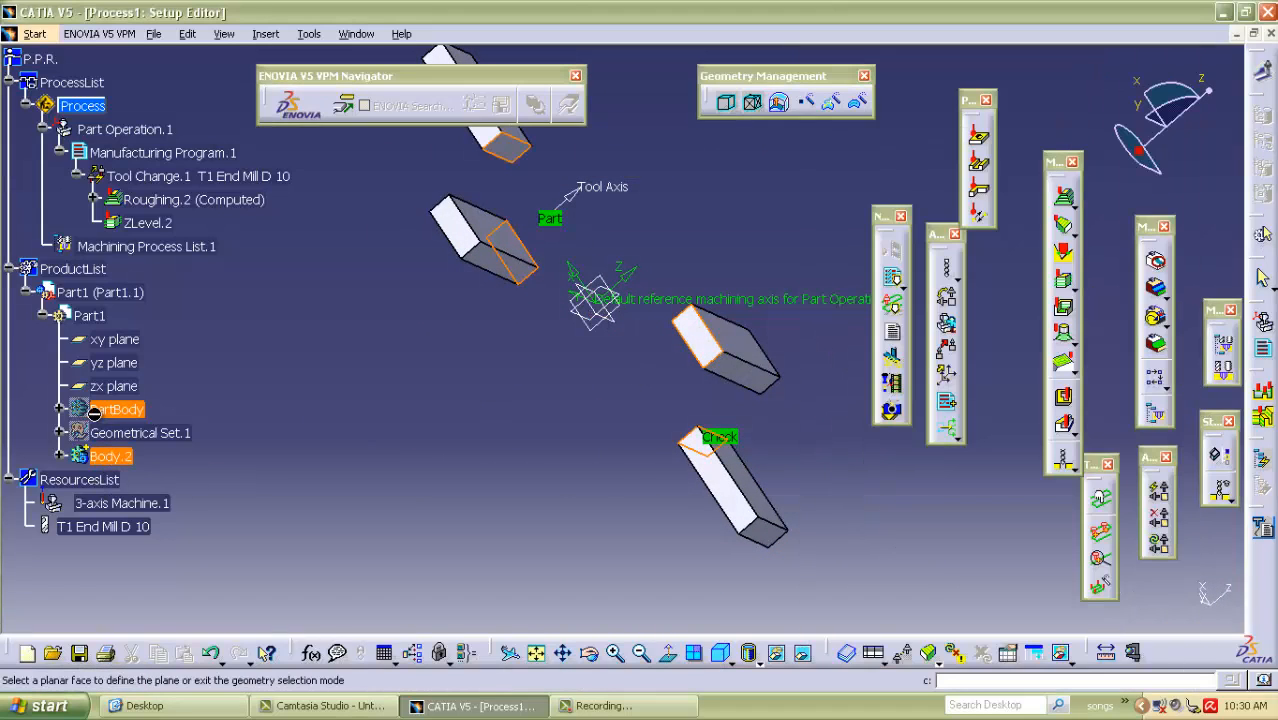
left_click(59, 409)
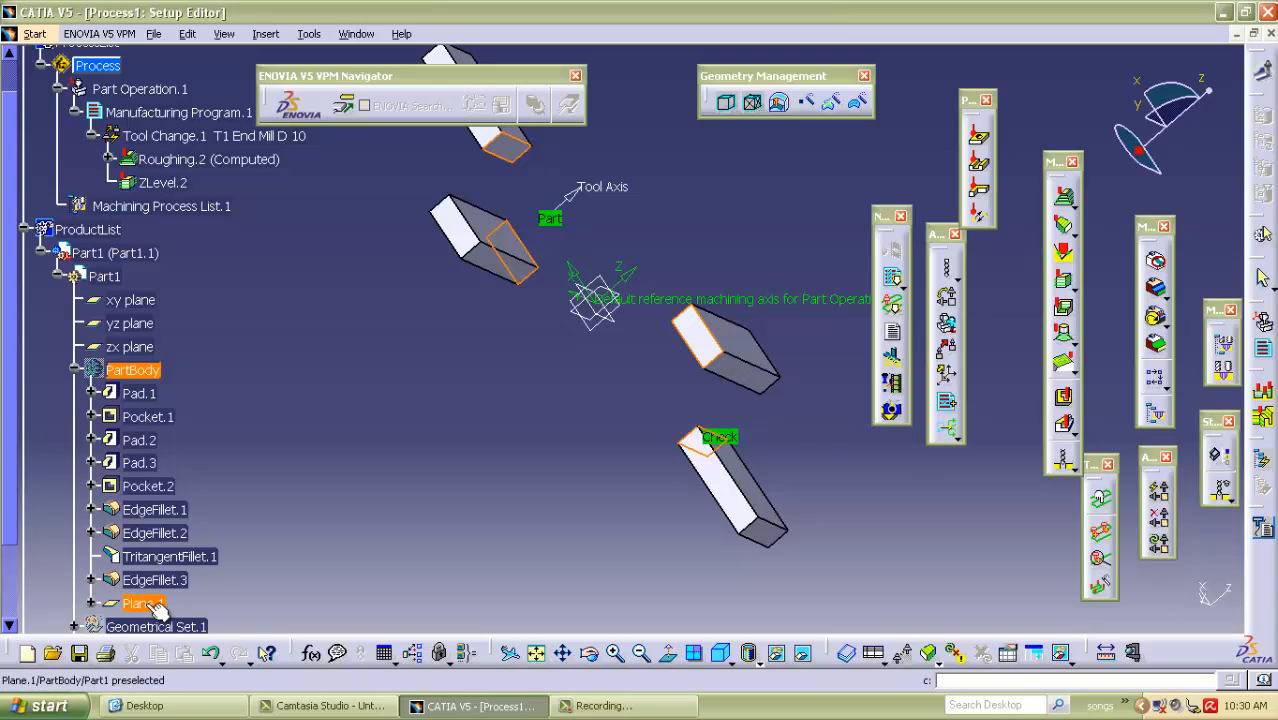
left_click(143, 603)
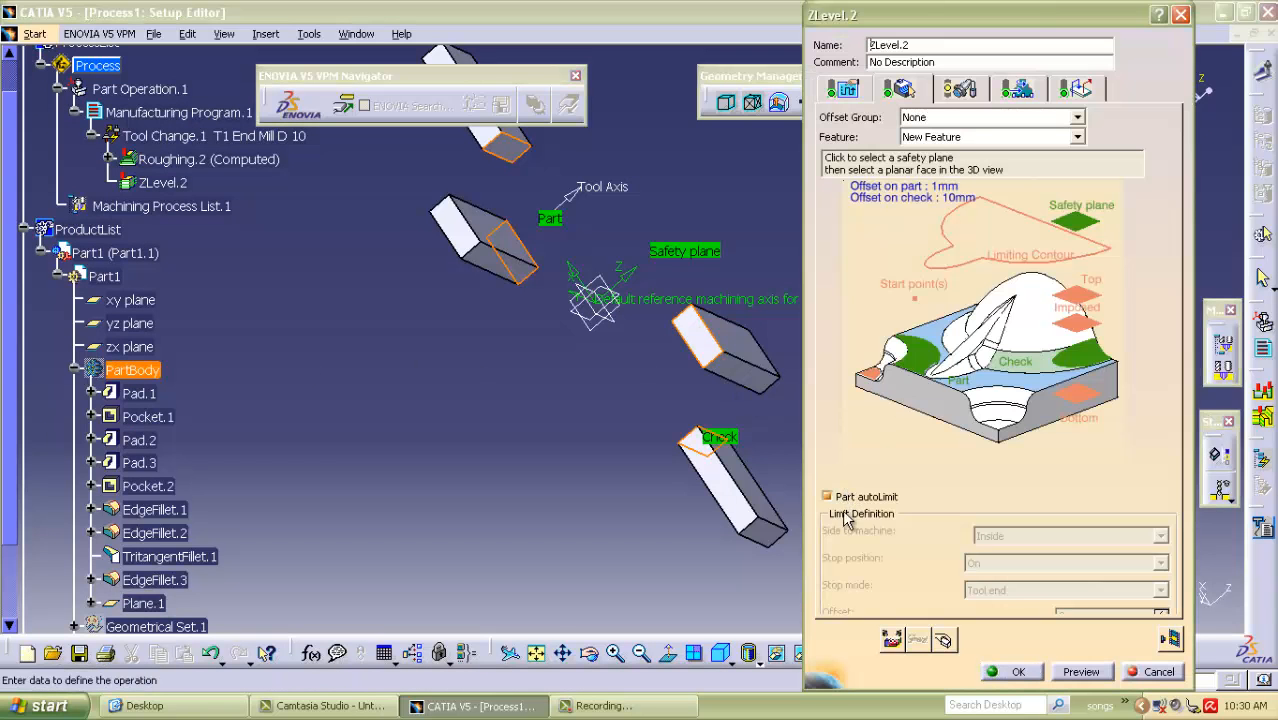
Set the ZLevel operation's offset on part to 0 mm.
left_click(858, 91)
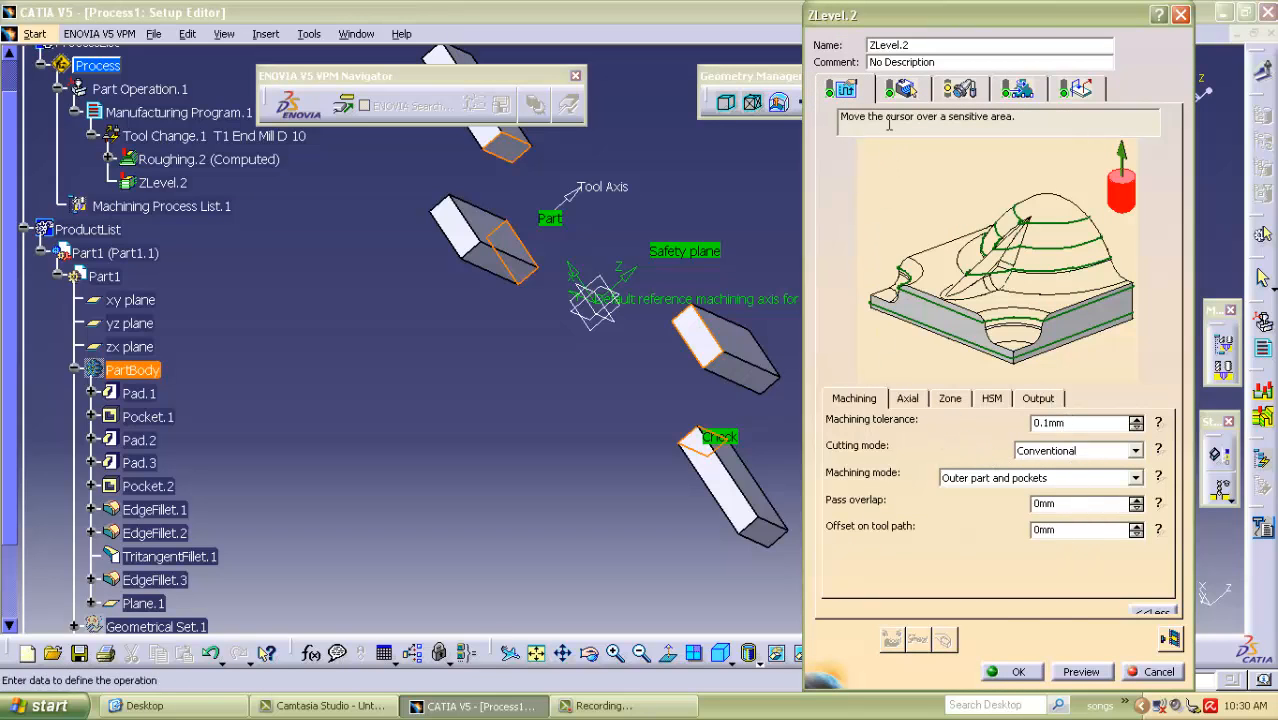
left_click(900, 89)
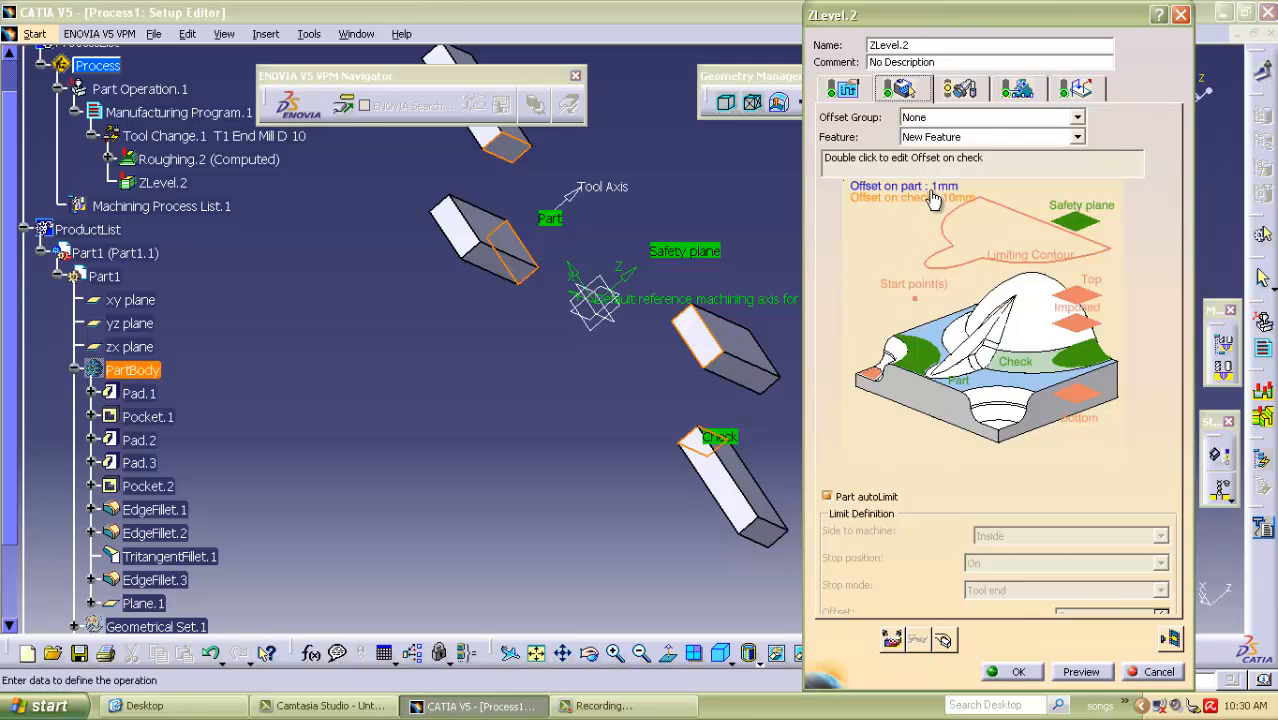
double_click(915, 186)
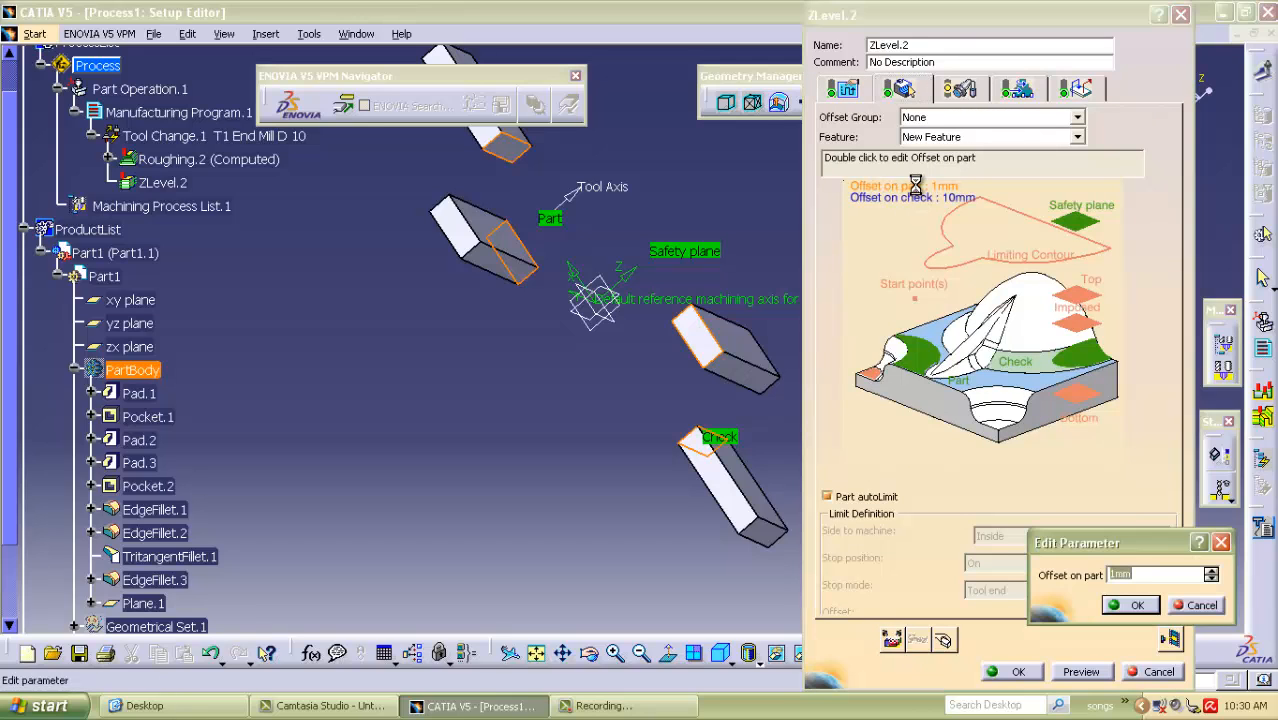
type("0")
left_click(1133, 605)
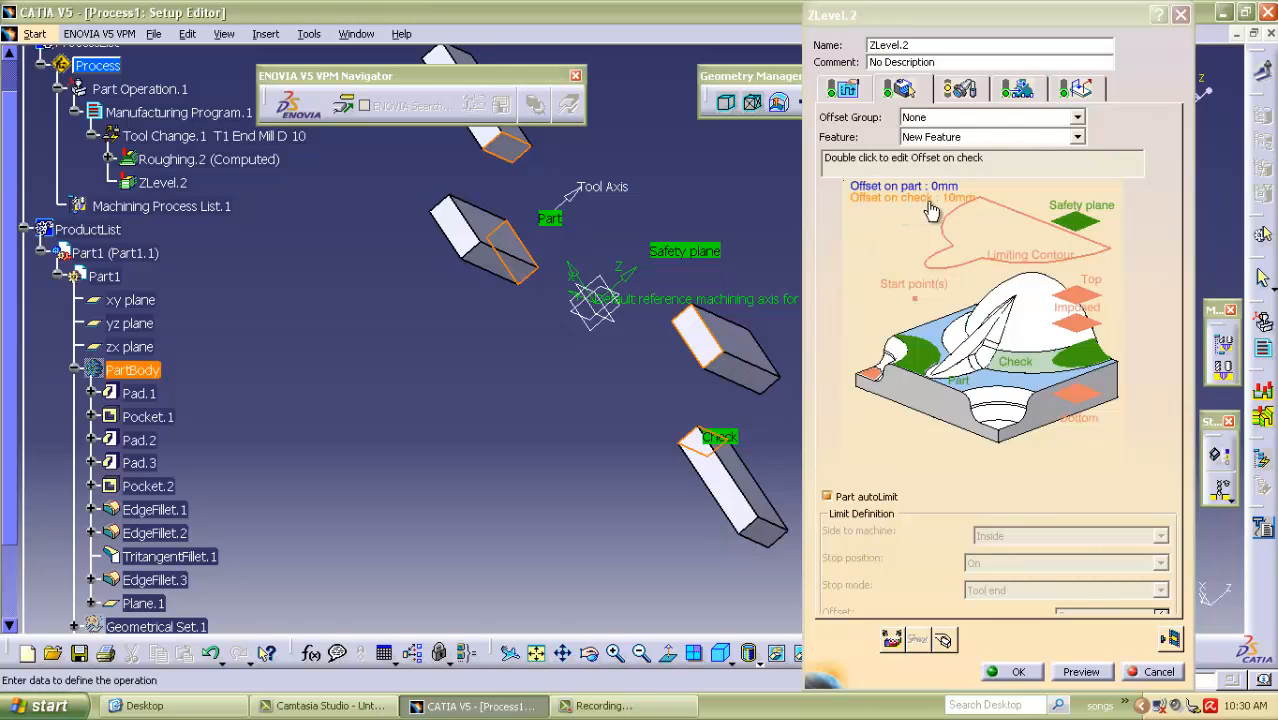
Review the ZLevel operation's machining and axial strategy settings and the dimensions of its end mill.
left_click(843, 91)
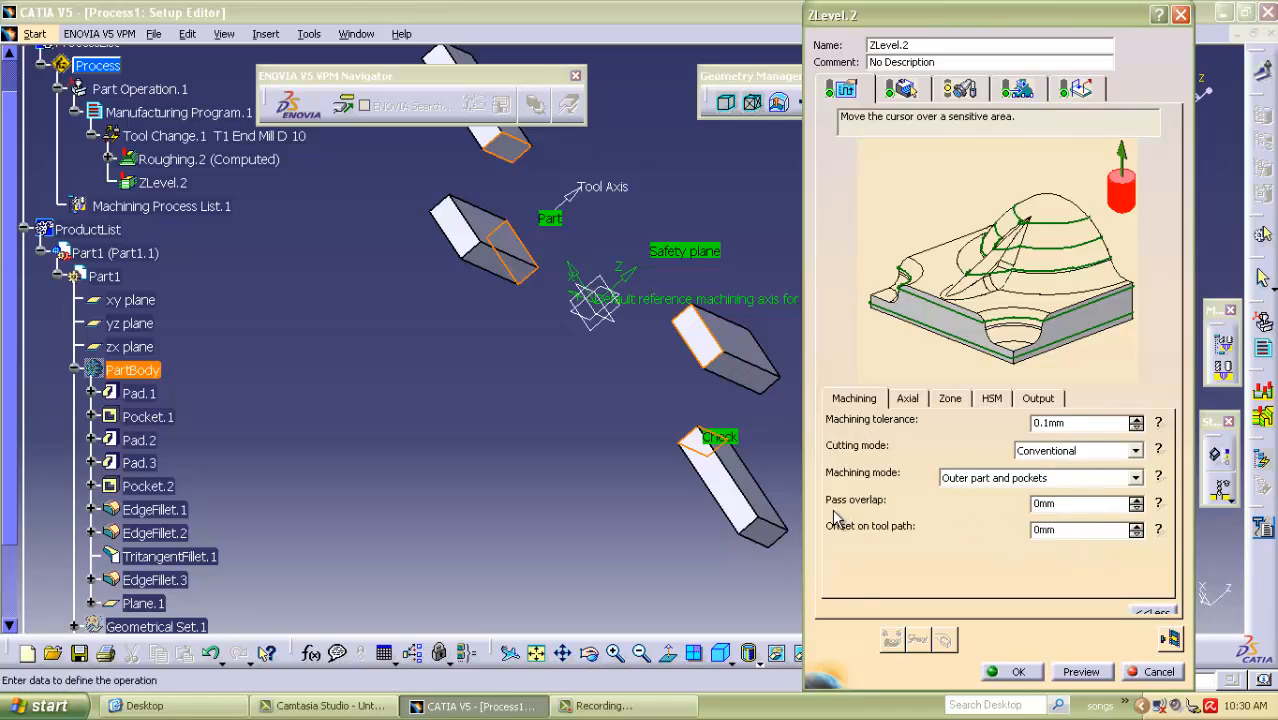
double_click(1055, 504)
double_click(1069, 532)
left_click(906, 399)
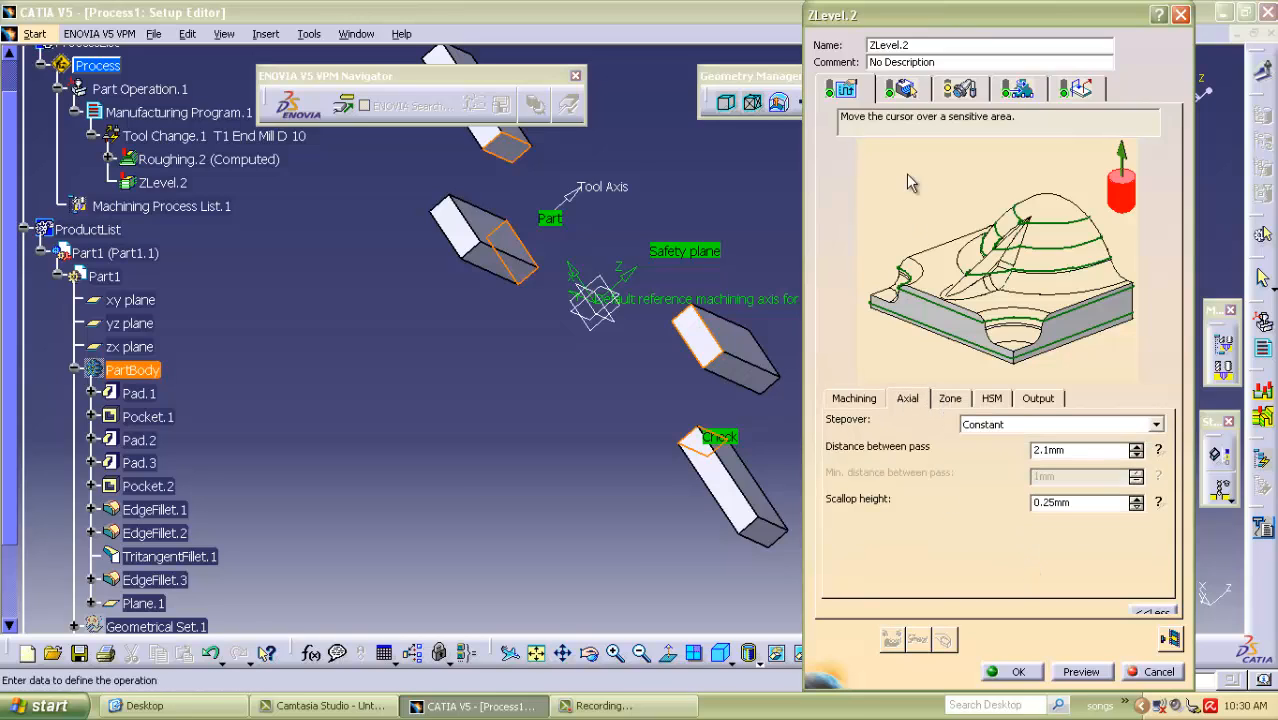
left_click(959, 89)
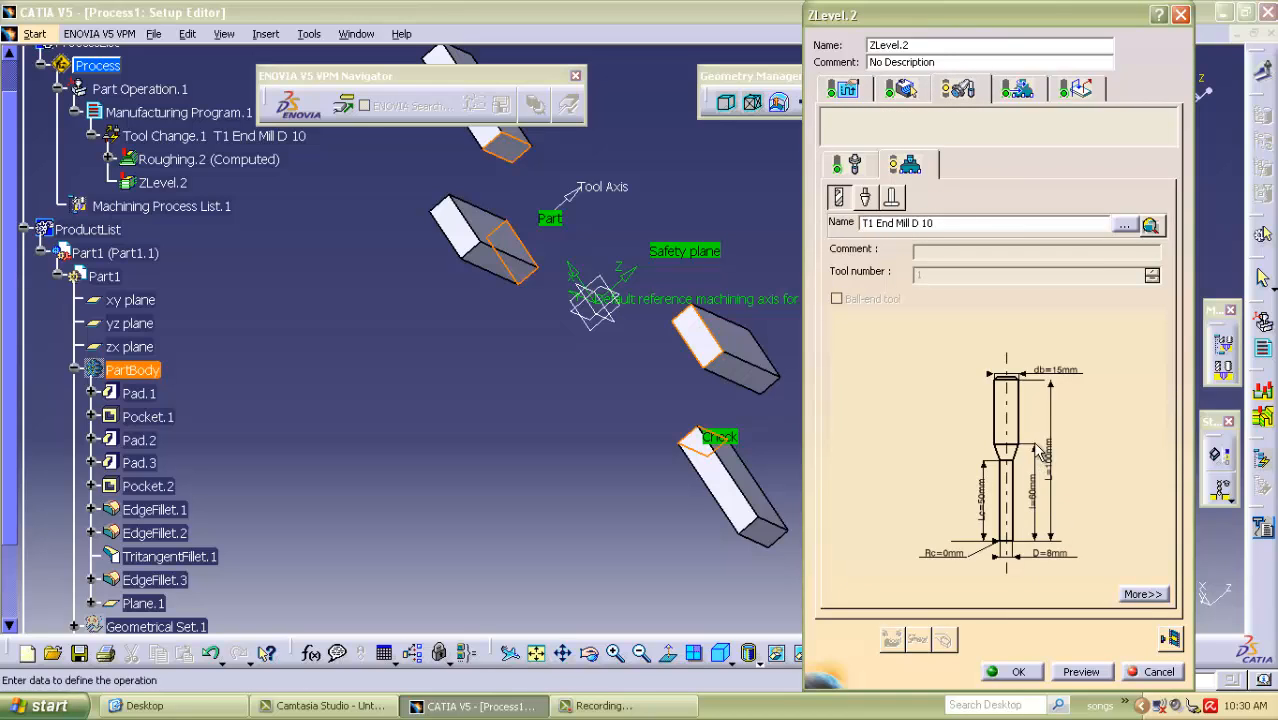
middle_click_drag(1082, 435, 1038, 520)
middle_click_drag(1057, 576, 1025, 425)
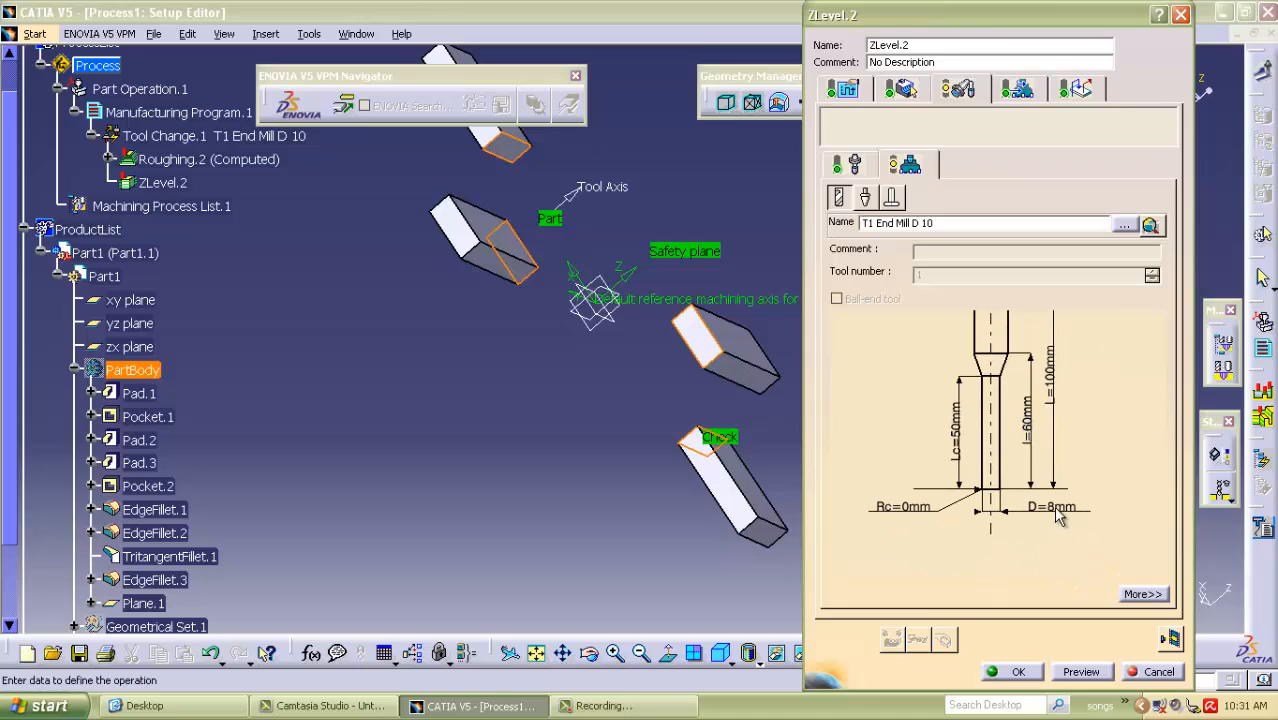
middle_click_drag(1086, 368, 1058, 493)
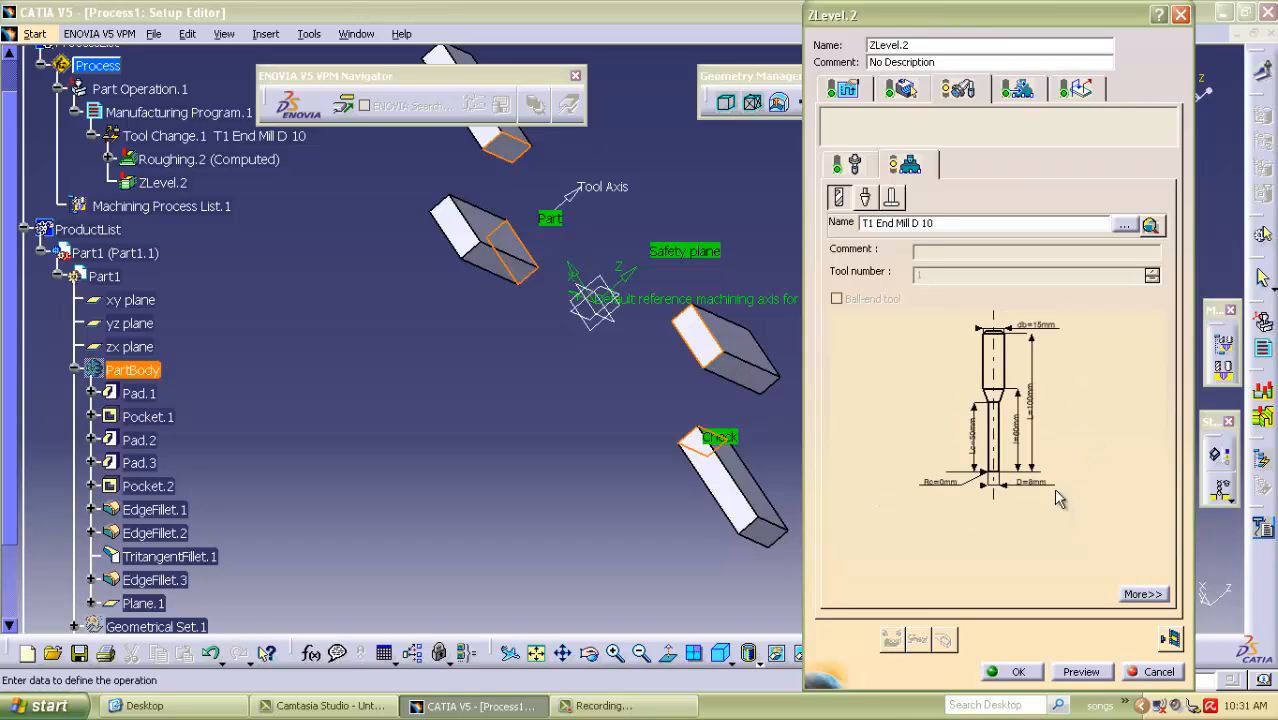
middle_click_drag(917, 447, 920, 481)
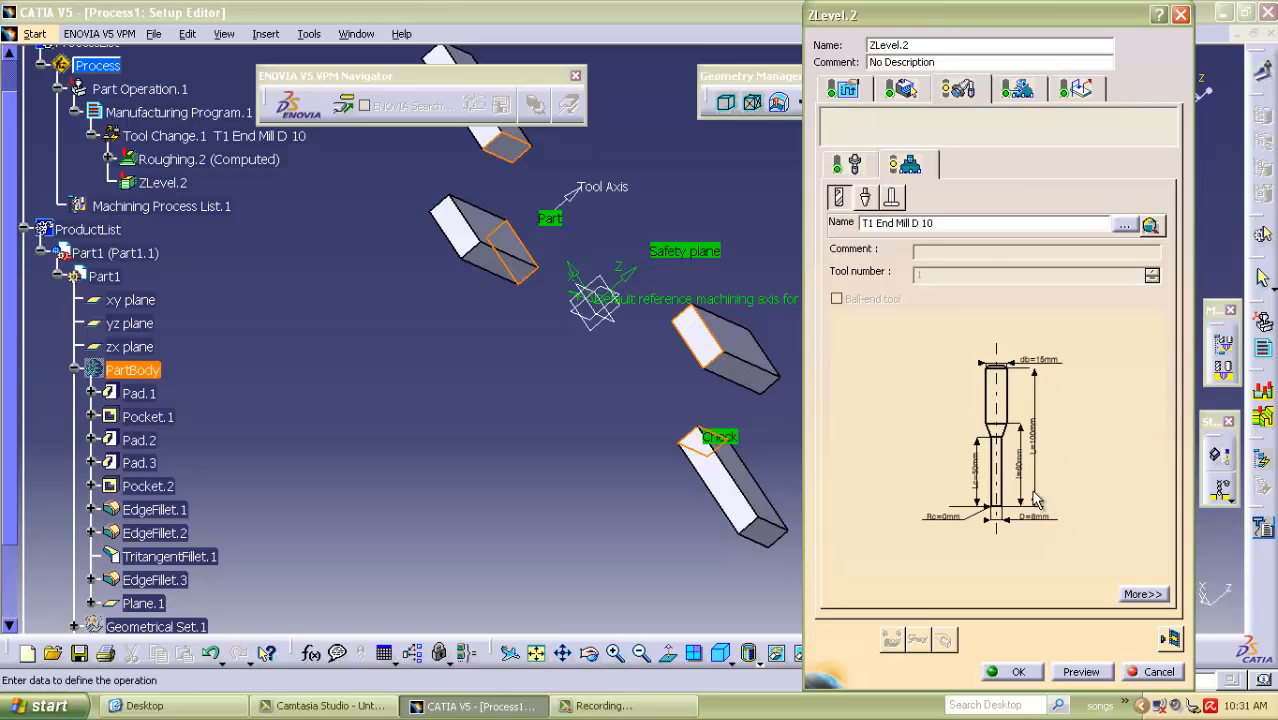
middle_click_drag(1050, 555, 1012, 340)
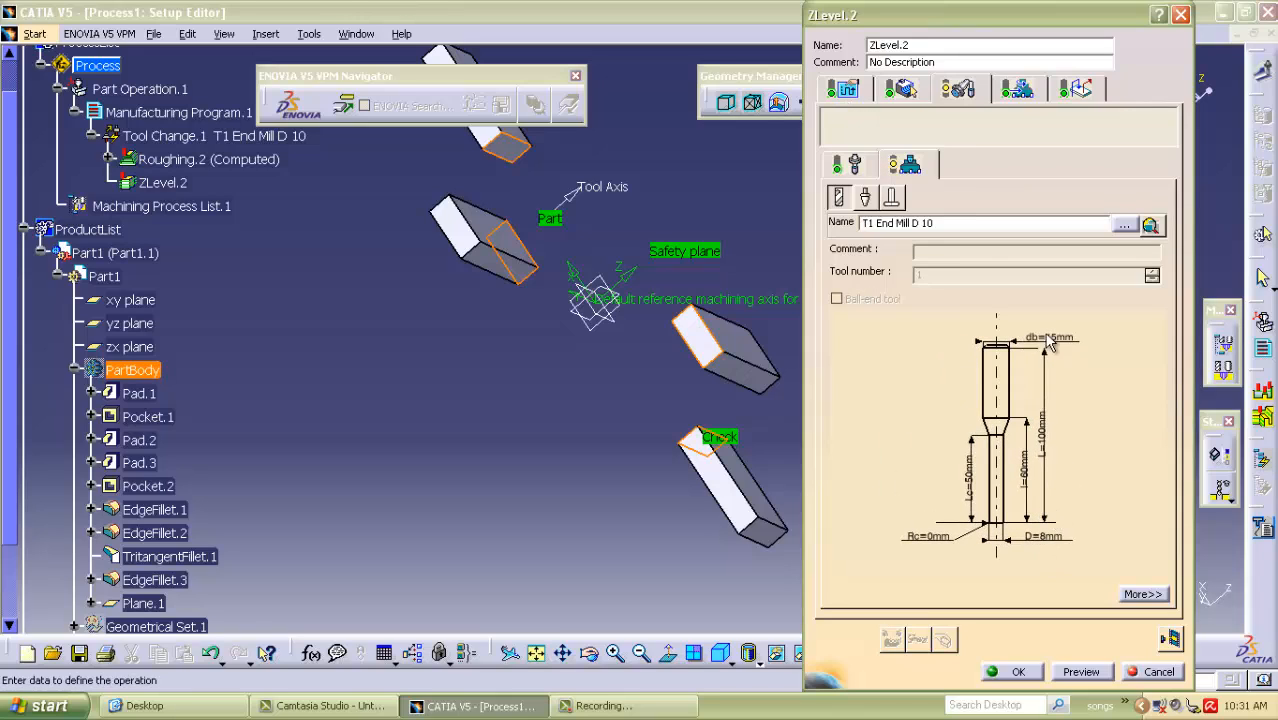
left_click(842, 92)
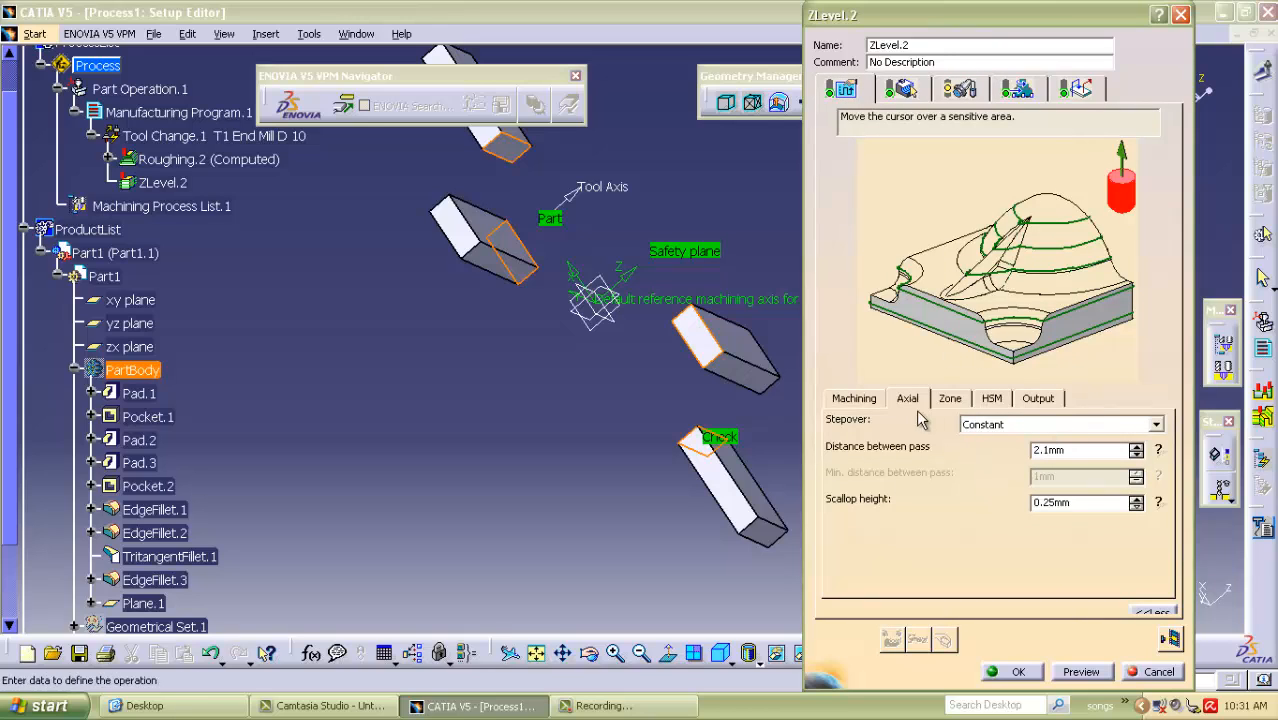
Set the ZLevel operation's pass overlap to 3 mm and its offset on tool path to 4 mm.
left_click(854, 400)
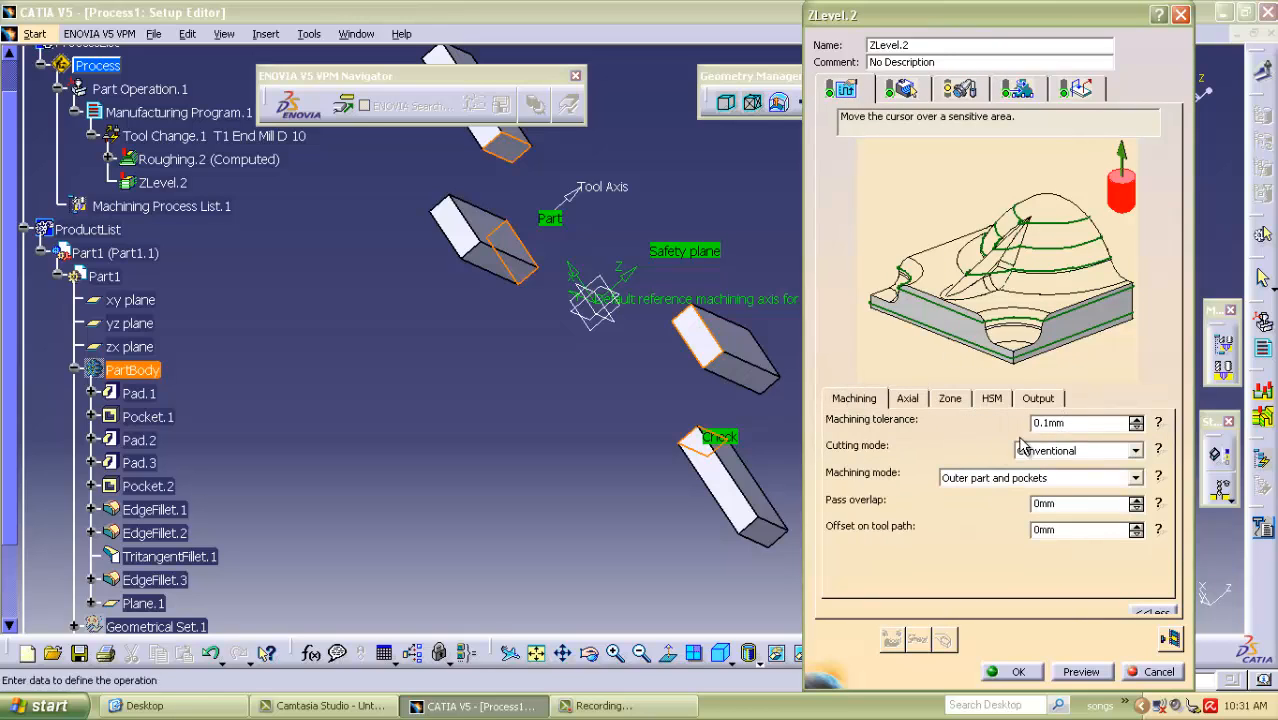
double_click(1060, 504)
type("3")
double_click(1062, 531)
Review the ZLevel operation's zone and high-speed milling settings, and set its axial distance between passes to 1 mm.
left_click(947, 400)
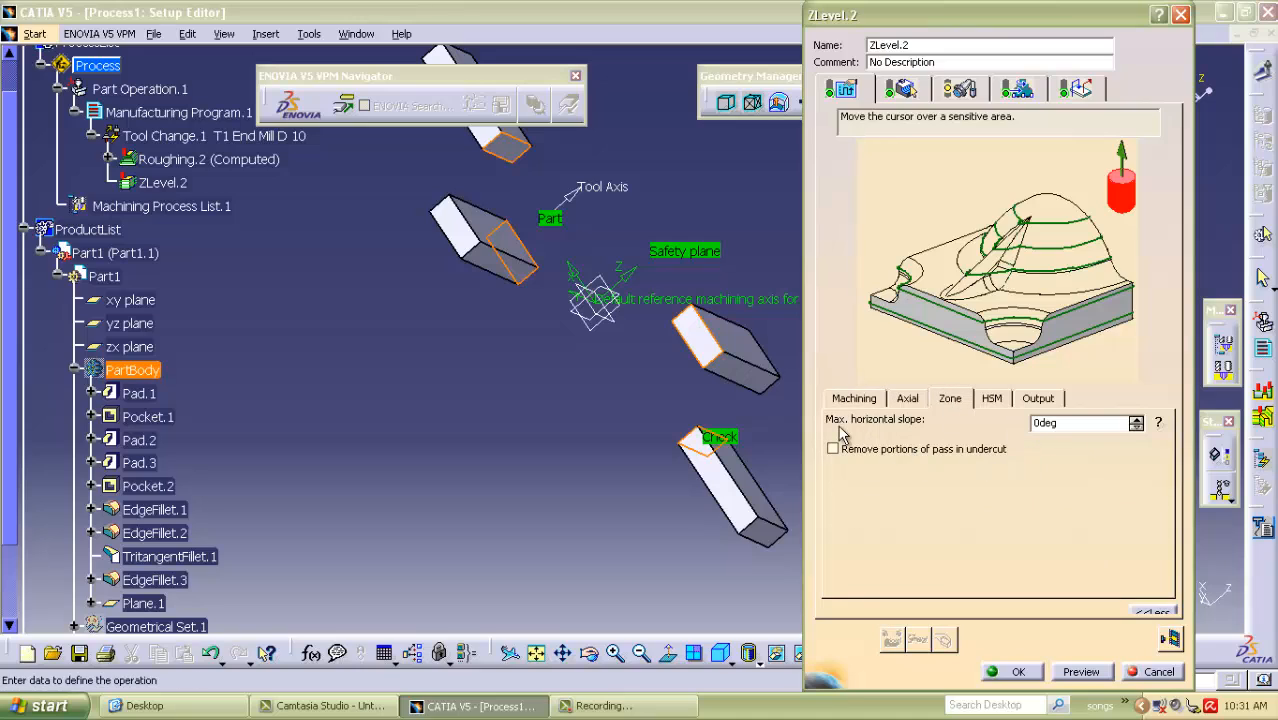
left_click(994, 399)
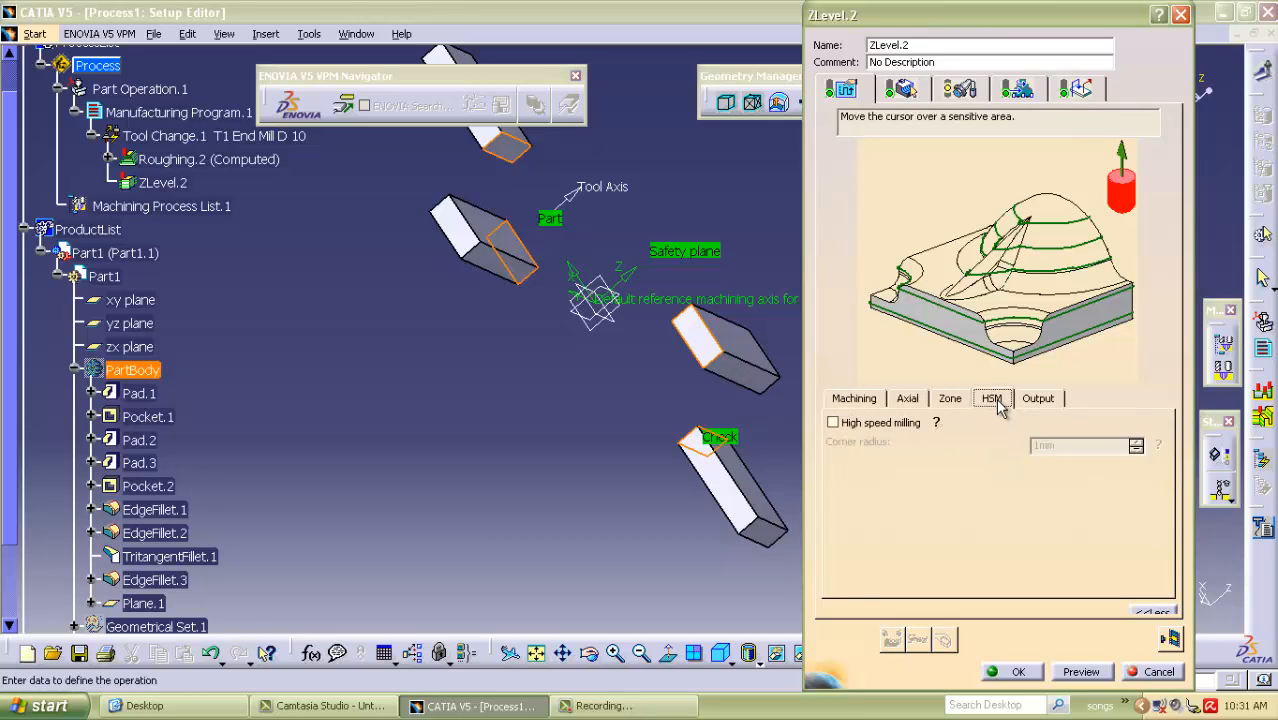
left_click(872, 400)
left_click(906, 400)
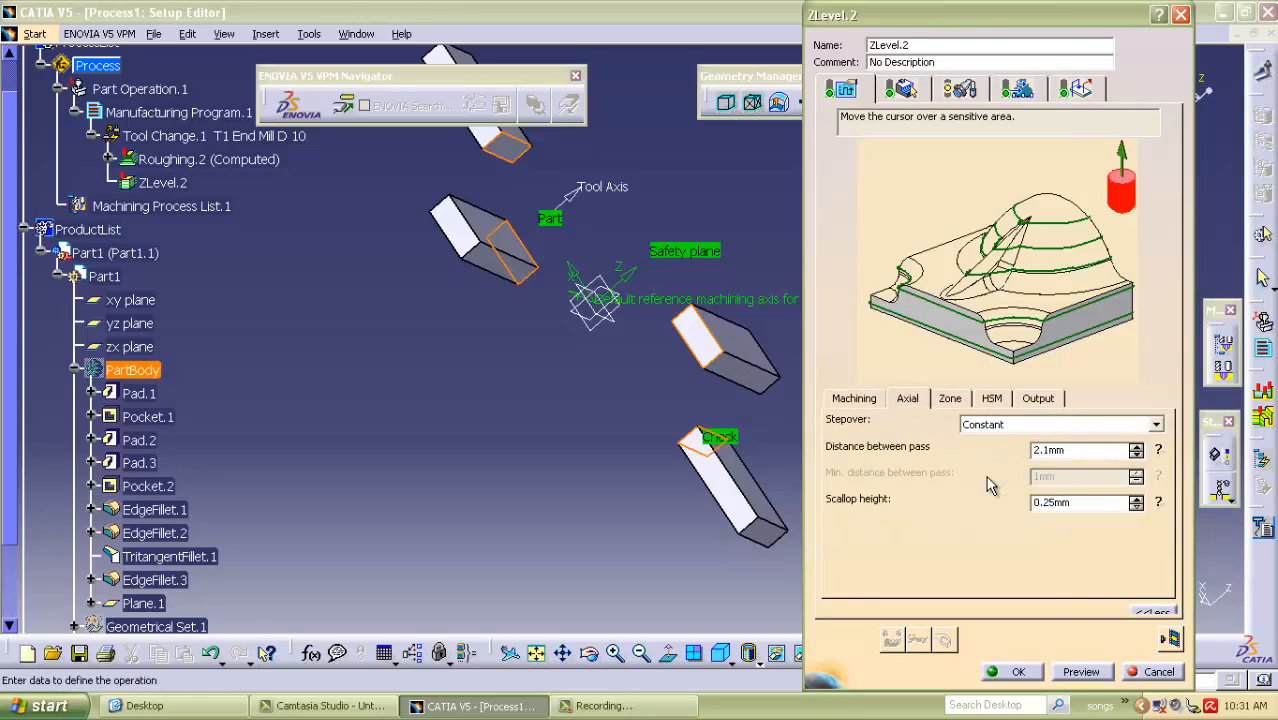
double_click(1085, 450)
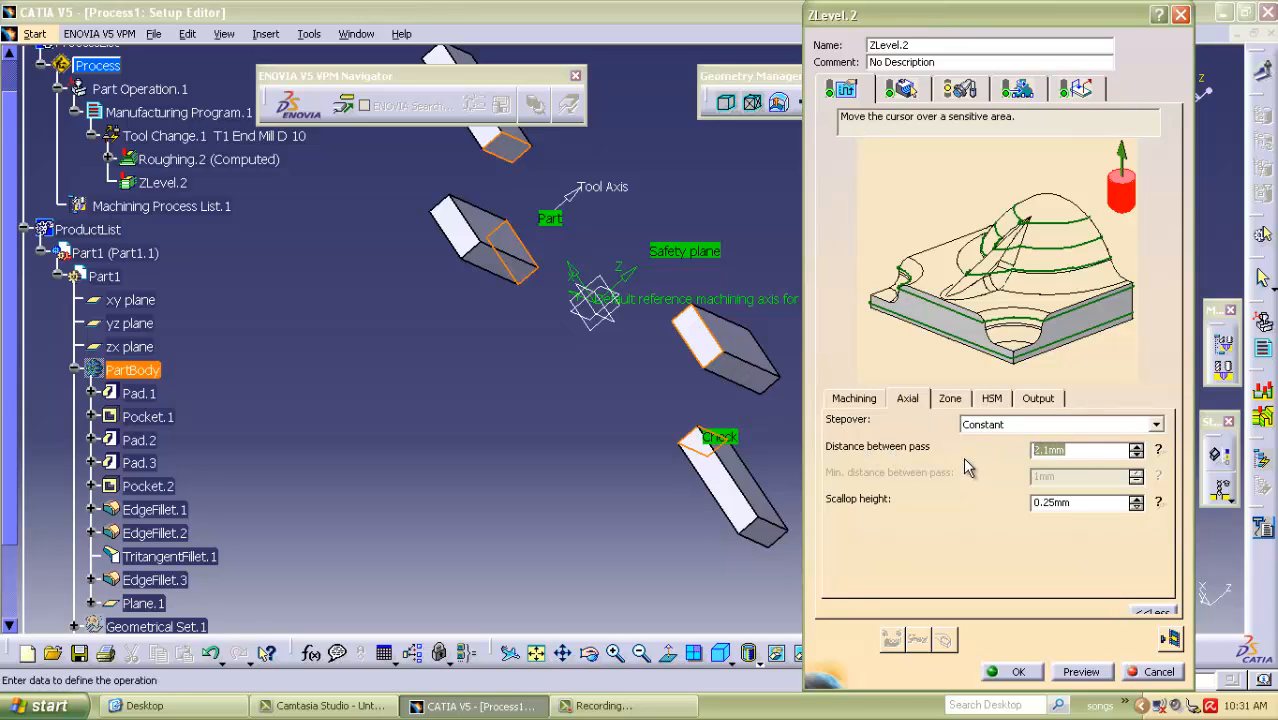
type("1")
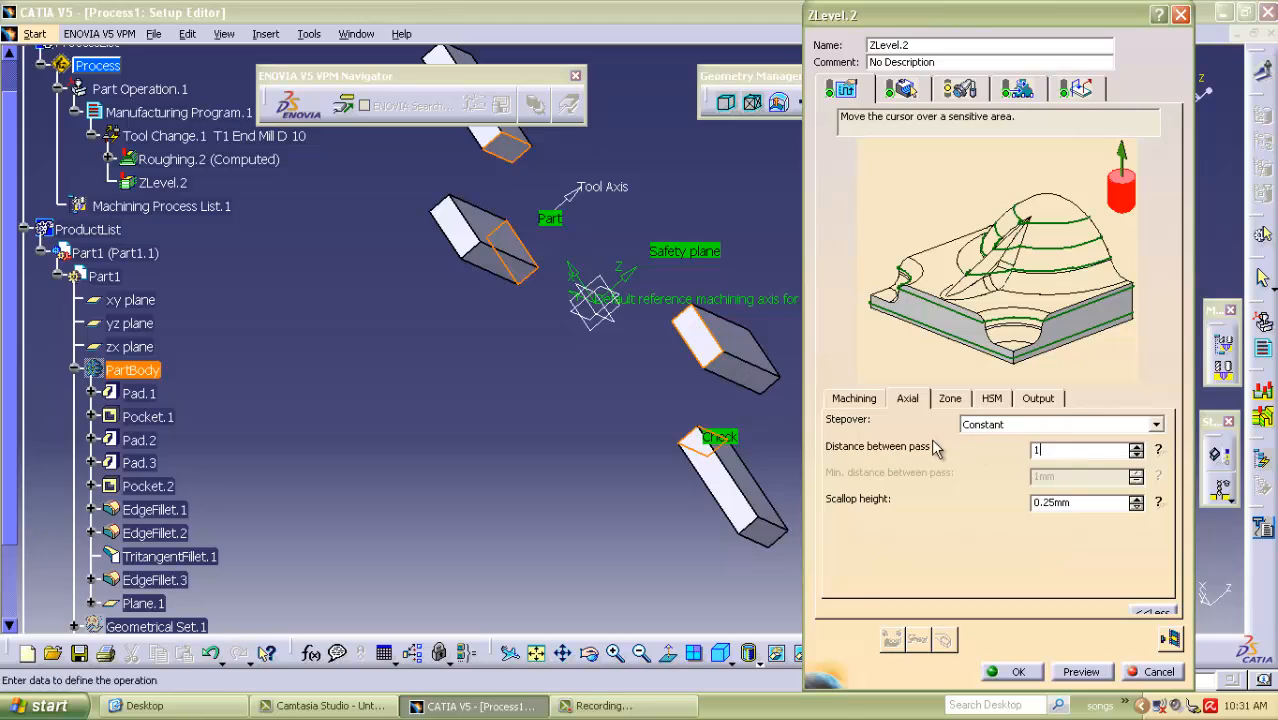
left_click(855, 400)
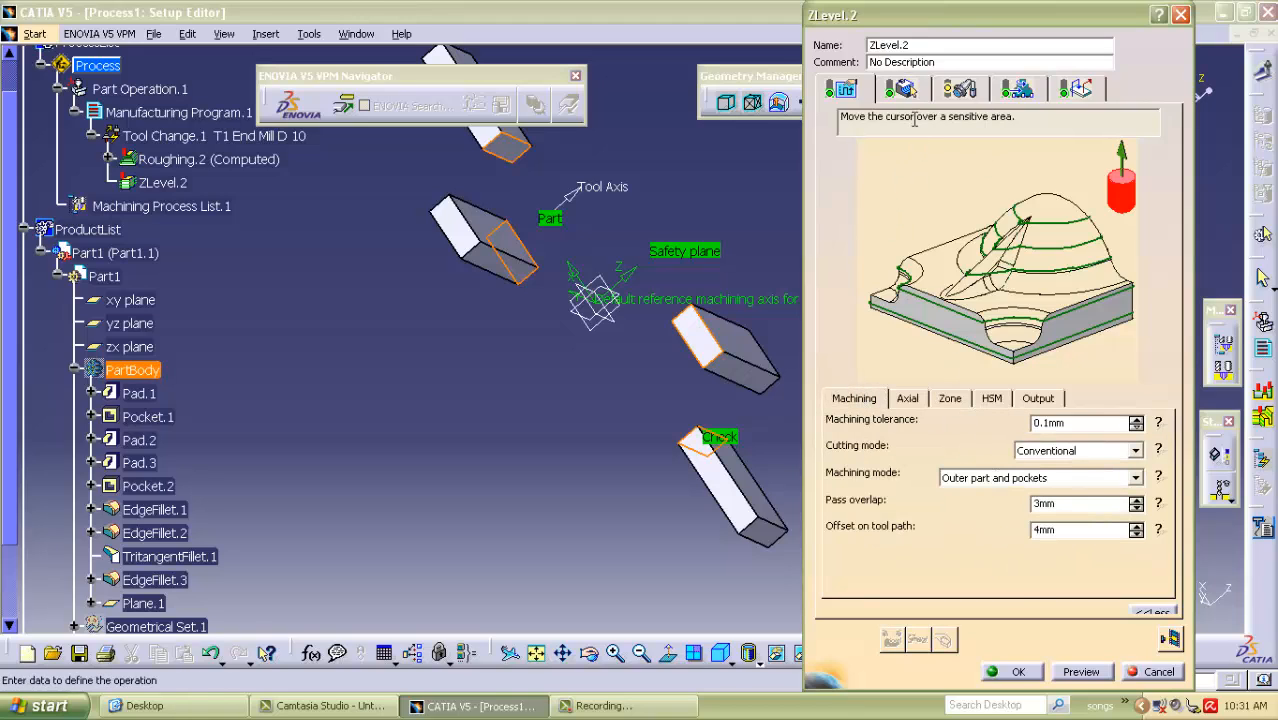
Compute and replay the ZLevel.2 tool path, and show PartBody again.
left_click(900, 89)
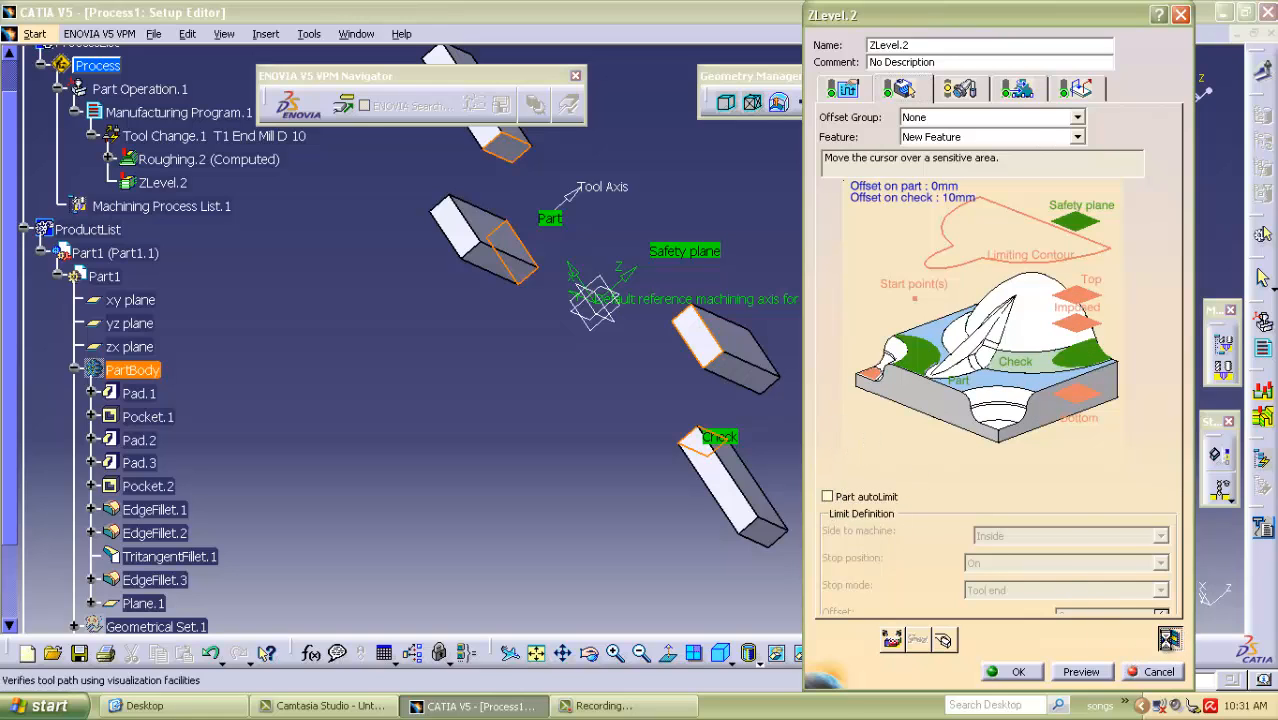
left_click(1170, 641)
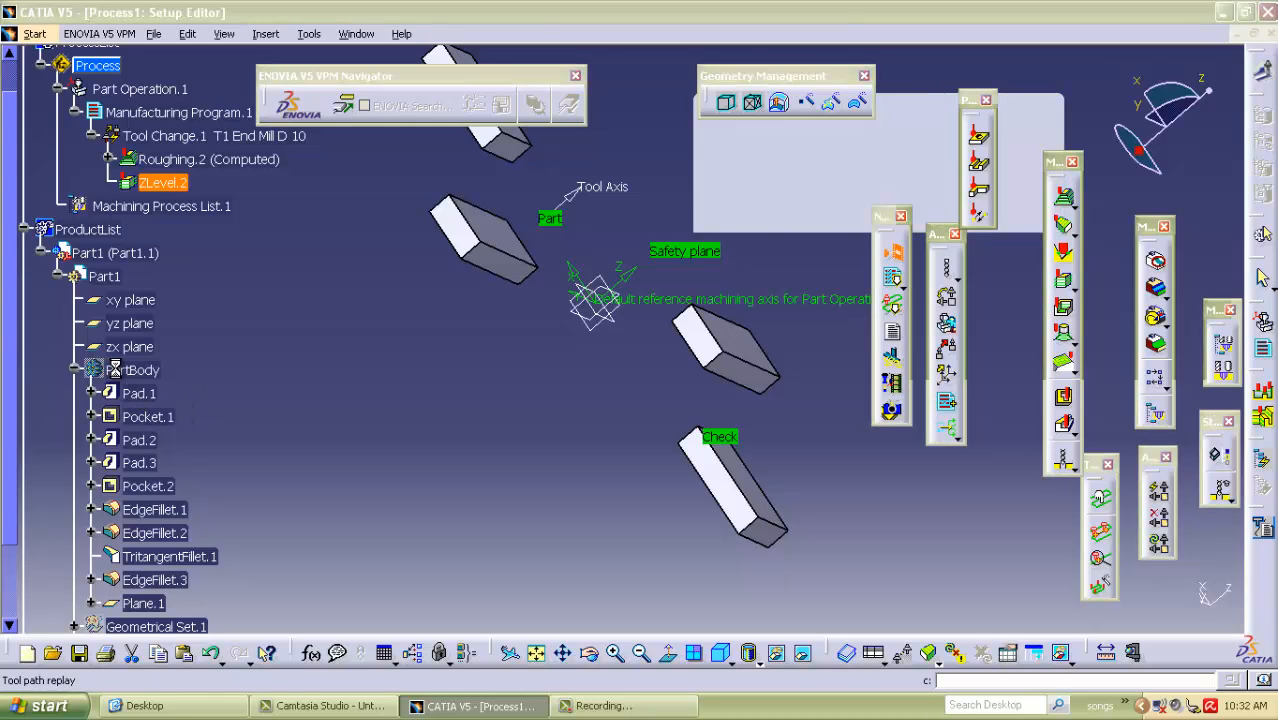
right_click(145, 388)
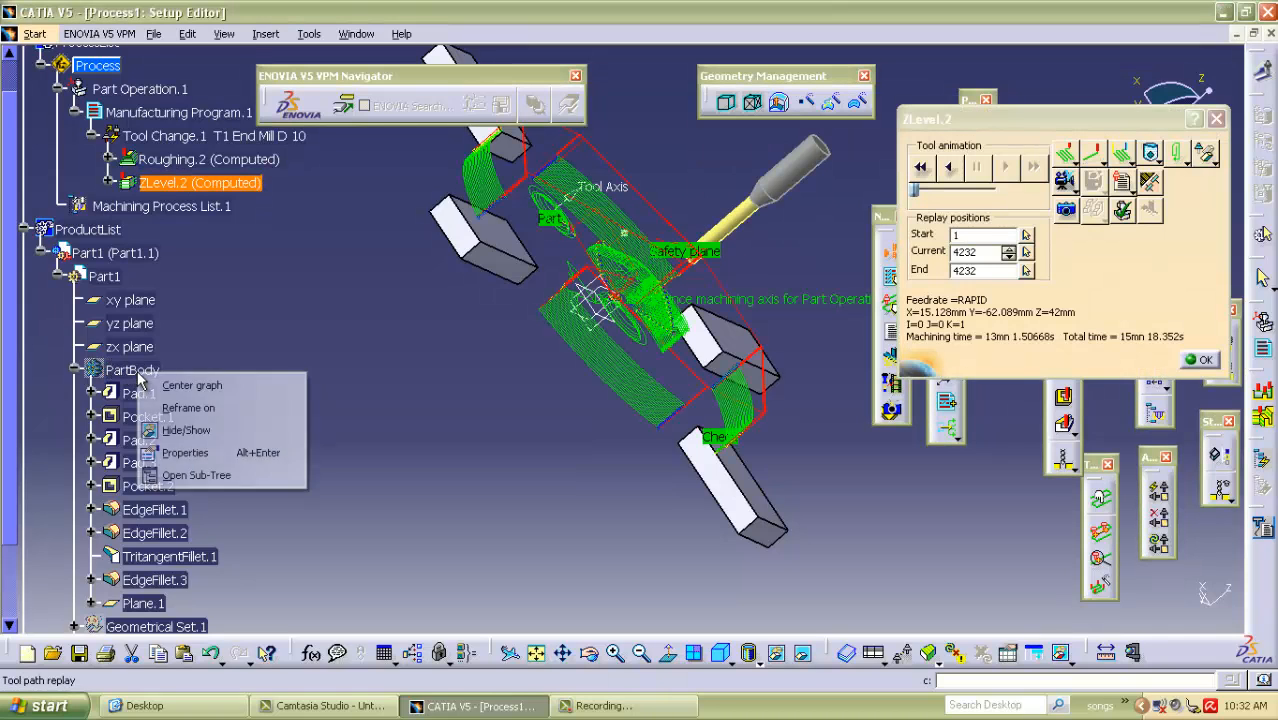
left_click(165, 430)
Examine the ZLevel tool path around the part from several angles, and accept the operation.
middle_click_drag(470, 362, 540, 472)
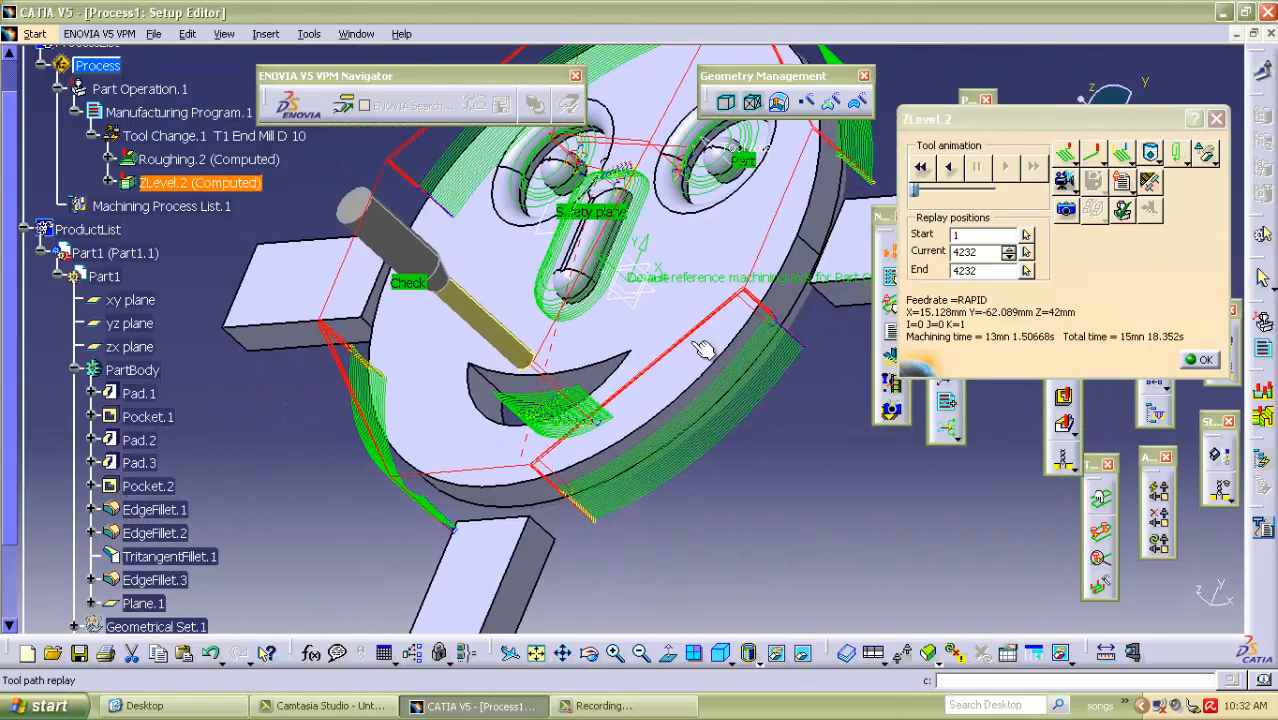
middle_click_drag(798, 388, 685, 320)
middle_click_drag(797, 299, 731, 455)
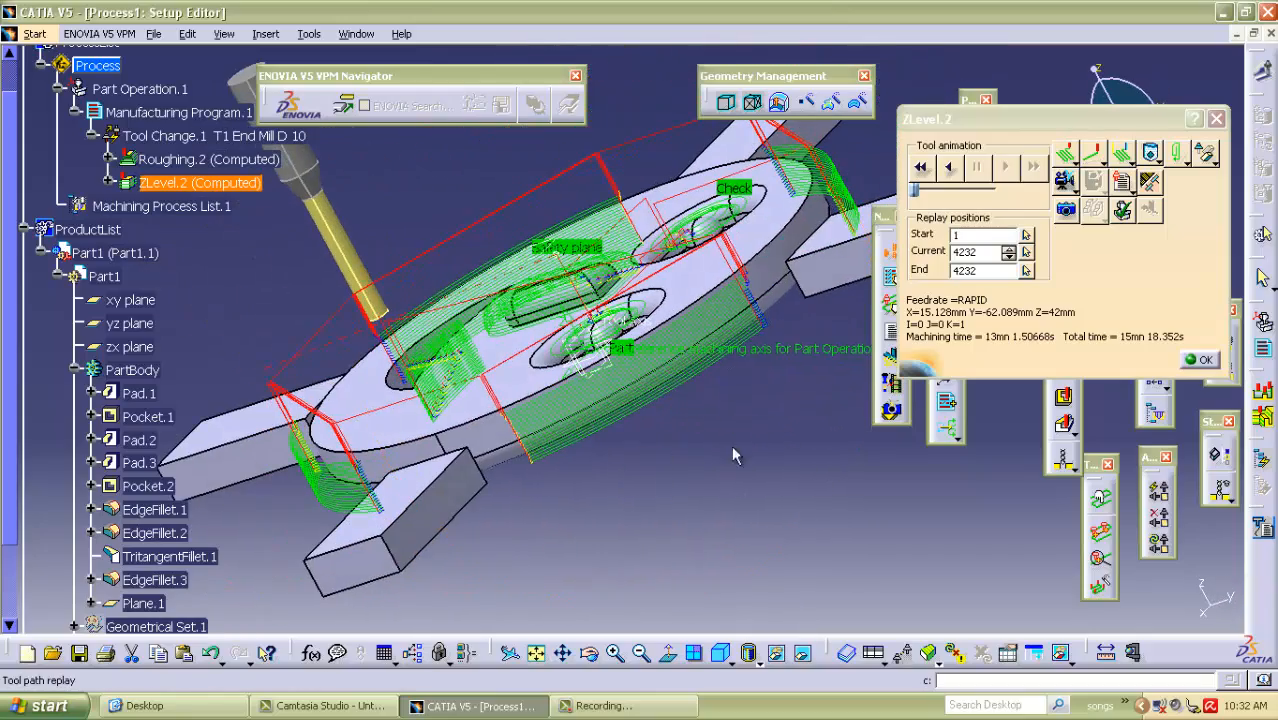
left_click(1204, 360)
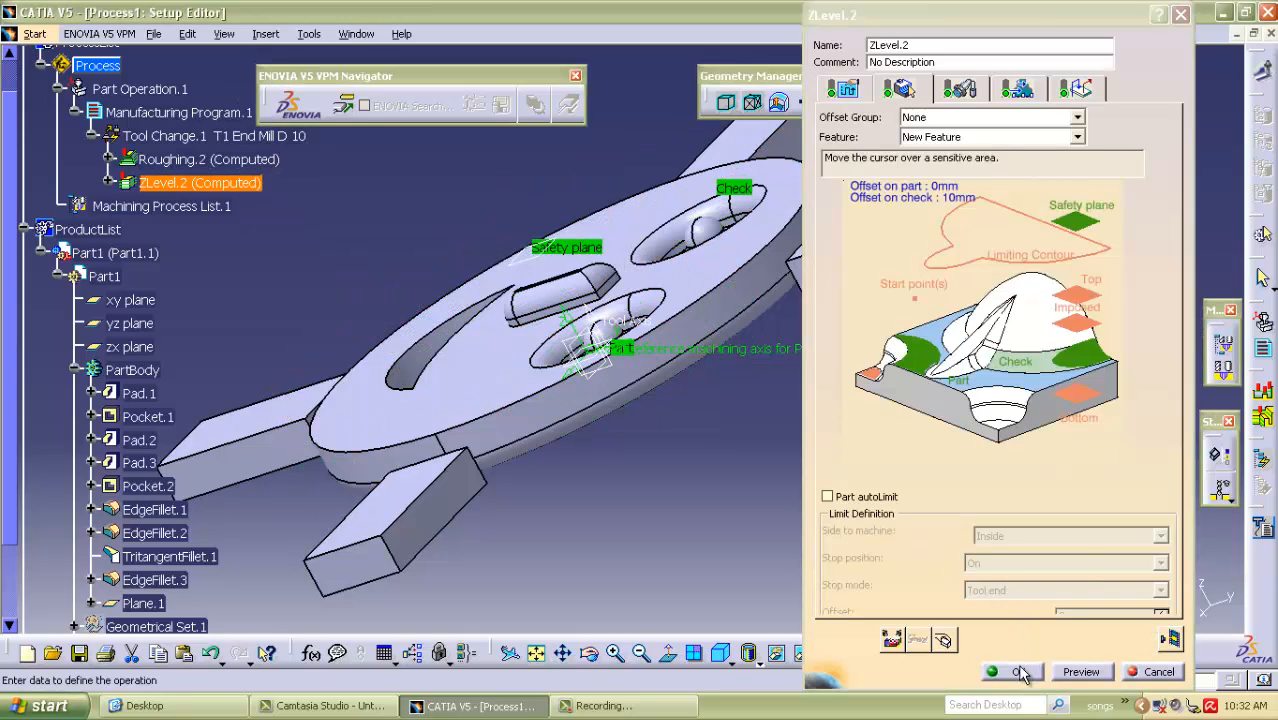
left_click(1018, 668)
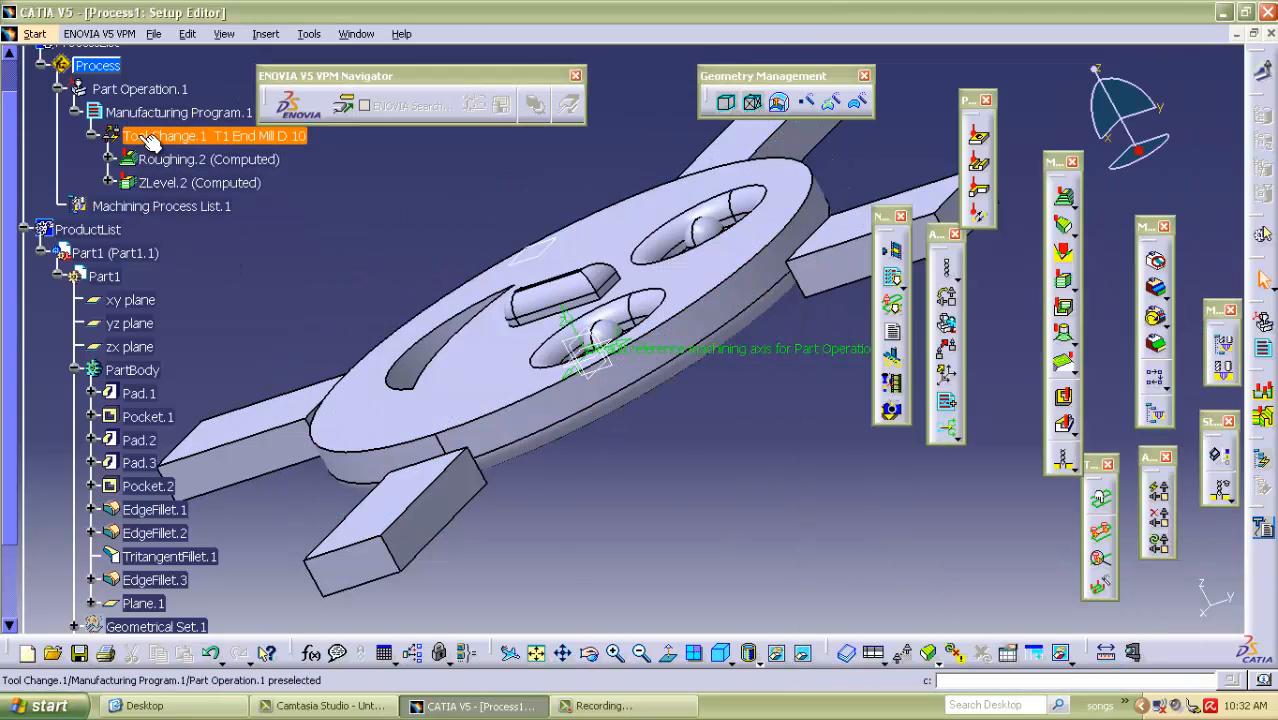
Insert a Sweeping operation after ZLevel.2 and select PartBody as its part geometry.
left_click(185, 183)
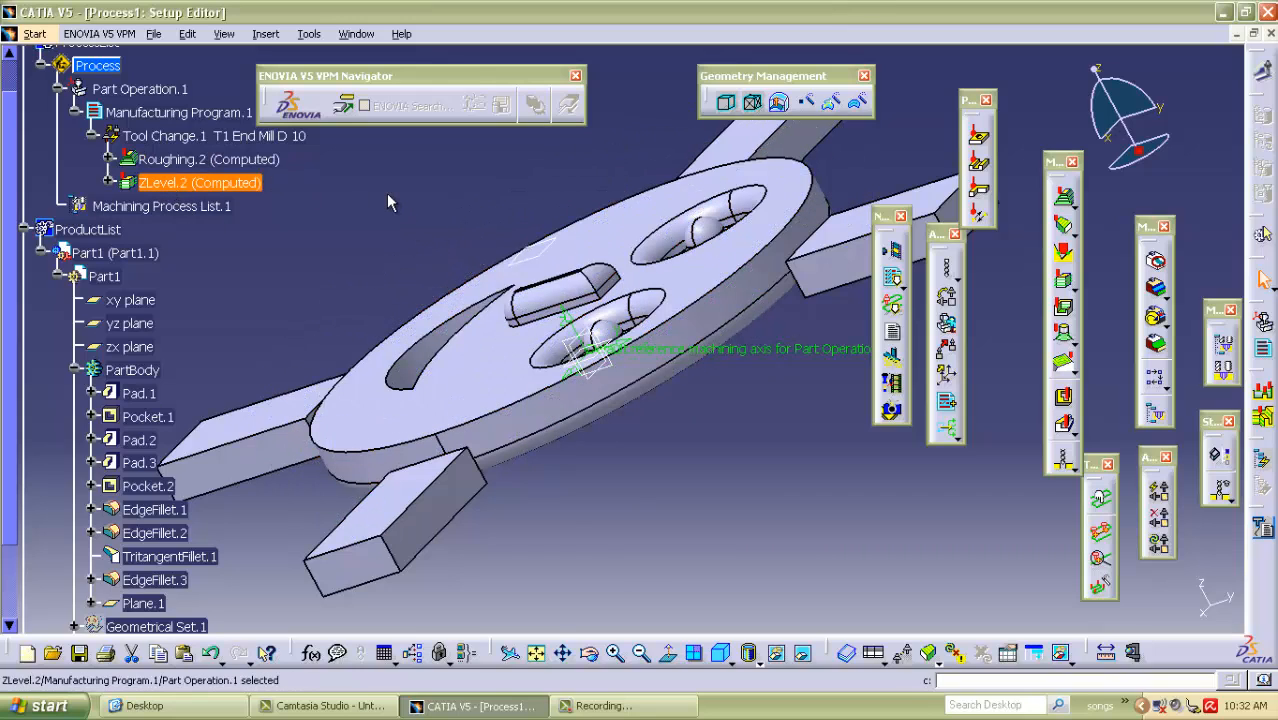
left_click(1062, 227)
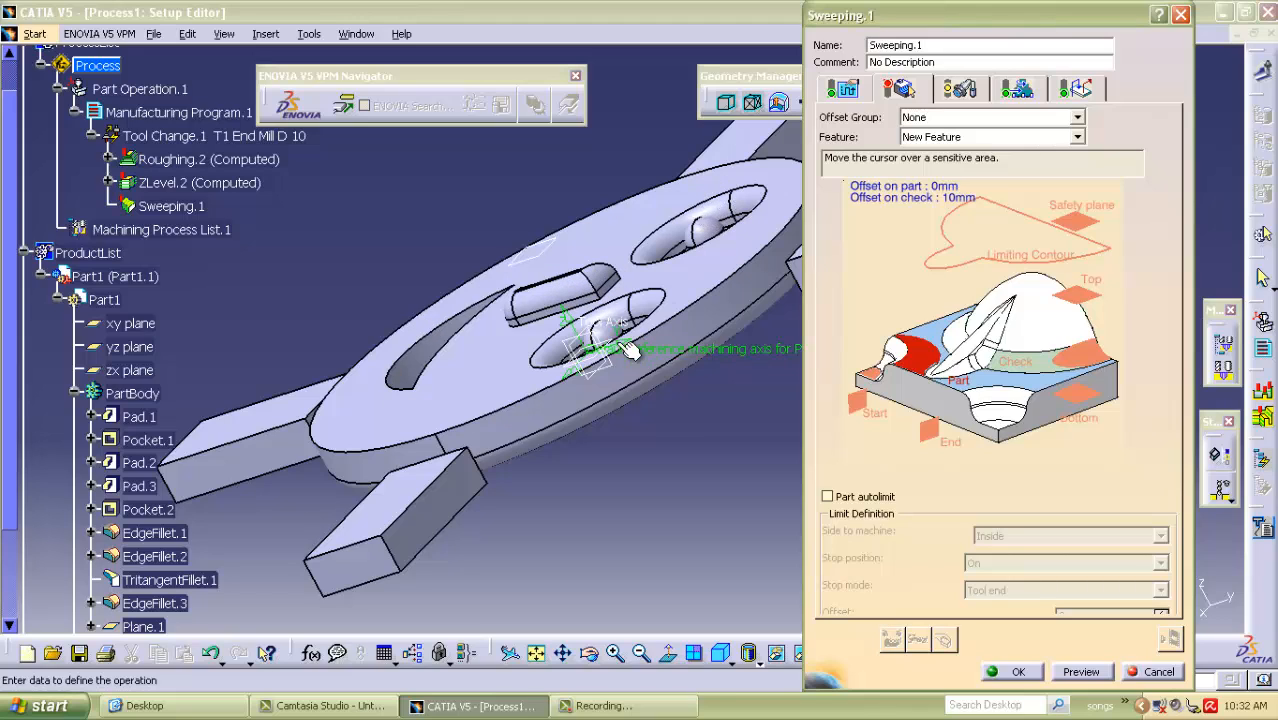
middle_click_drag(319, 303, 608, 373)
middle_click_drag(356, 200, 398, 374)
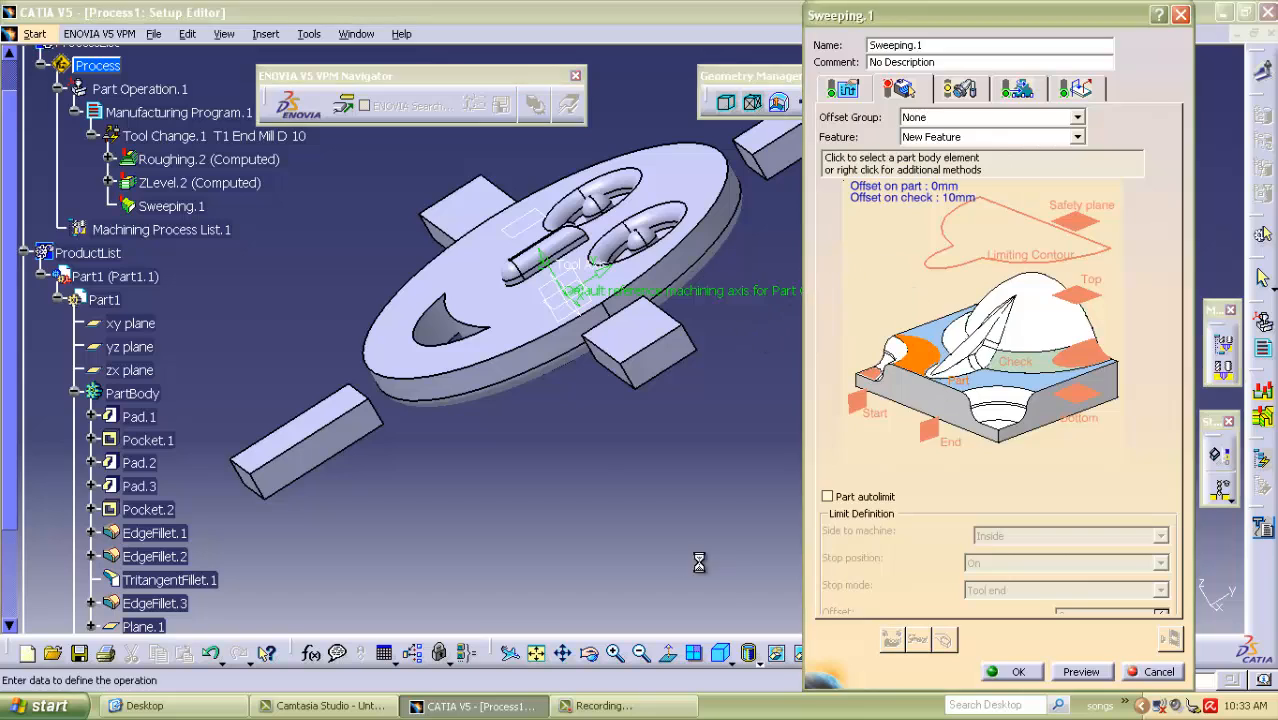
left_click(928, 360)
left_click(510, 330)
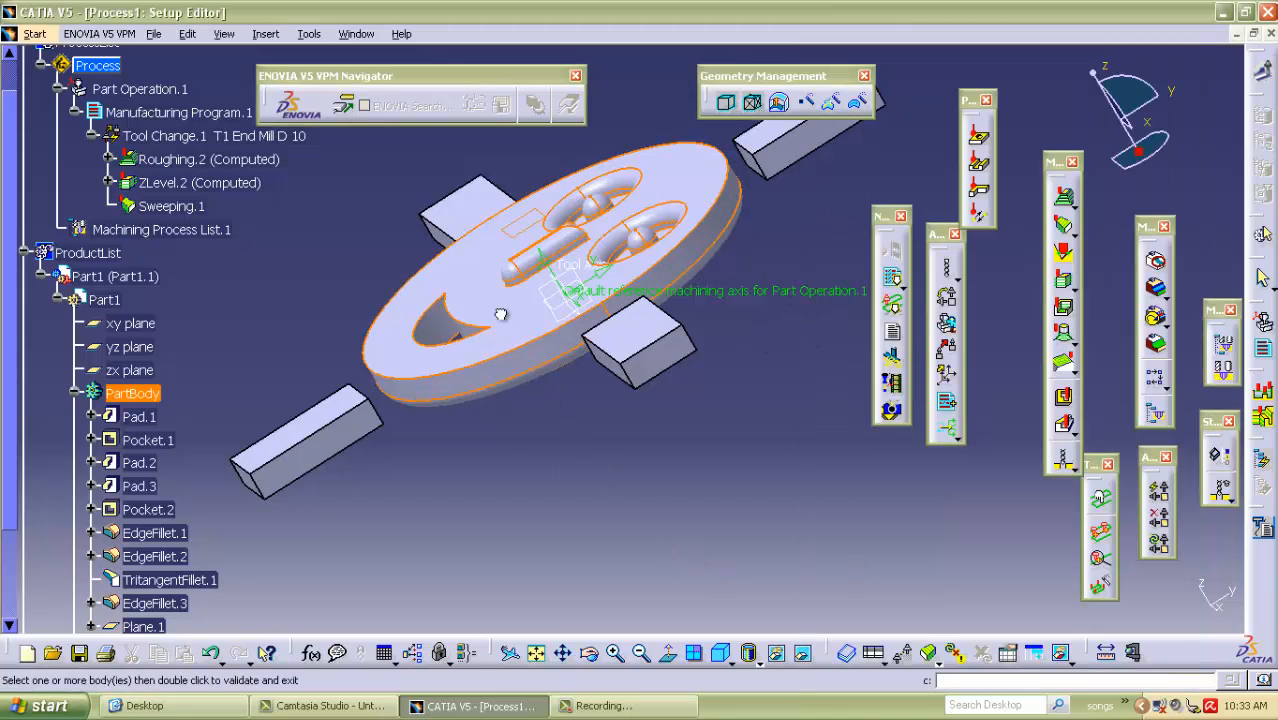
Hide PartBody and select the inner end faces of the four fixture tabs as the sweeping operation's check geometry.
left_click(1058, 361)
right_click(121, 394)
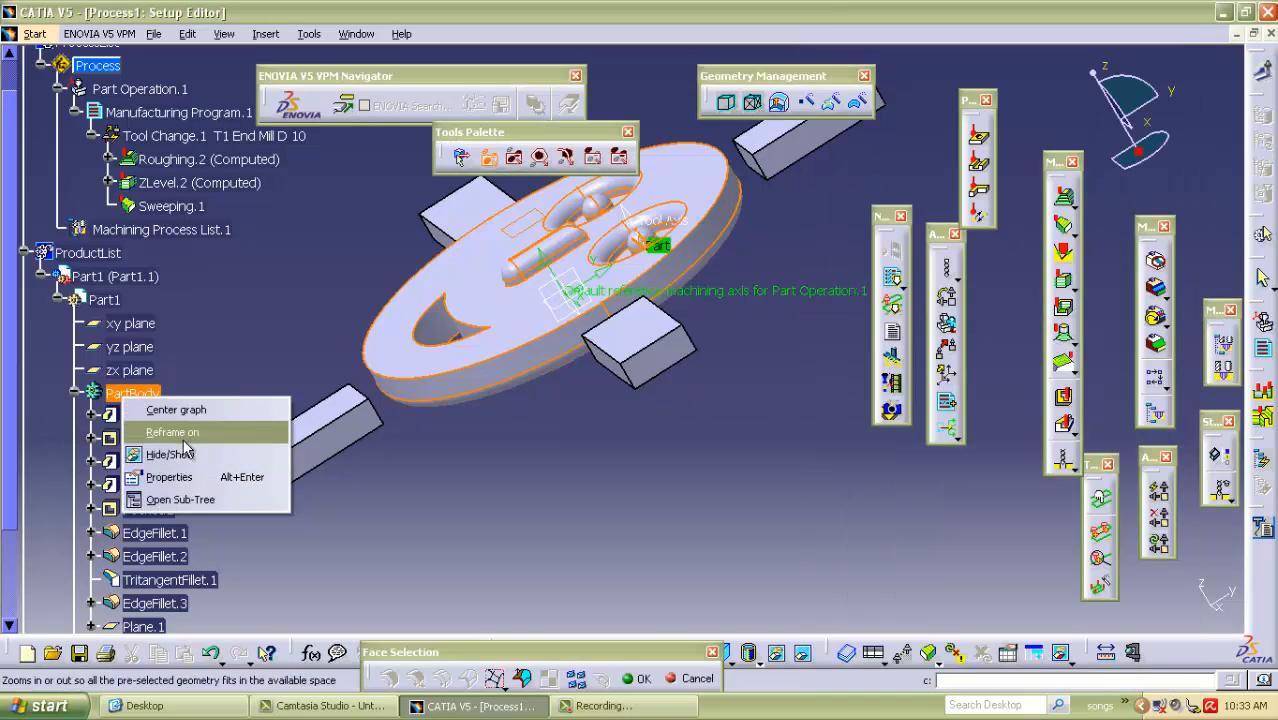
left_click(186, 455)
middle_click_drag(513, 247, 620, 200)
middle_click_drag(420, 332, 745, 307)
middle_click_drag(376, 400, 632, 422)
left_click(654, 400)
double_click(524, 244)
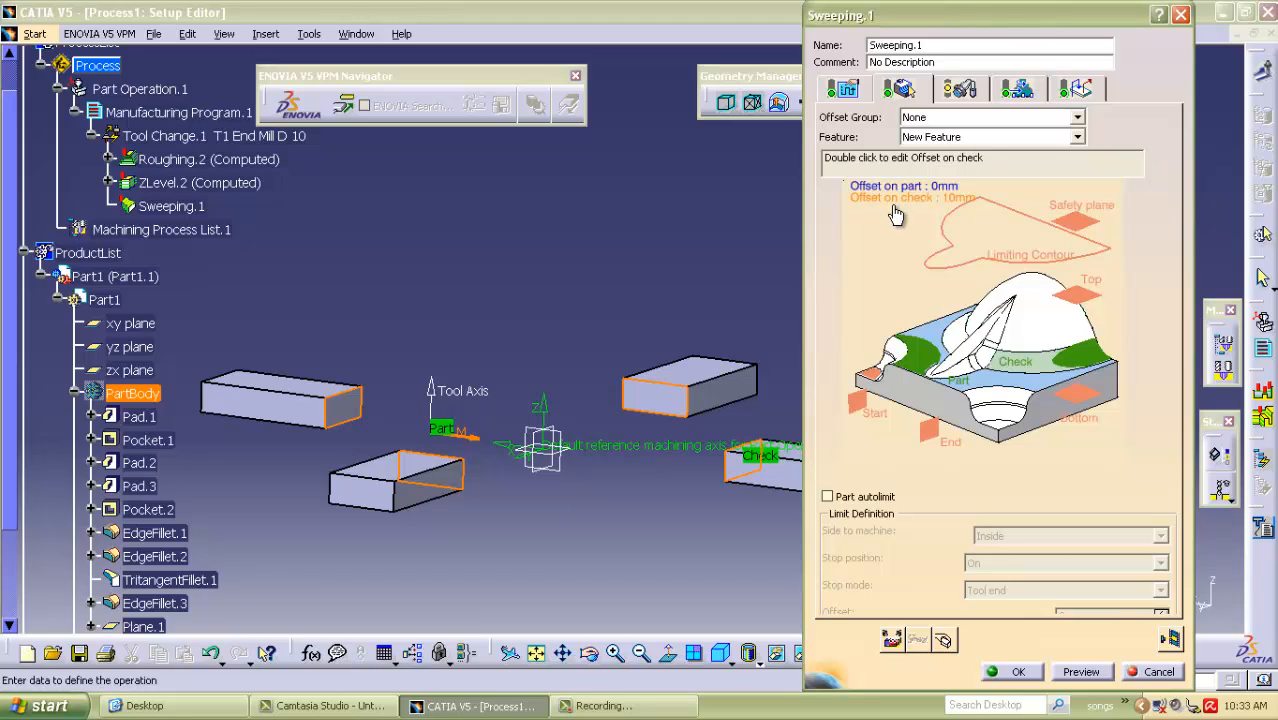
Review the sweeping operation's machining and radial strategy, and set its axial number of levels to 2.
left_click(858, 88)
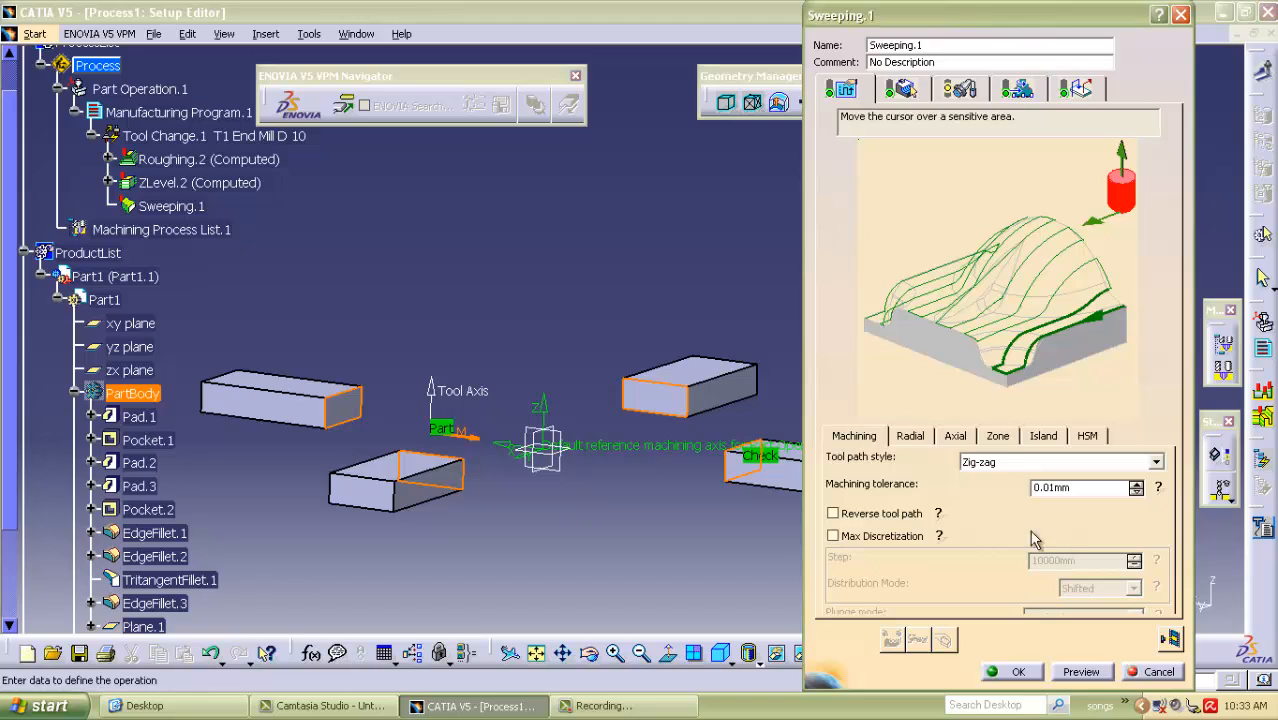
left_click(910, 437)
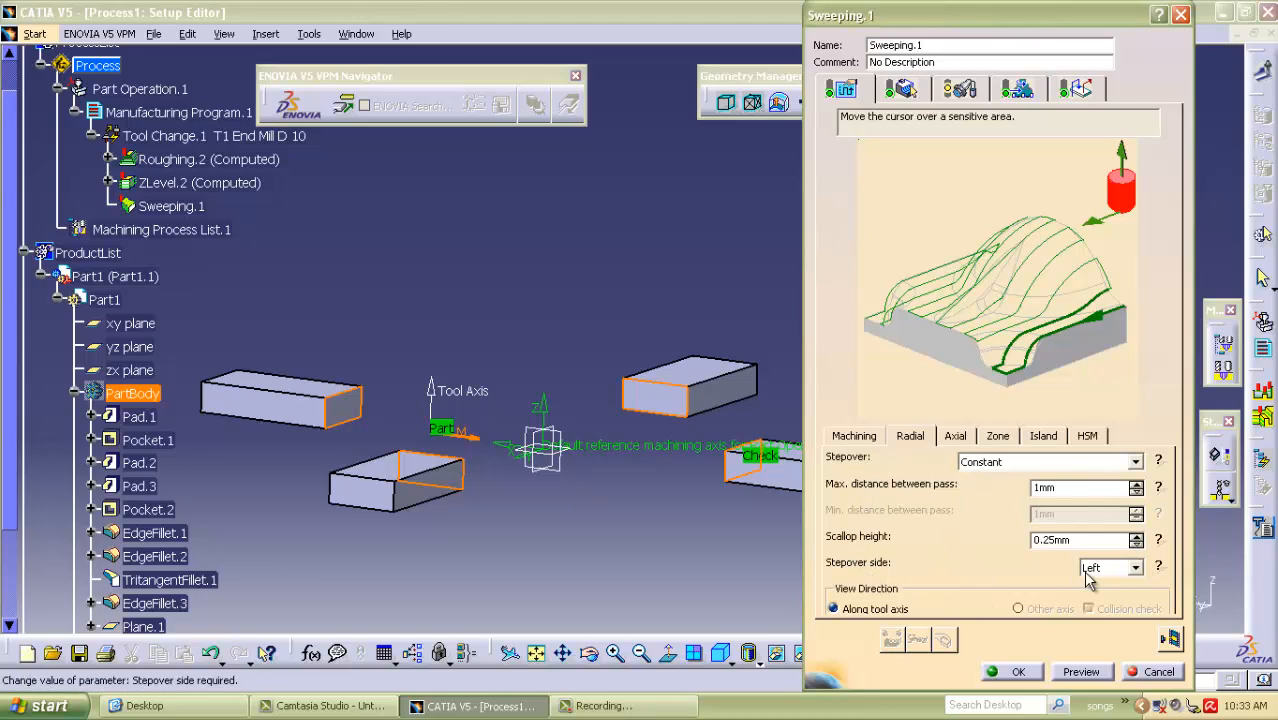
left_click(955, 438)
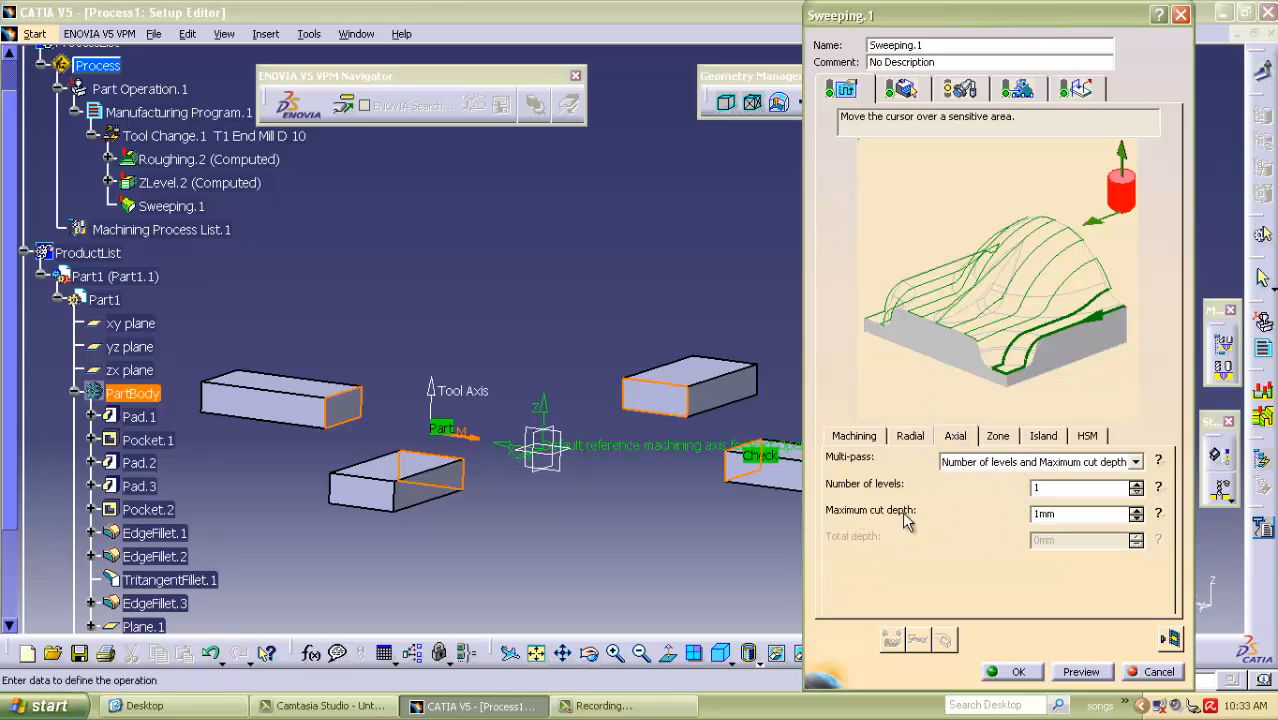
left_click_drag(1052, 488, 995, 502)
Assign a new T2 end mill to the sweeping operation as a ball-end tool with a 6 mm nominal diameter.
left_click(962, 90)
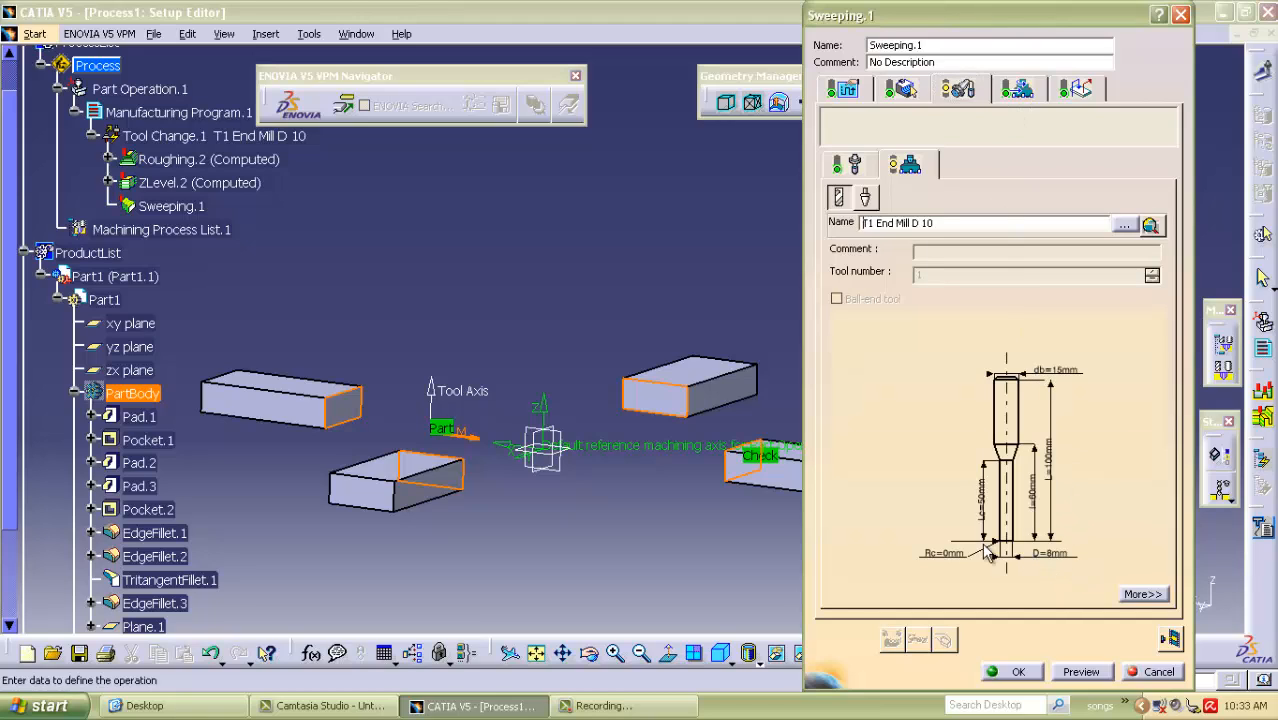
left_click(866, 197)
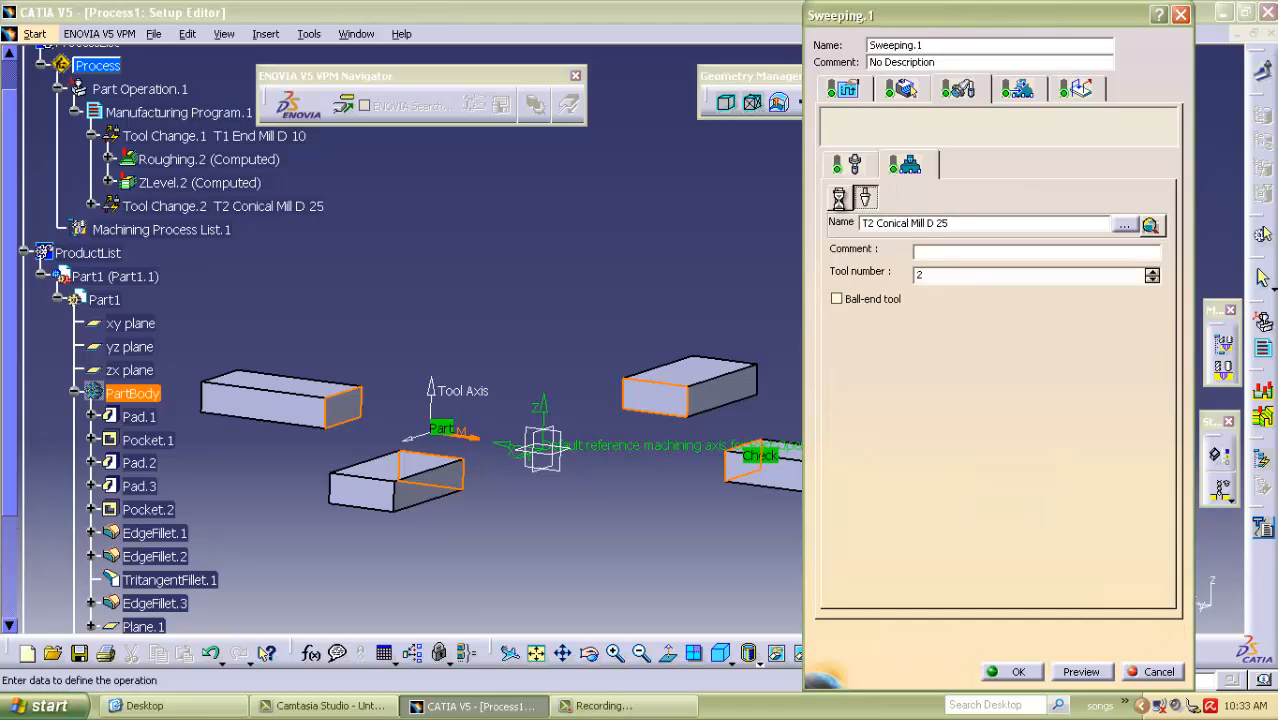
left_click(838, 197)
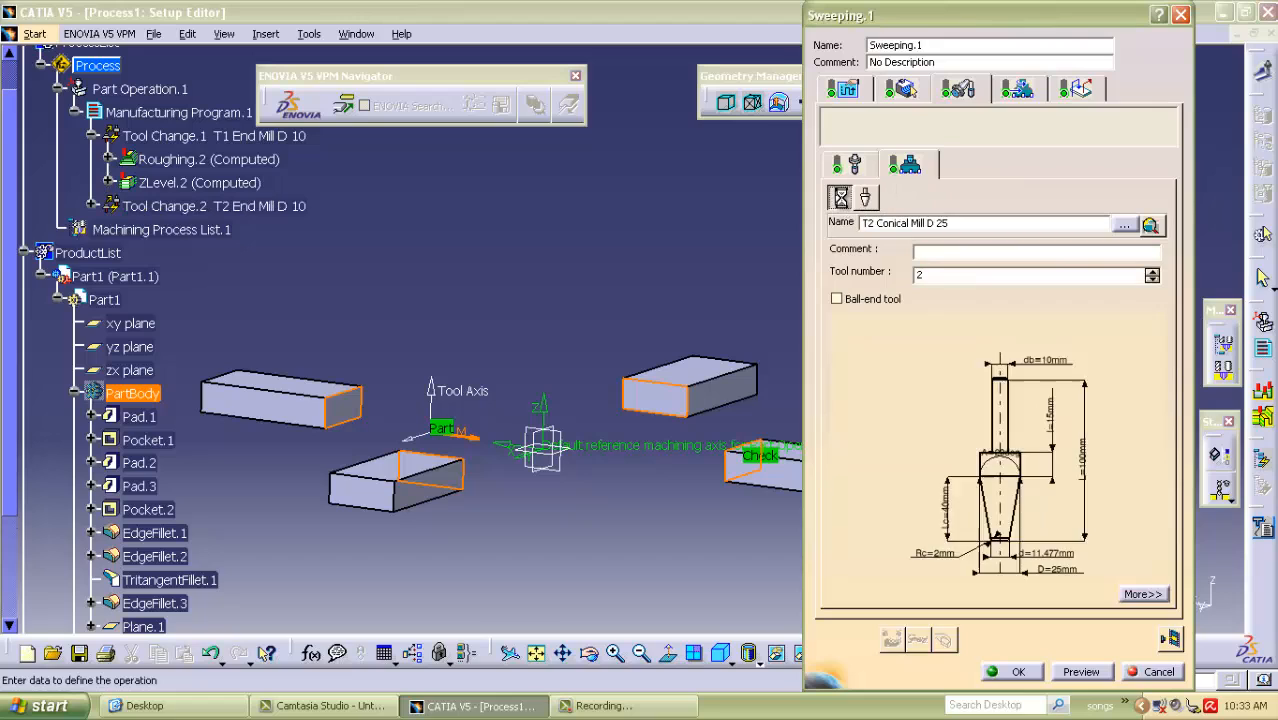
double_click(948, 558)
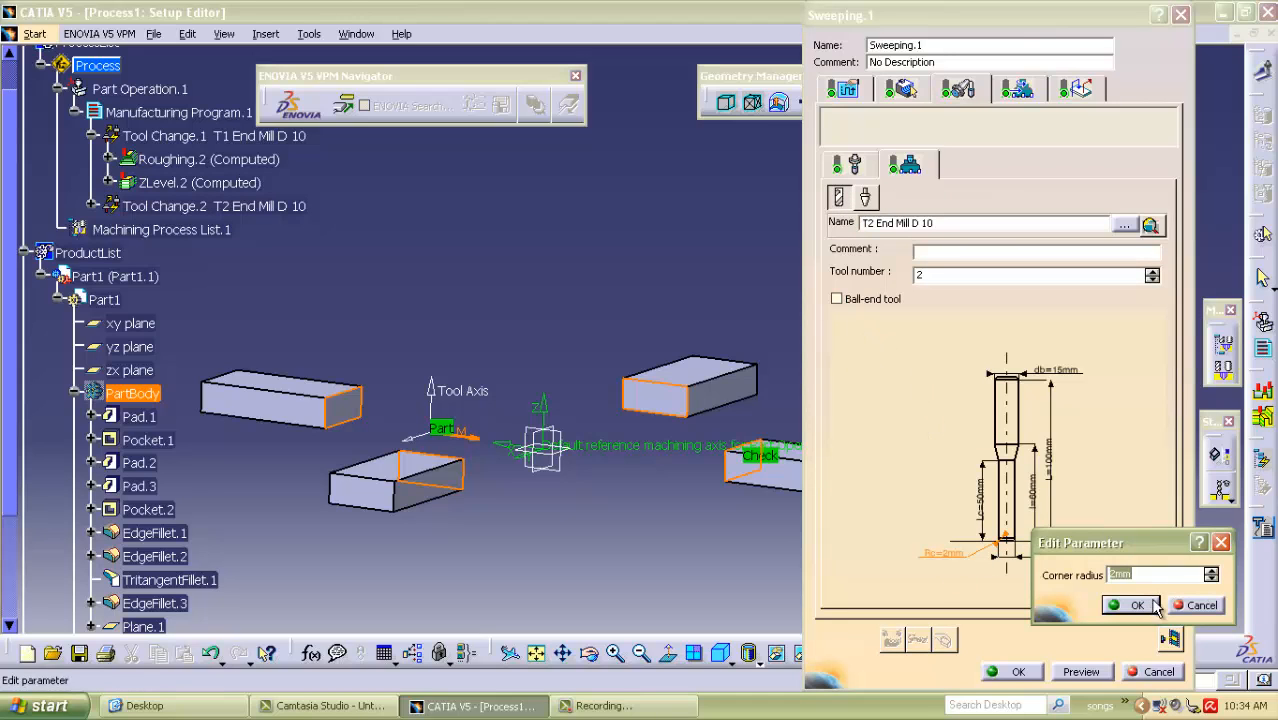
left_click(1136, 605)
left_click(837, 299)
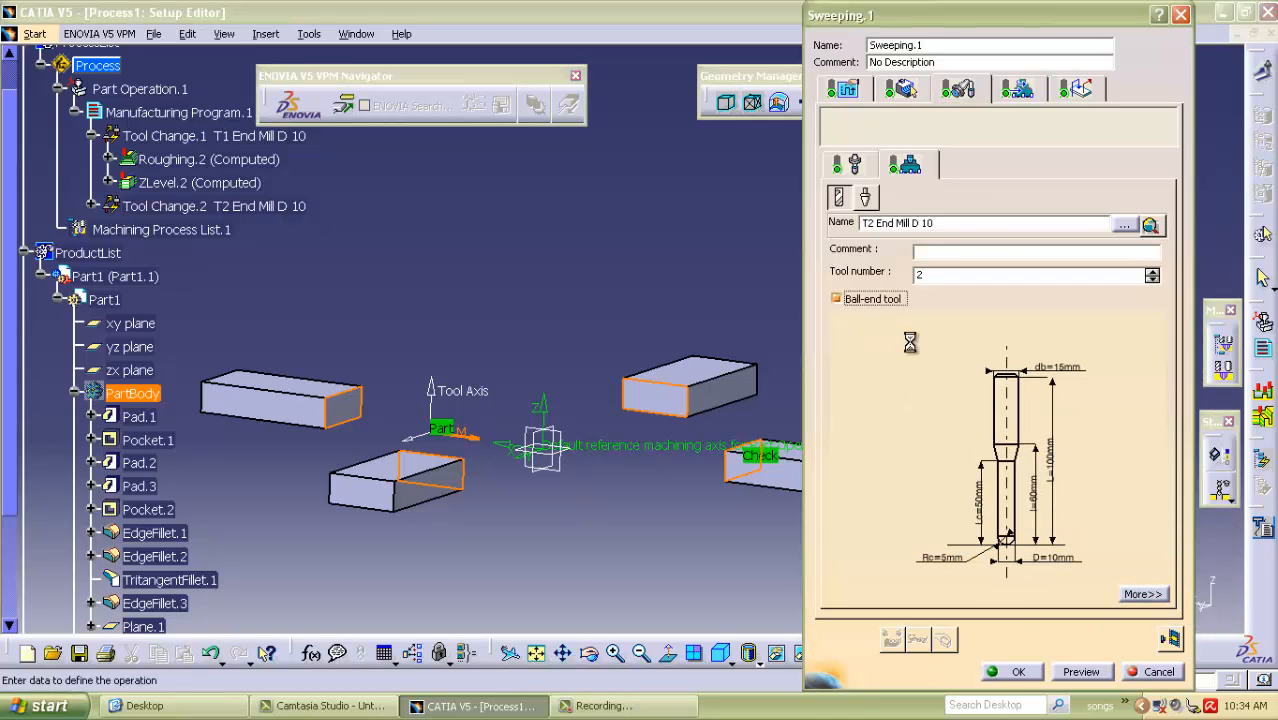
double_click(1064, 559)
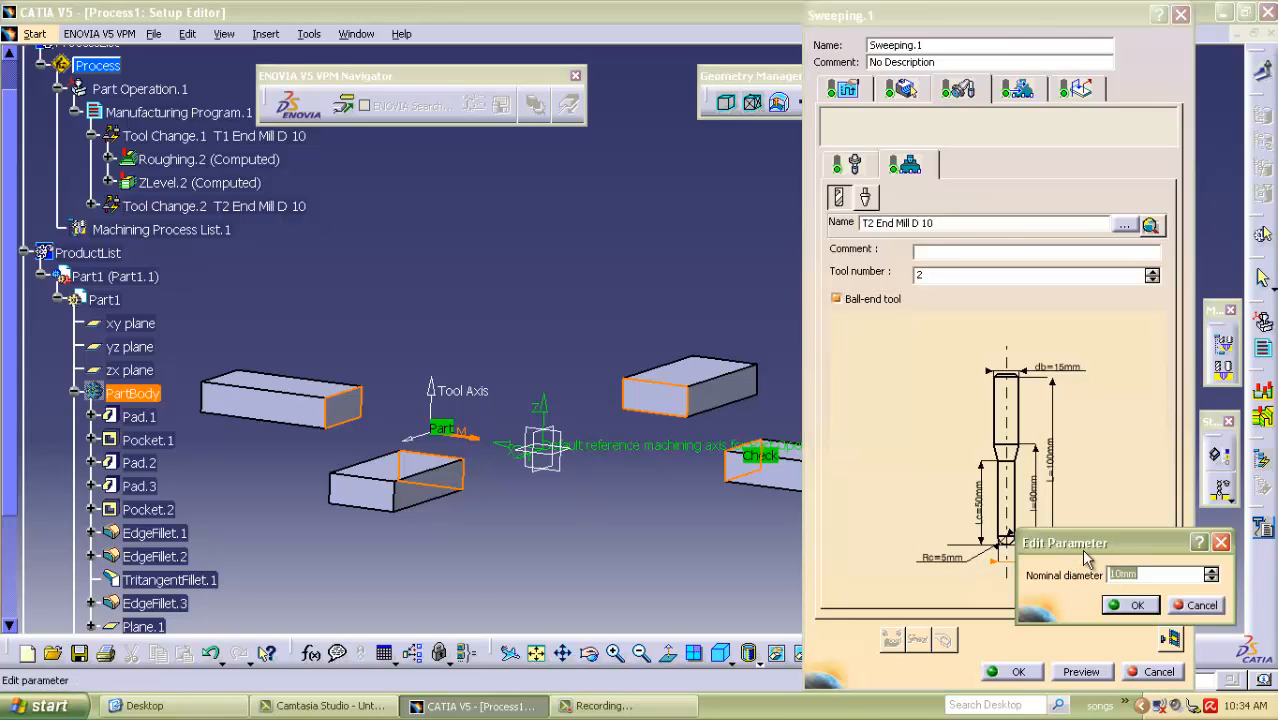
left_click(1133, 607)
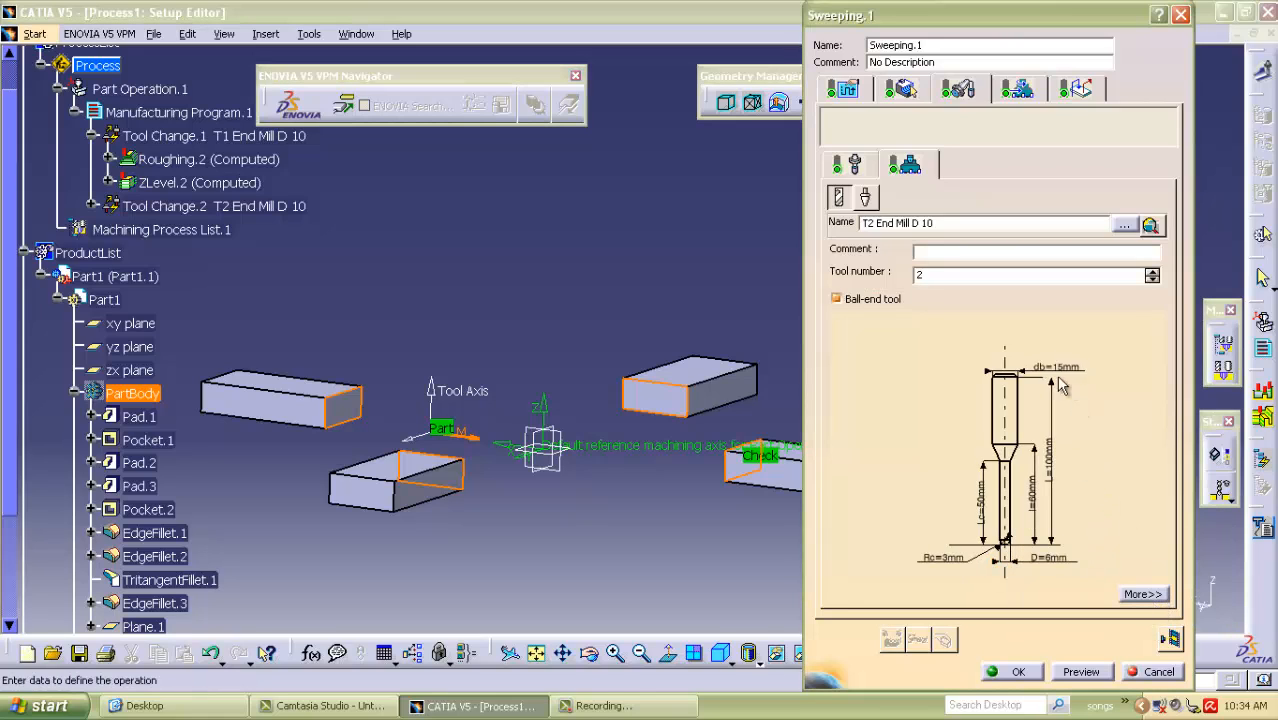
Assign Plane.1 as the sweeping operation's safety plane and compute its tool path for replay.
left_click(850, 88)
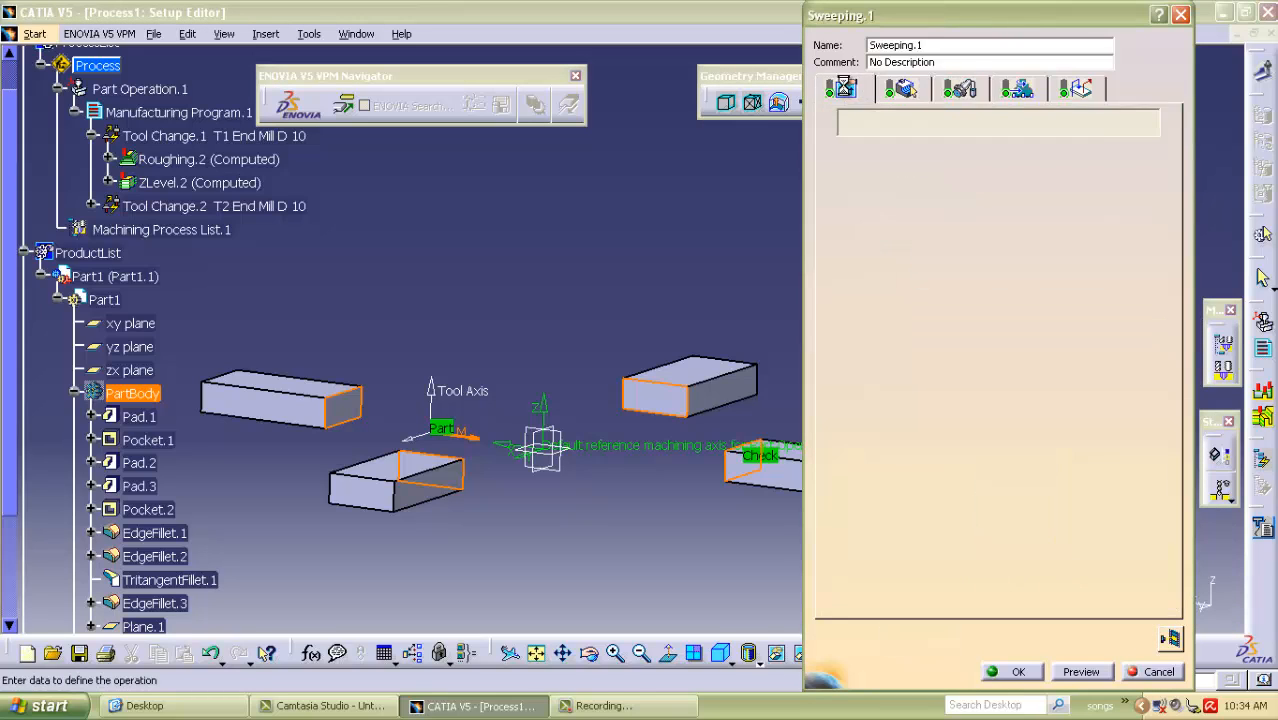
left_click(905, 90)
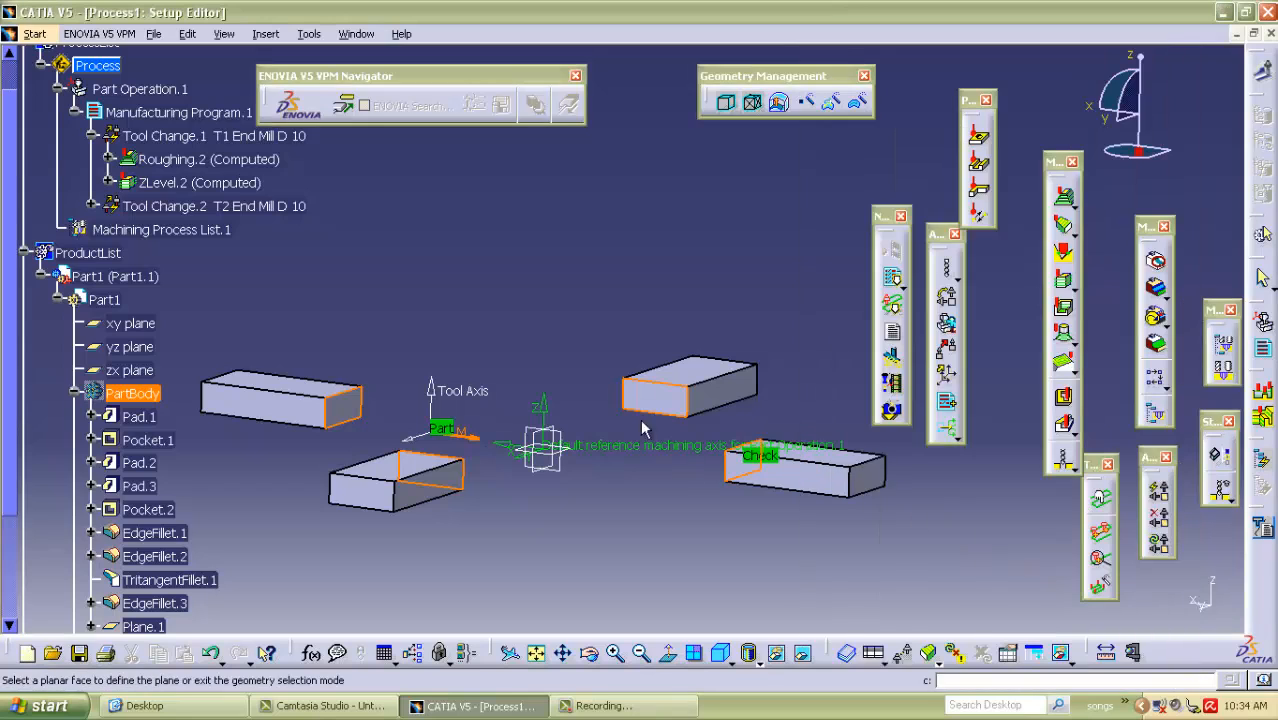
scroll(175, 524, "down", 1)
left_click(143, 567)
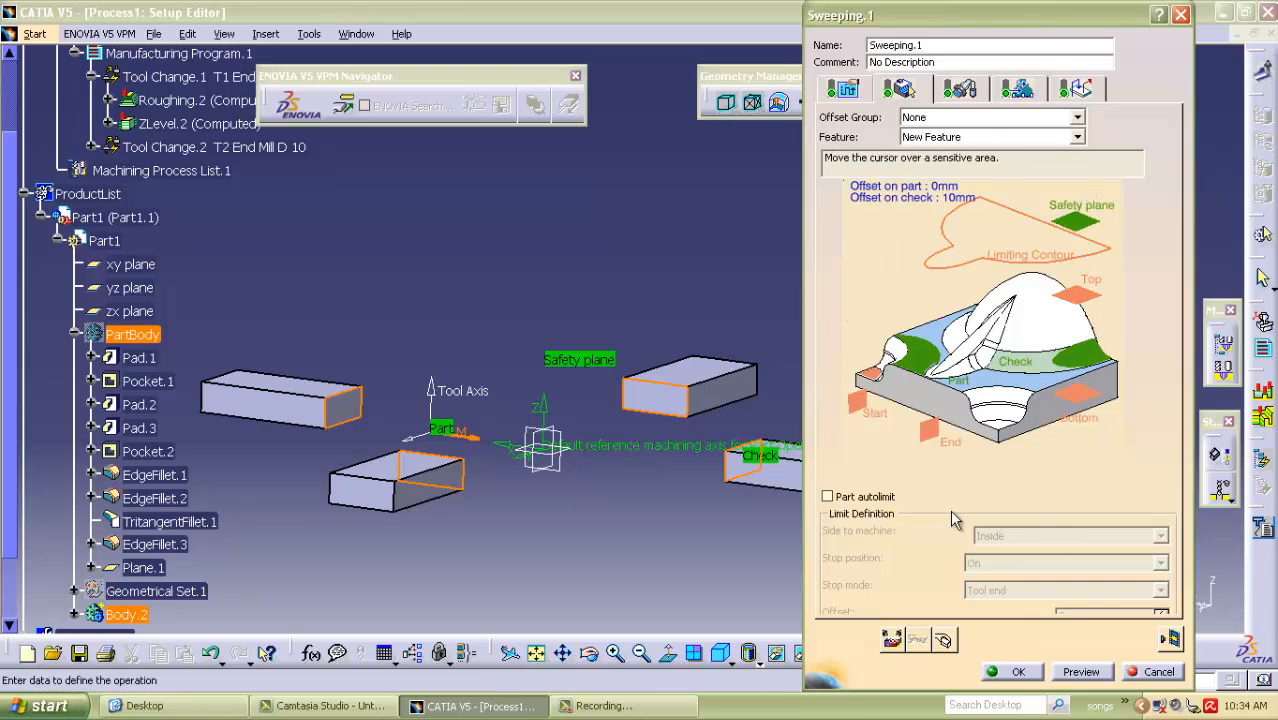
left_click(841, 87)
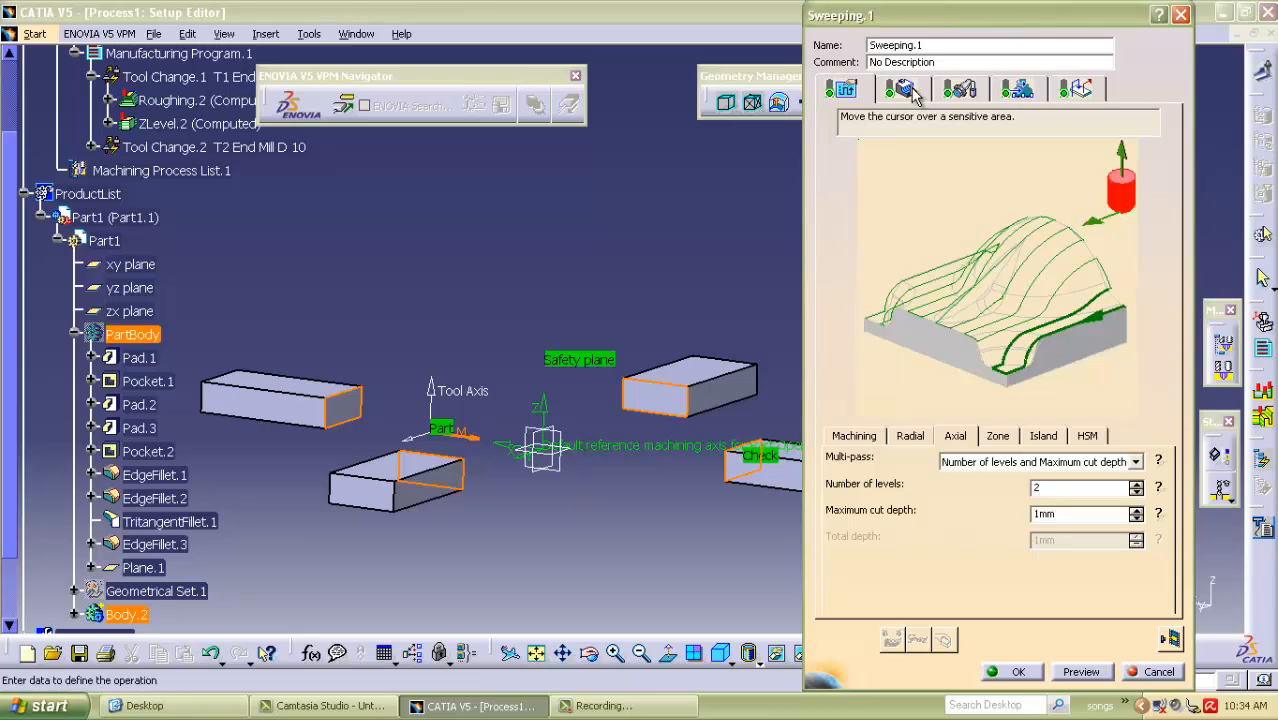
left_click(1169, 638)
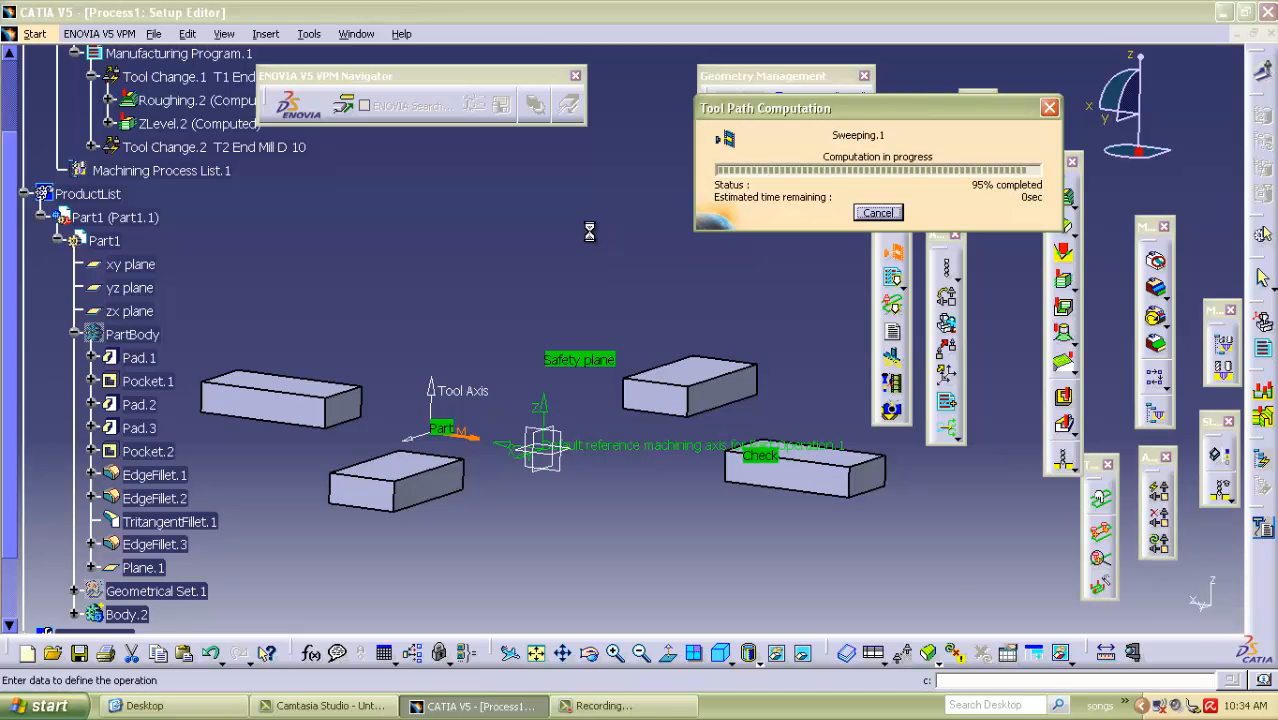
Show PartBody again, inspect the sweeping tool path over the face, and accept the Sweeping.1 operation.
middle_click_drag(583, 274, 481, 385)
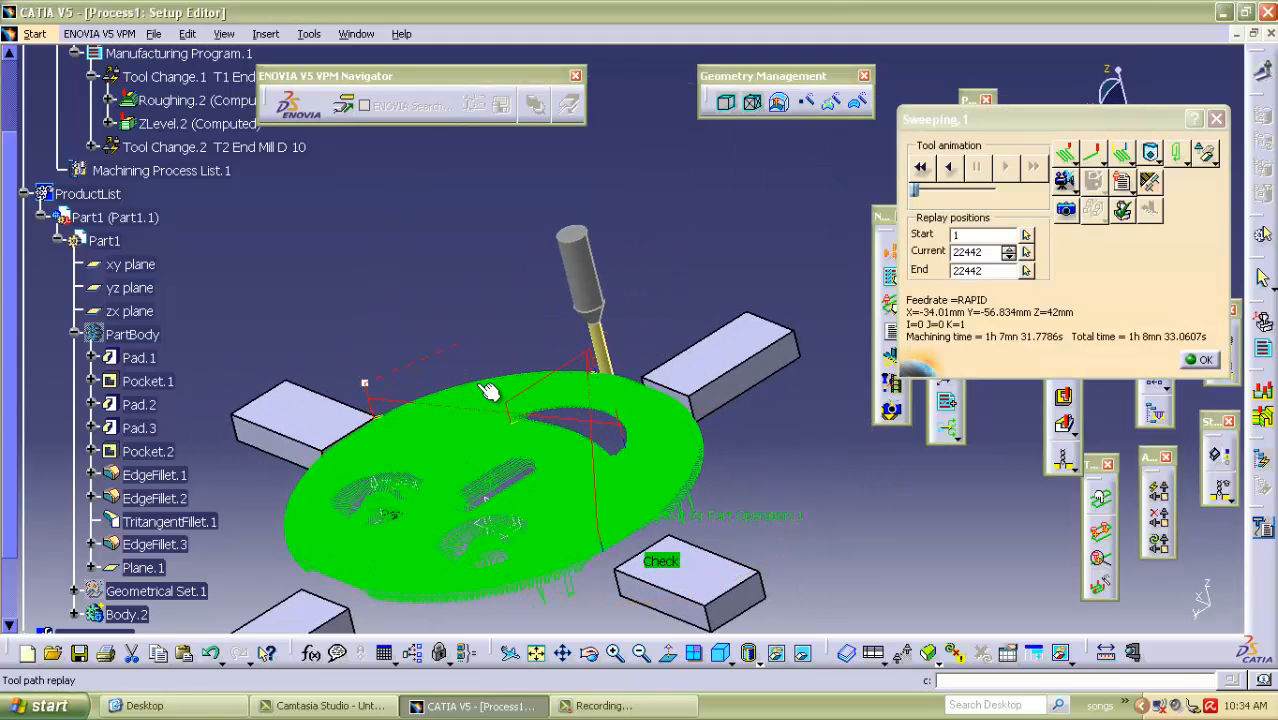
right_click(117, 342)
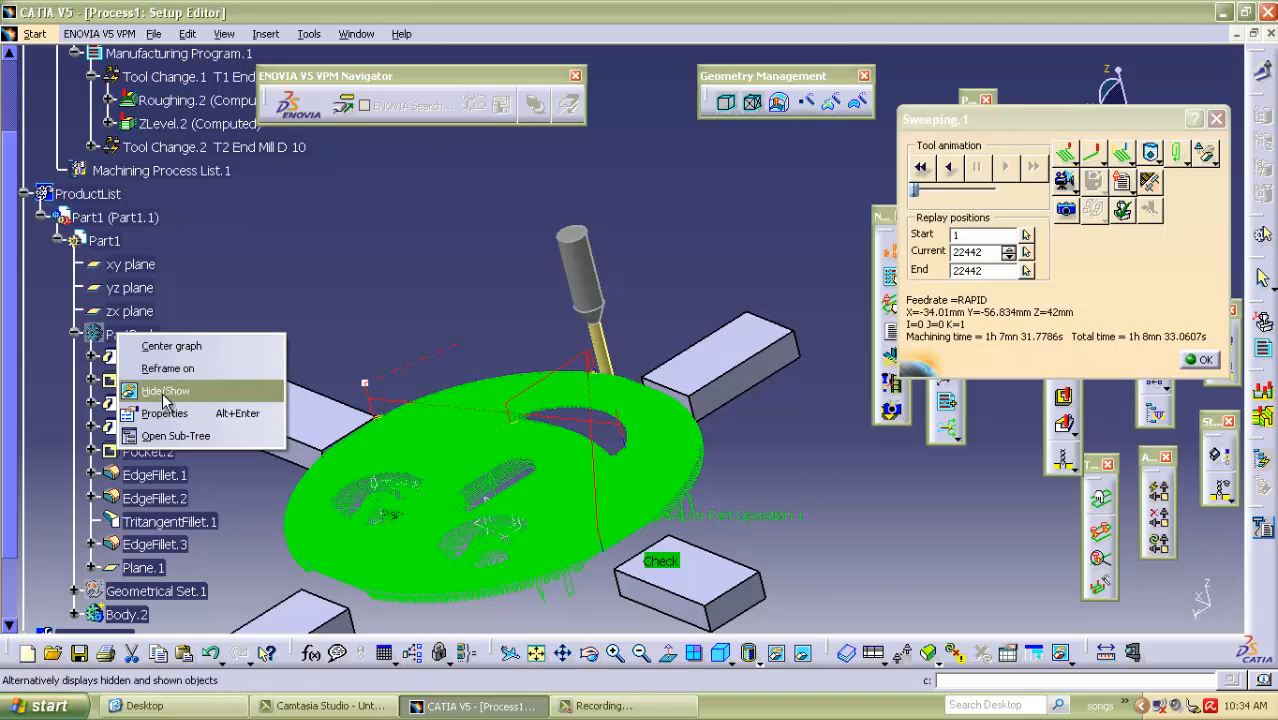
left_click(164, 391)
middle_click_drag(361, 302, 580, 365)
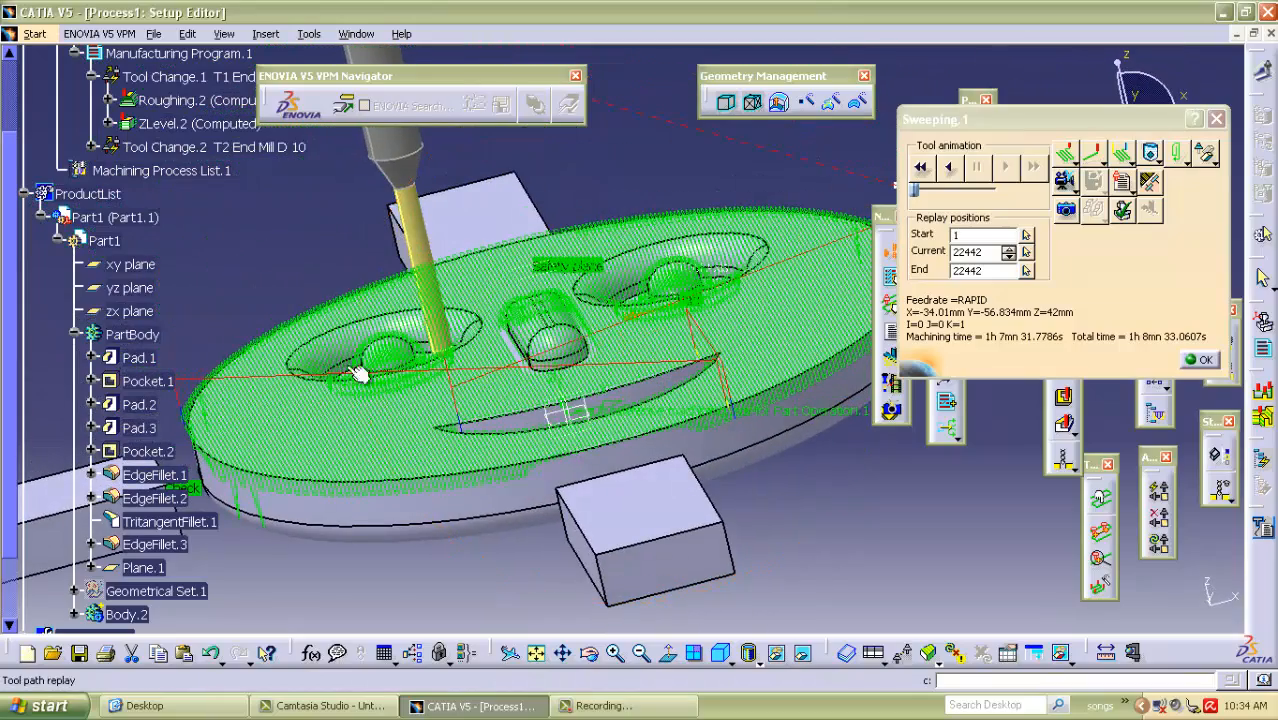
middle_click_drag(684, 150, 530, 398)
middle_click_drag(406, 518, 360, 349)
middle_click_drag(273, 242, 314, 262)
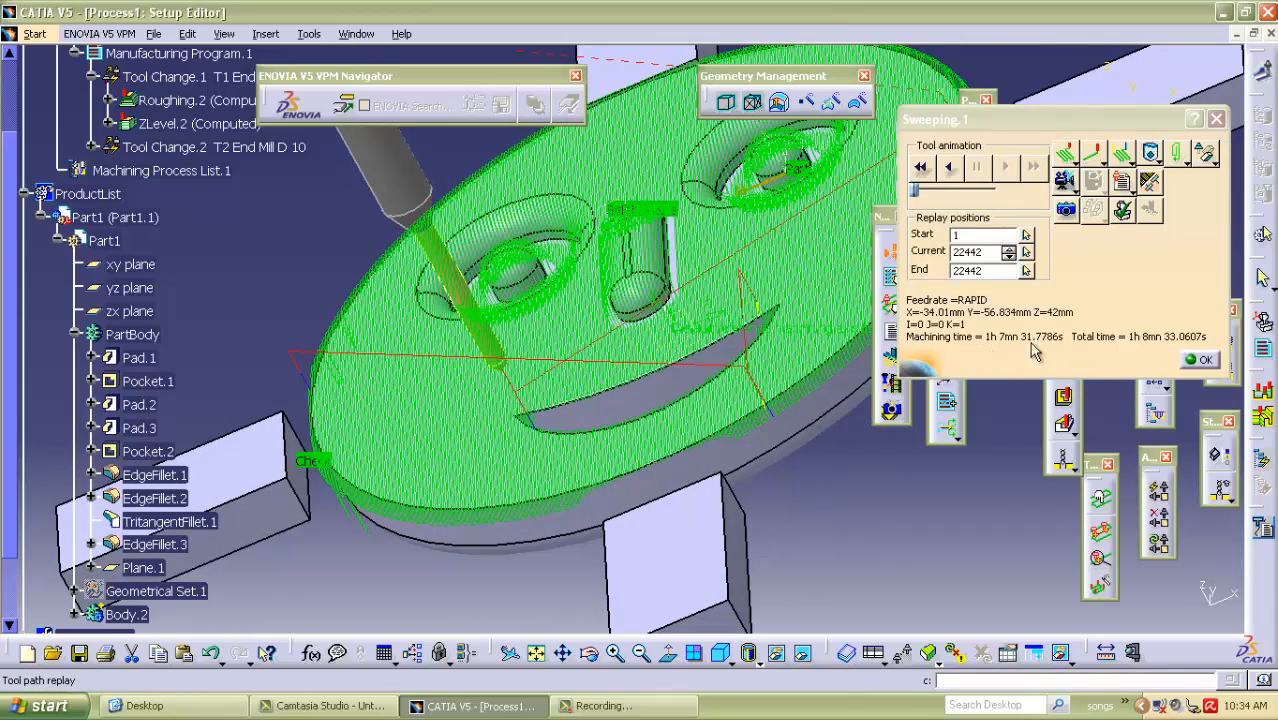
left_click(1199, 361)
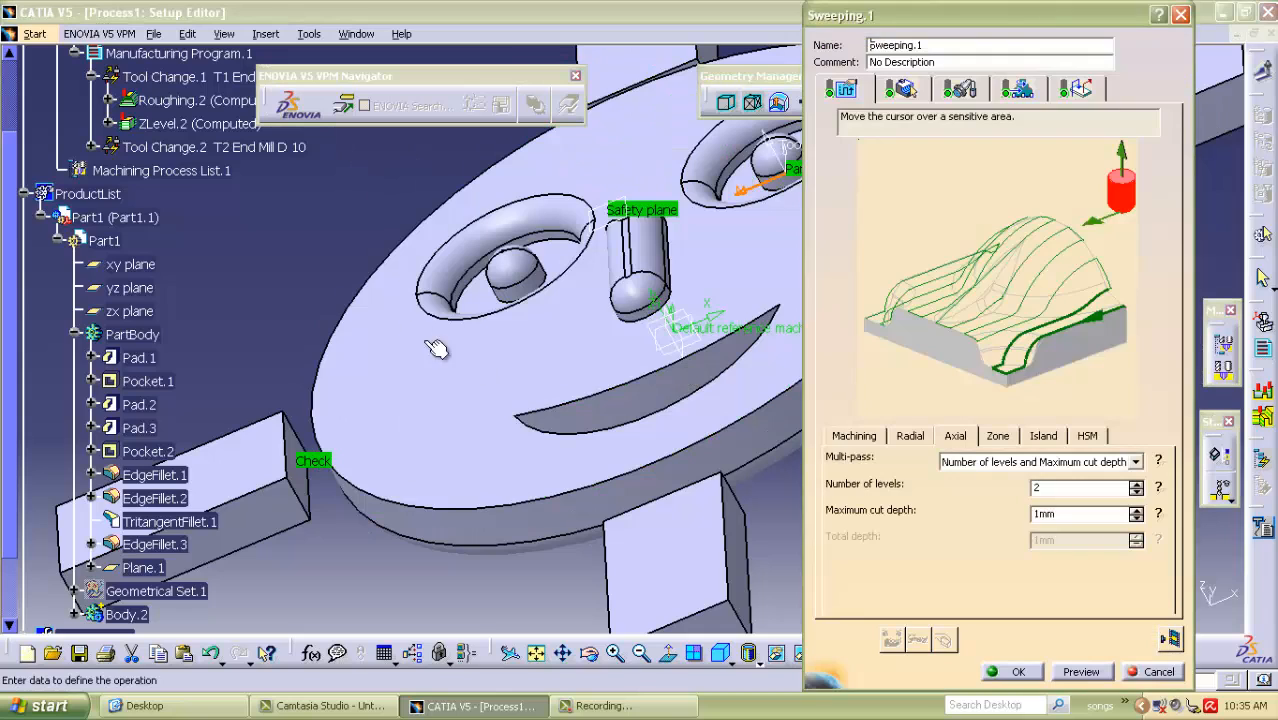
left_click(1010, 671)
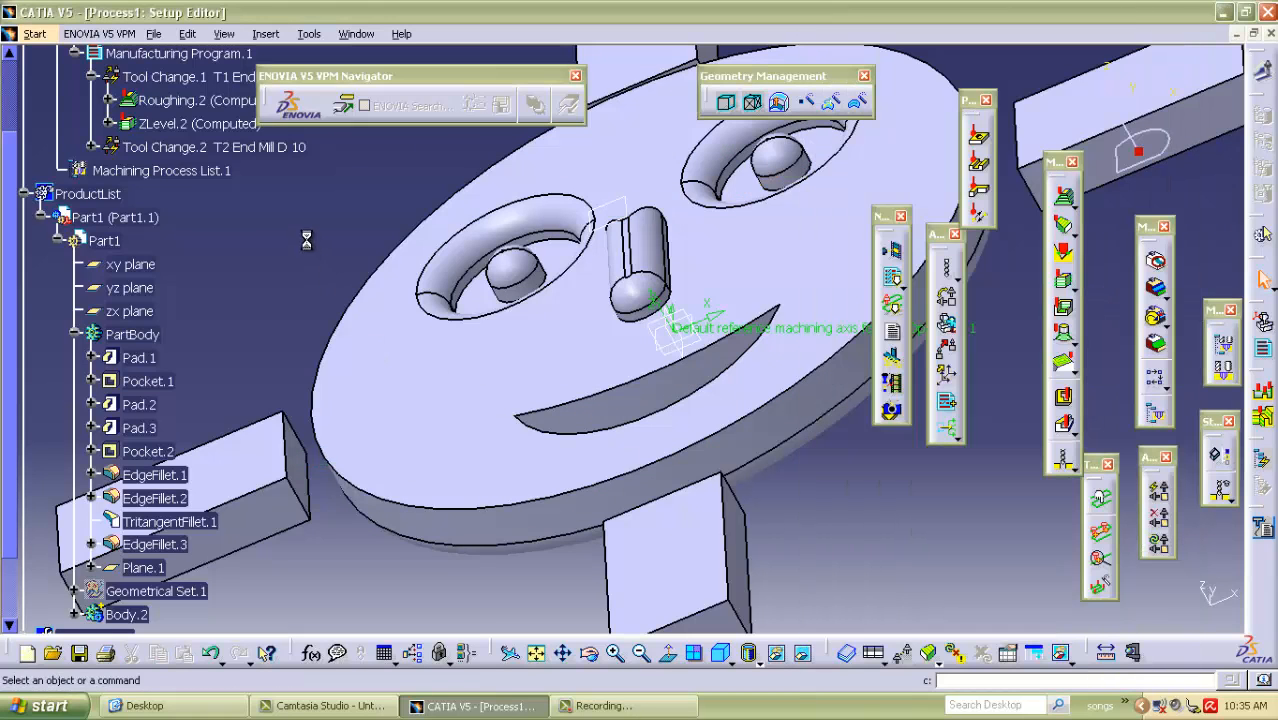
Show Geometrical Set.1 so the stock geometry is displayed around the part.
middle_click_drag(310, 246, 558, 279)
scroll(165, 440, "down", 1)
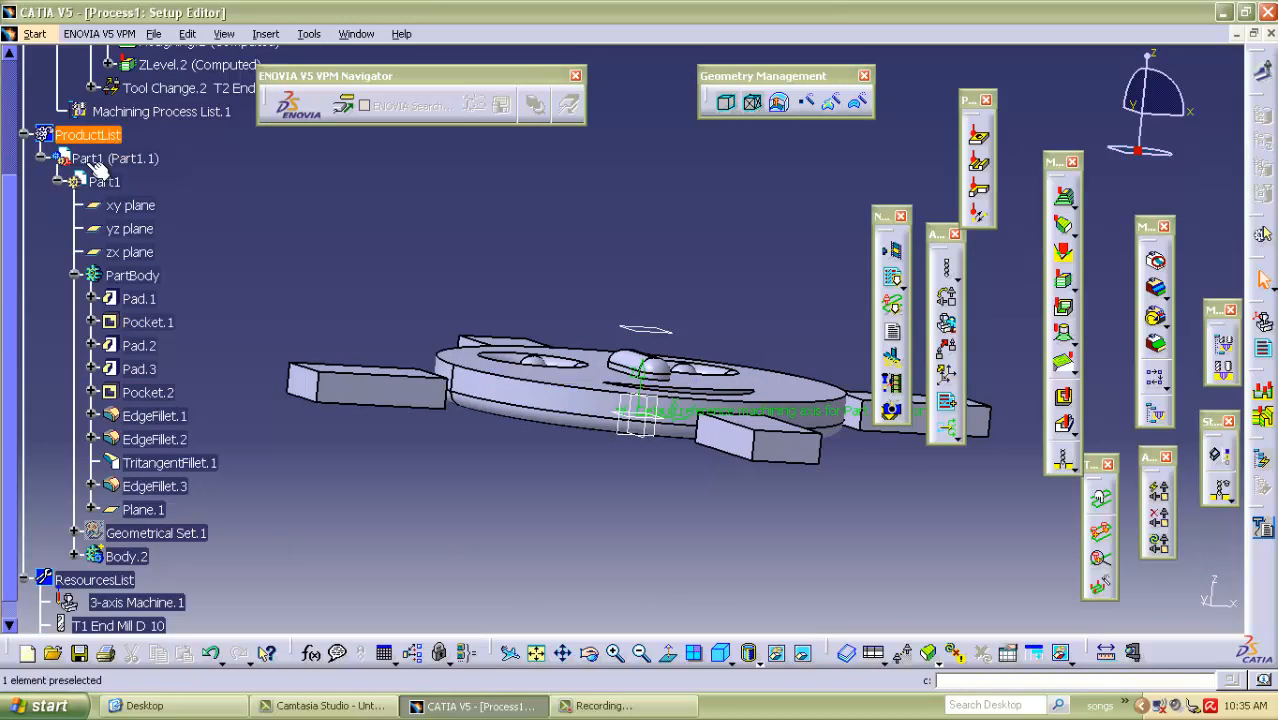
right_click(140, 537)
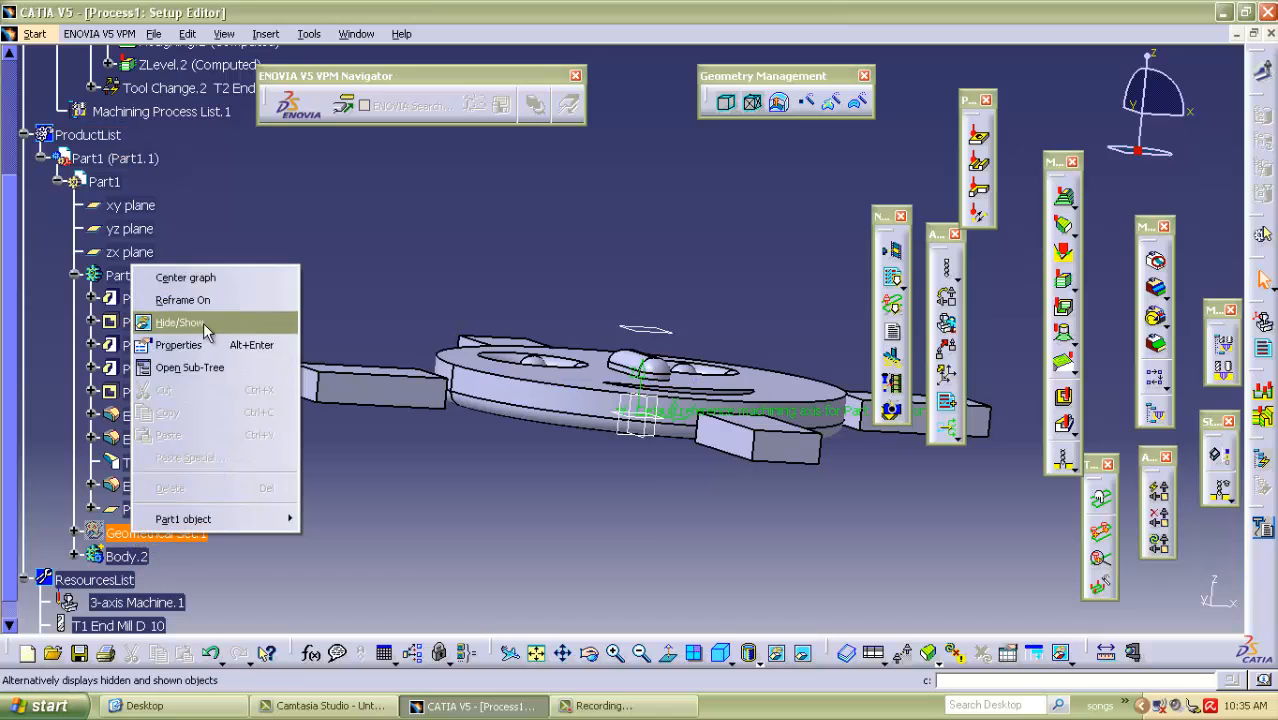
left_click(160, 321)
middle_click_drag(673, 215, 760, 300)
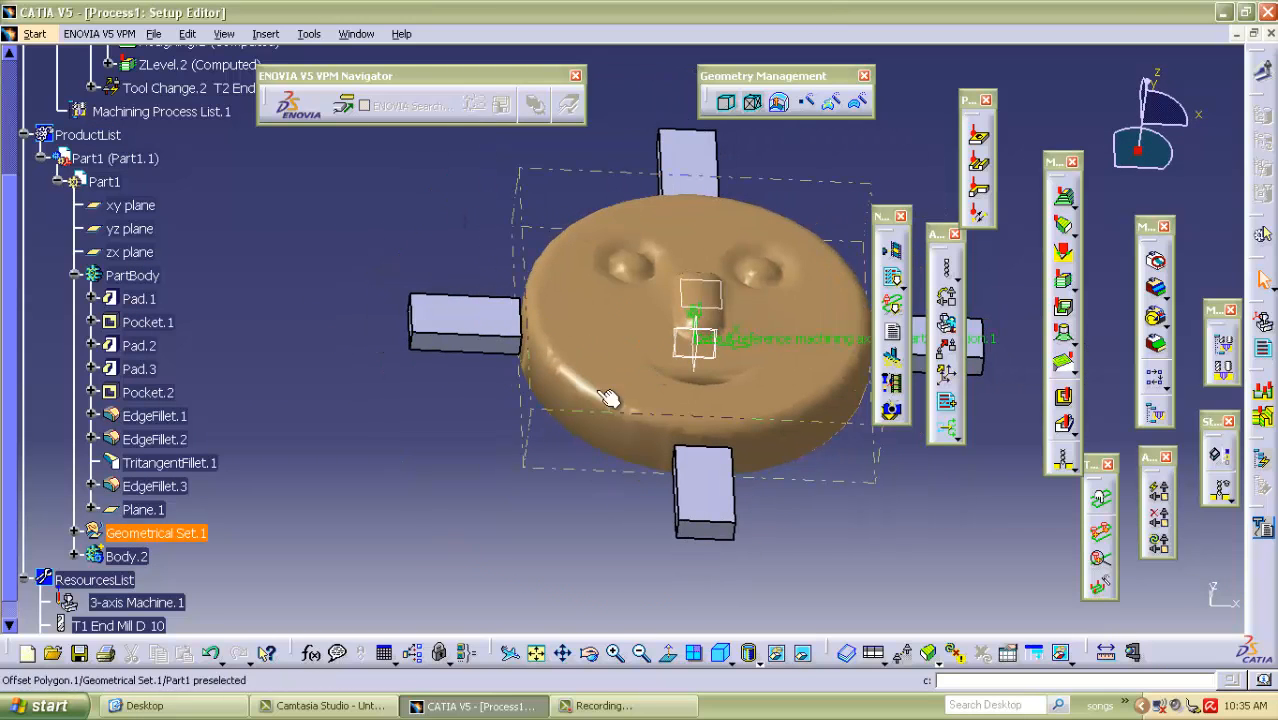
Replay Sweeping.1 as a material-removal video from the last saved result, running the simulation at maximum speed.
scroll(220, 240, "up", 2)
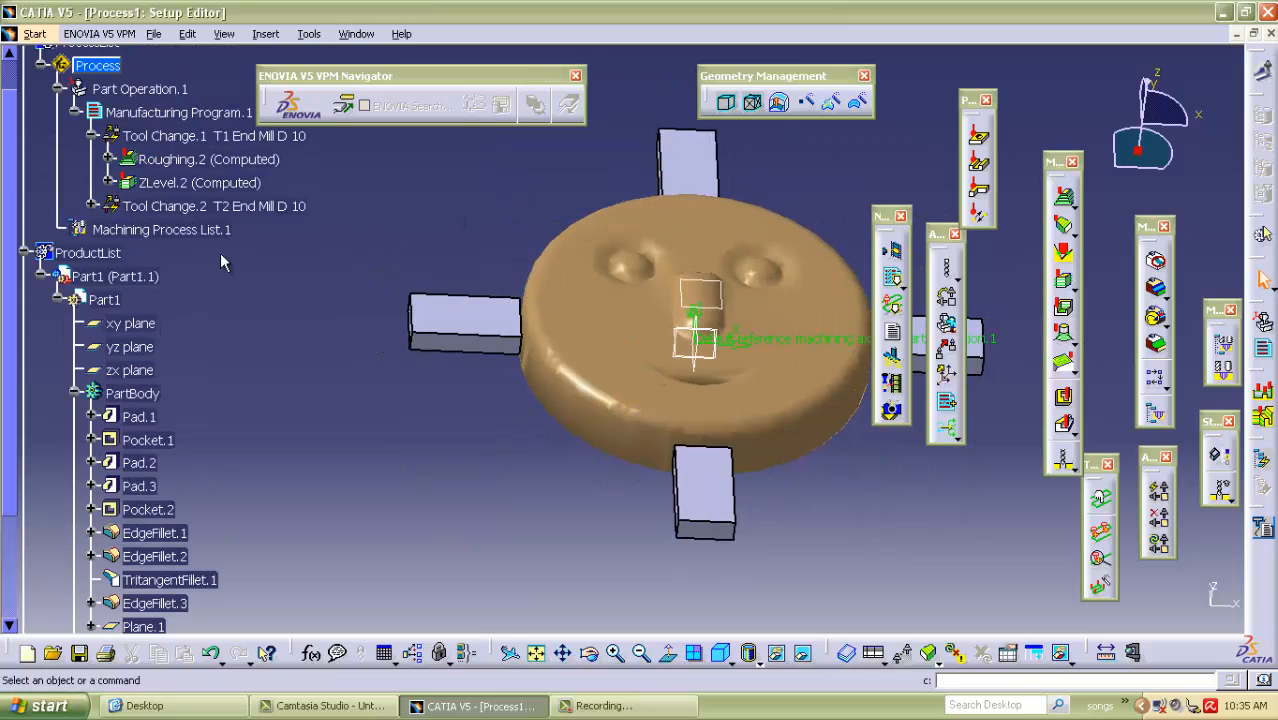
double_click(151, 207)
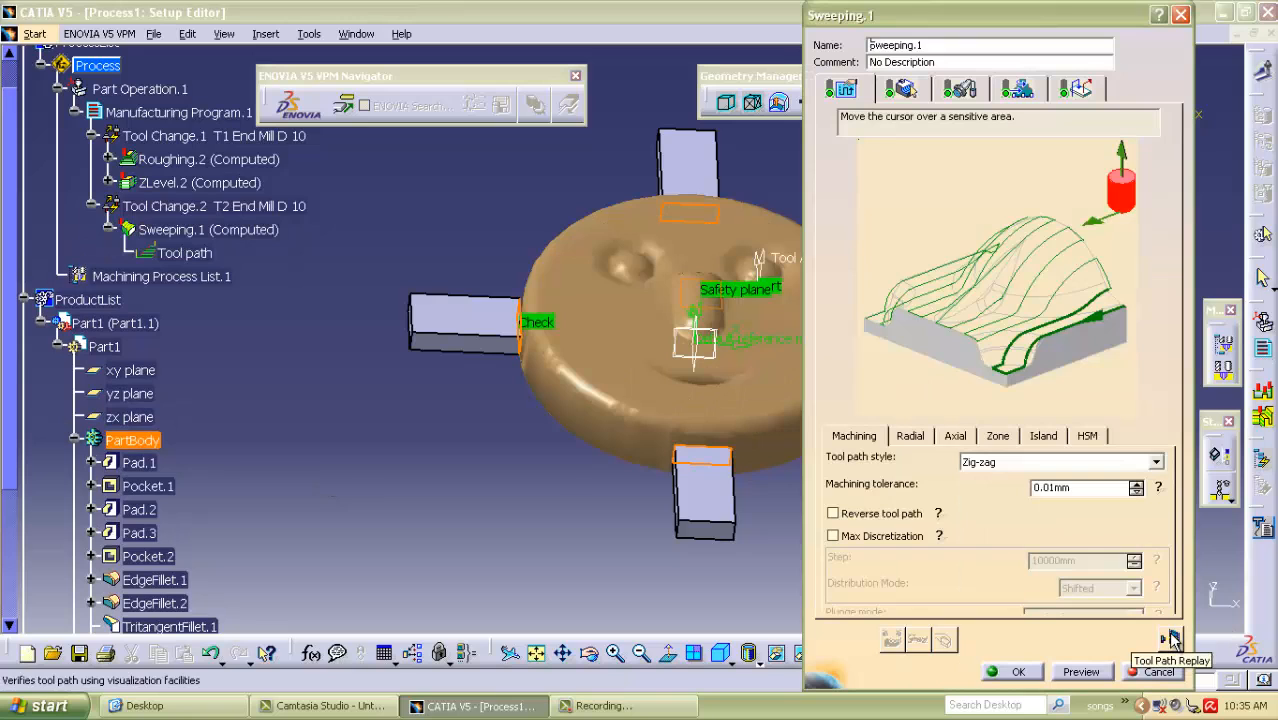
left_click(1170, 638)
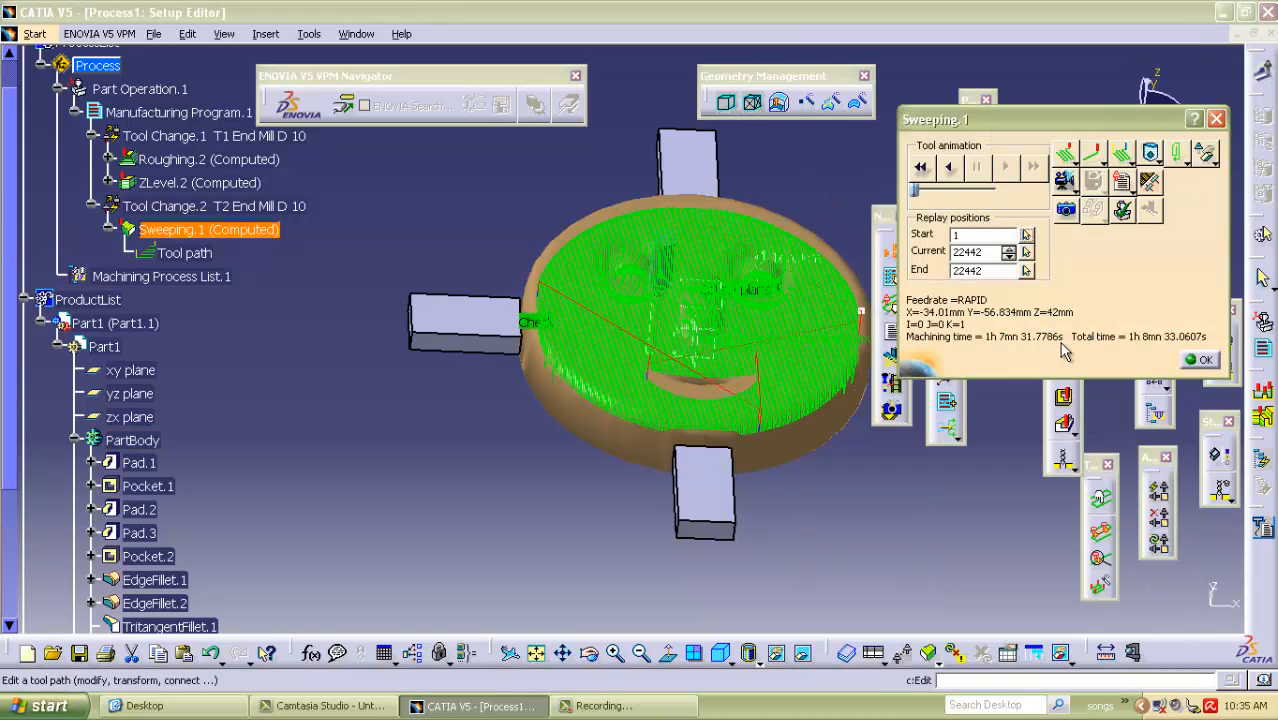
left_click(1066, 186)
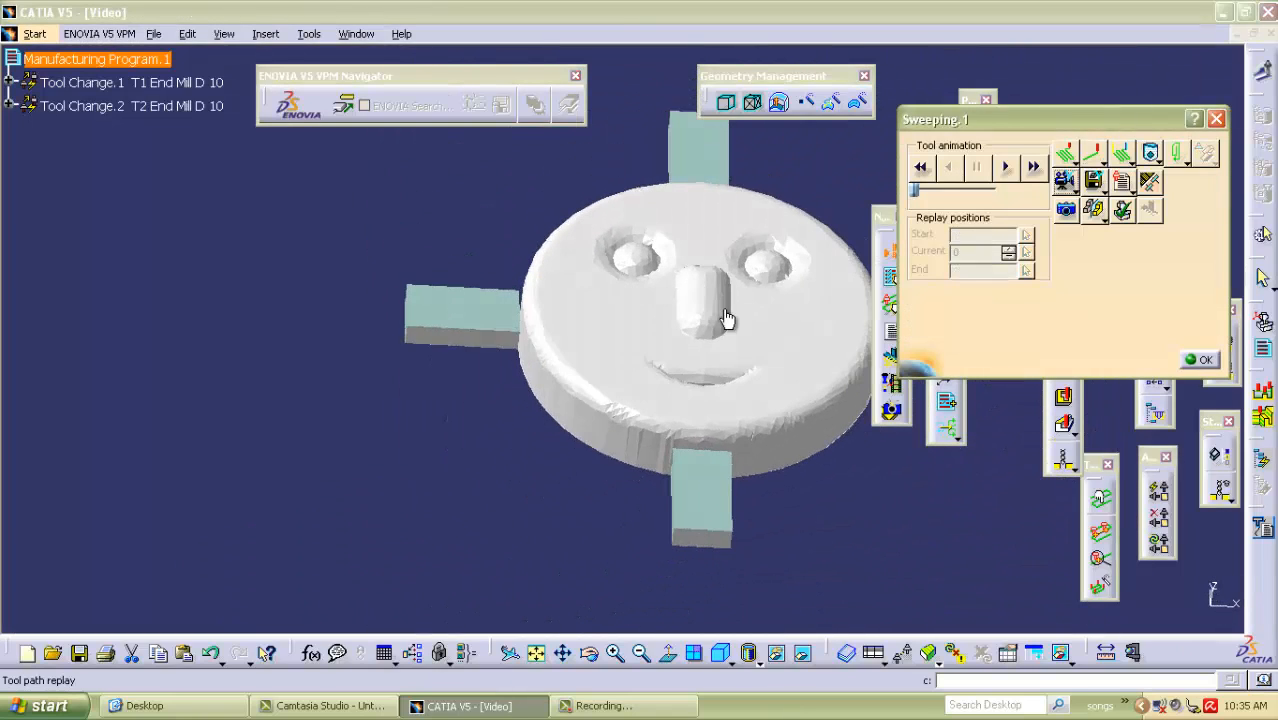
middle_click_drag(822, 499, 561, 284)
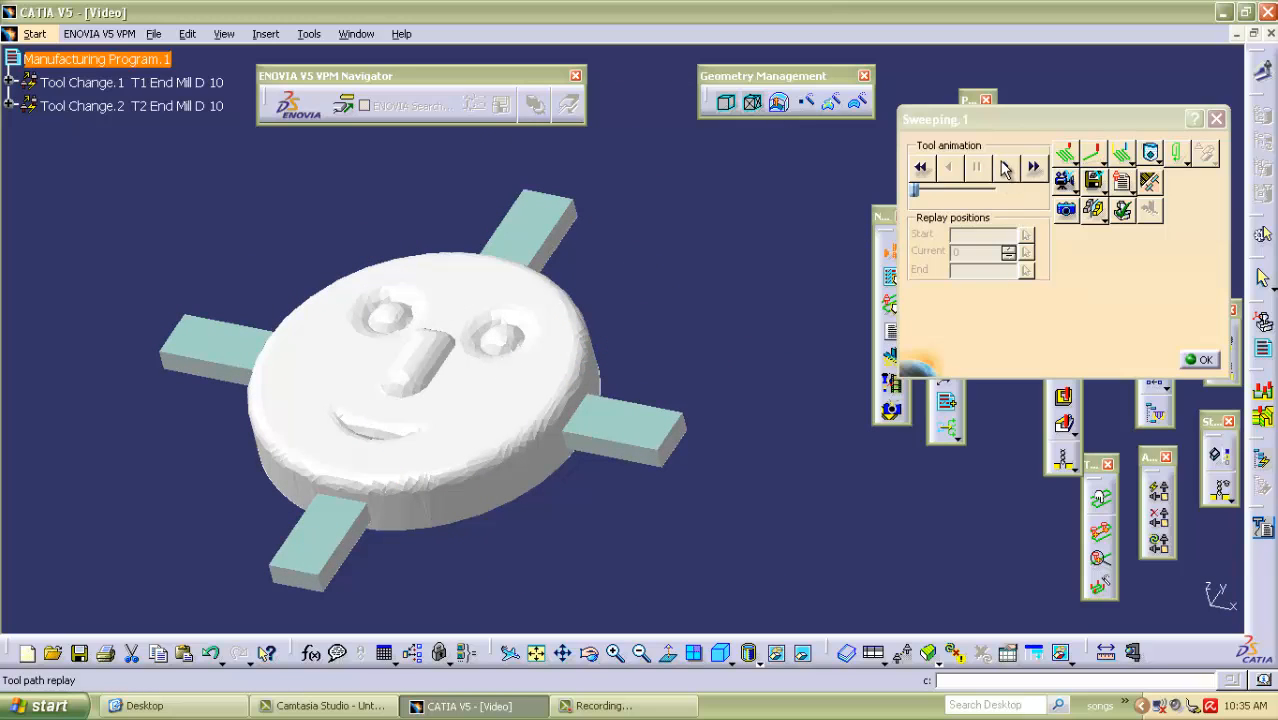
left_click(1005, 168)
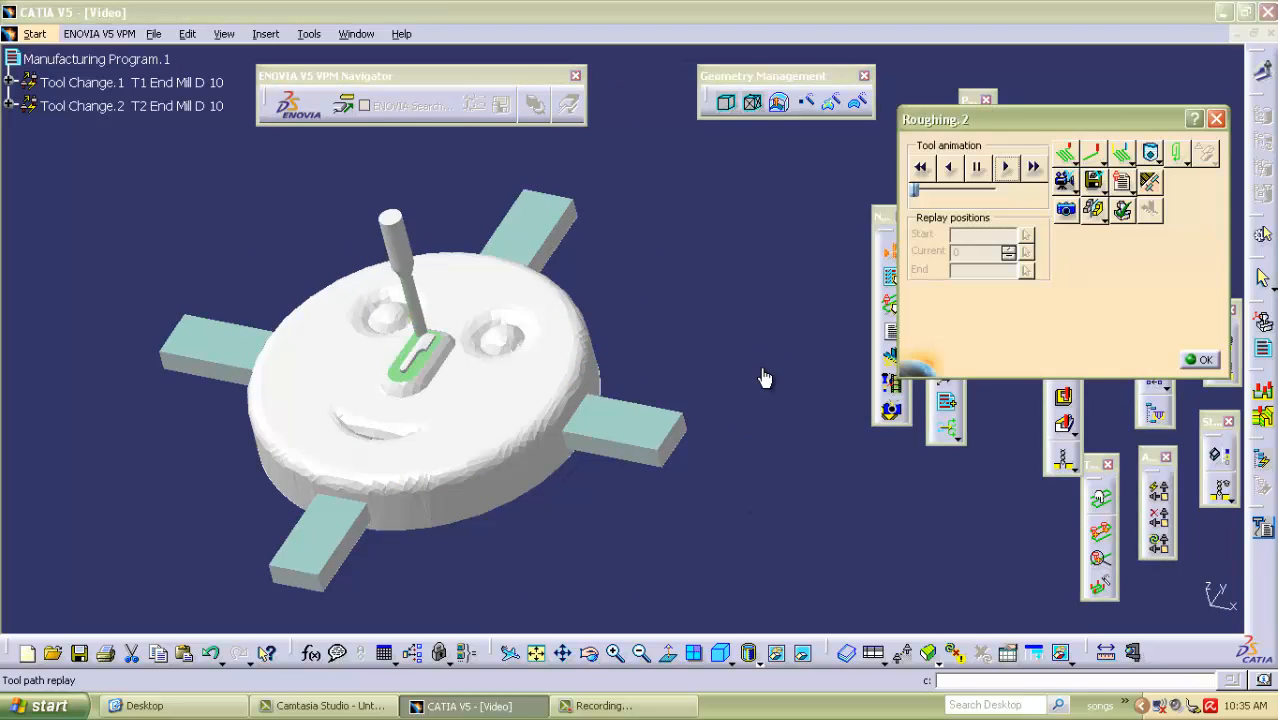
left_click_drag(925, 189, 997, 190)
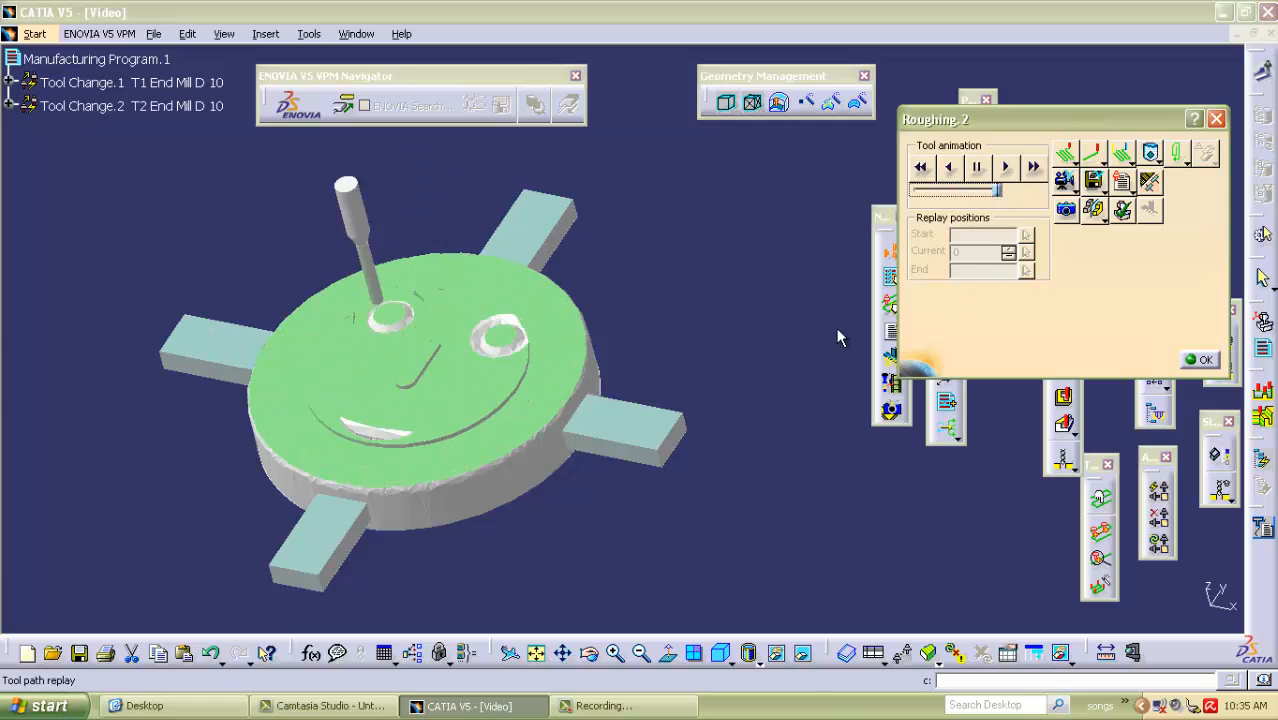
Examine the simulated cutting around the eyes, nose, mouth and fixture tabs, and close the replay and the sweeping operation.
middle_click_drag(686, 404, 566, 270)
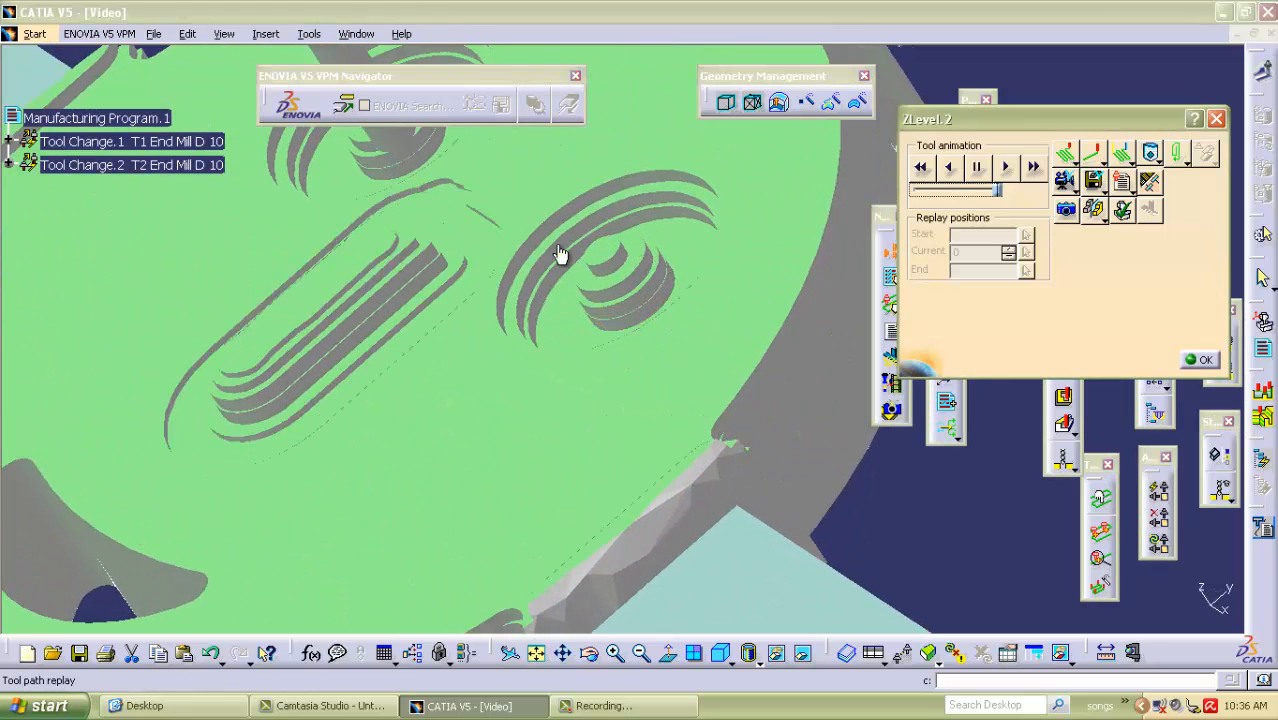
middle_click_drag(486, 298, 558, 228)
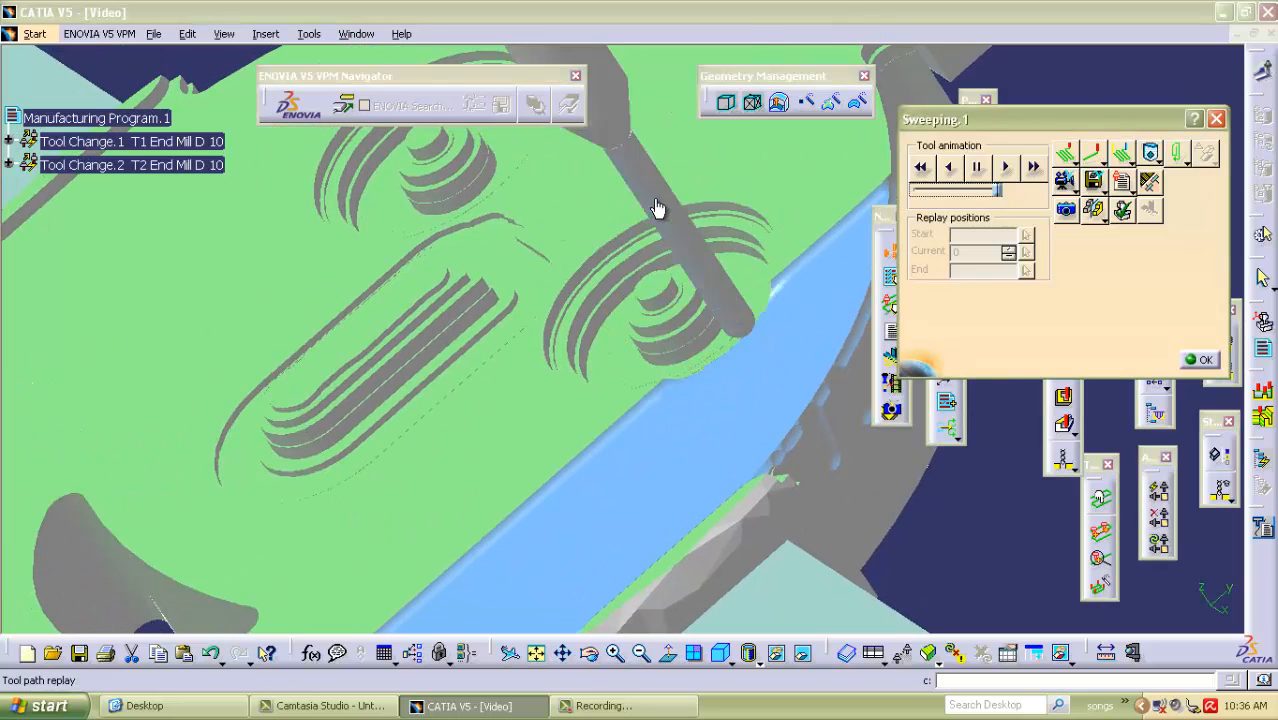
middle_click_drag(622, 391, 461, 268)
middle_click_drag(436, 208, 481, 353)
middle_click_drag(548, 240, 531, 328)
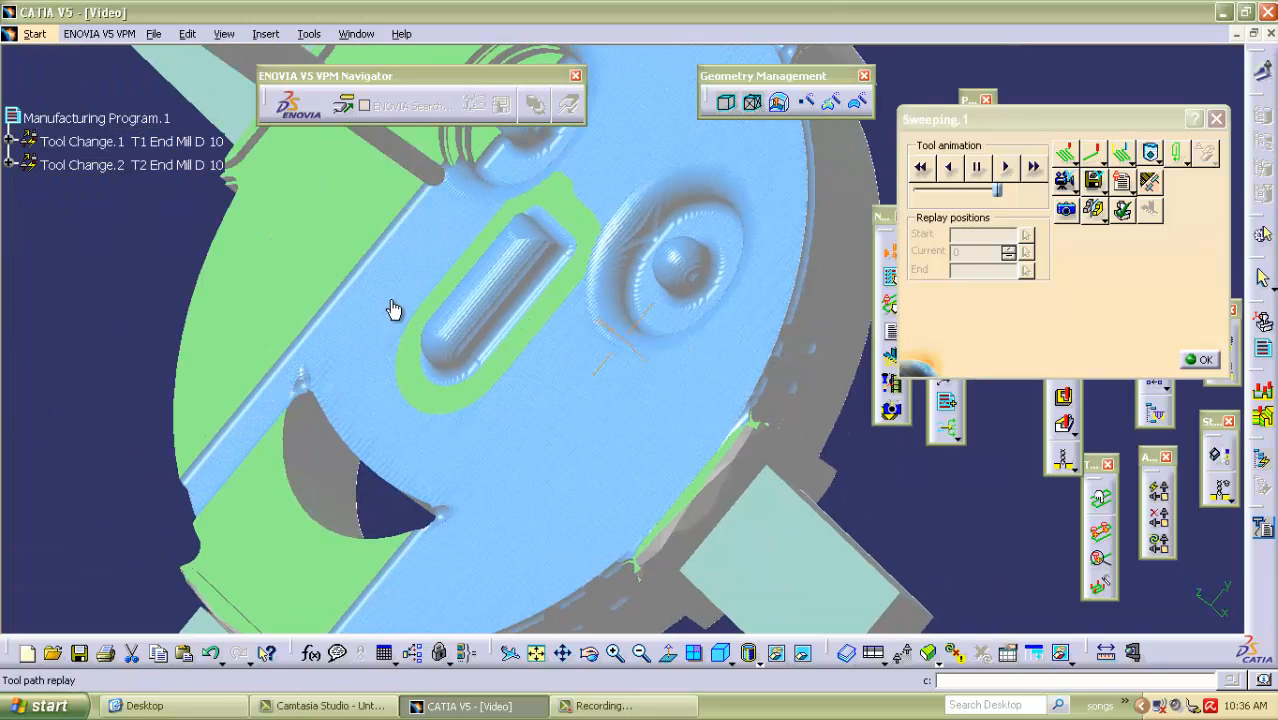
middle_click_drag(408, 285, 456, 385)
middle_click_drag(248, 485, 308, 348)
middle_click_drag(600, 524, 599, 379)
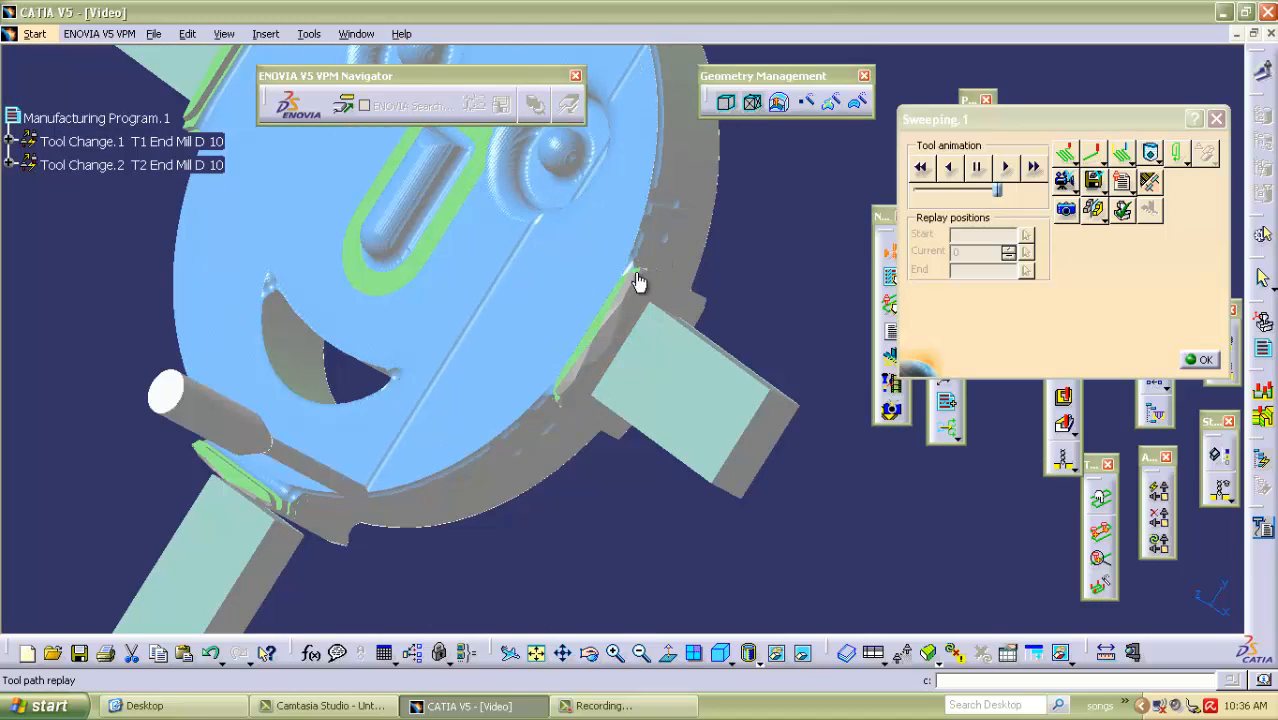
middle_click_drag(542, 240, 537, 329)
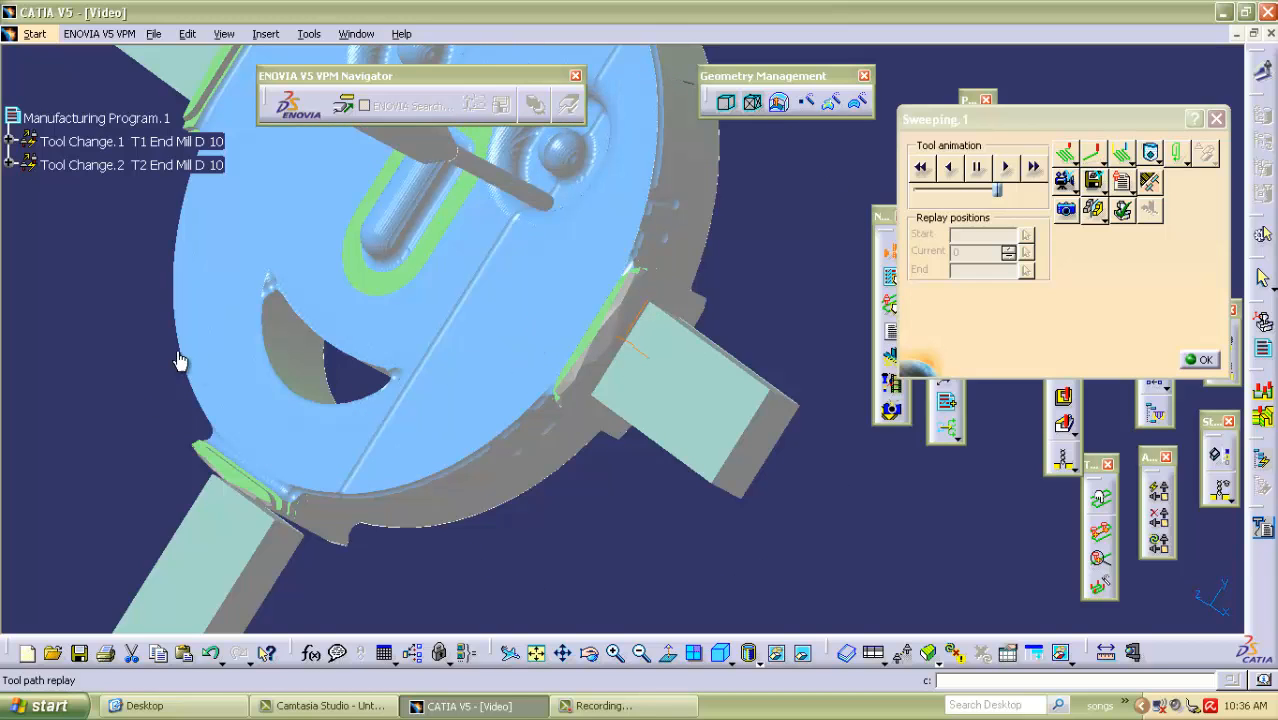
middle_click_drag(148, 352, 341, 319)
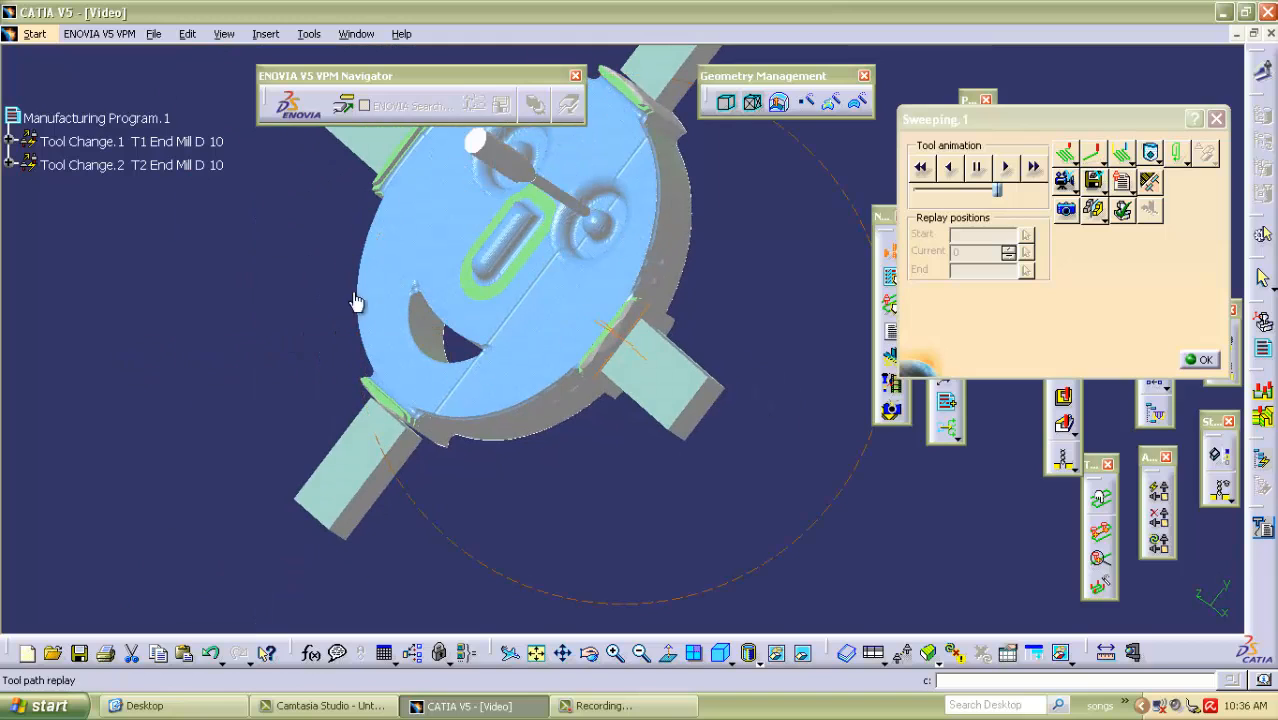
middle_click_drag(452, 515, 451, 459)
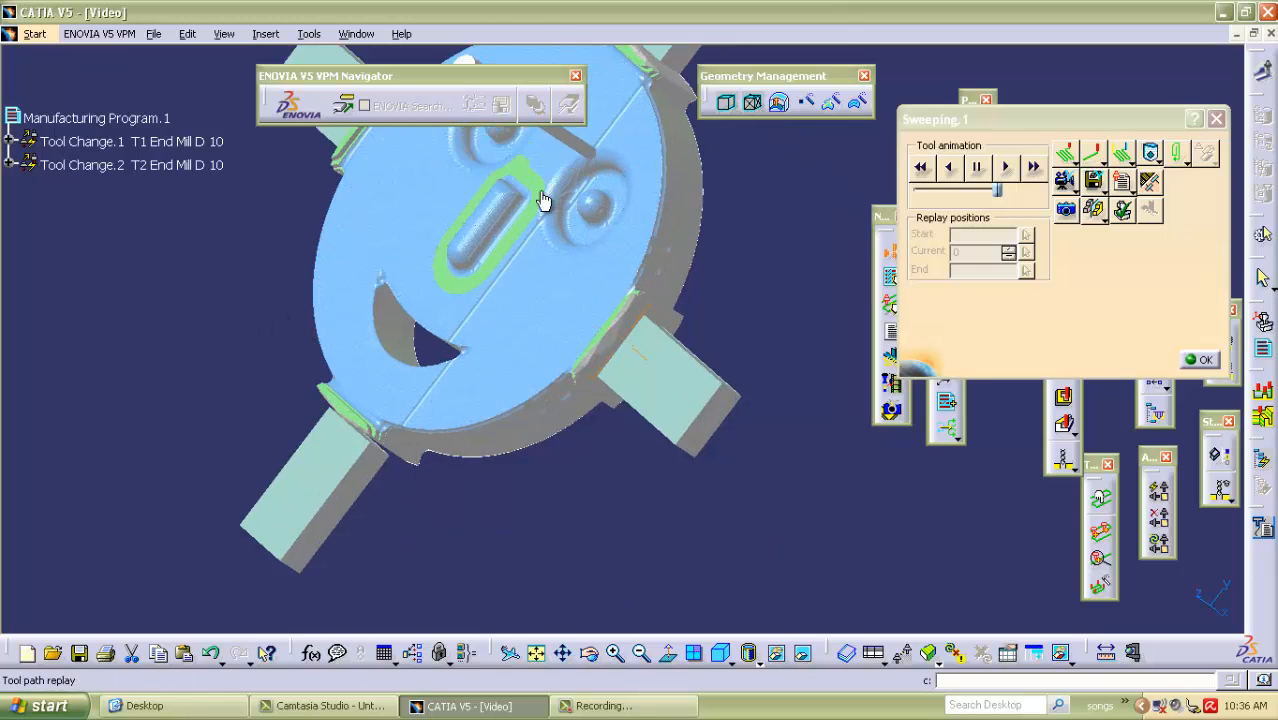
middle_click_drag(610, 348, 499, 331)
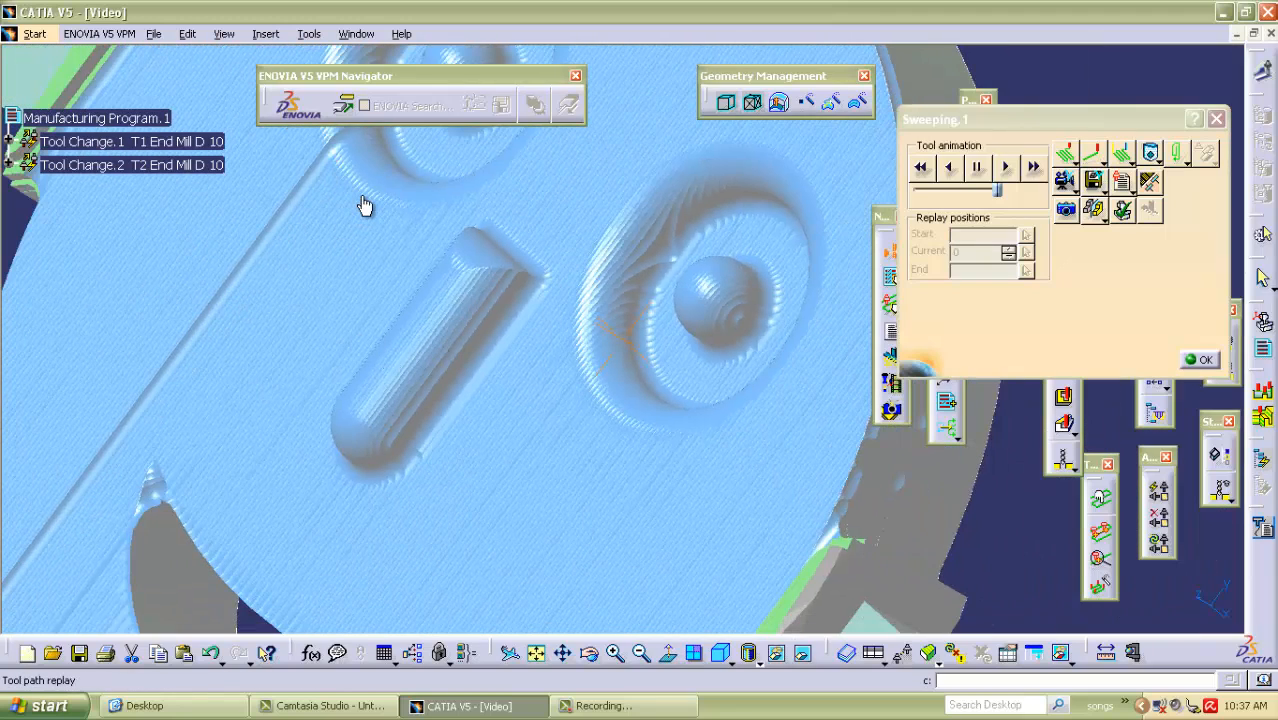
middle_click_drag(552, 458, 471, 485)
middle_click_drag(545, 465, 650, 465)
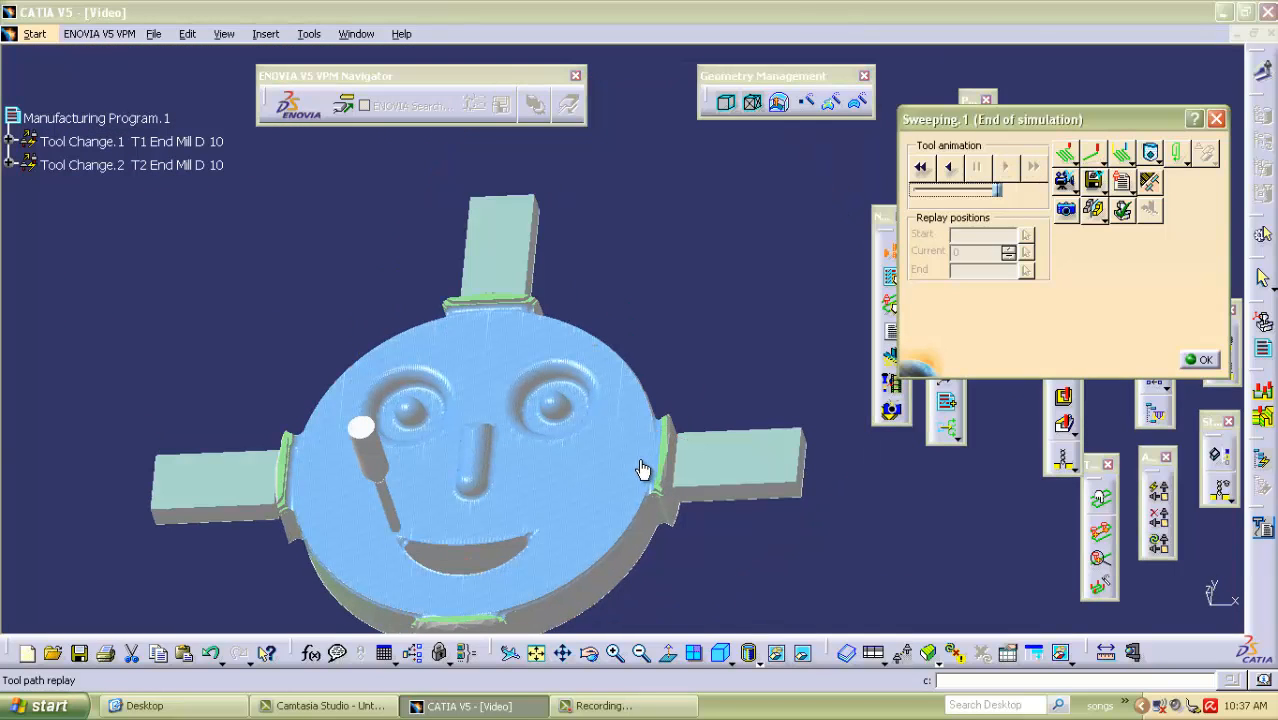
left_click(1203, 360)
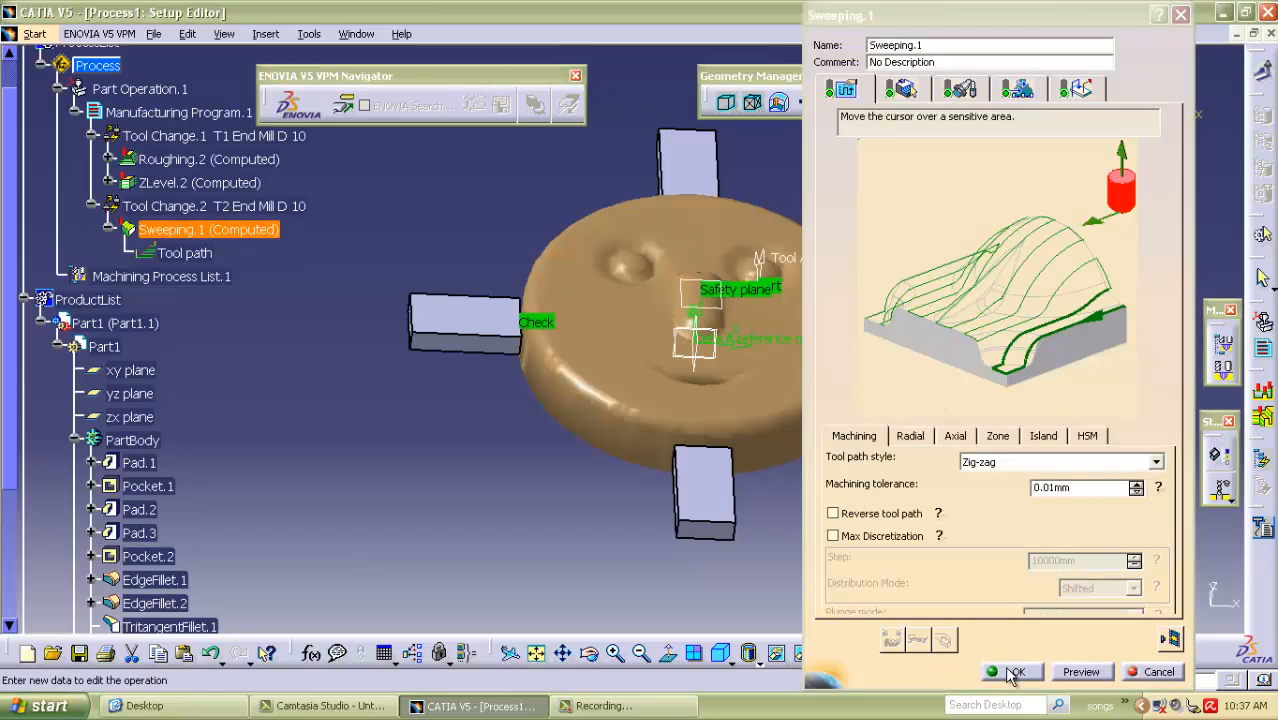
left_click(1015, 672)
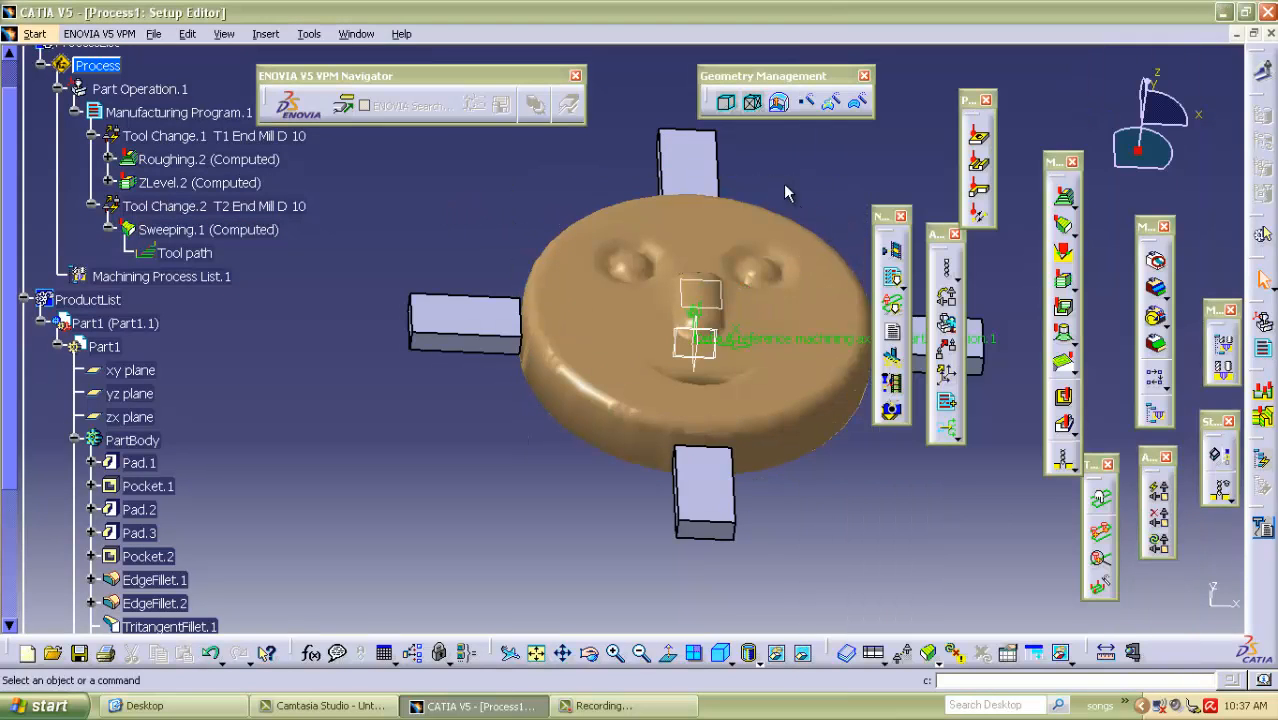
middle_click_drag(836, 150, 700, 210)
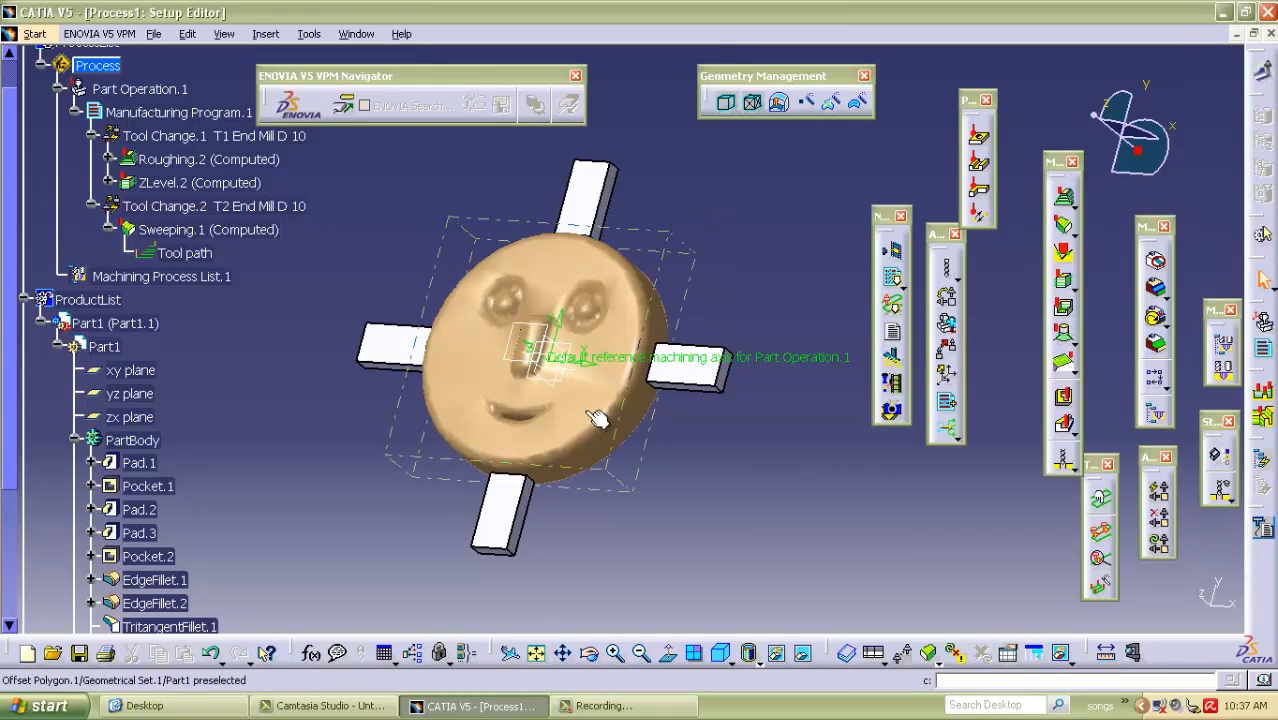
middle_click_drag(394, 236, 560, 265)
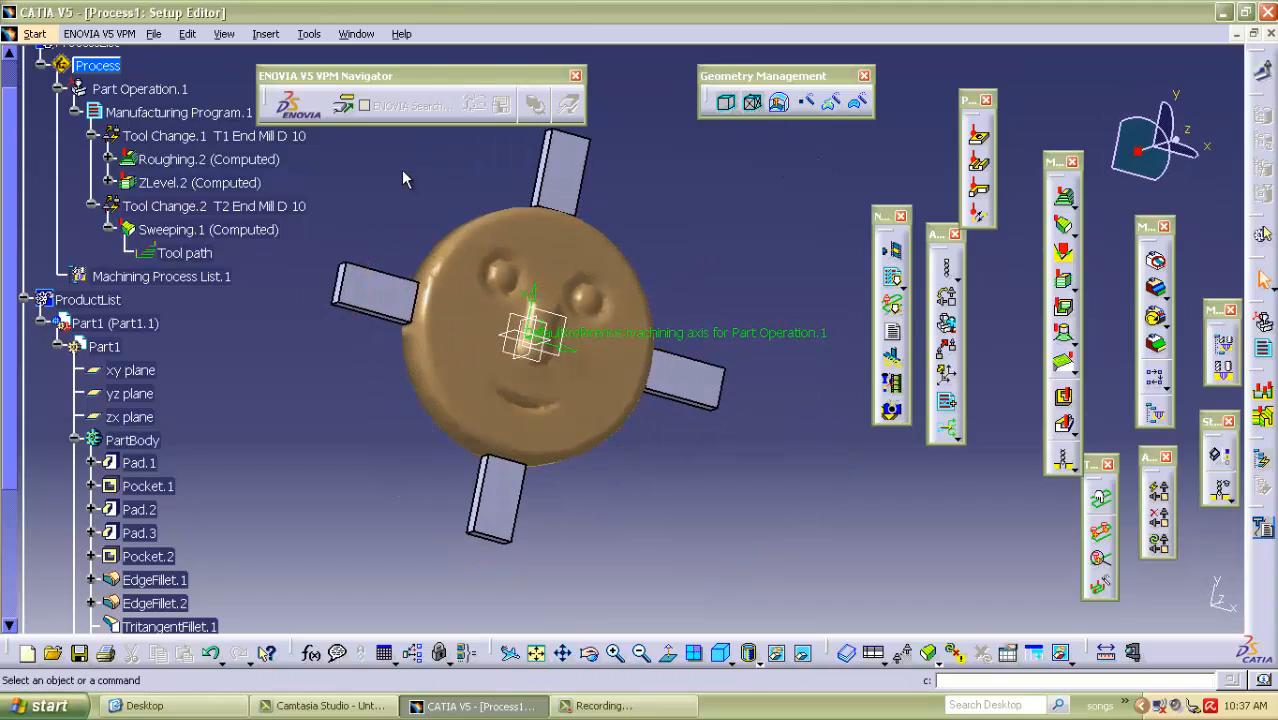
middle_click_drag(710, 212, 478, 235)
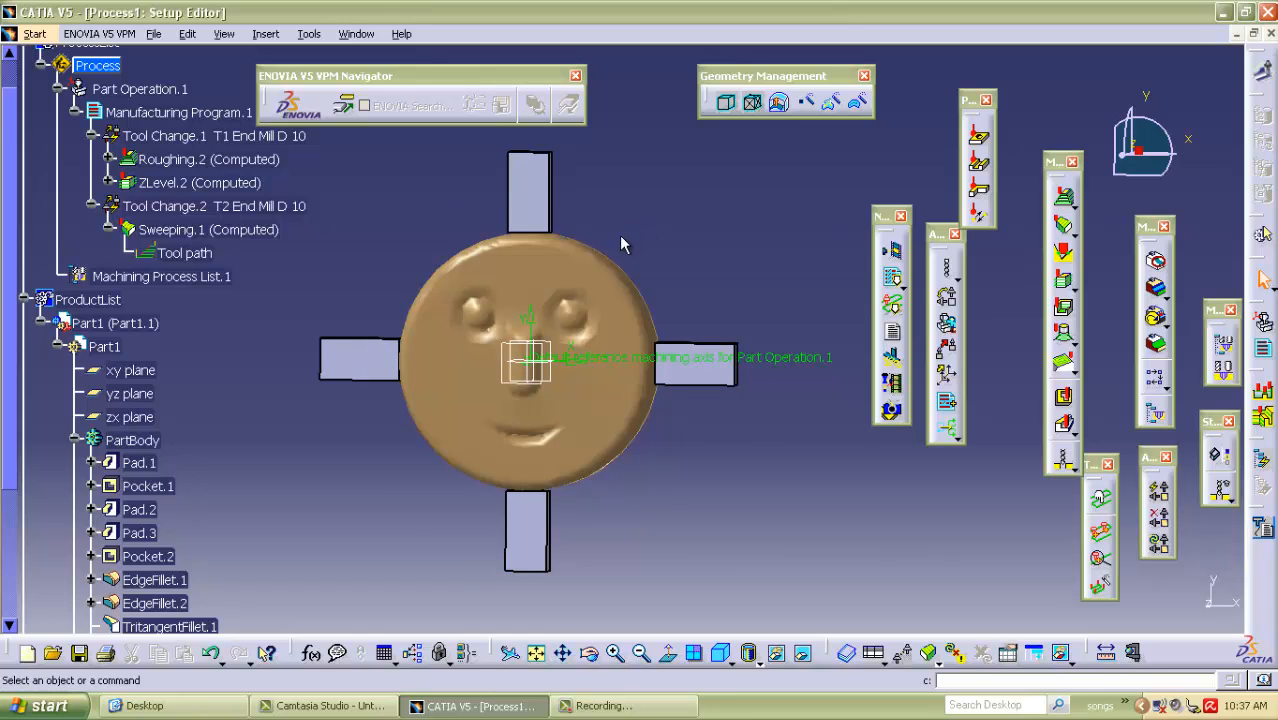
middle_click_drag(666, 207, 697, 193)
middle_click_drag(447, 302, 579, 240)
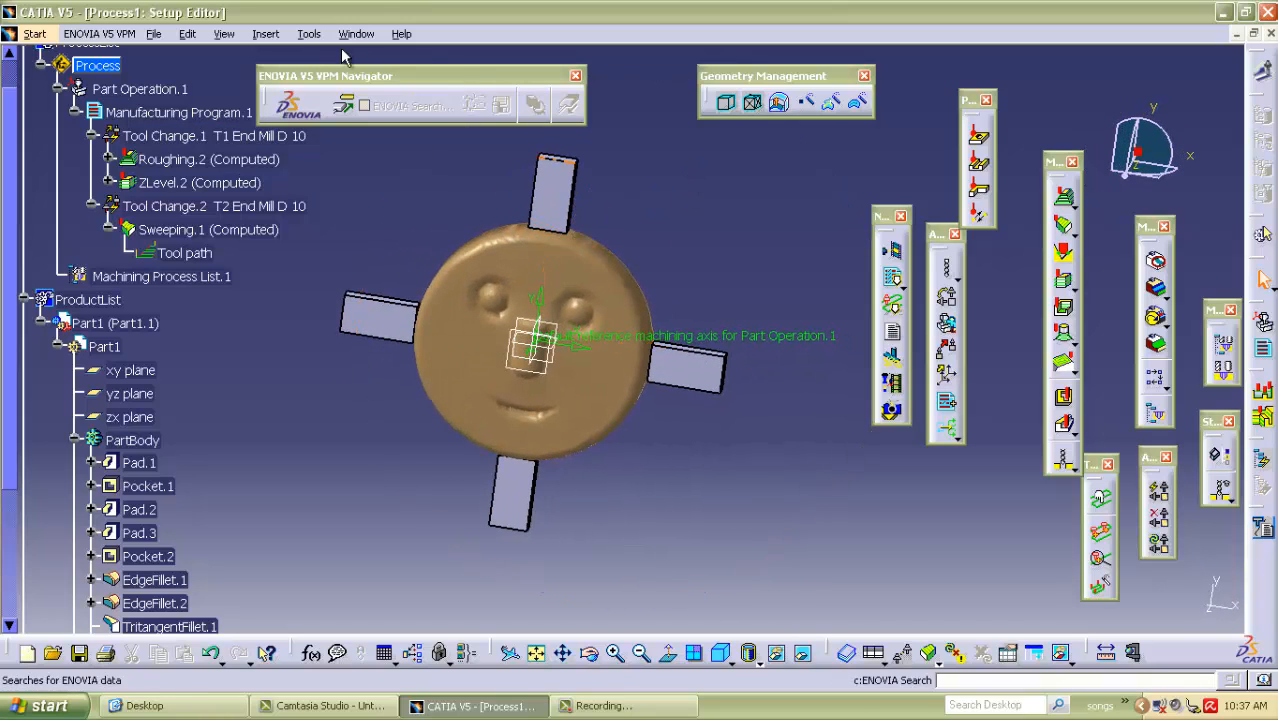
Confirm Cenit as the post processor in the Machining output options.
left_click(309, 34)
left_click(330, 199)
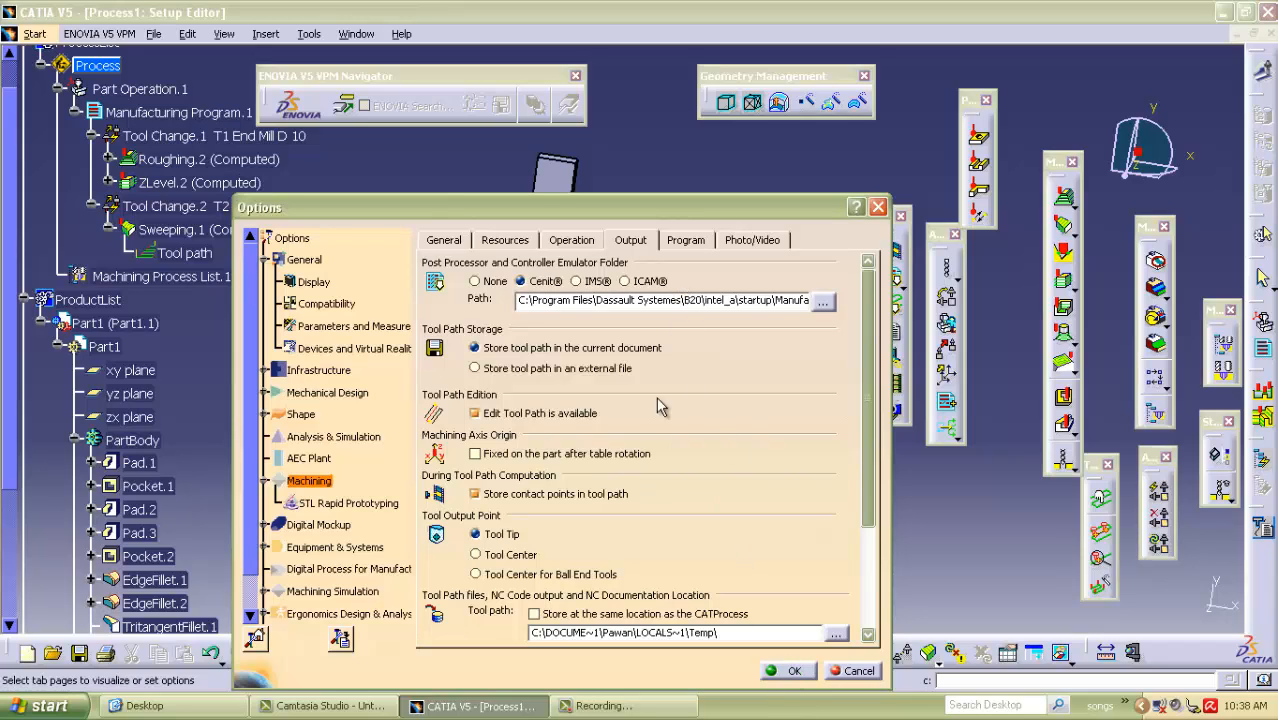
left_click(779, 672)
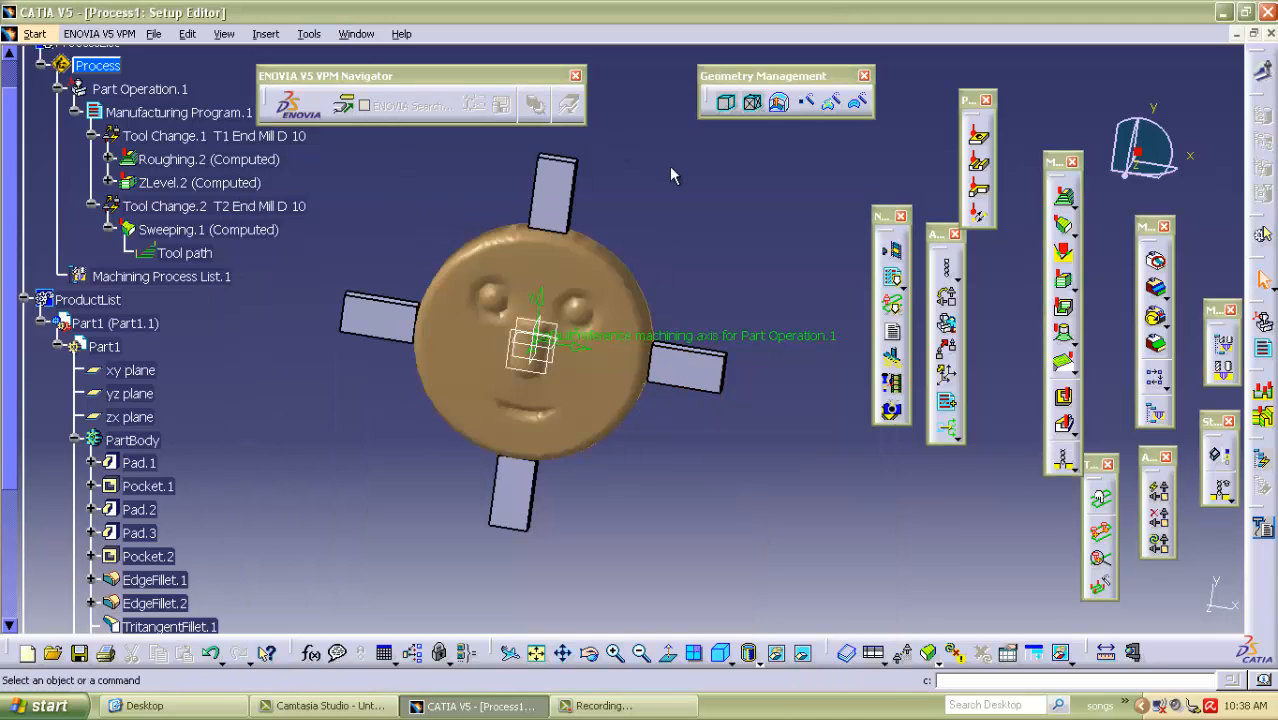
middle_click_drag(670, 229, 810, 311)
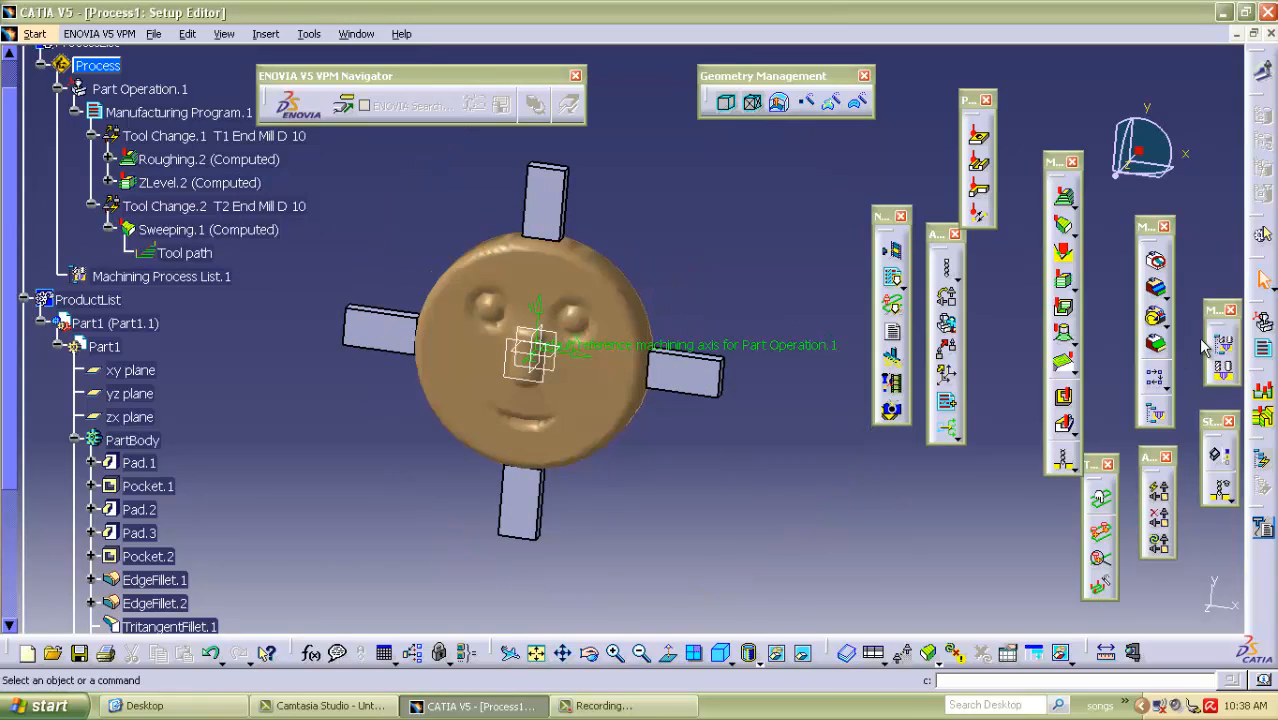
left_click_drag(890, 216, 735, 160)
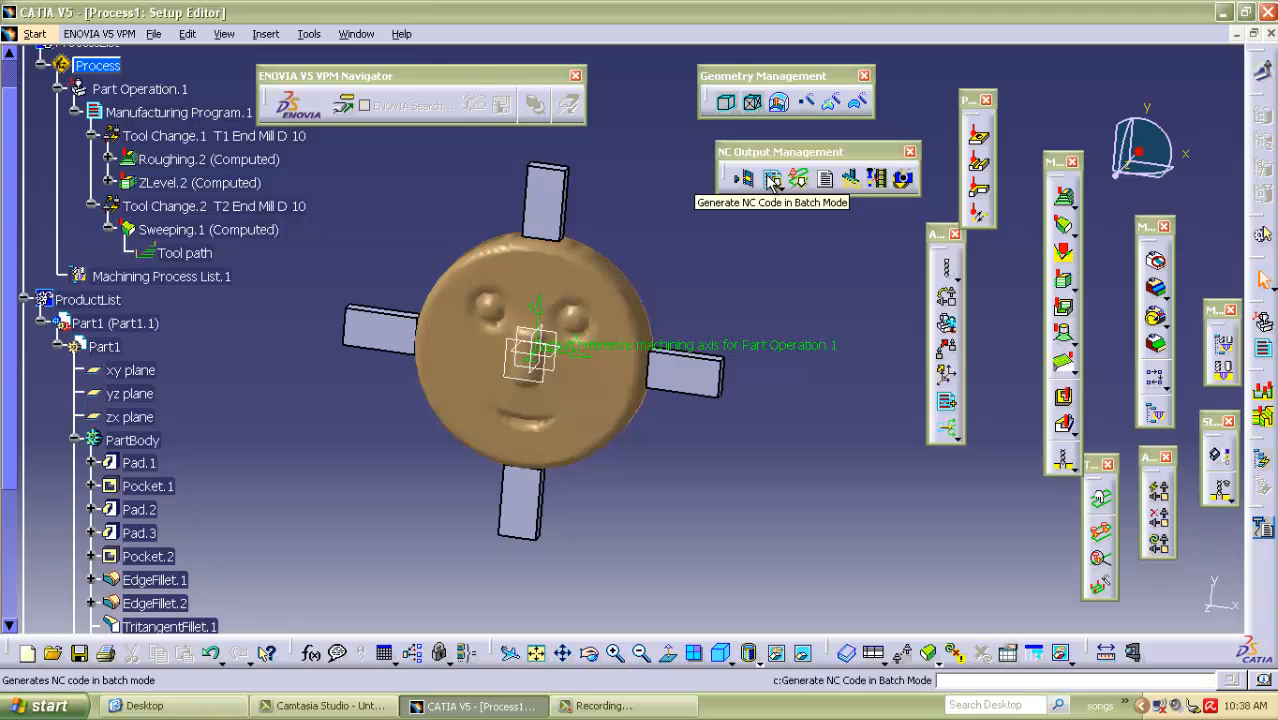
left_click(772, 180)
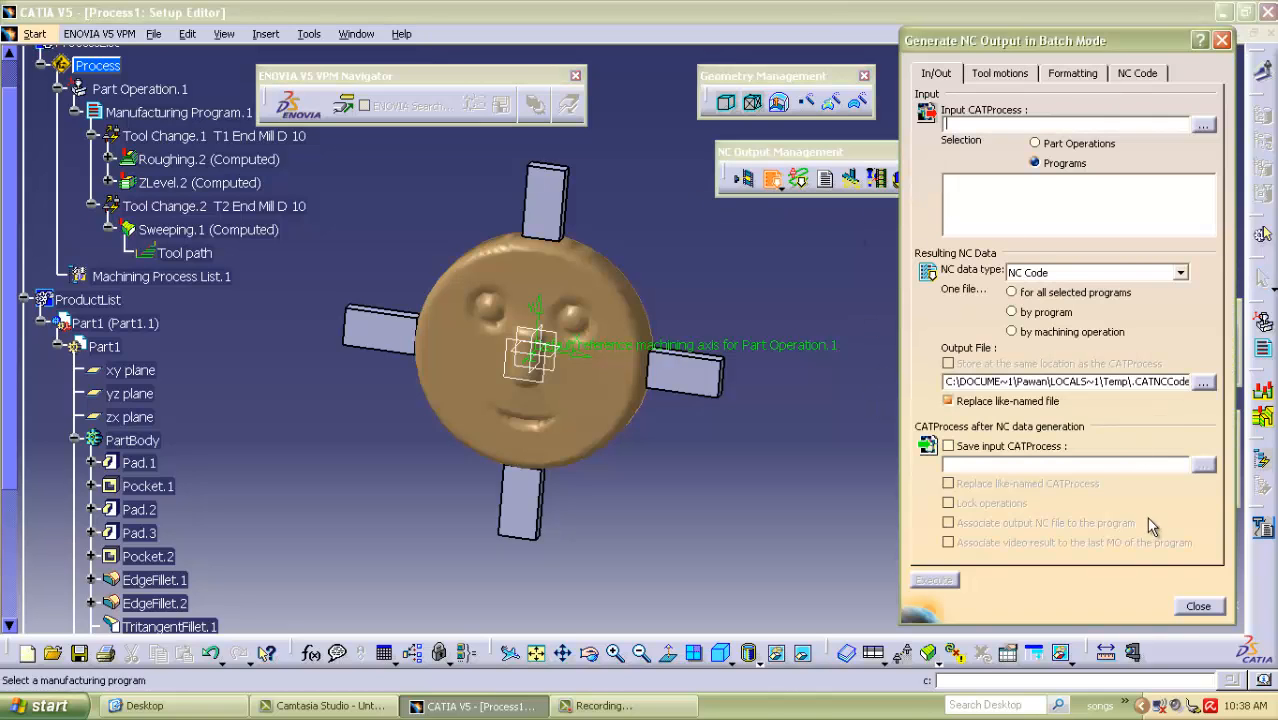
left_click(1197, 606)
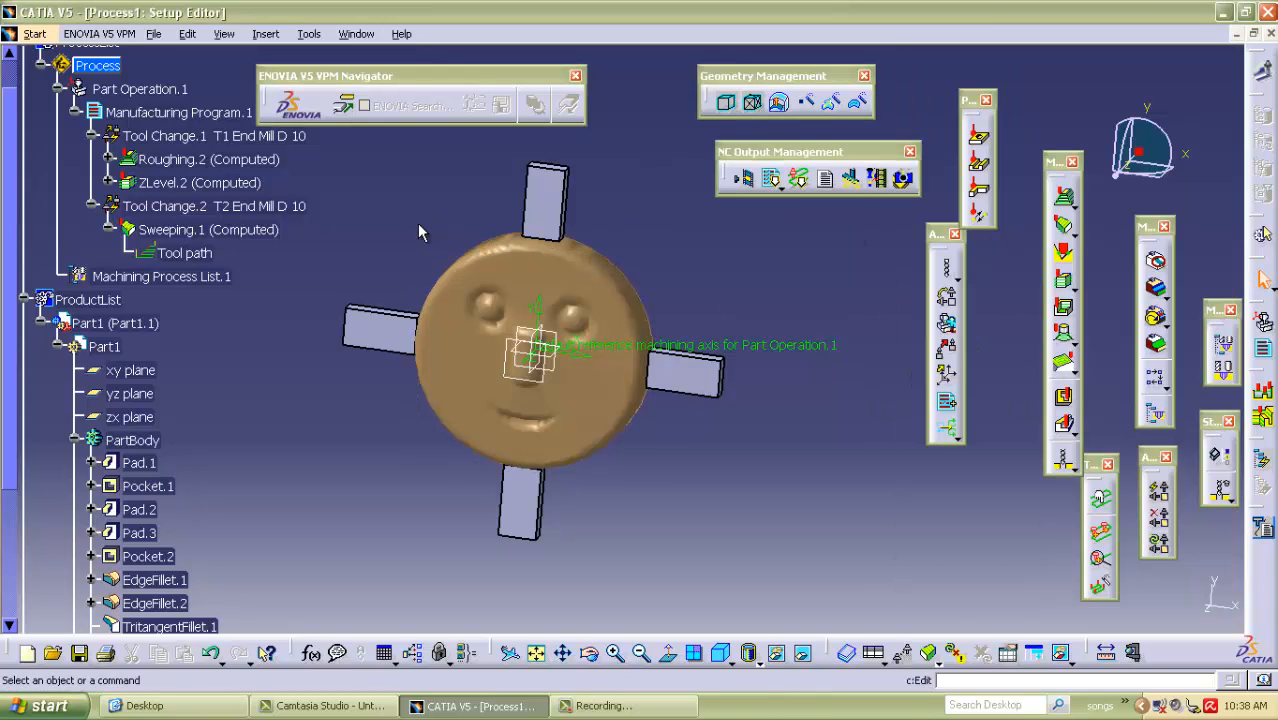
Collapse ProductList in the tree and check the properties of Manufacturing Program.1 without changing them.
left_click(95, 66)
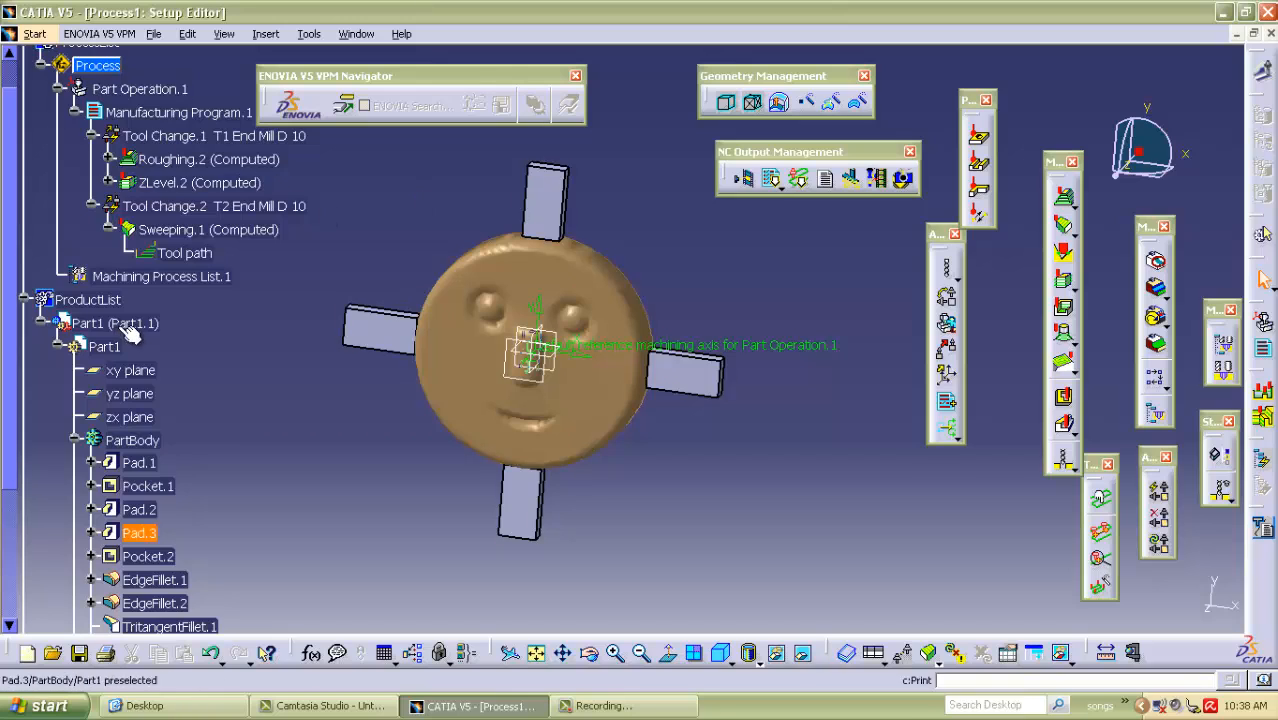
left_click(39, 323)
left_click(24, 300)
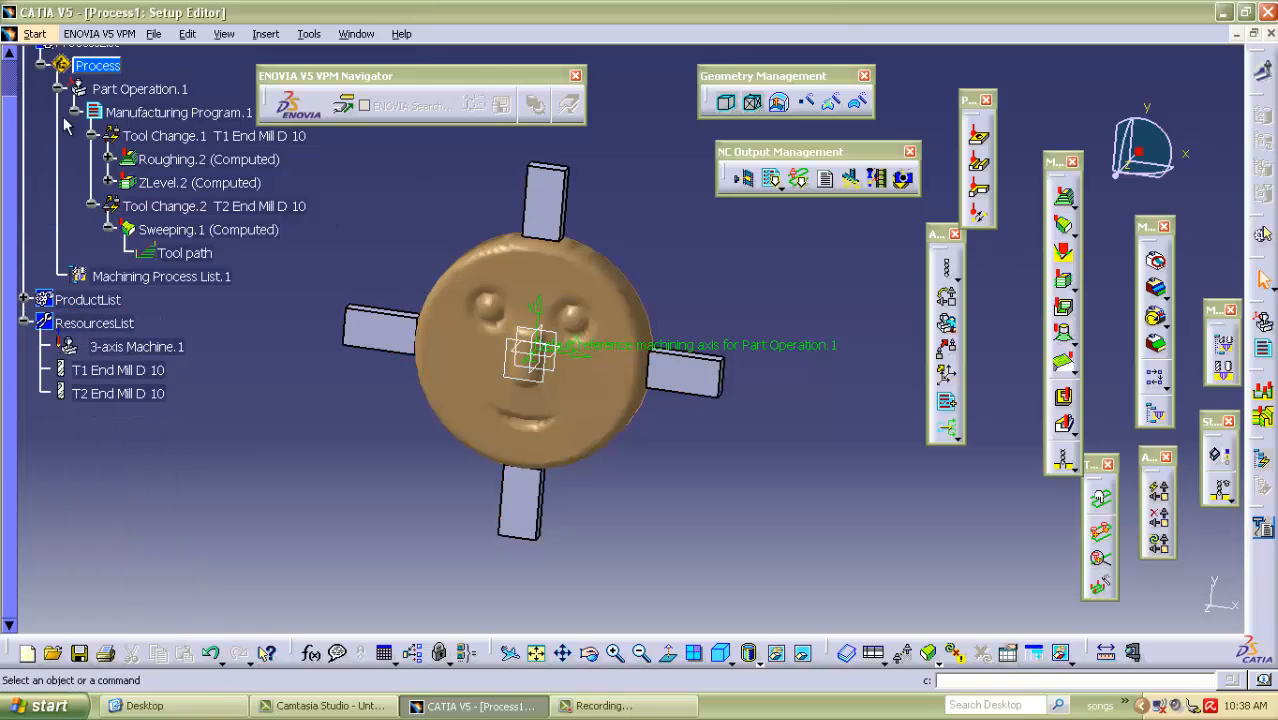
double_click(175, 112)
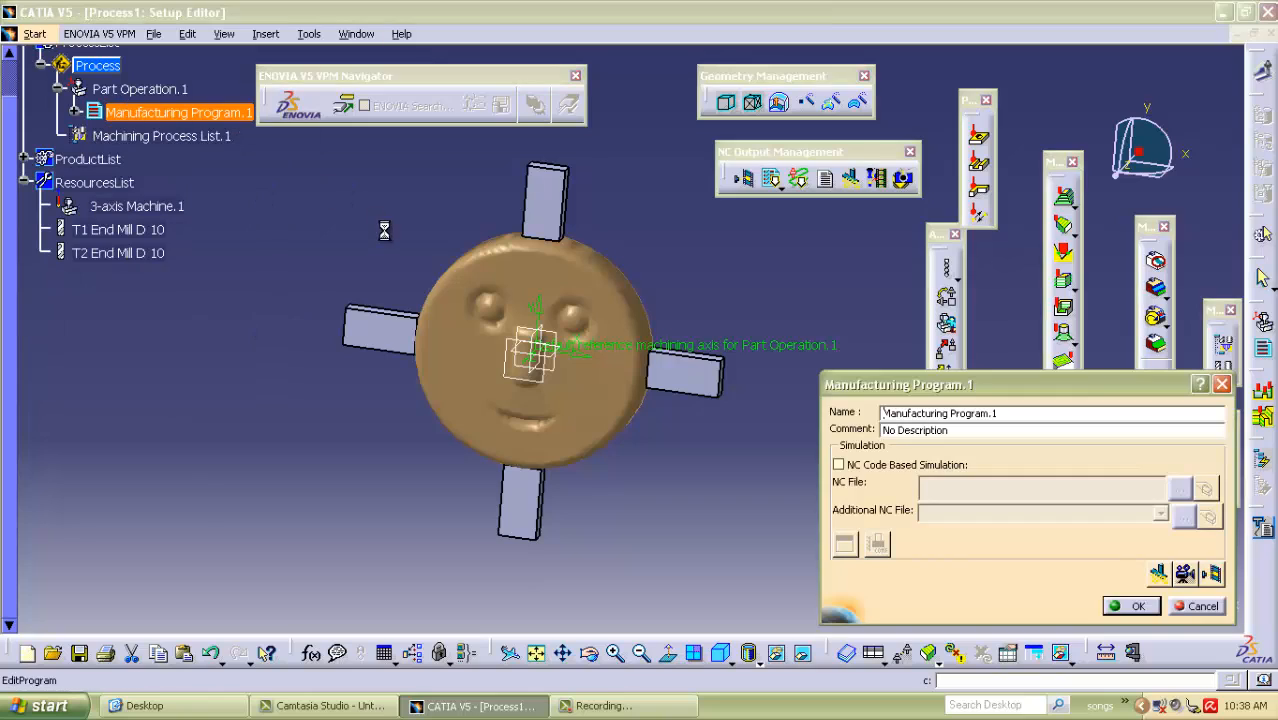
left_click(1127, 606)
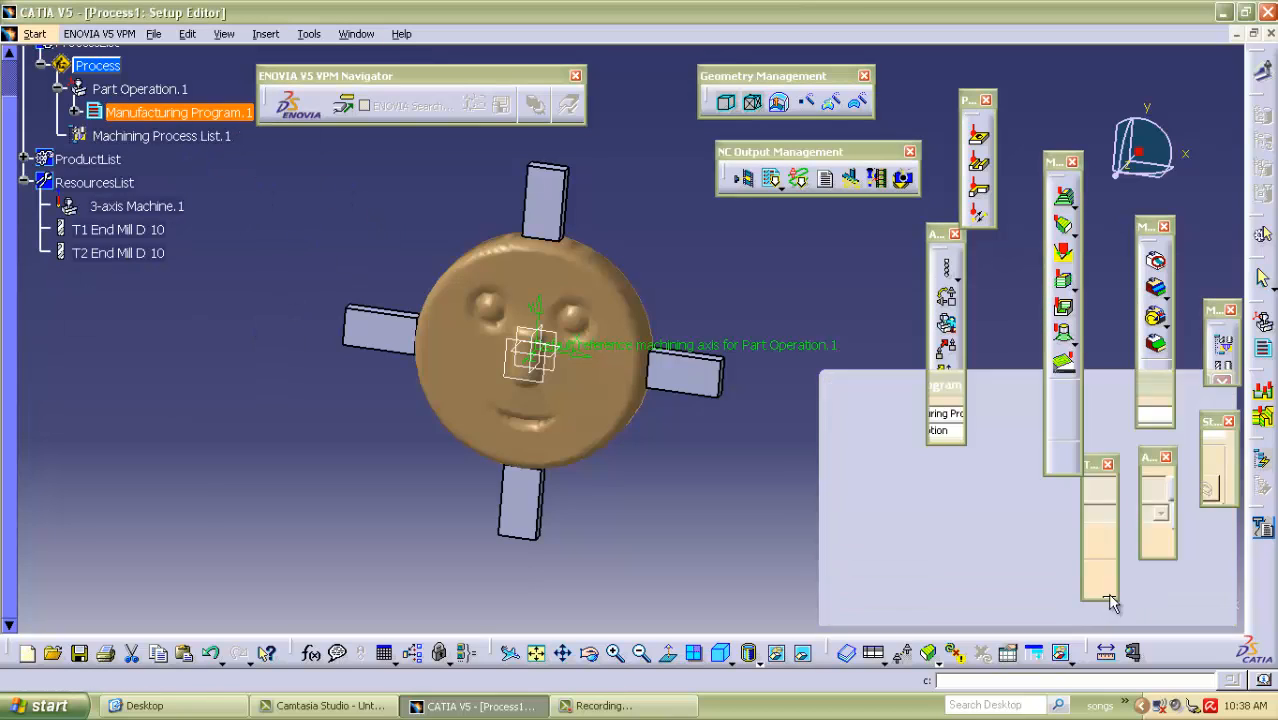
left_click(60, 90)
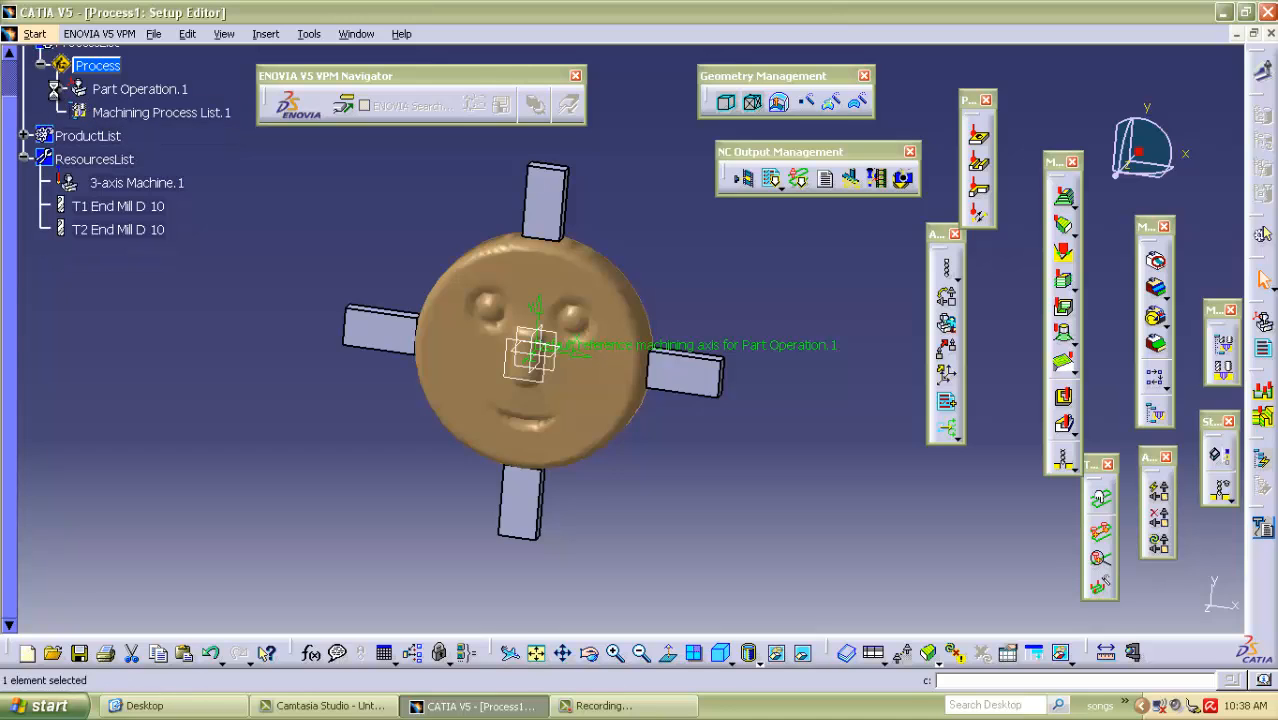
left_click(56, 89)
left_click(77, 112)
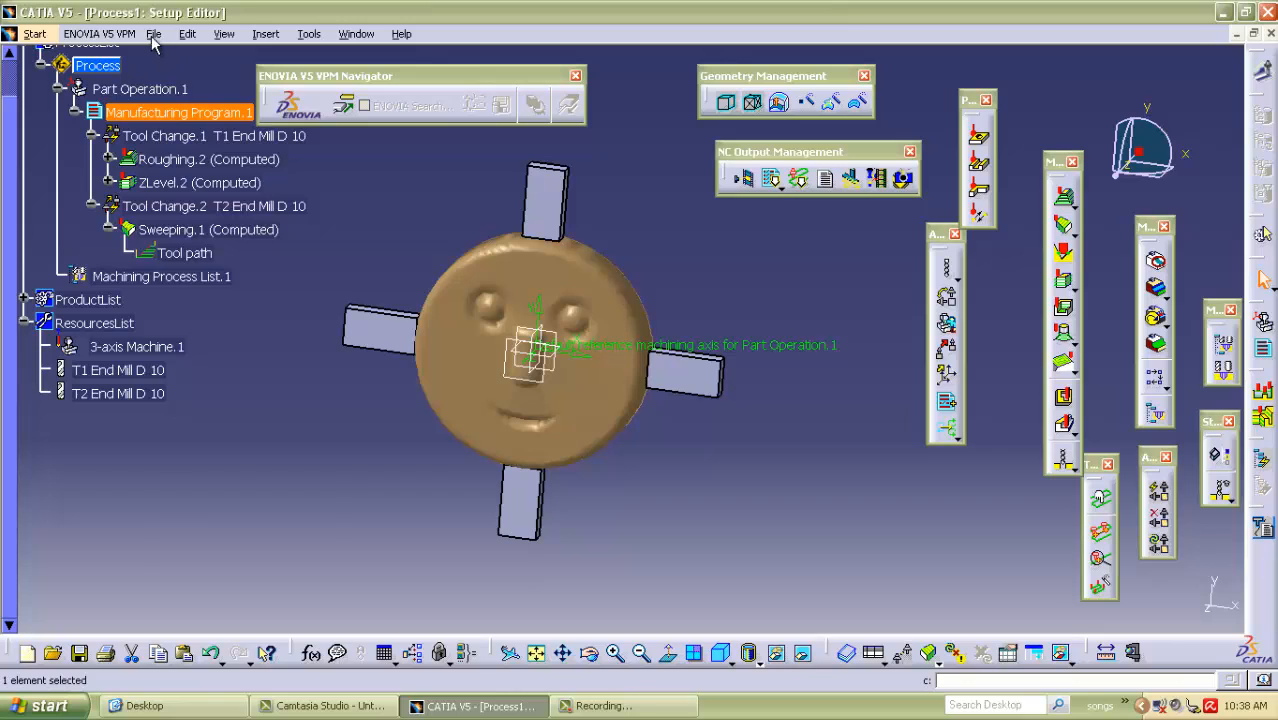
Save the process on the Desktop as smili, including its linked documents and overwriting the existing Part1.CATPart.
left_click(187, 33)
mouse_move(153, 33)
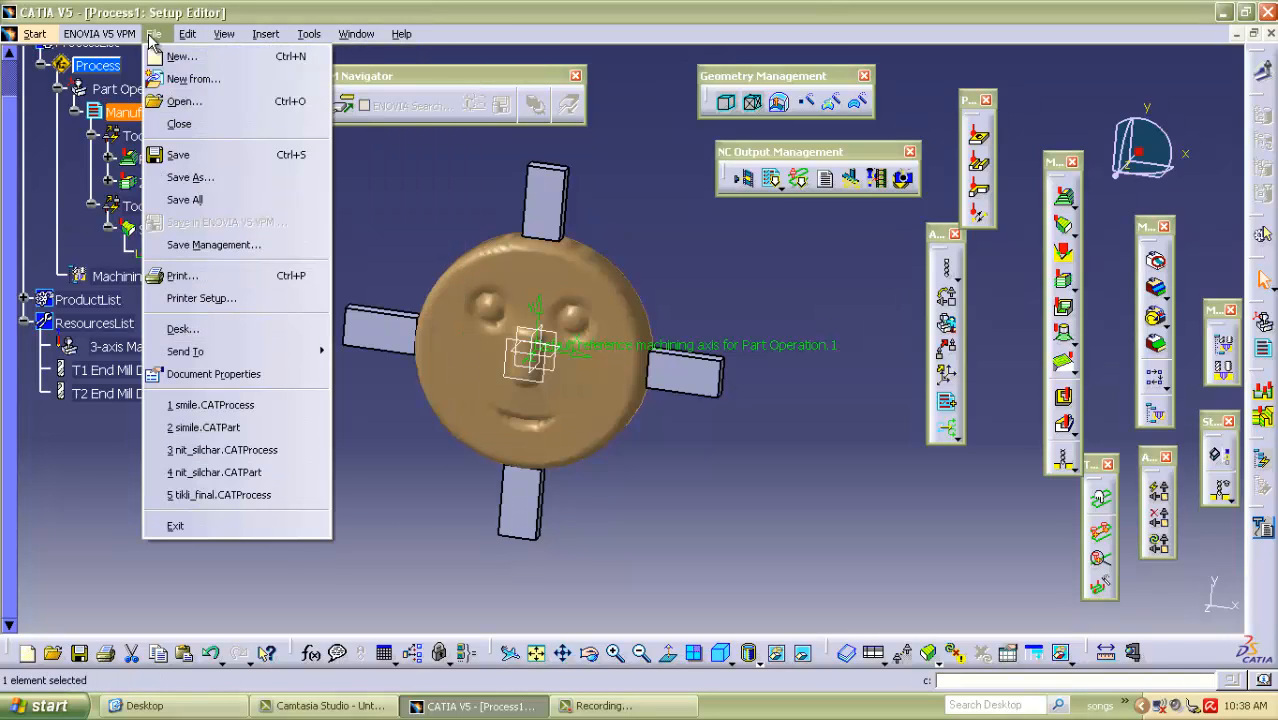
left_click(180, 158)
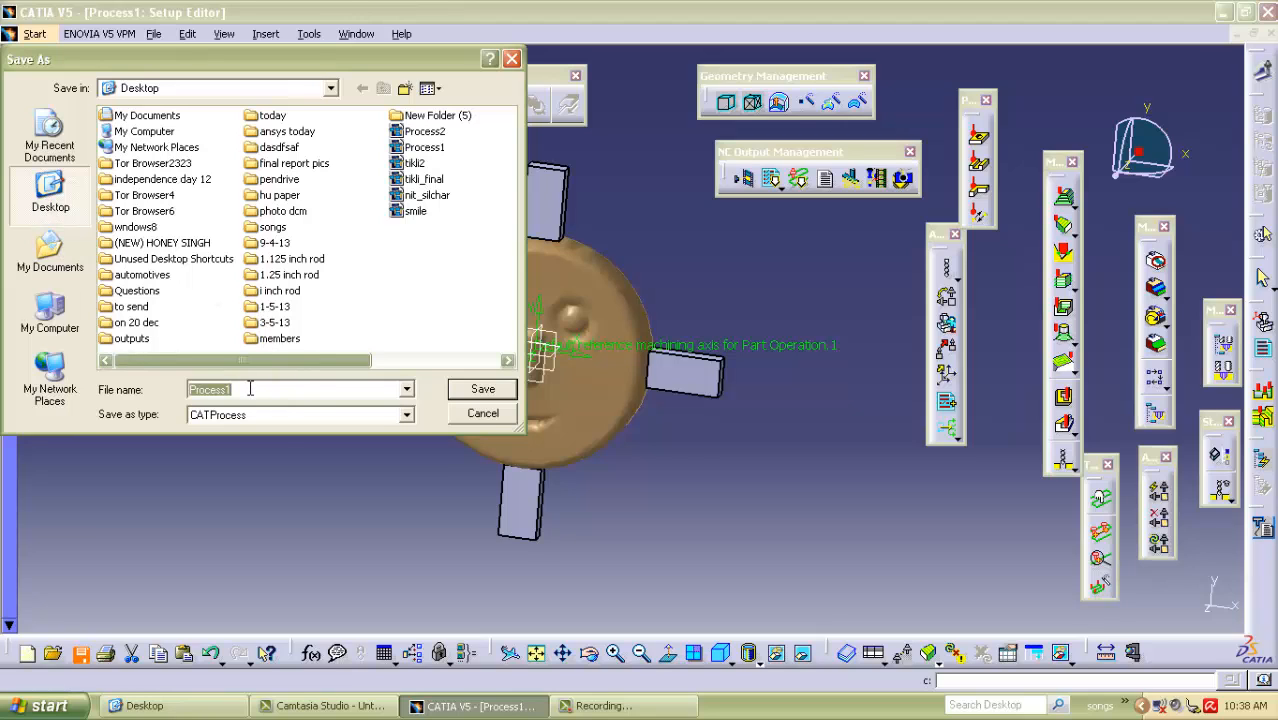
type("smil")
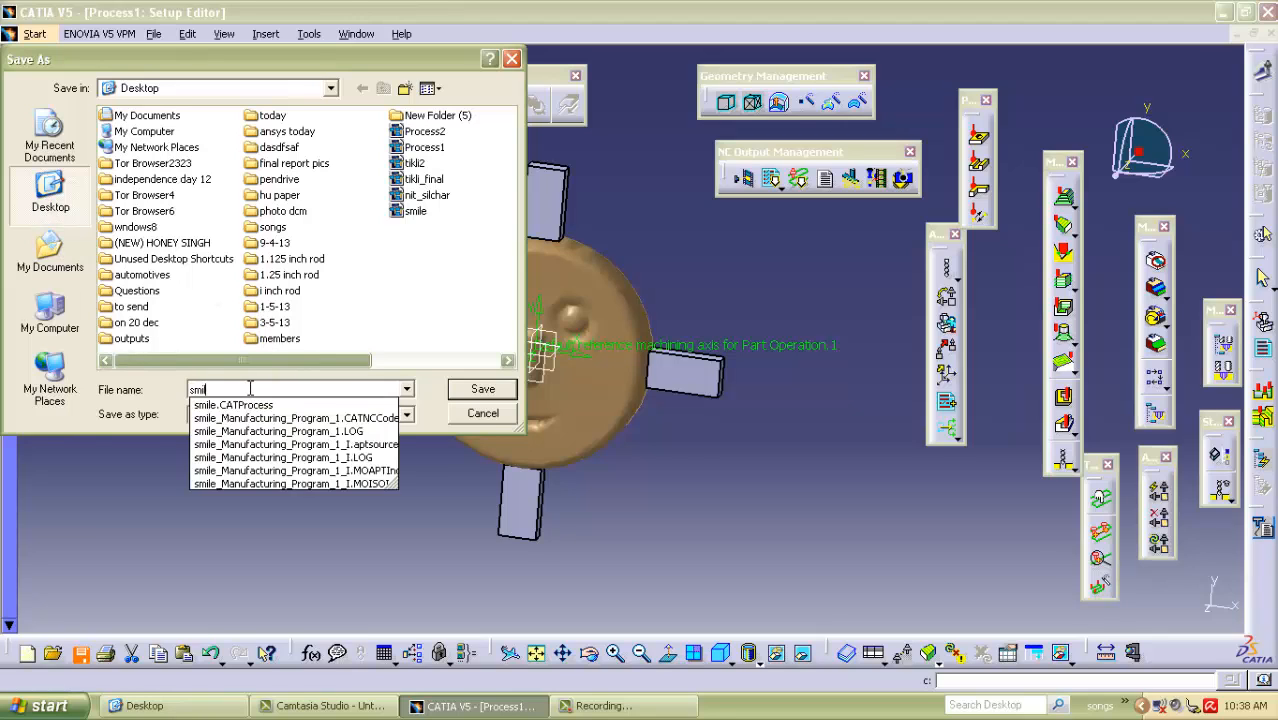
type("i")
left_click(482, 393)
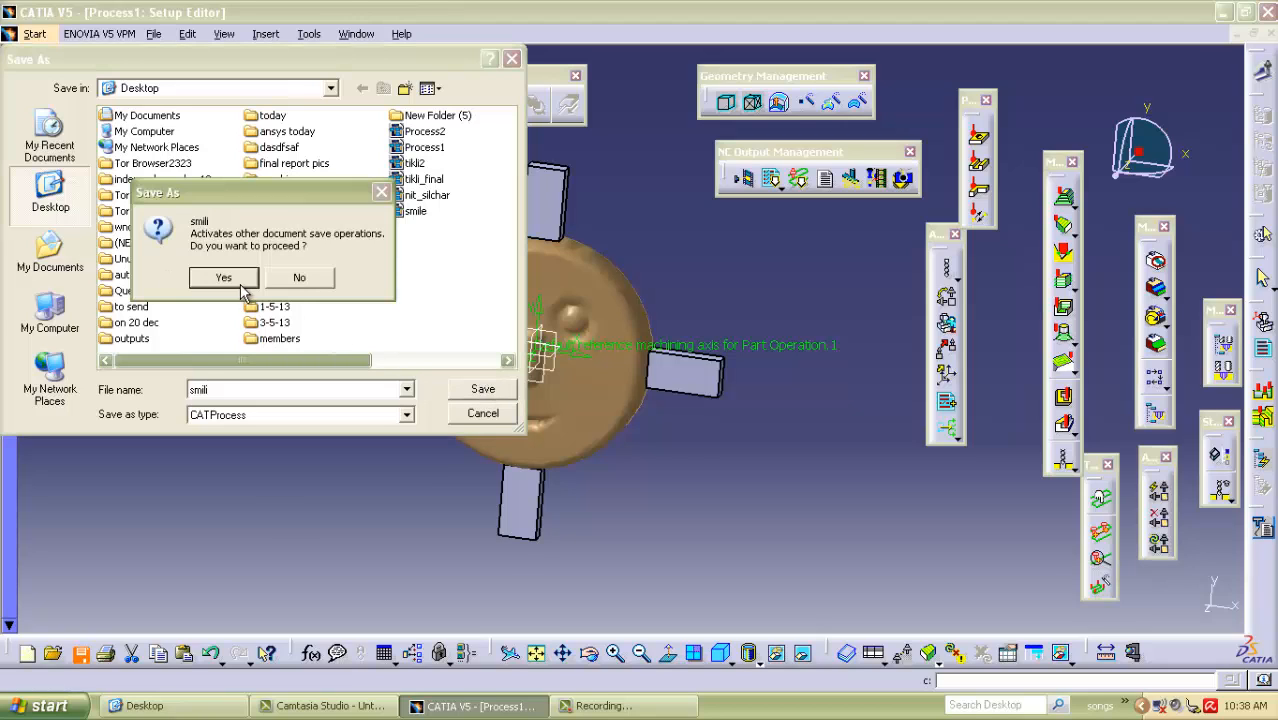
left_click(225, 279)
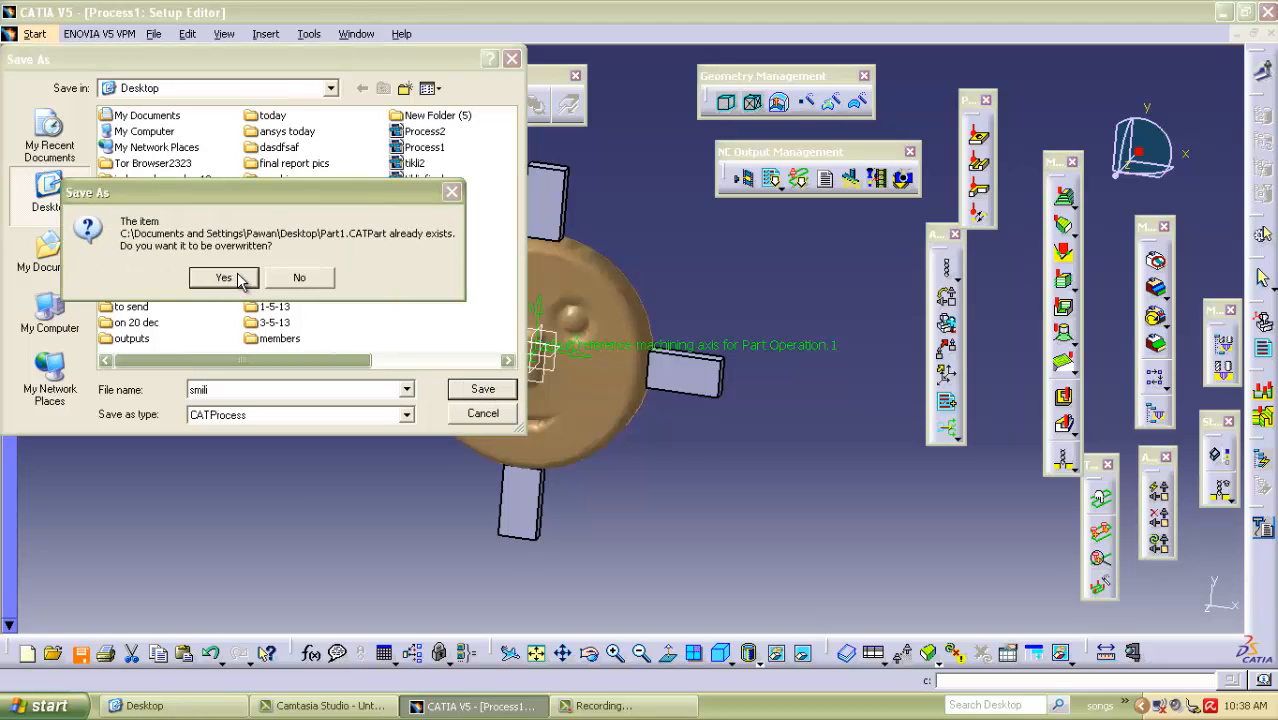
left_click(225, 278)
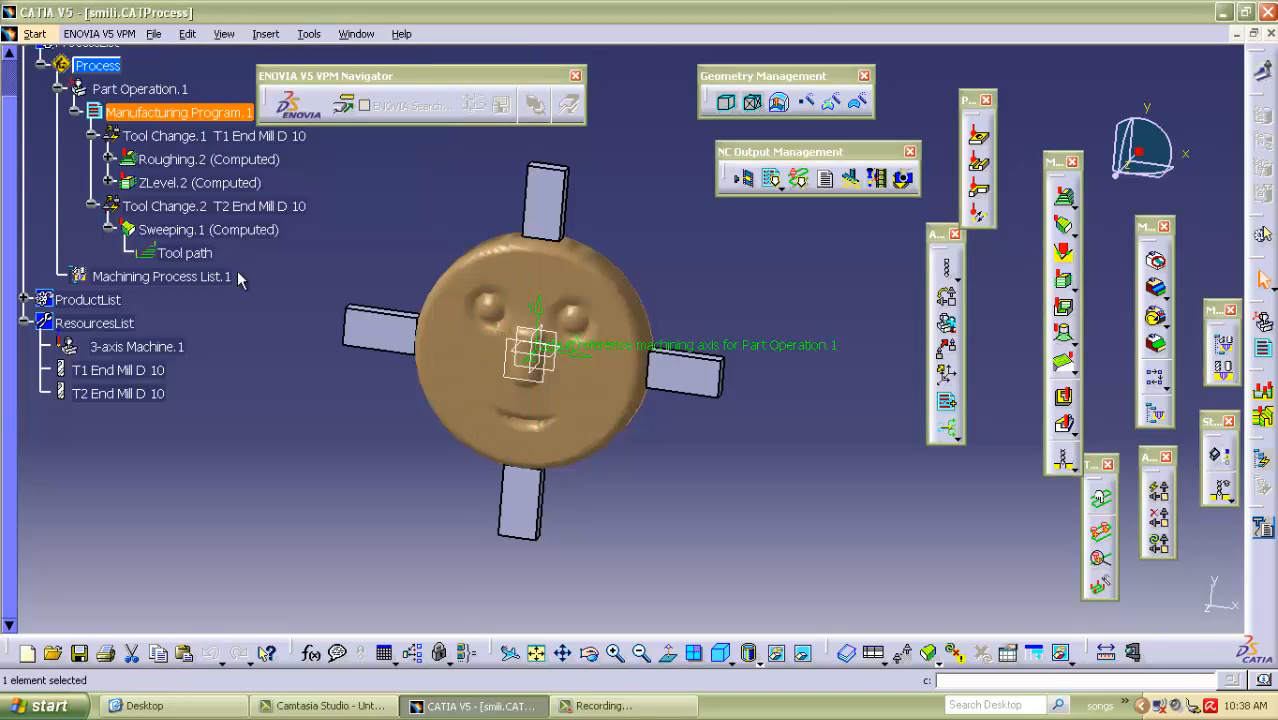
Start batch NC code generation for Manufacturing Program.1 with NC Code as the NC data type.
middle_click_drag(747, 240, 656, 267)
middle_click_drag(449, 212, 389, 239)
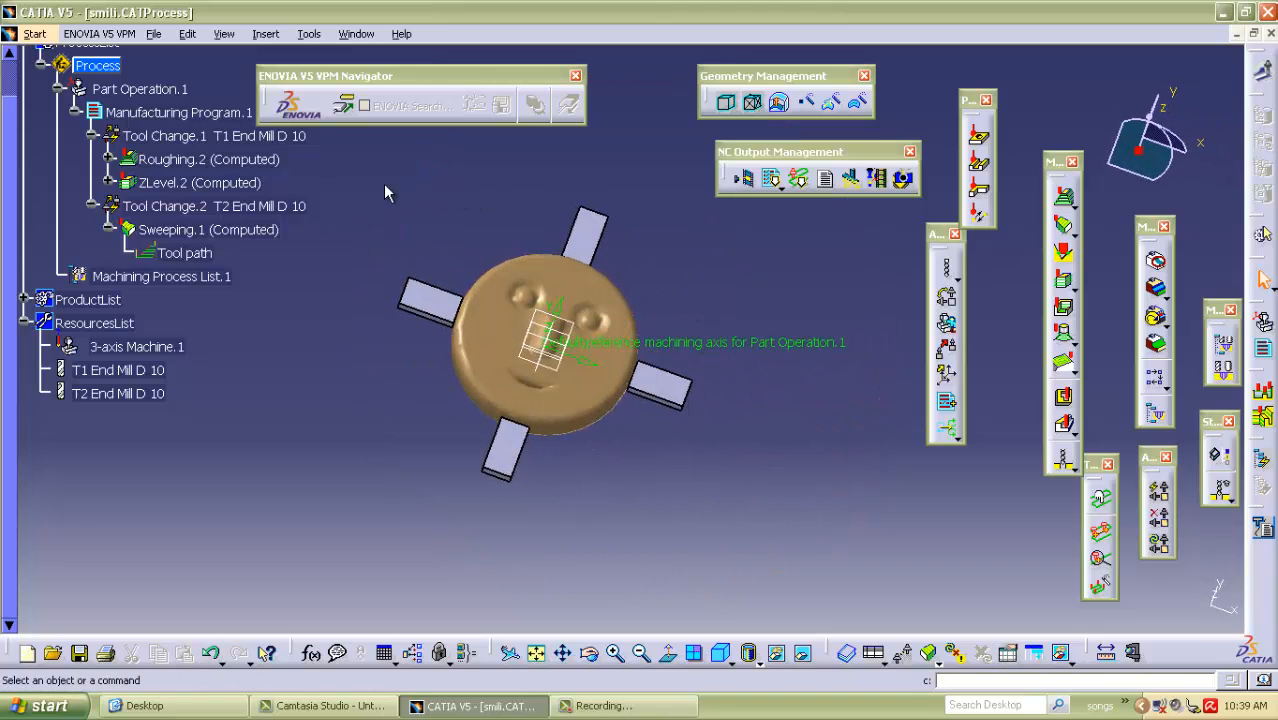
left_click(771, 178)
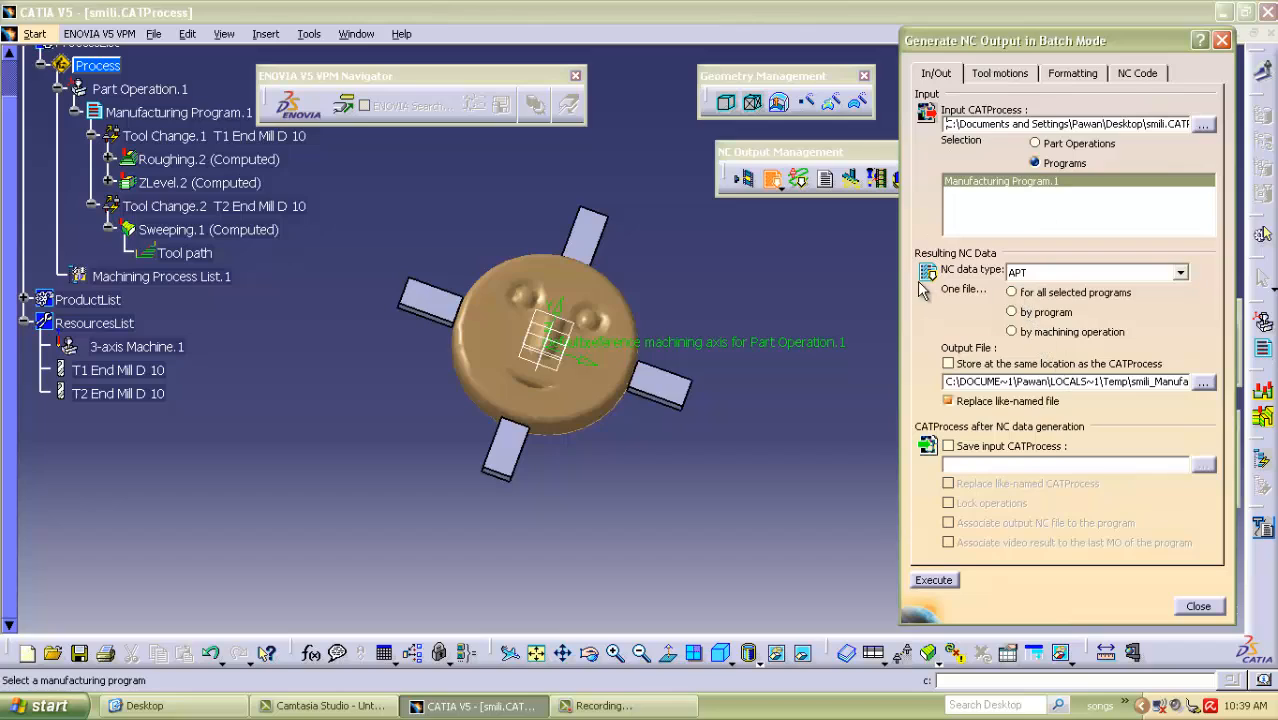
left_click(1120, 272)
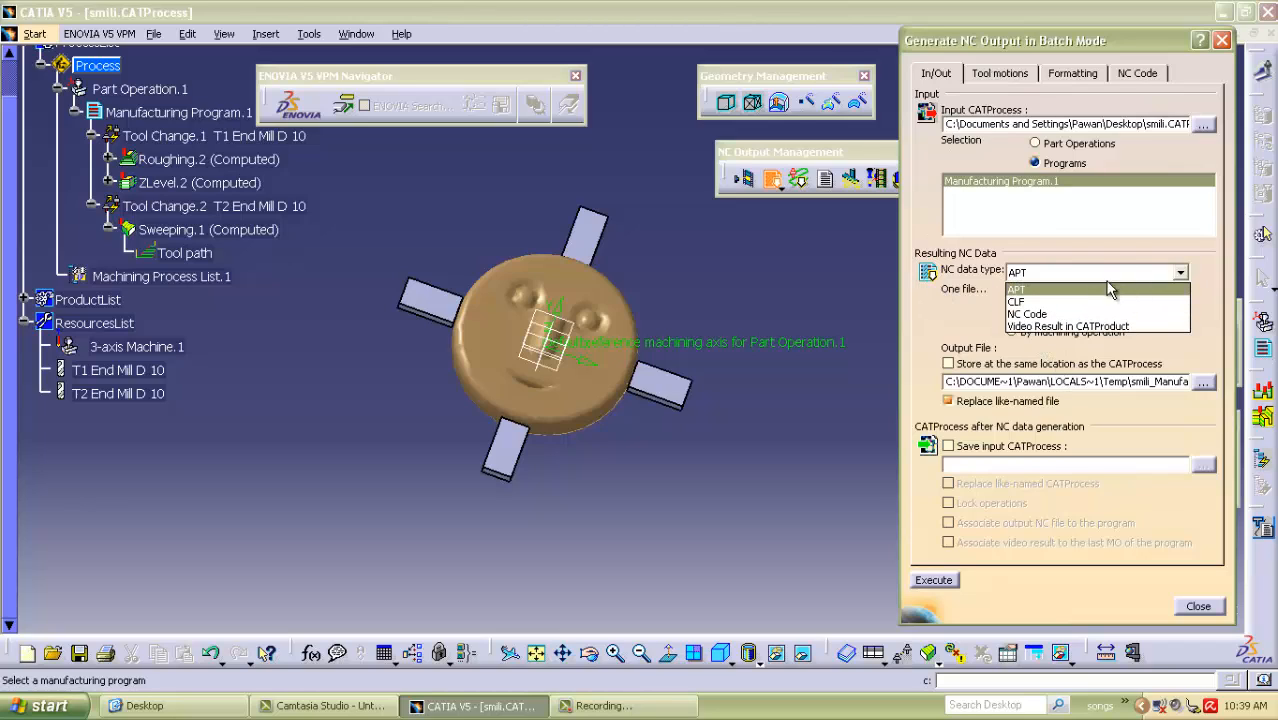
left_click(1040, 314)
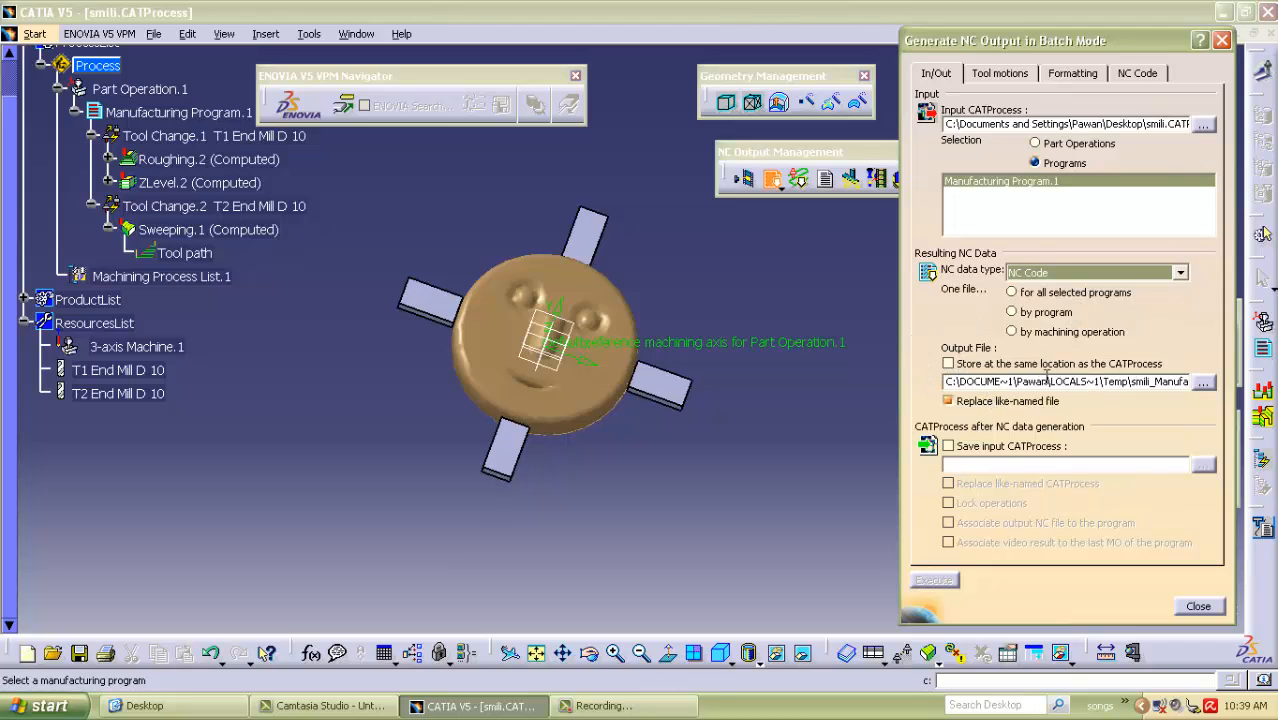
Set the NC output file to smili_Manufacturing_Program_1 on the Desktop.
left_click(1102, 381)
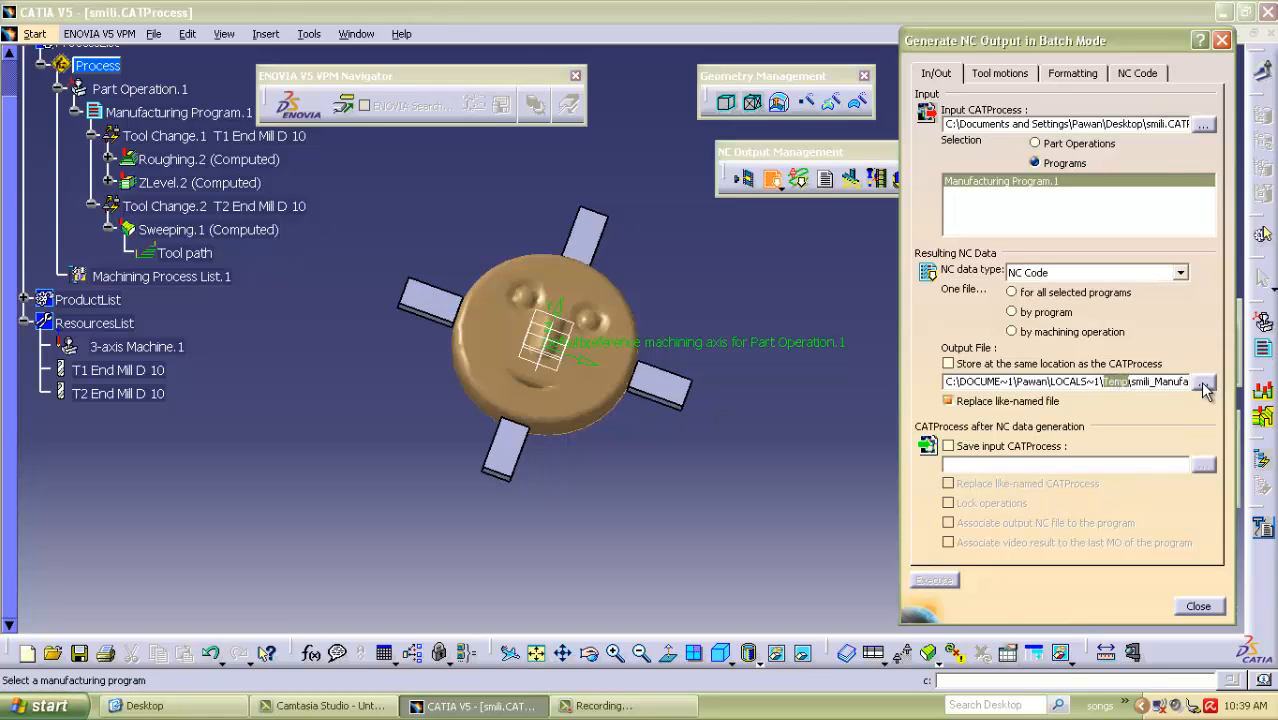
left_click(1203, 383)
left_click(50, 190)
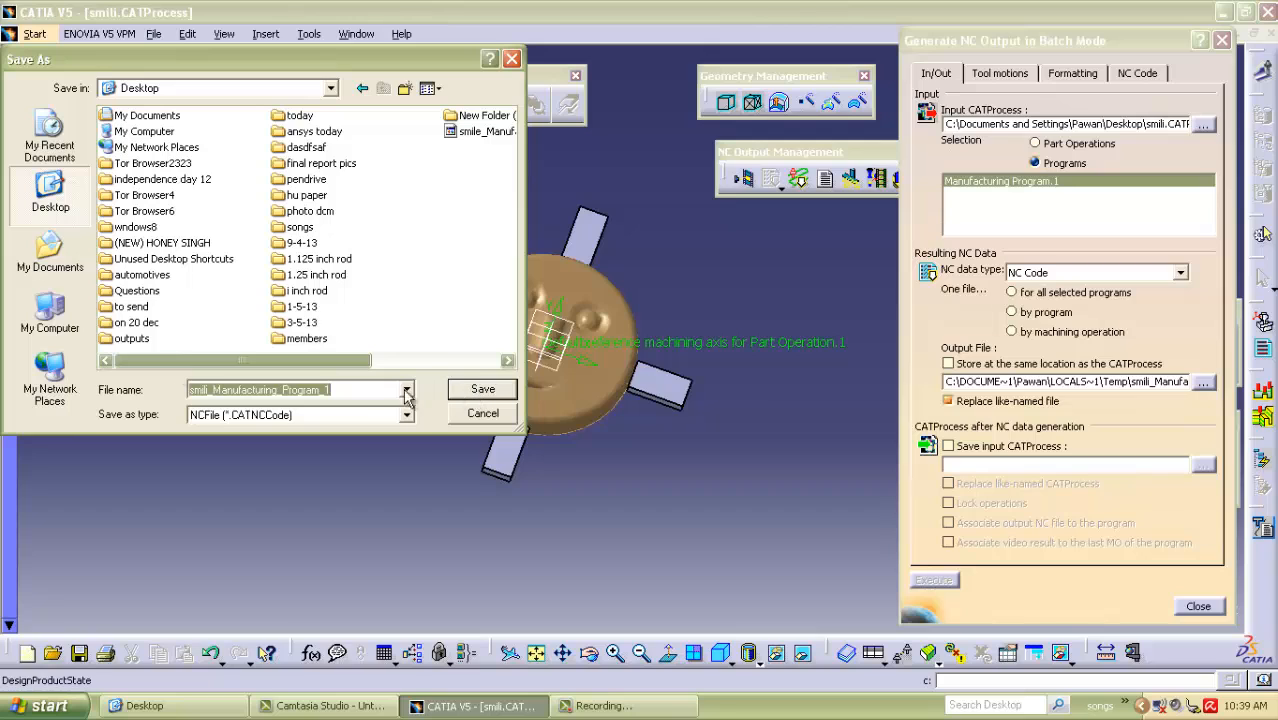
left_click(484, 390)
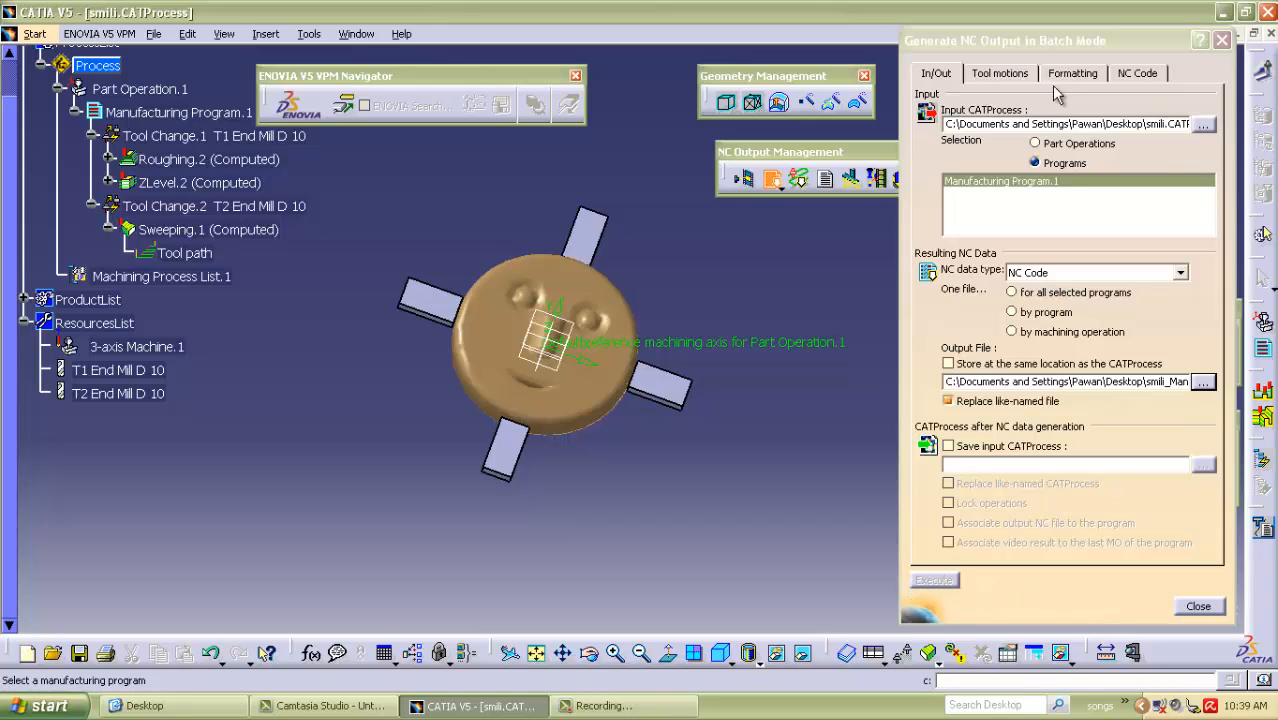
Choose OKUMA_LB400.pp as the Cenit post-processor file, execute the NC code generation, and close the batch output settings.
left_click(1136, 75)
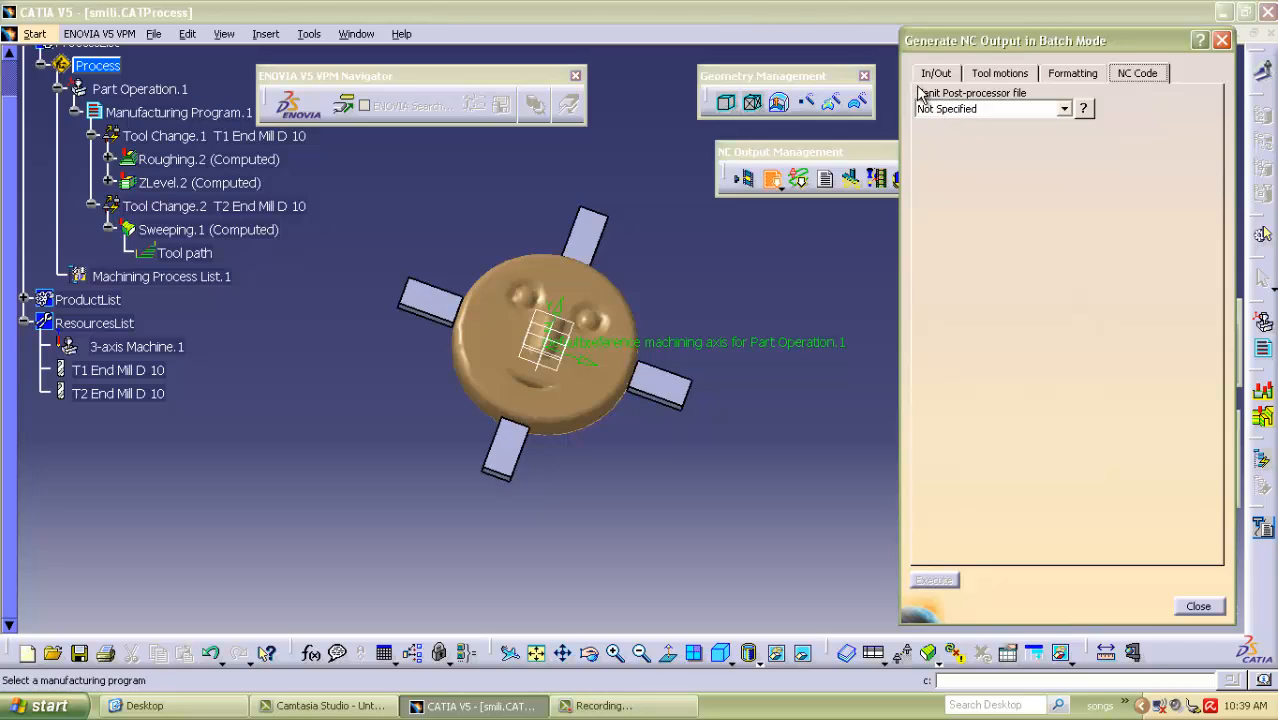
left_click(990, 110)
scroll(988, 200, "up", 4)
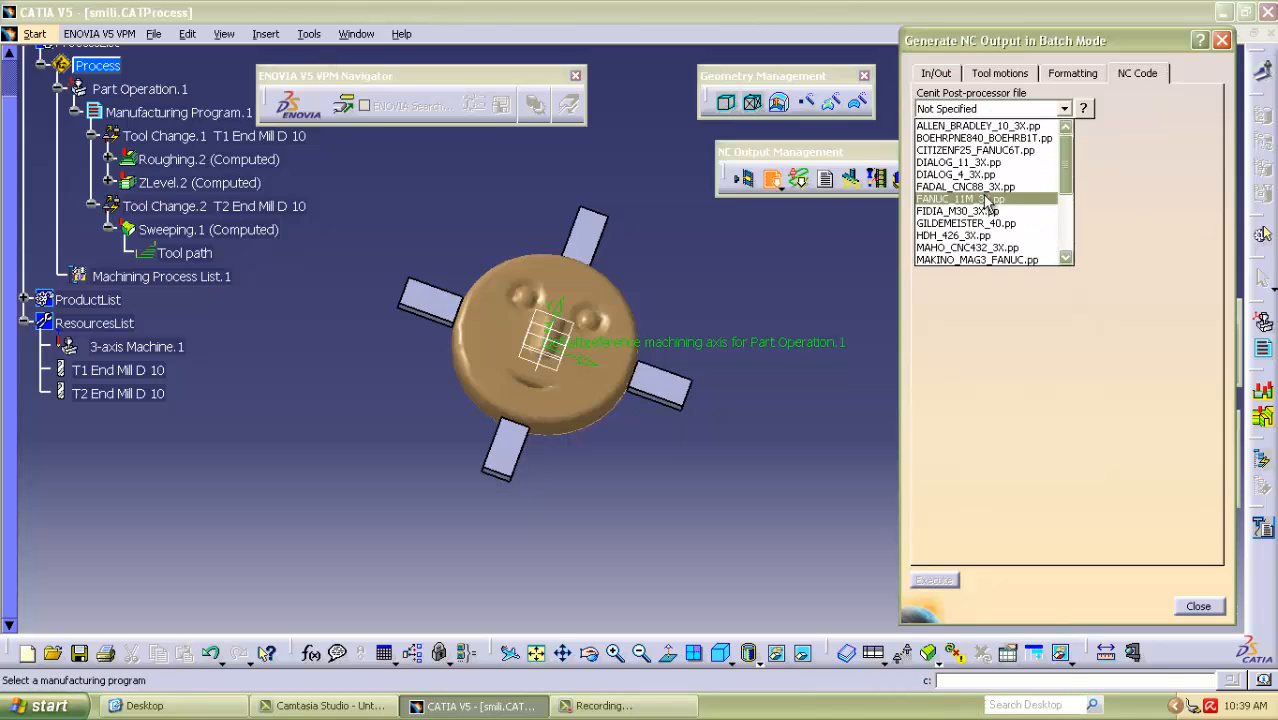
scroll(969, 170, "down", 5)
scroll(968, 200, "up", 2)
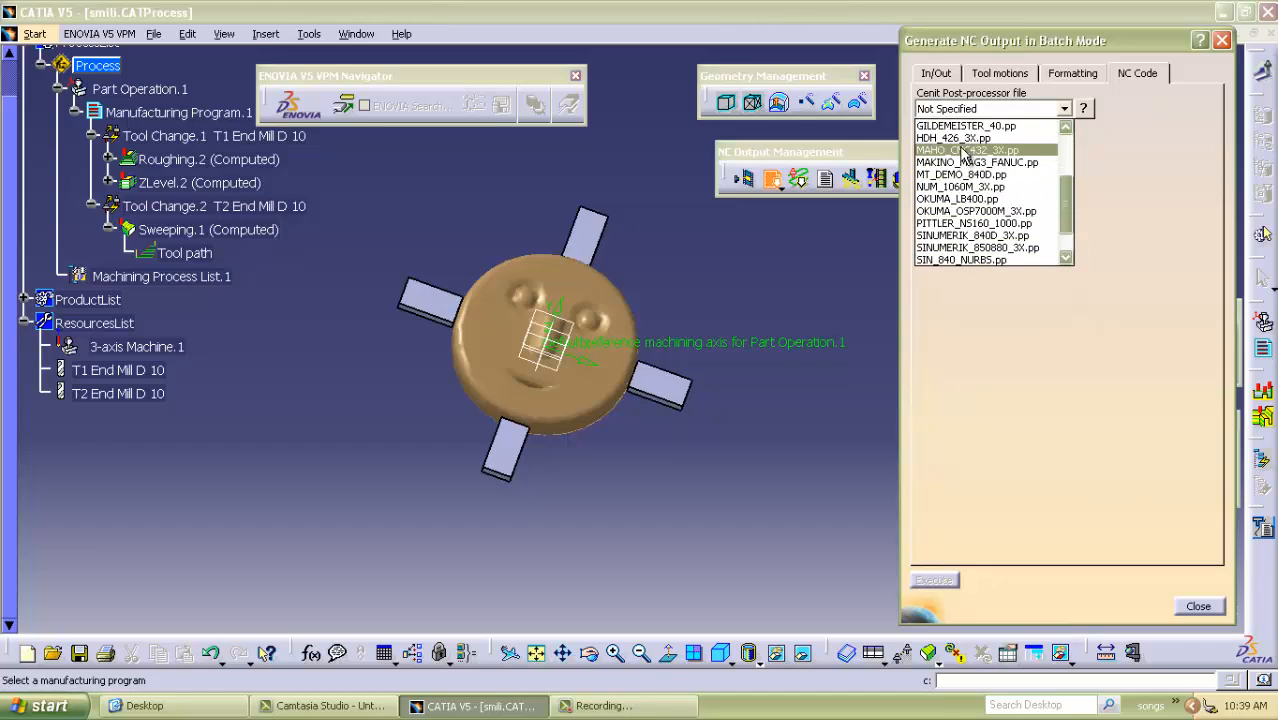
left_click(975, 200)
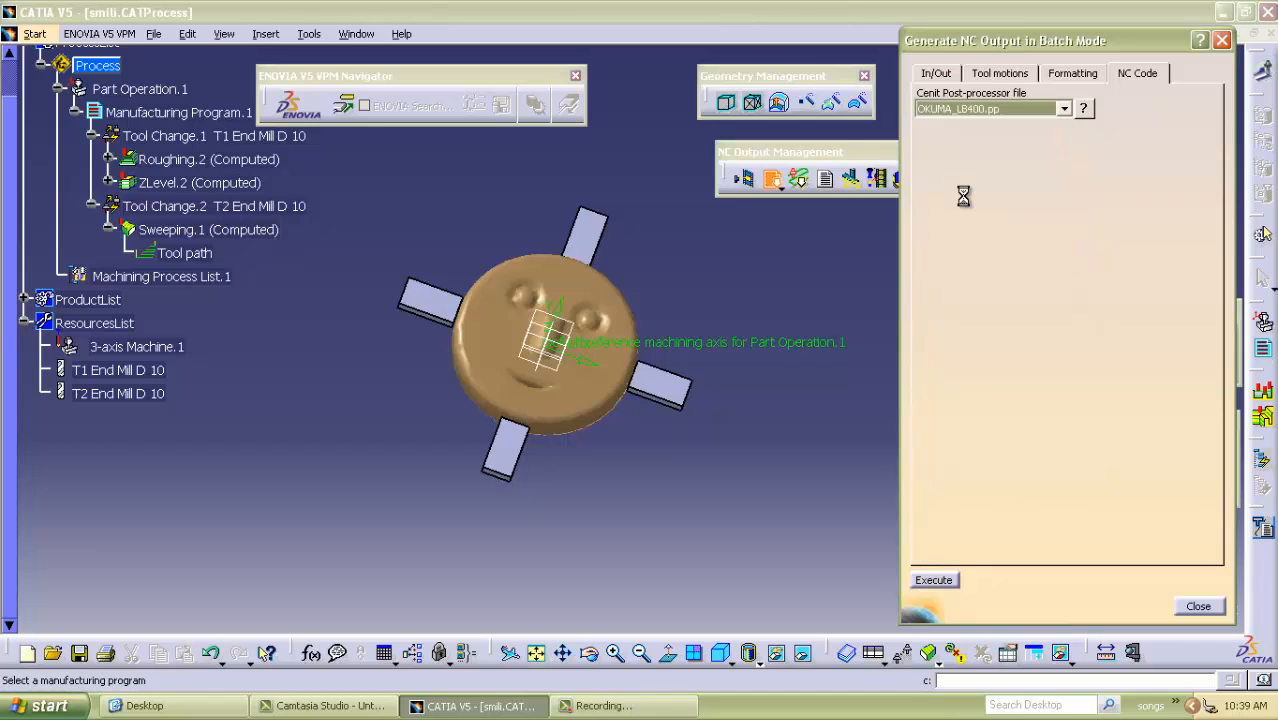
left_click(934, 581)
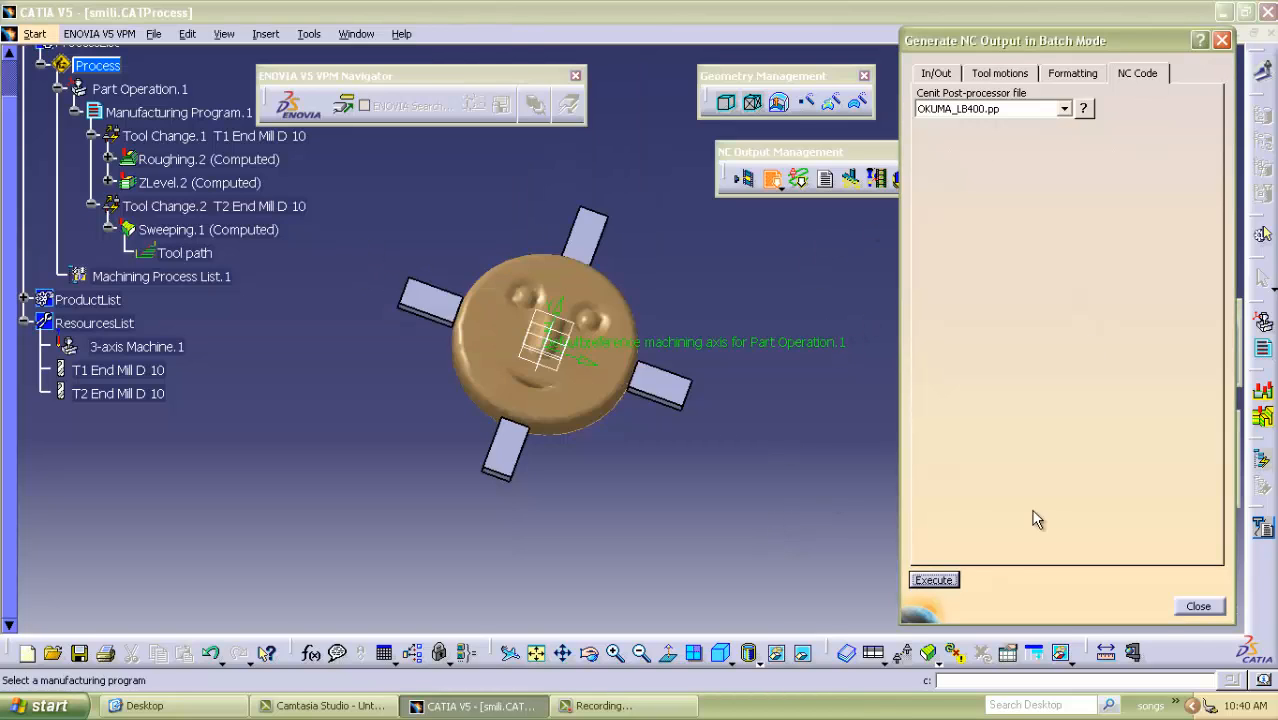
left_click(1198, 607)
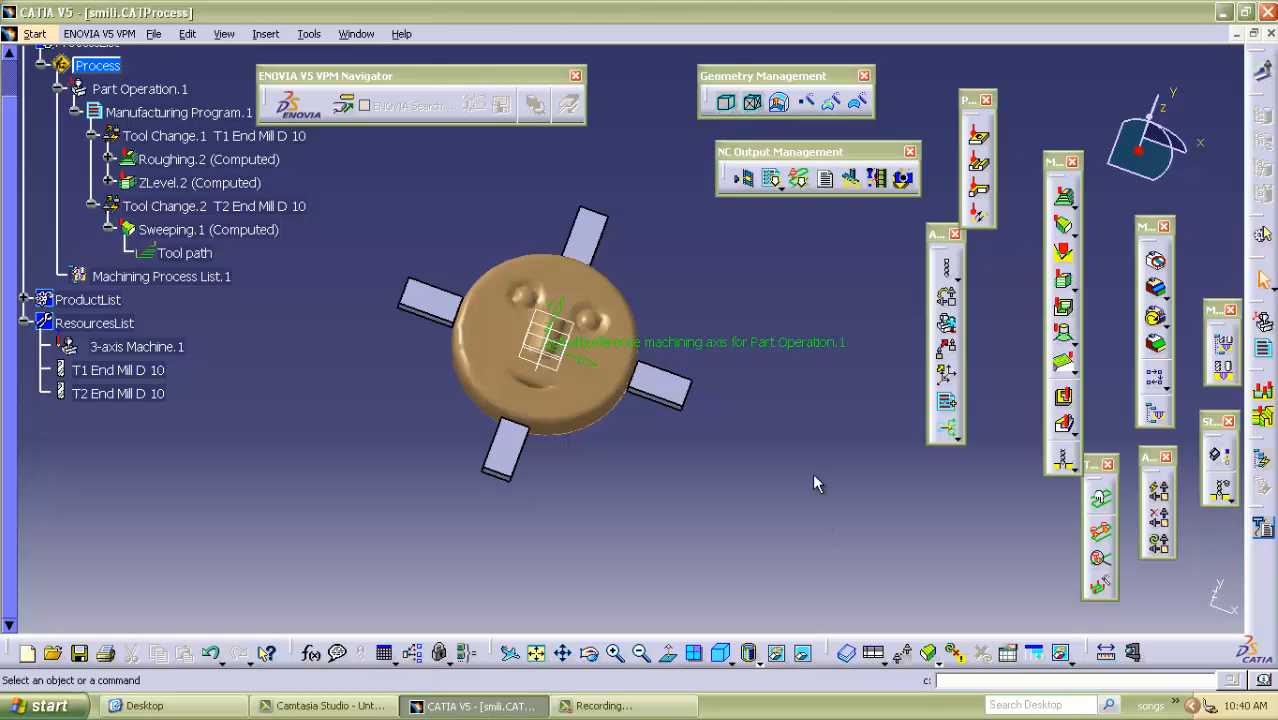
Switch to the Desktop folder in Windows Explorer and open the generated smili_Manufacturing_Program_1 CATNCCode file in Notepad.
left_click(1175, 704)
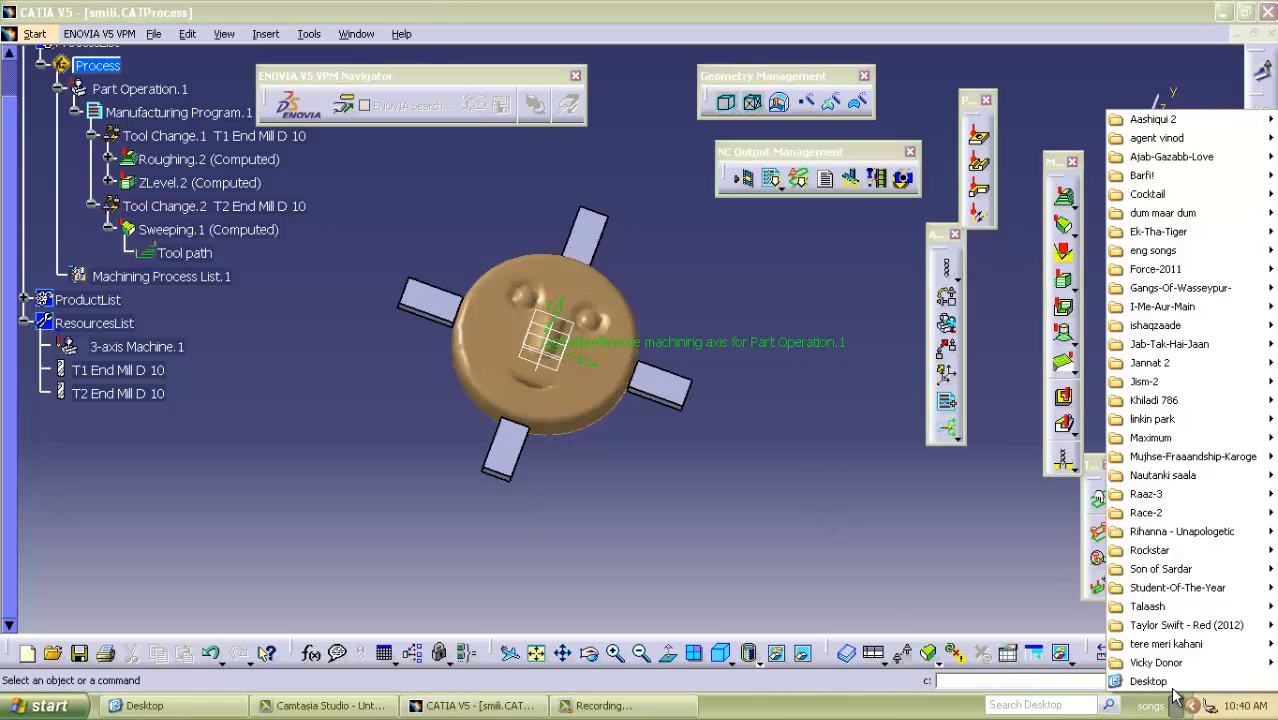
left_click(1170, 681)
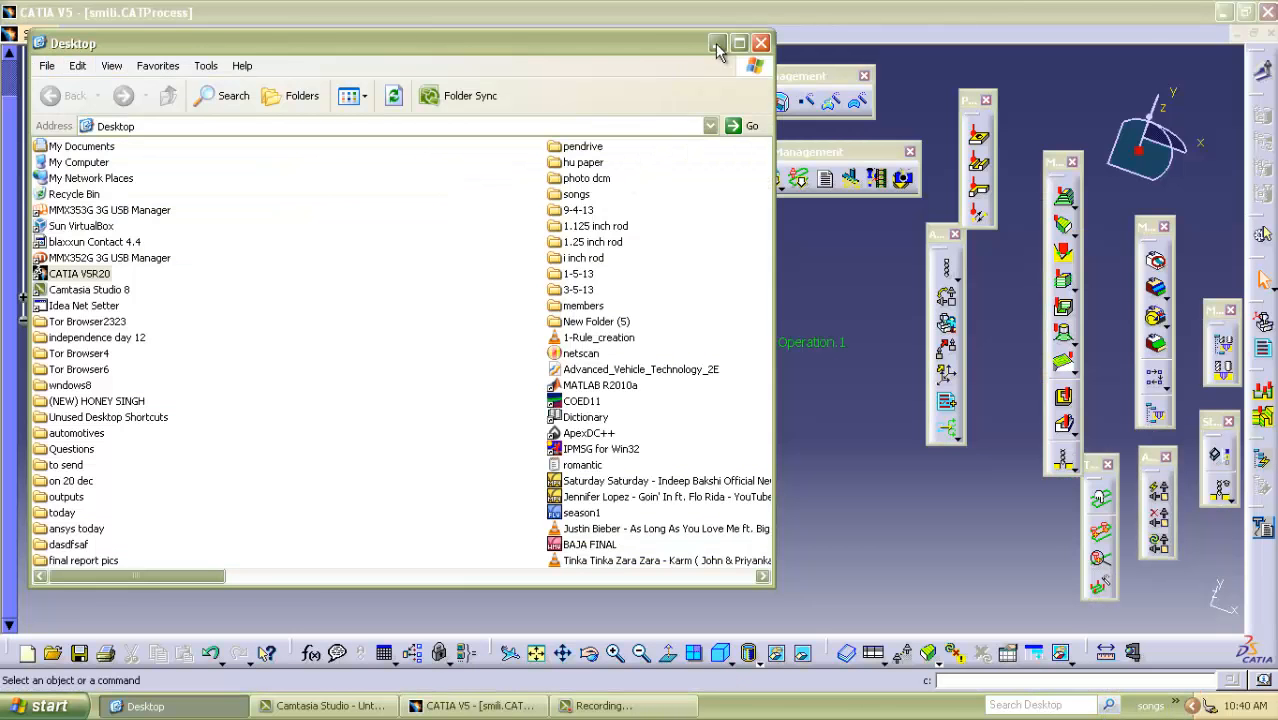
left_click(739, 43)
left_click(818, 467)
scroll(818, 467, "down", 2)
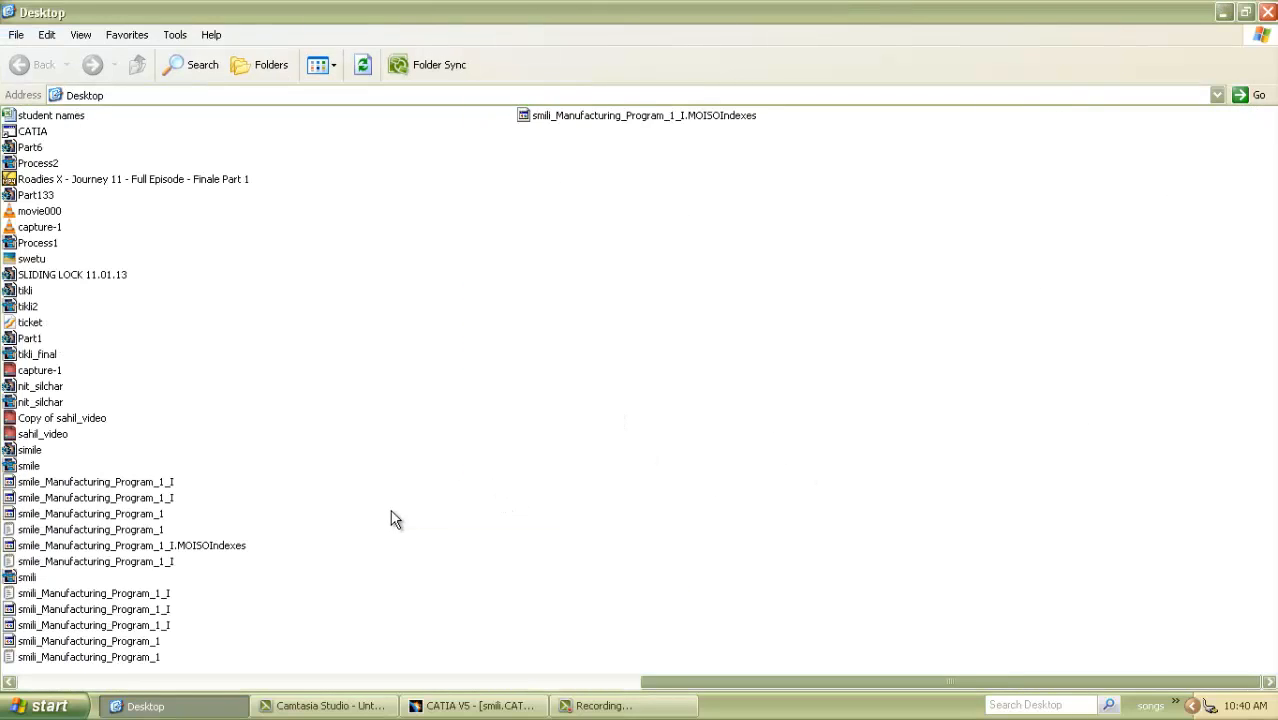
double_click(54, 641)
right_click(54, 641)
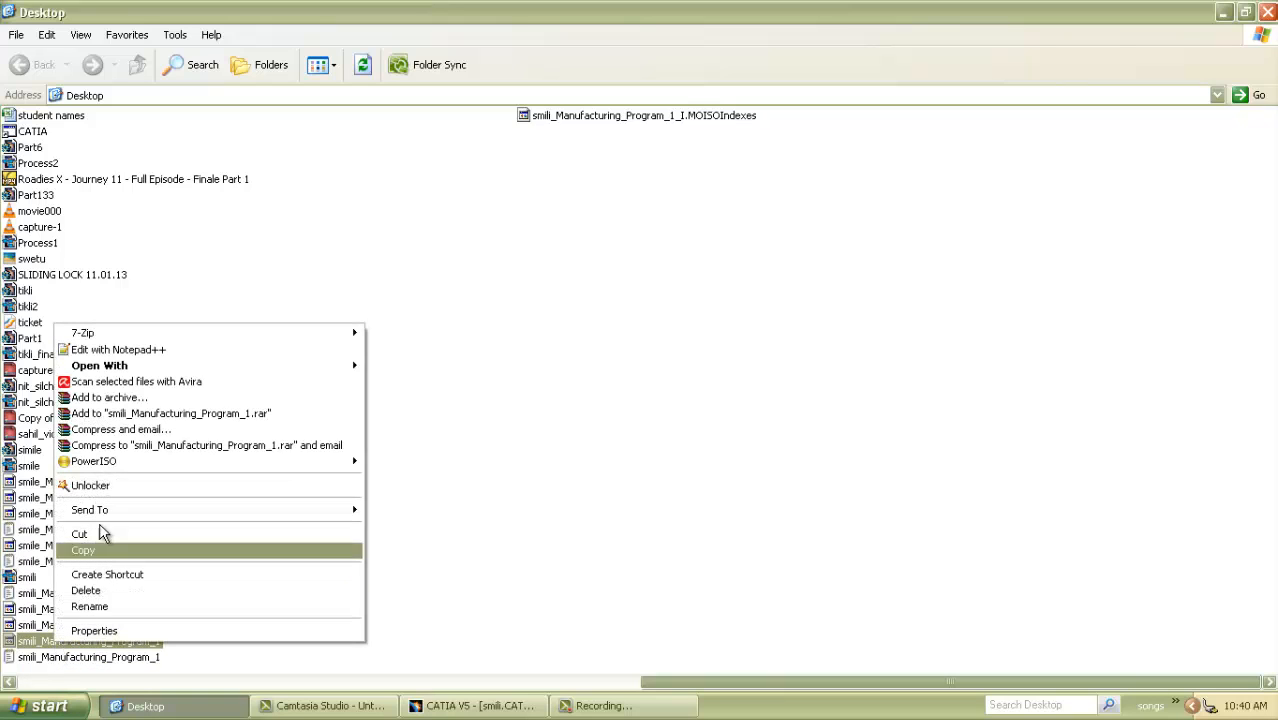
mouse_move(285, 365)
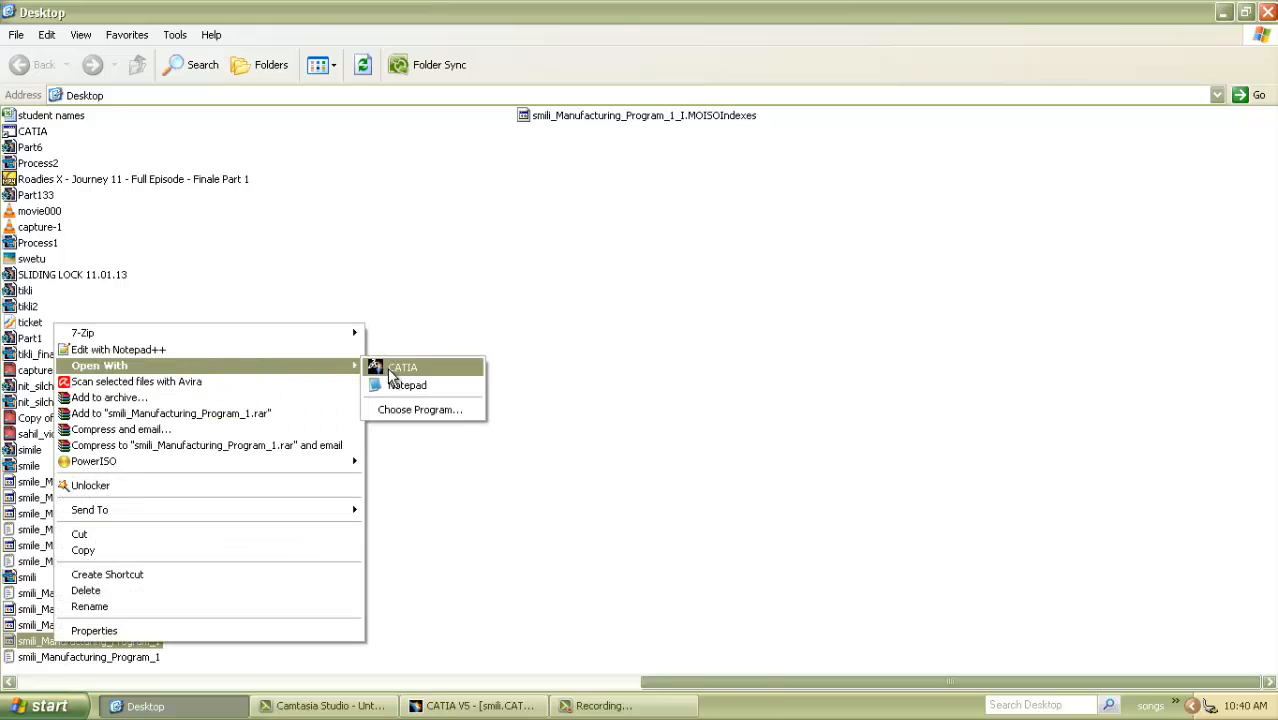
left_click(395, 386)
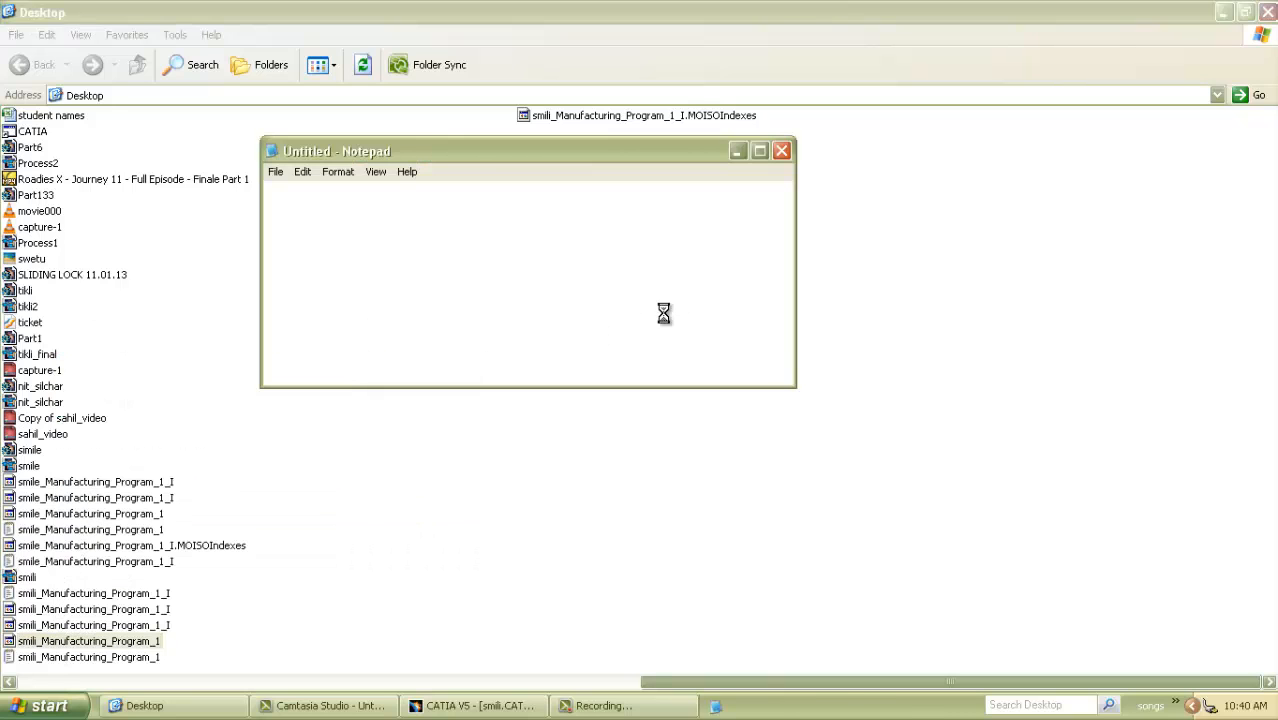
Maximize the Notepad window, read through the generated NC code blocks of smili_Manufacturing_Program_1, and close the file.
left_click(759, 151)
scroll(430, 240, "down", 20)
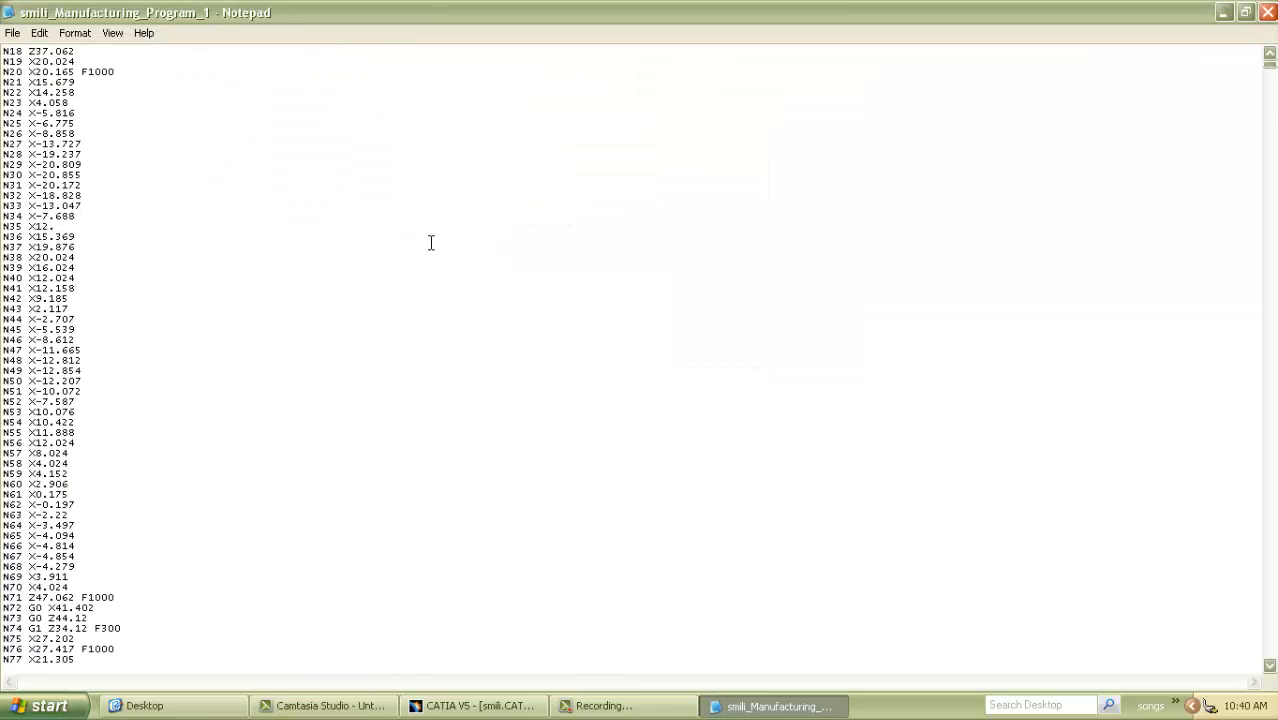
scroll(90, 515, "down", 20)
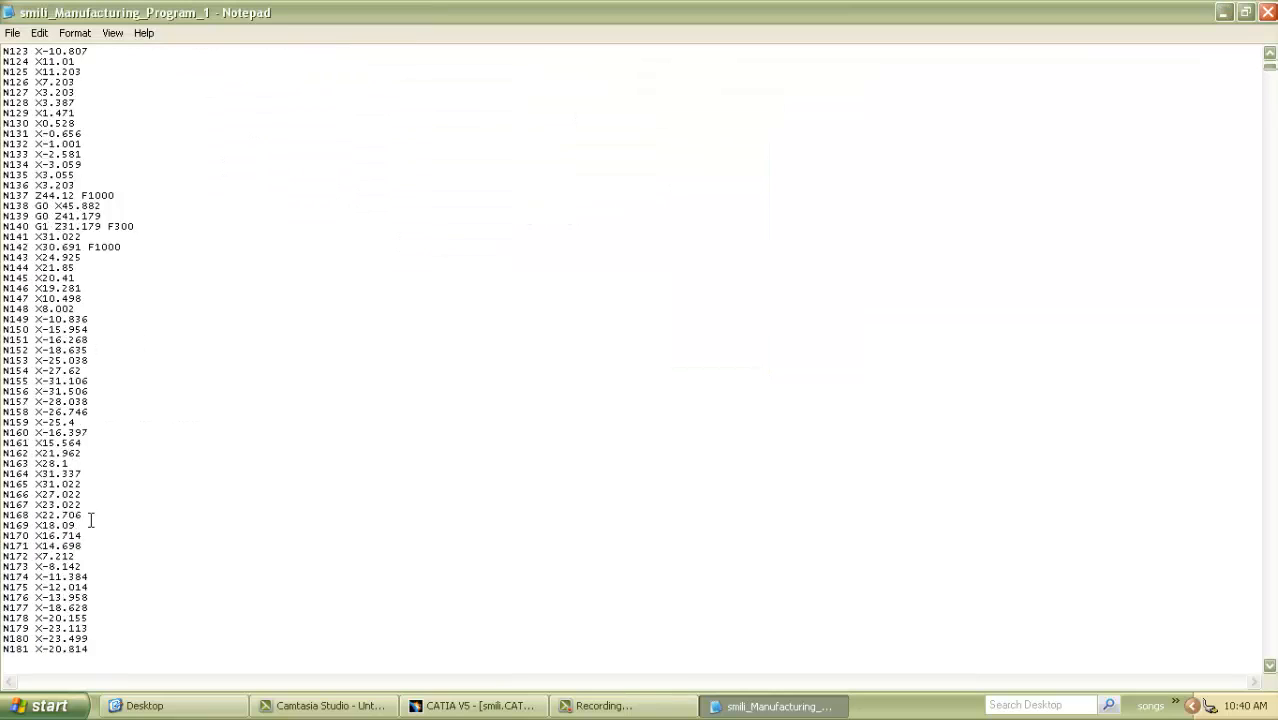
scroll(91, 520, "down", 15)
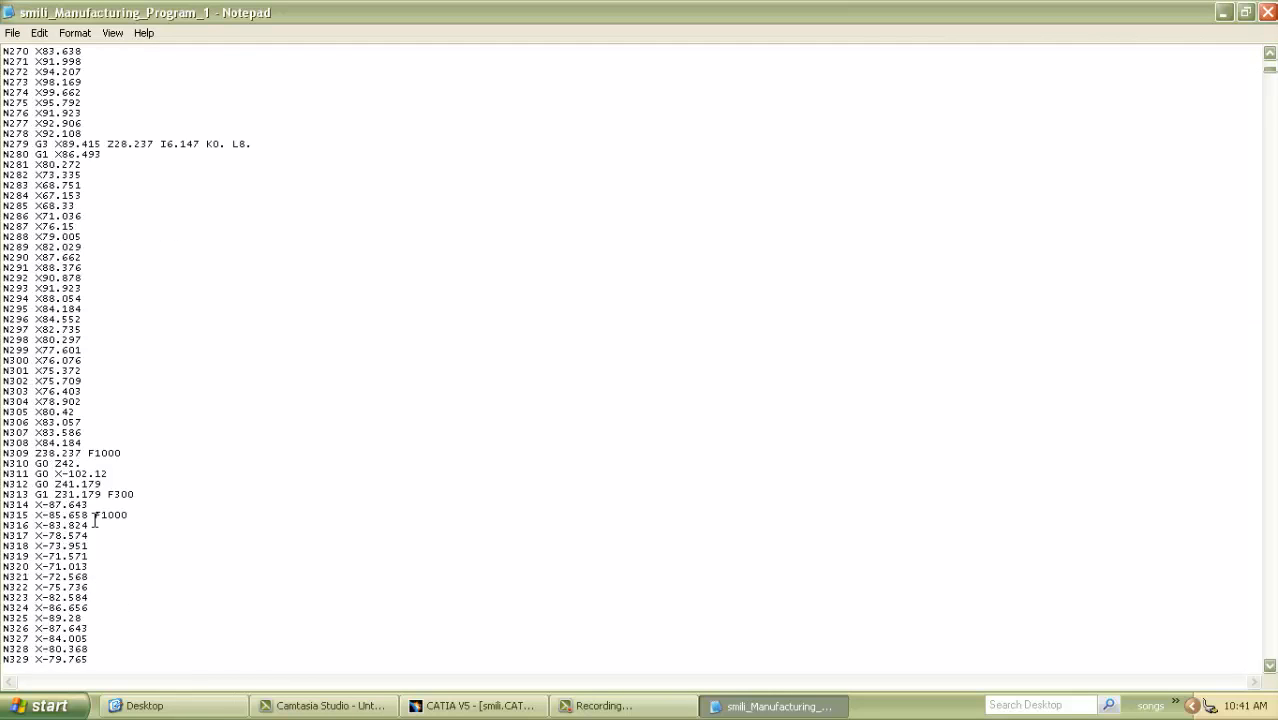
scroll(95, 520, "down", 19)
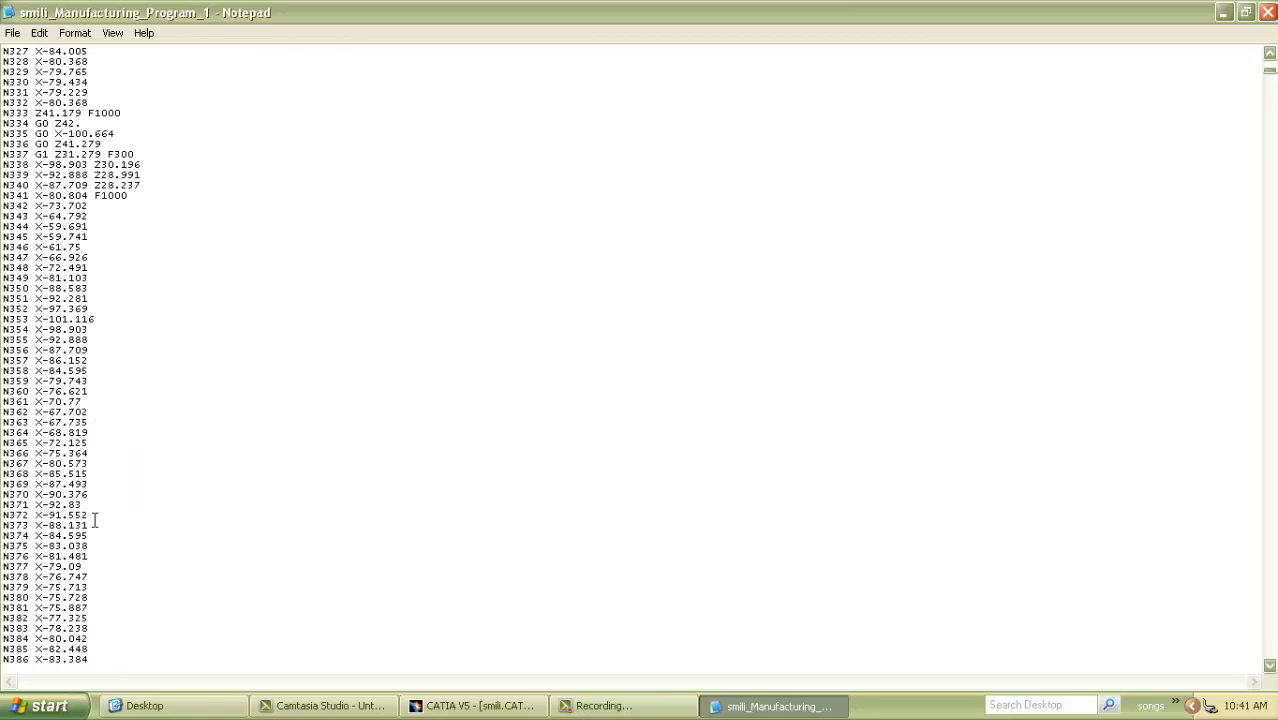
scroll(479, 450, "up", 20)
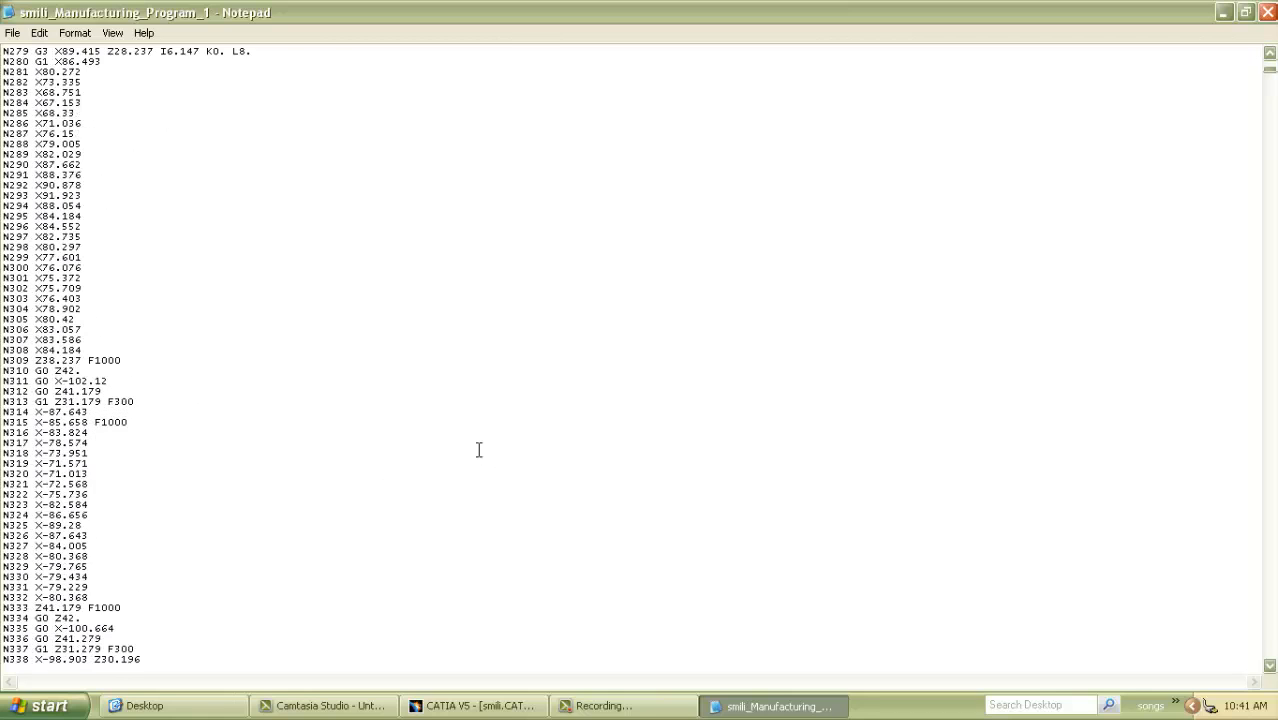
left_click(1267, 13)
Switch back to CATIA and examine the smiley-face part and its four side clamps from several viewing angles.
left_click(482, 705)
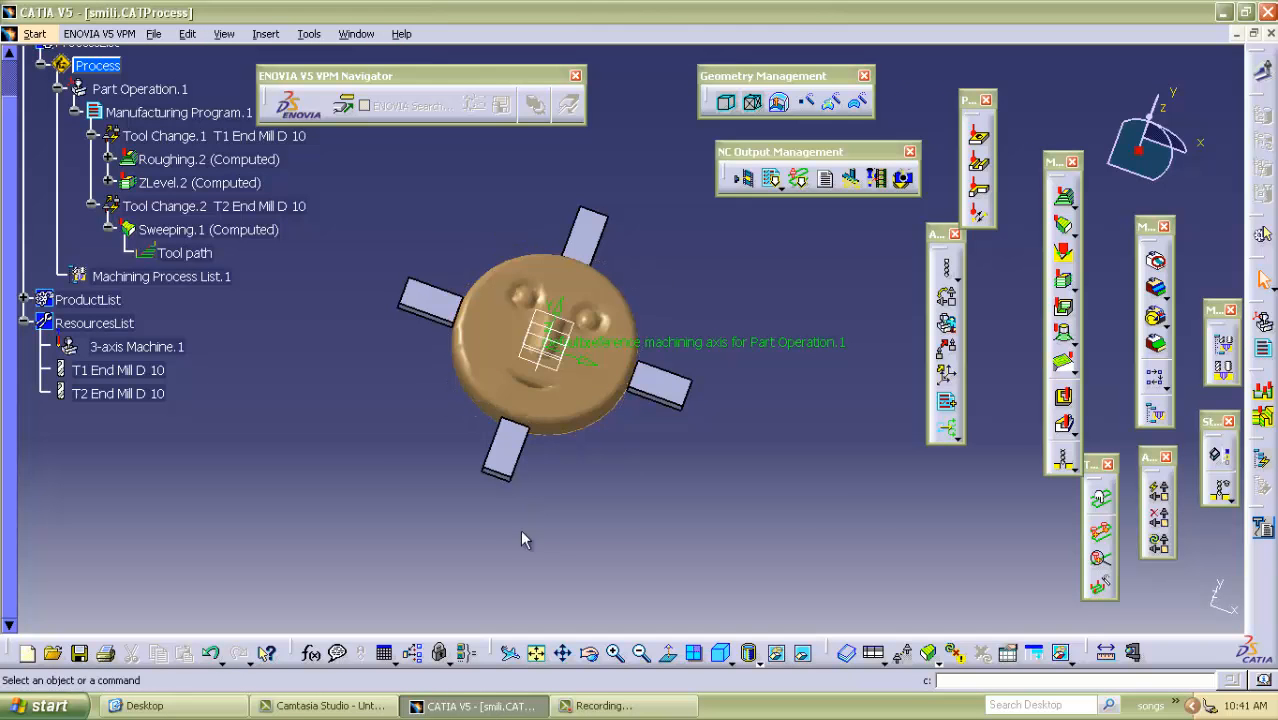
middle_click_drag(604, 509, 475, 335)
middle_click_drag(475, 209, 700, 205)
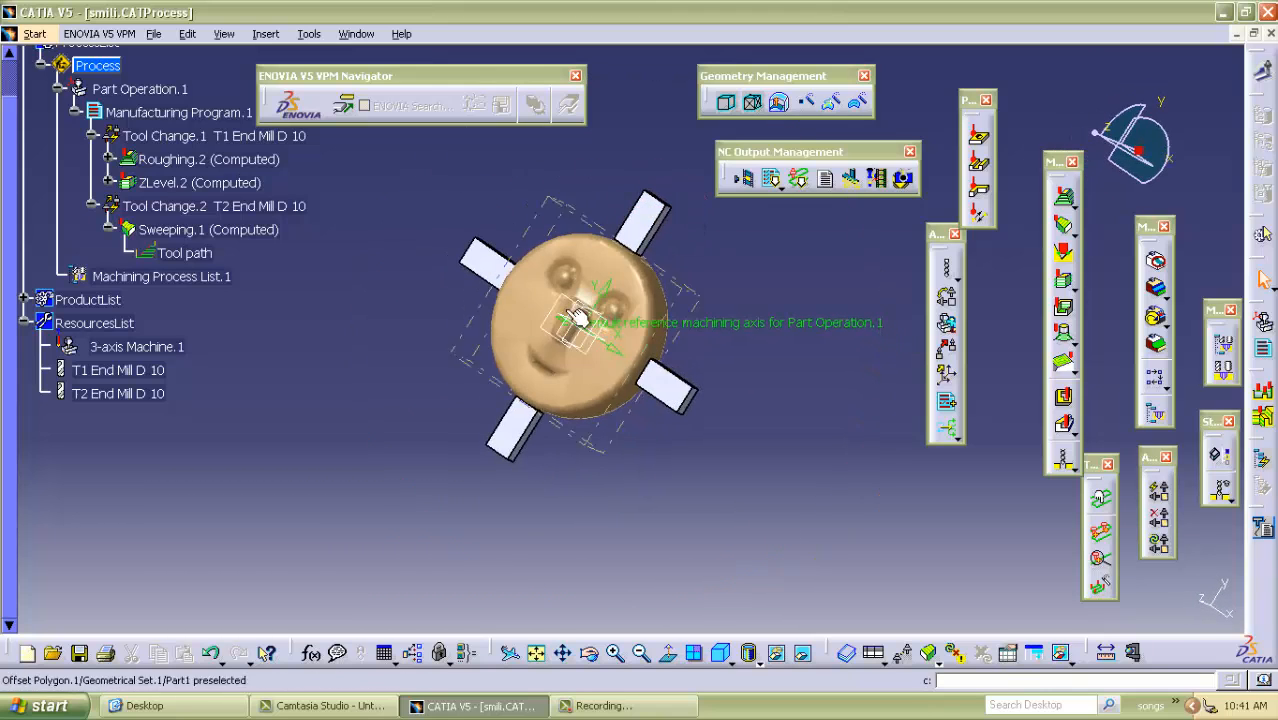
middle_click_drag(412, 378, 584, 444)
middle_click_drag(828, 425, 502, 321)
middle_click_drag(357, 332, 448, 442)
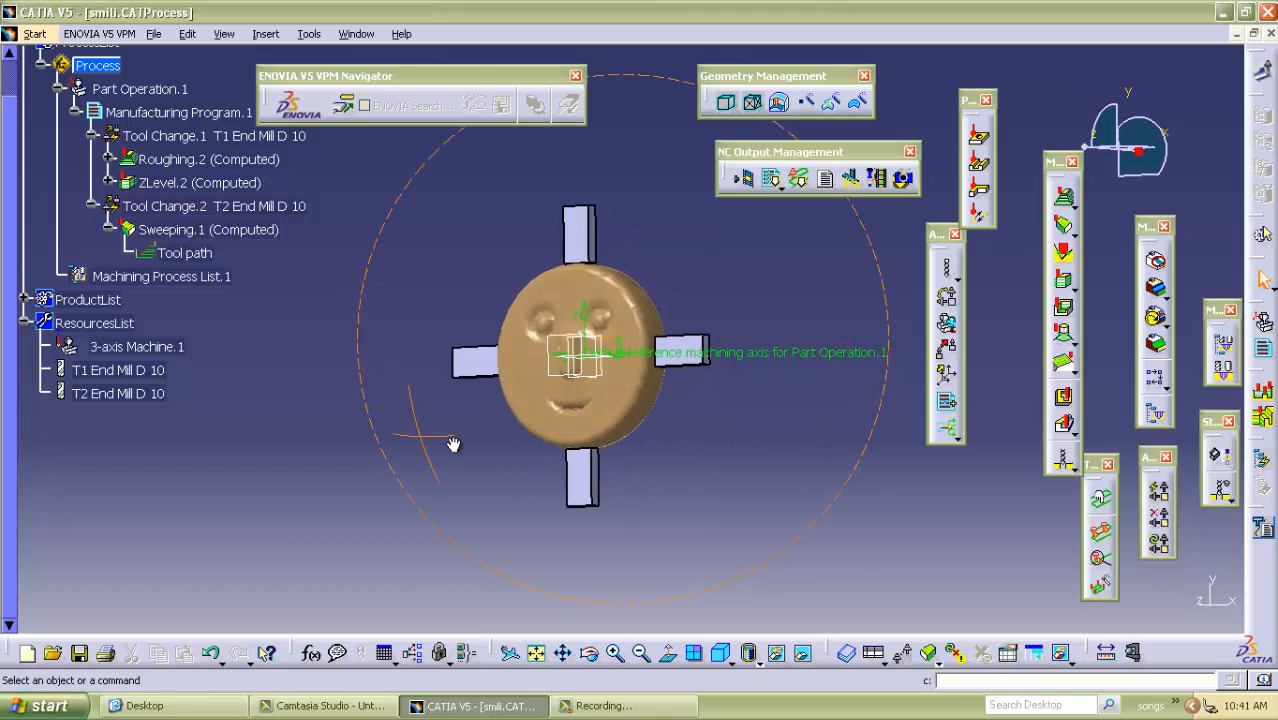
middle_click_drag(788, 466, 694, 414)
middle_click_drag(315, 241, 656, 380)
middle_click_drag(750, 374, 531, 197)
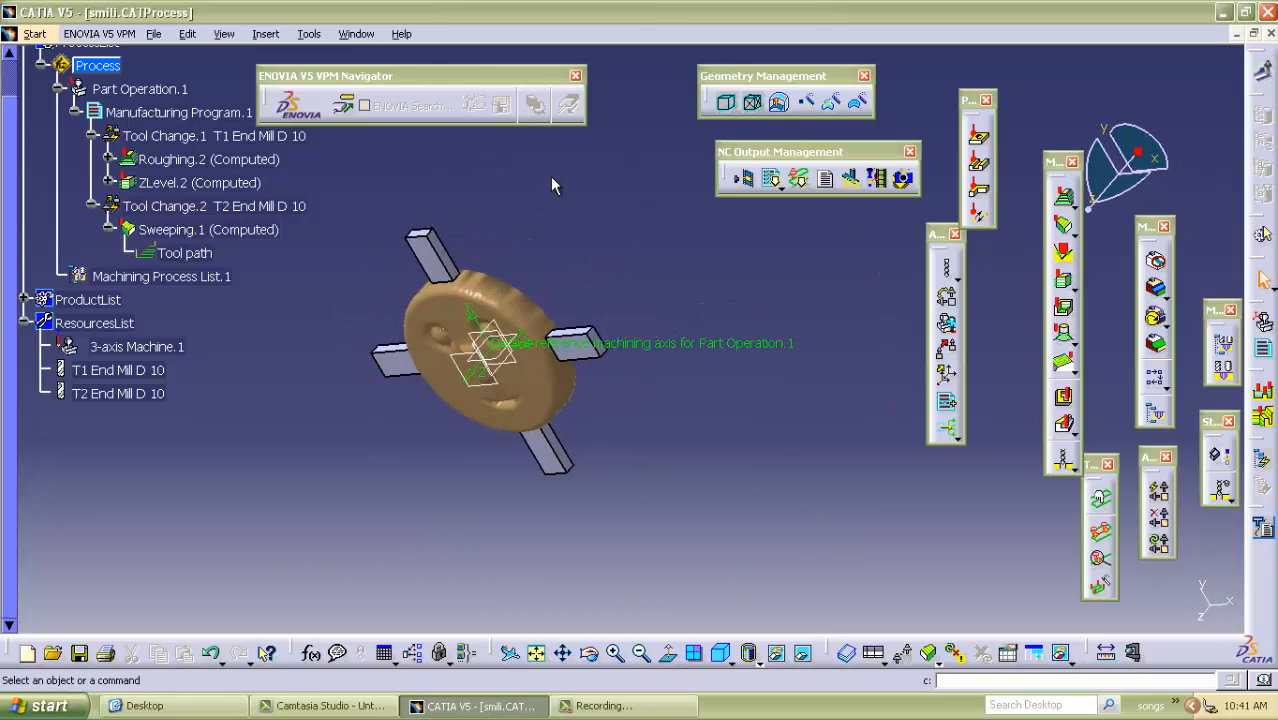